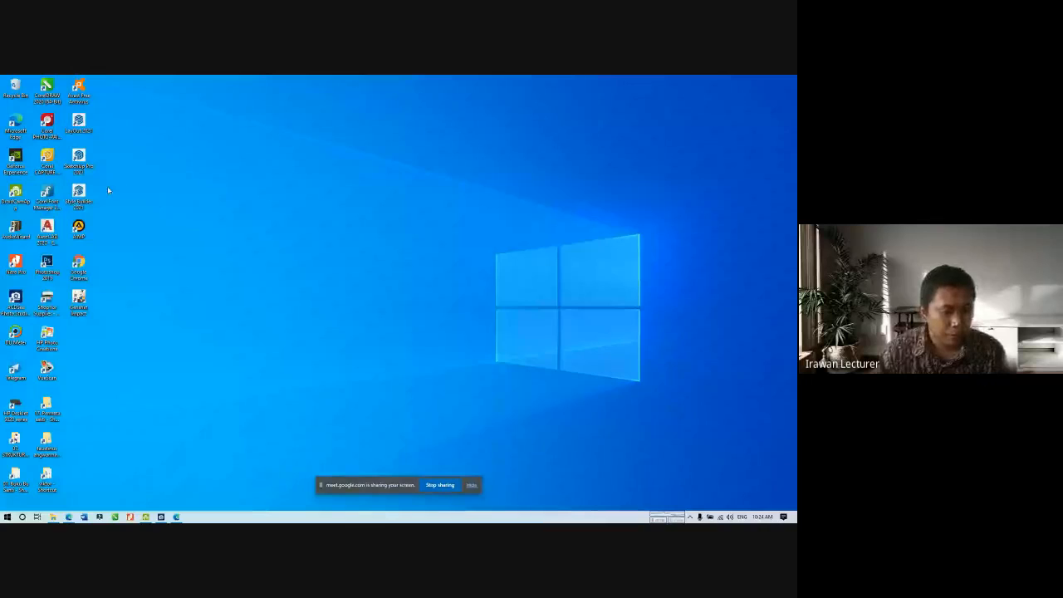
# Search the web for "sketchup" in a new browser page and open the official SketchUp website.
pyautogui.click(69, 517)
pyautogui.click(605, 81)
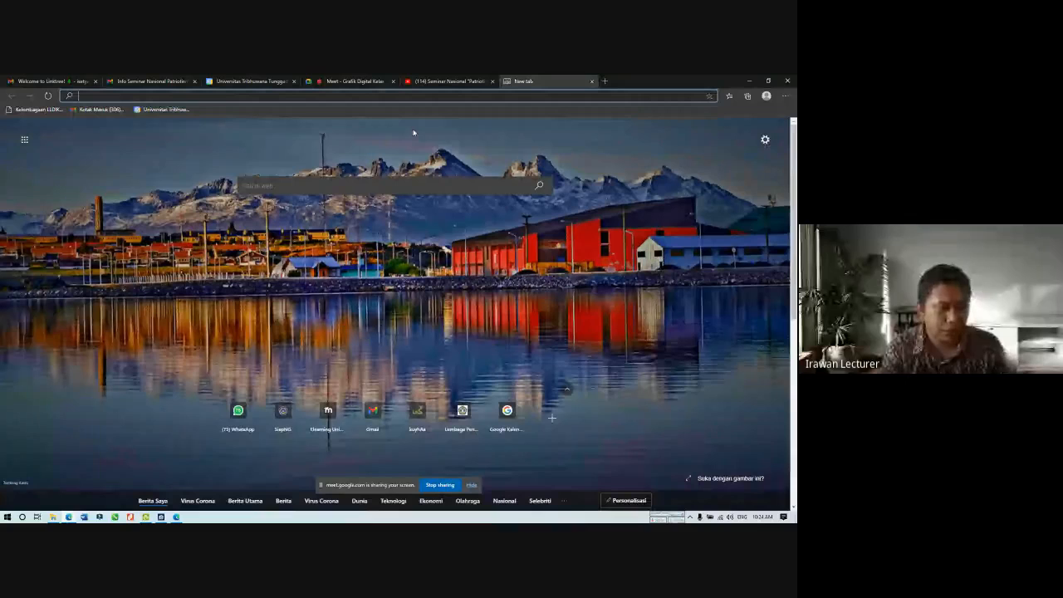
pyautogui.write('sketchup')
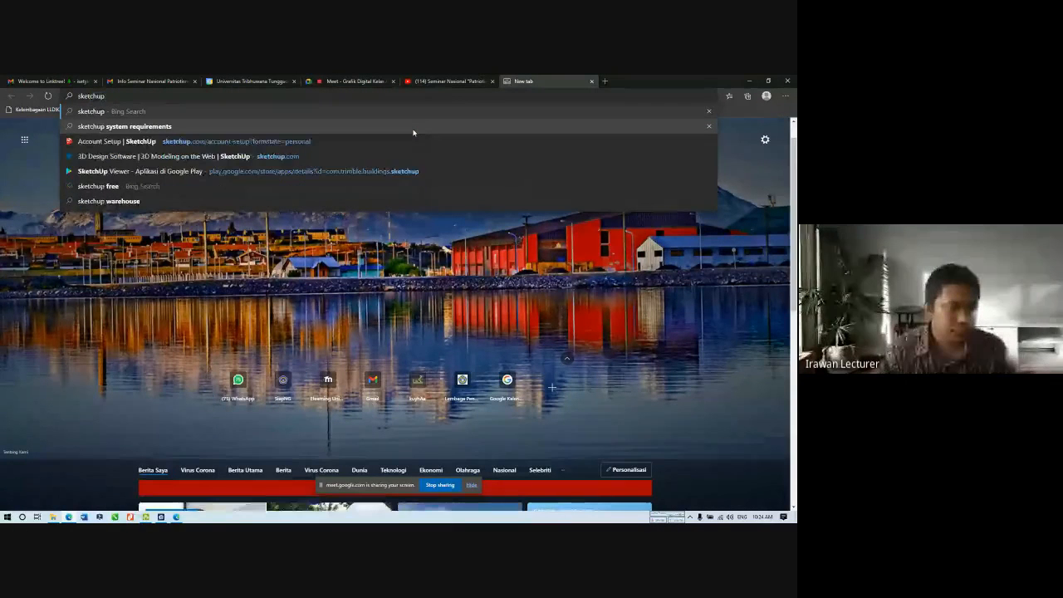
pyautogui.press('Return')
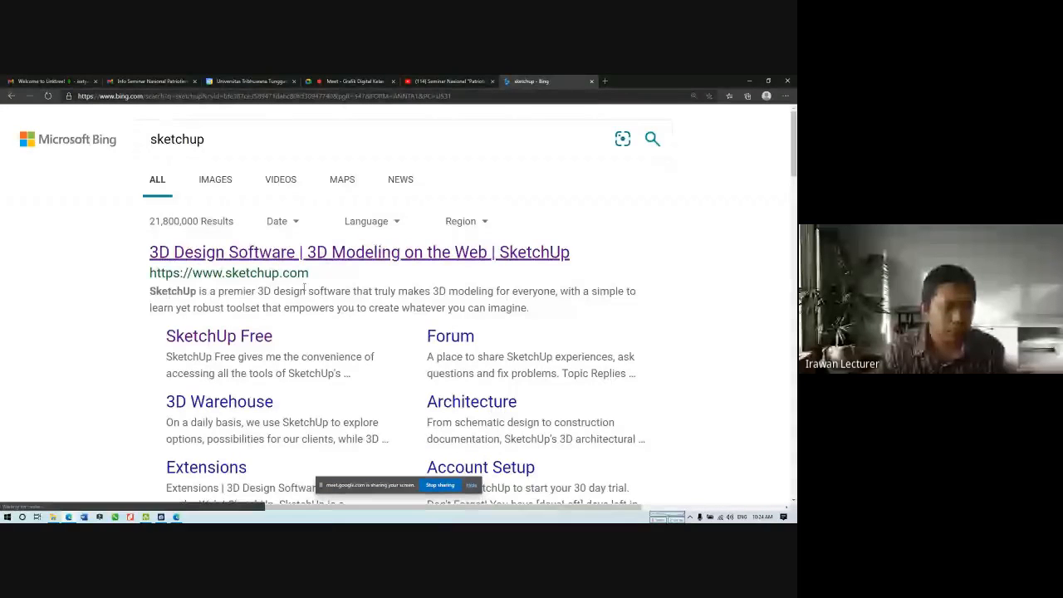
pyautogui.click(266, 254)
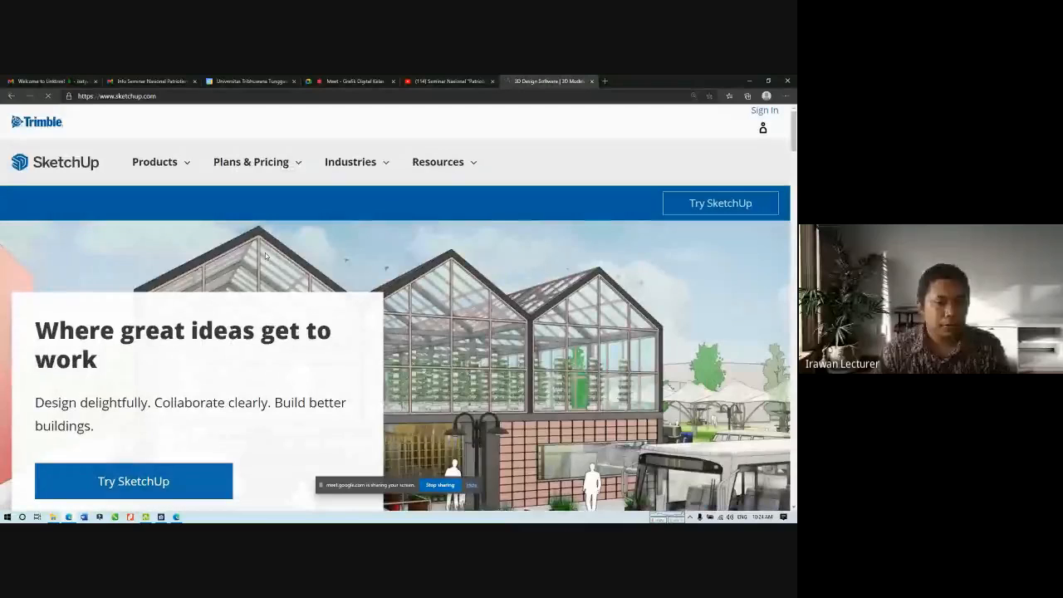
# Look through the SketchUp product categories, including the Collaborate offerings, and put the browser away.
pyautogui.click(158, 162)
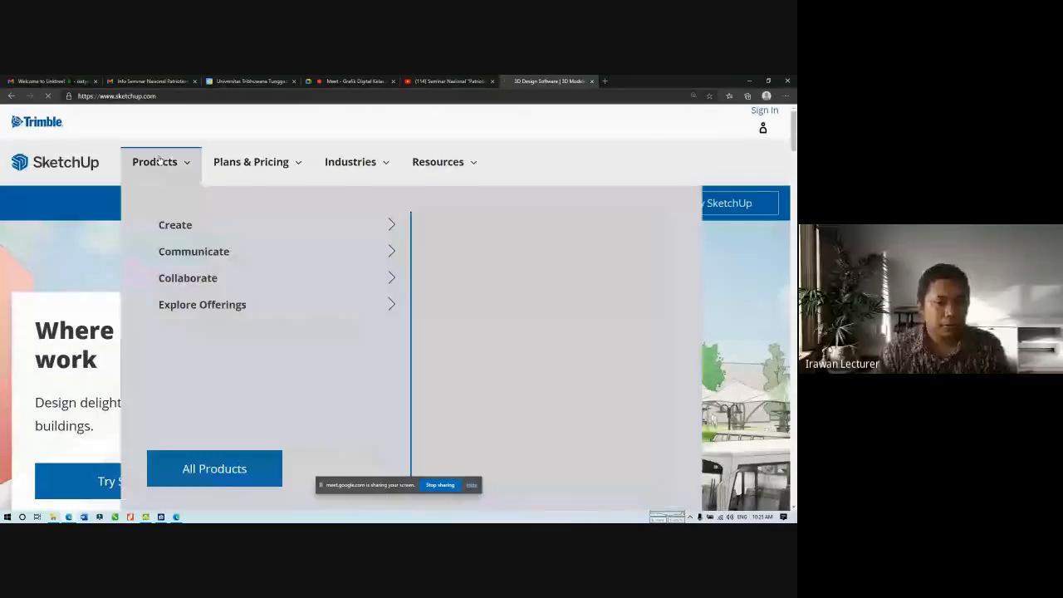
pyautogui.moveTo(350, 285)
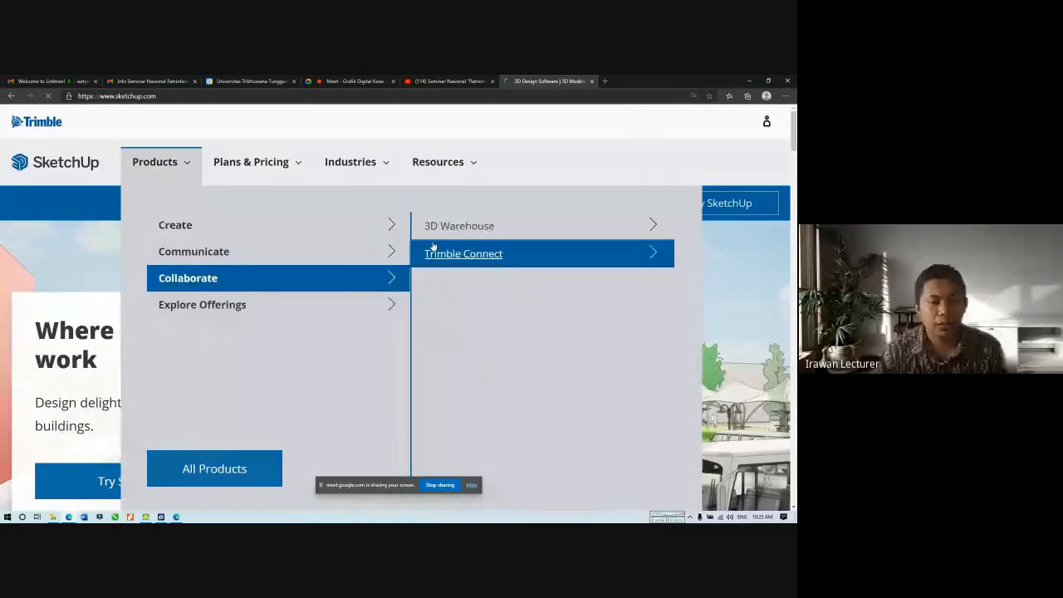
pyautogui.moveTo(390, 221)
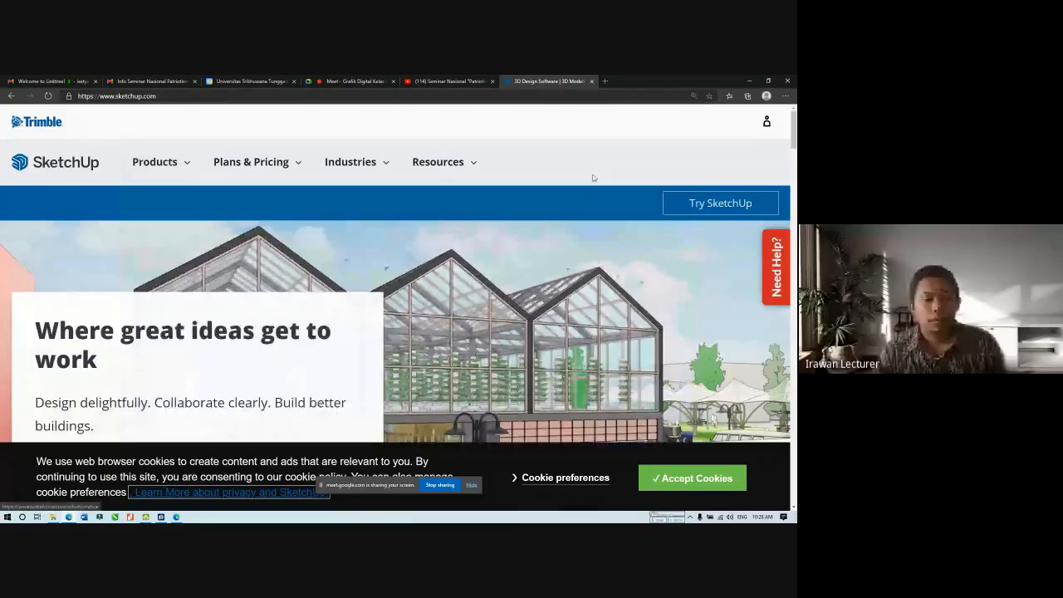
pyautogui.click(750, 80)
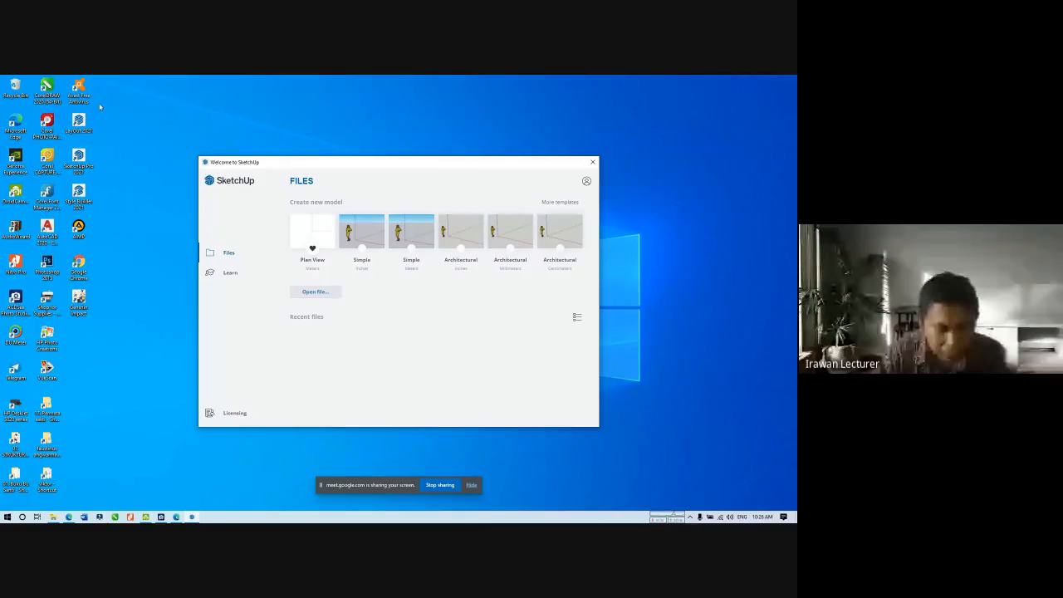
# Create a new SketchUp model from the Plan View template in meters and move the screen-sharing bar off the drawing area.
pyautogui.click(313, 232)
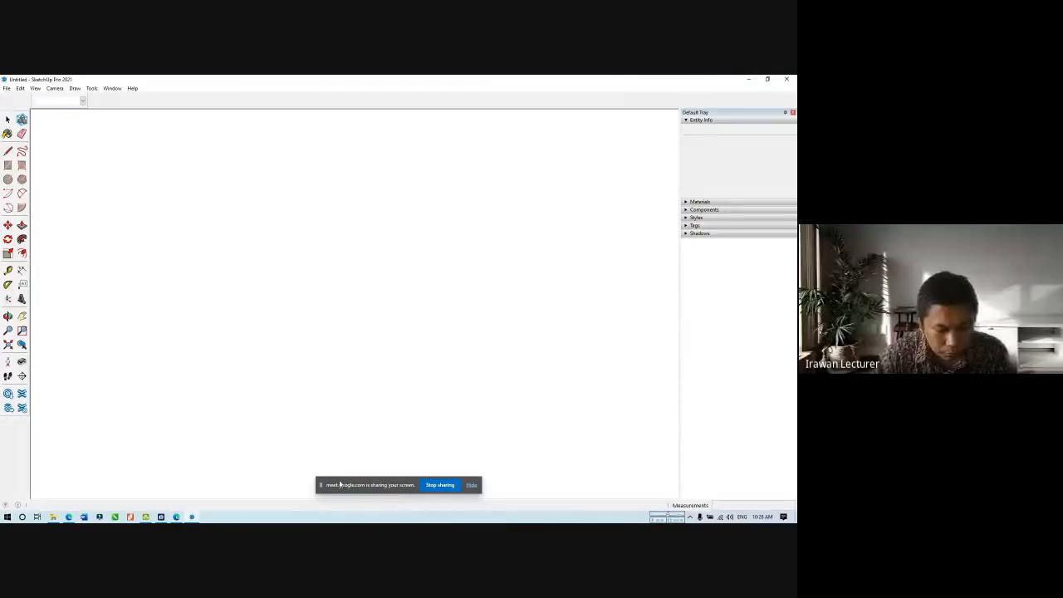
pyautogui.moveTo(334, 483)
pyautogui.mouseDown()
pyautogui.moveTo(388, 483)
pyautogui.moveTo(360, 514)
pyautogui.moveTo(330, 488)
pyautogui.moveTo(311, 510)
pyautogui.moveTo(339, 514)
pyautogui.mouseUp()
pyautogui.click(392, 412)
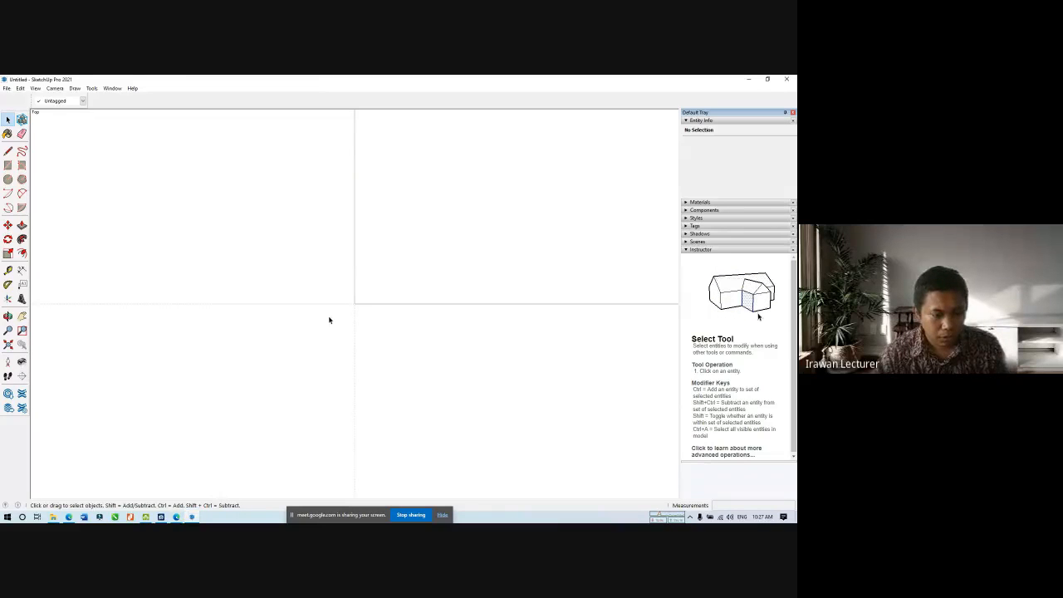
# Switch to the Type 36 house brochure in ACDSee, examine the floor plan's lot dimensions, and return to SketchUp.
pyautogui.hotkey('alt', 'Tab')
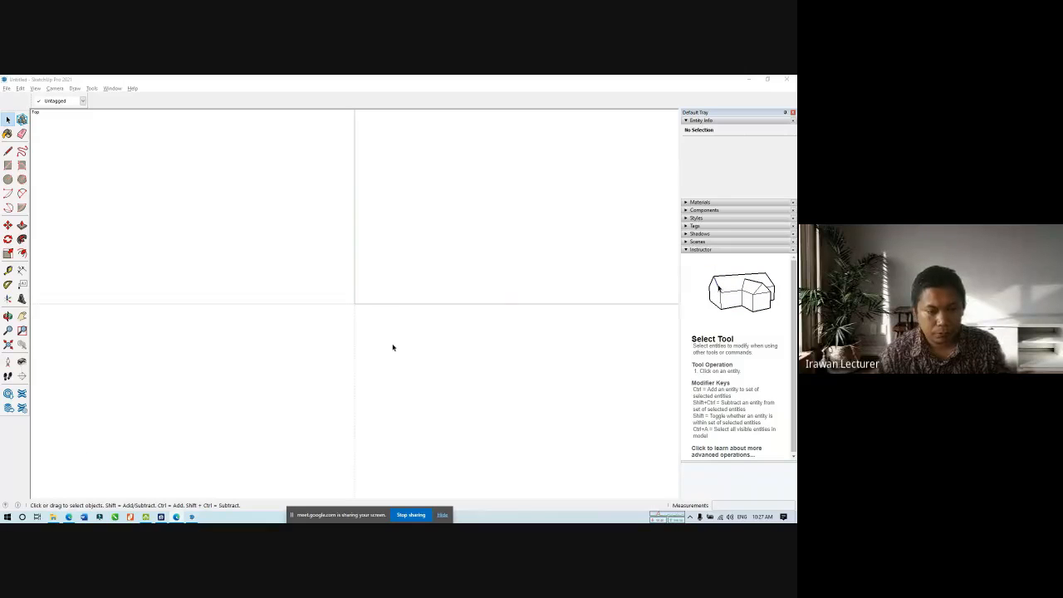
pyautogui.hotkey('alt', 'Tab')
pyautogui.click(192, 516)
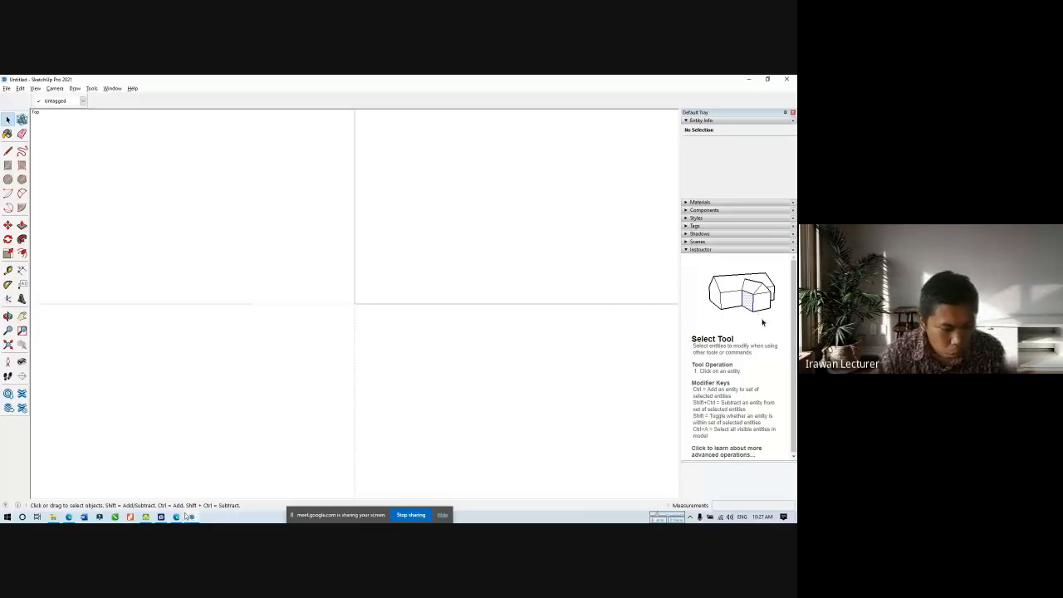
pyautogui.click(161, 516)
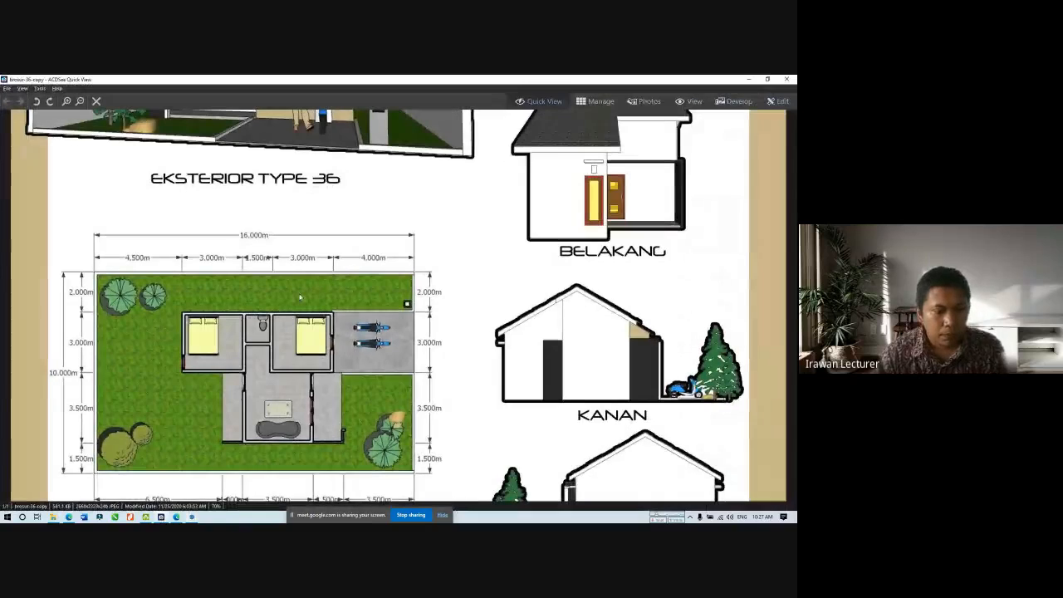
pyautogui.moveTo(300, 297); pyautogui.dragTo(366, 293)
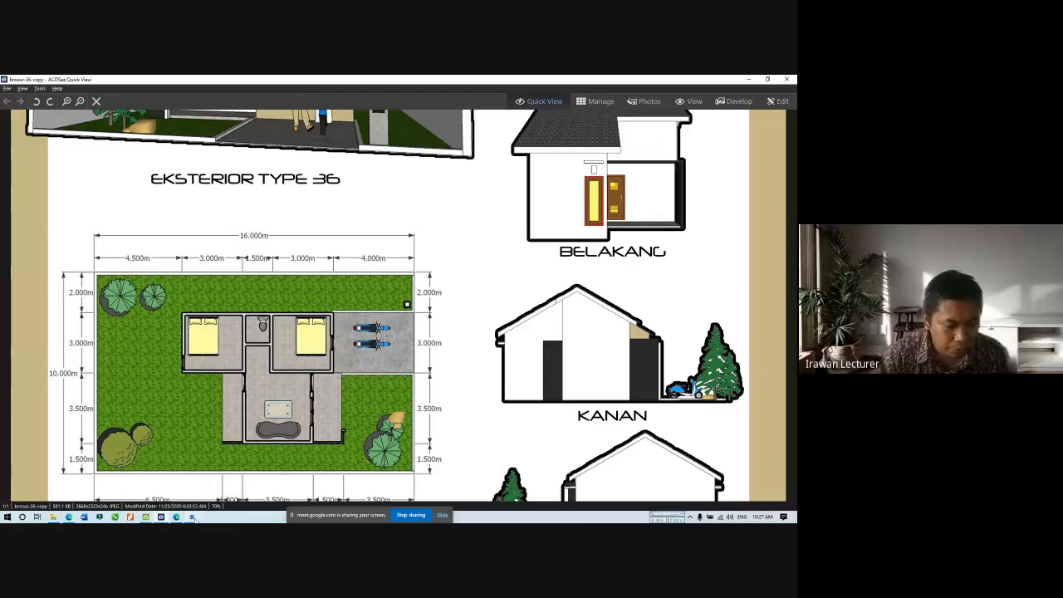
pyautogui.click(218, 461)
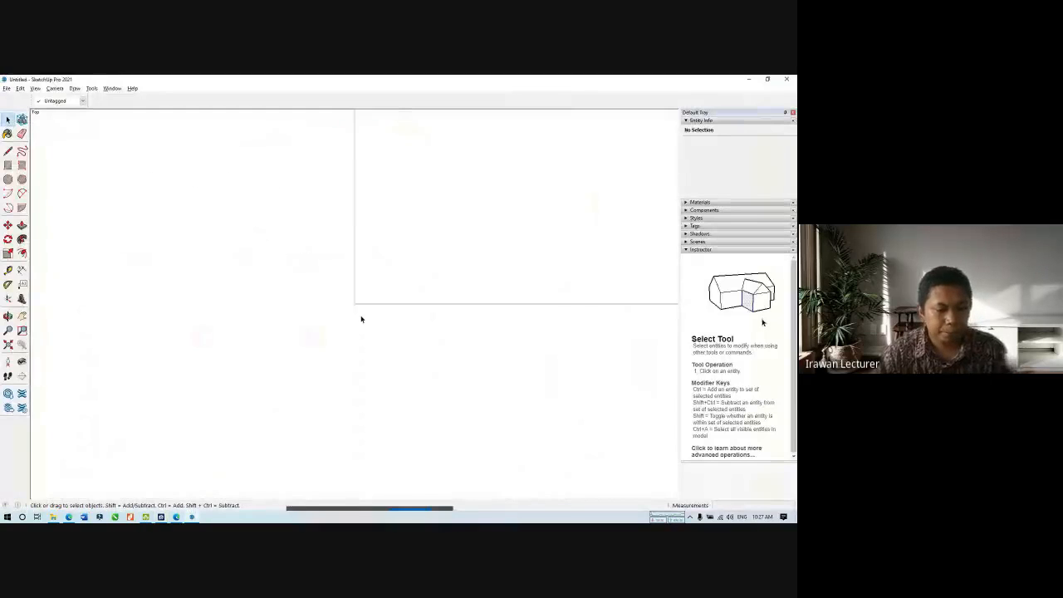
# Draw a closed rectangular lot outline with the Line tool from the origin, 10 m along the green axis and 16 m along the red axis.
pyautogui.press('l')
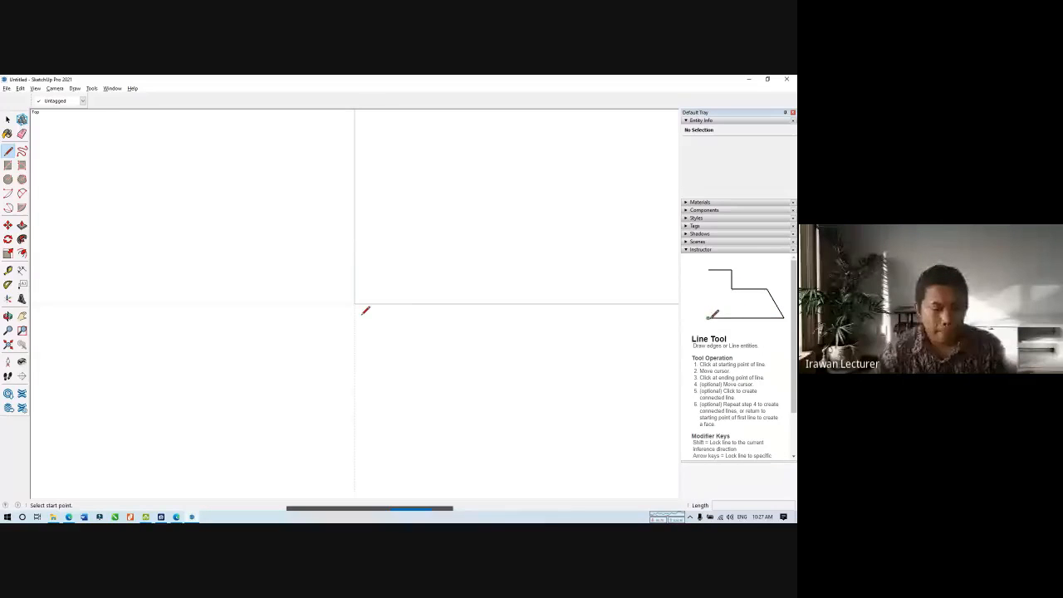
pyautogui.click(355, 304)
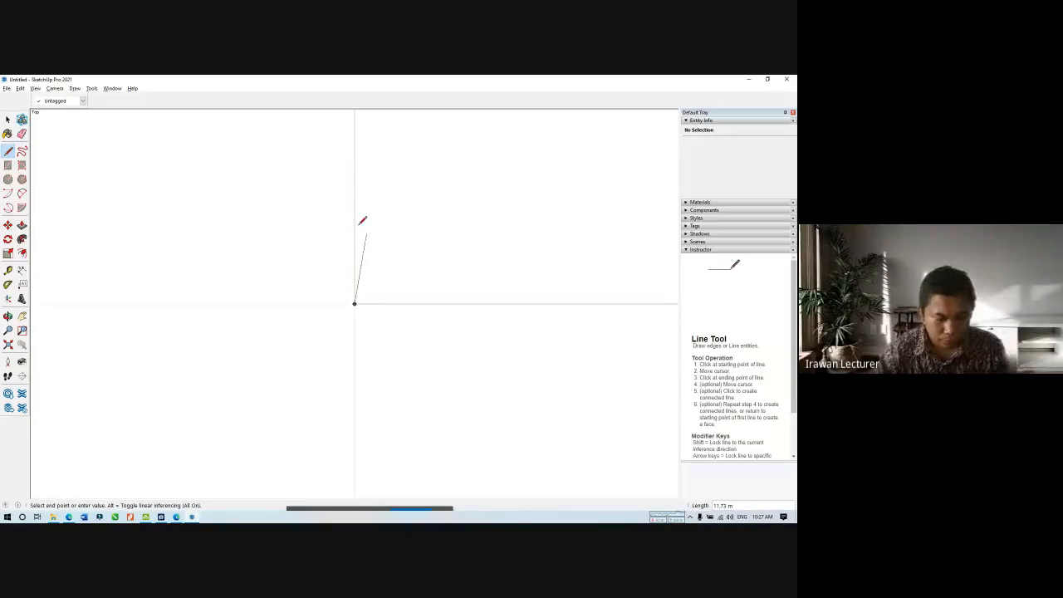
pyautogui.hotkey('alt', 'Tab')
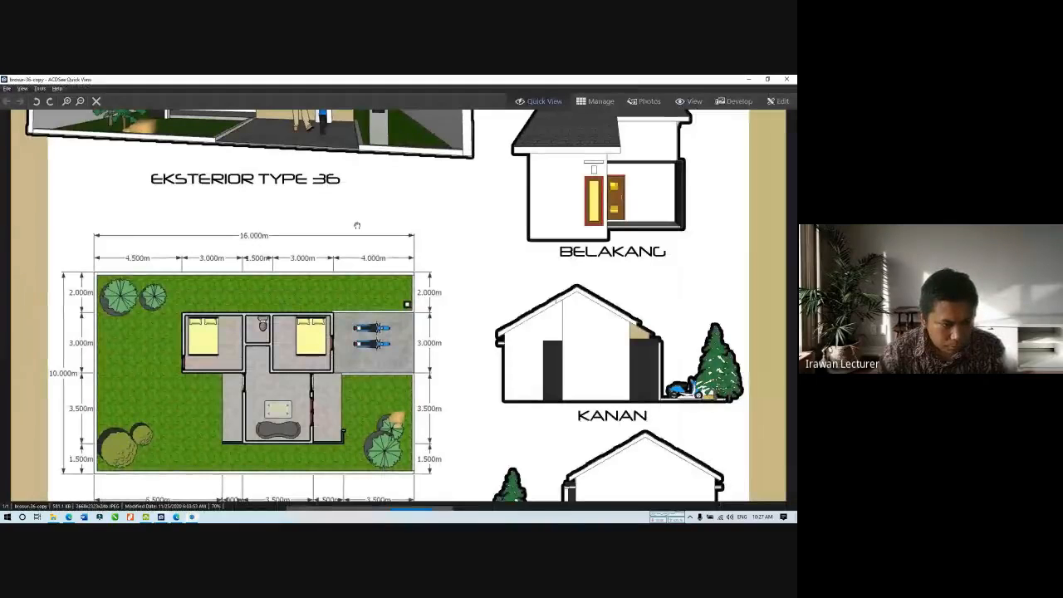
pyautogui.hotkey('alt', 'Tab')
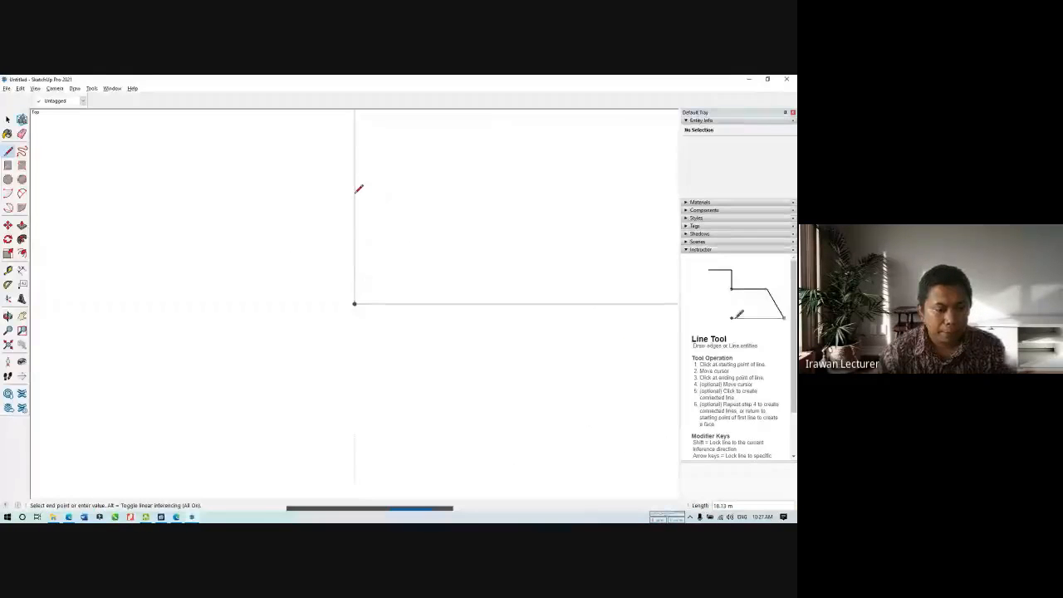
pyautogui.write('10')
pyautogui.press('Return')
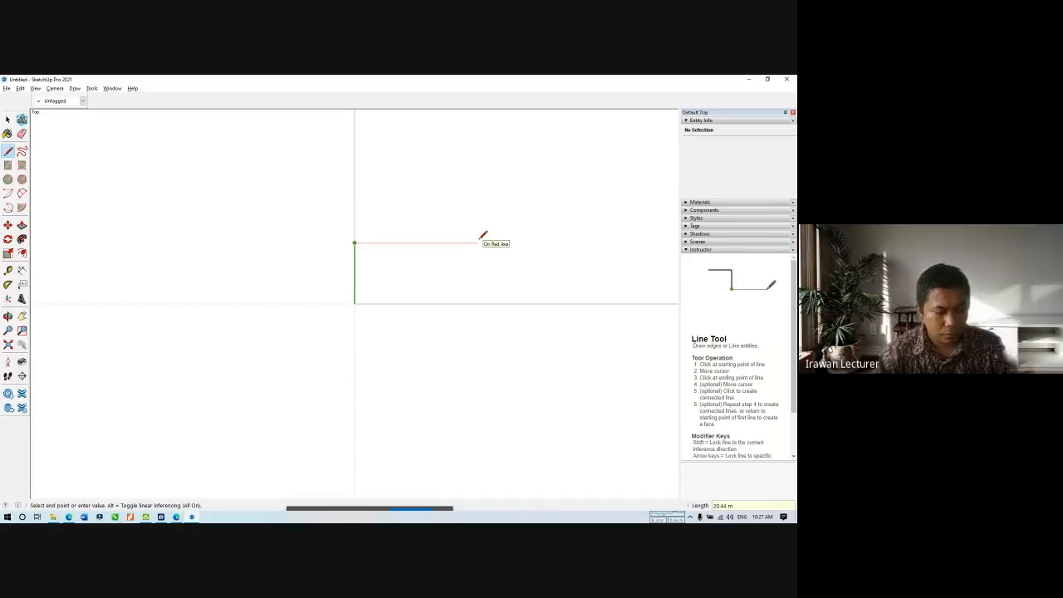
pyautogui.write('16')
pyautogui.press('Return')
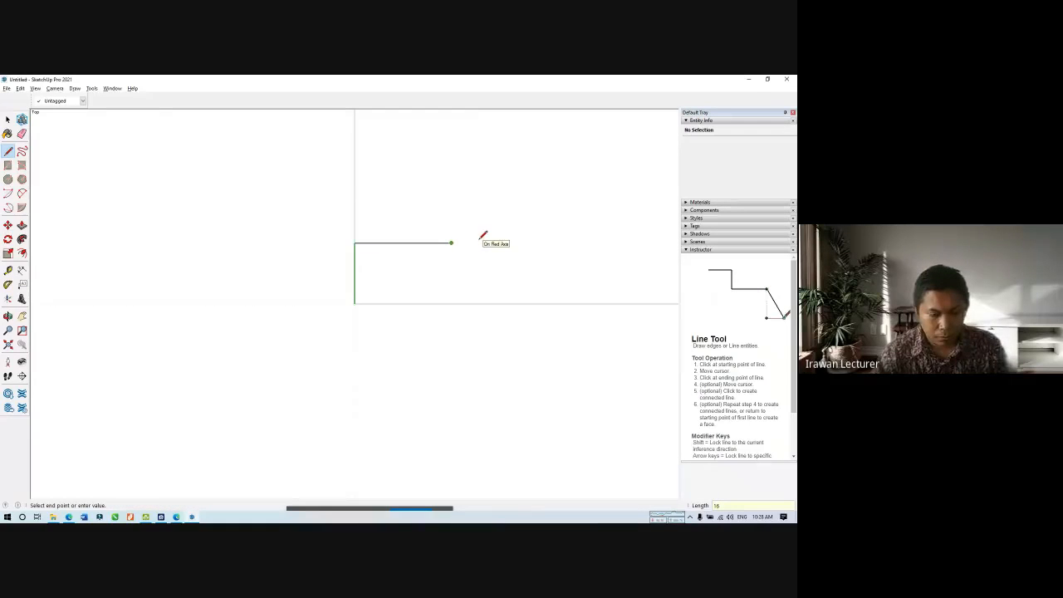
pyautogui.click(452, 304)
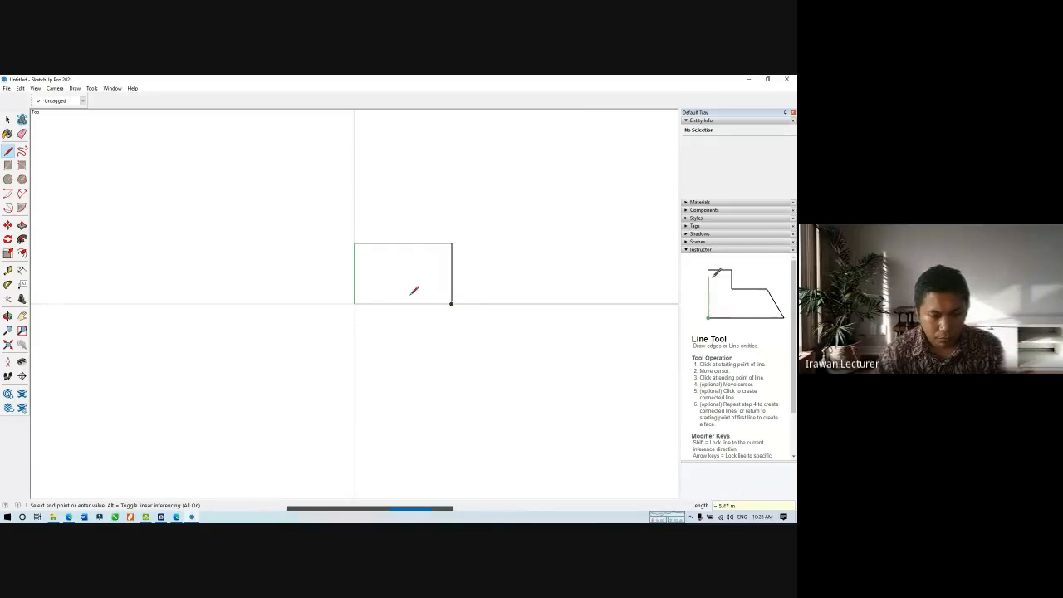
pyautogui.click(355, 304)
pyautogui.press('space')
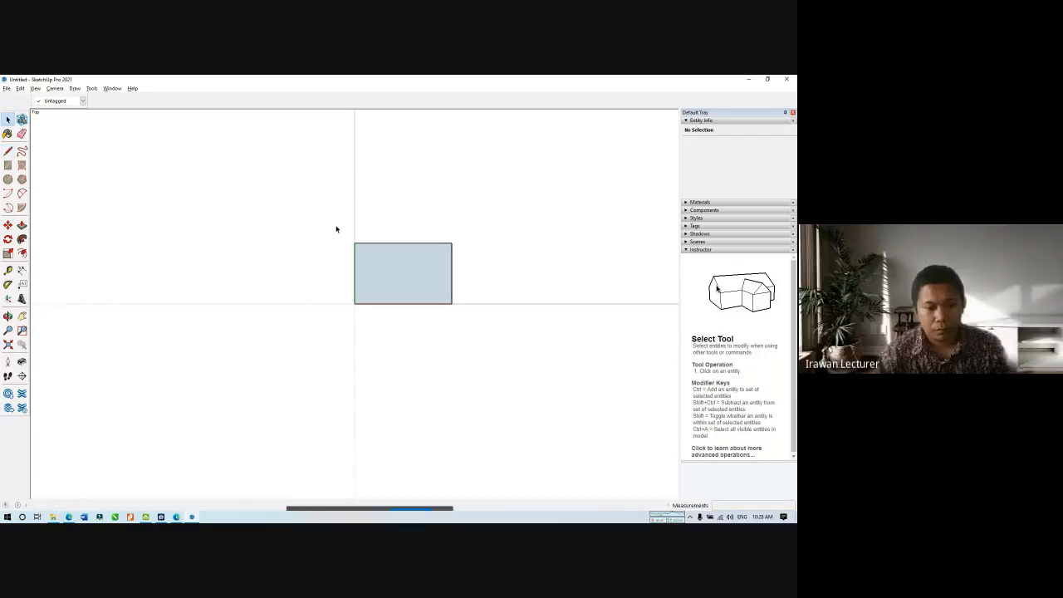
# Select the whole lot rectangle and make it a component with the default settings.
pyautogui.moveTo(335, 228); pyautogui.dragTo(563, 363)
pyautogui.scroll(3, 448, 277)
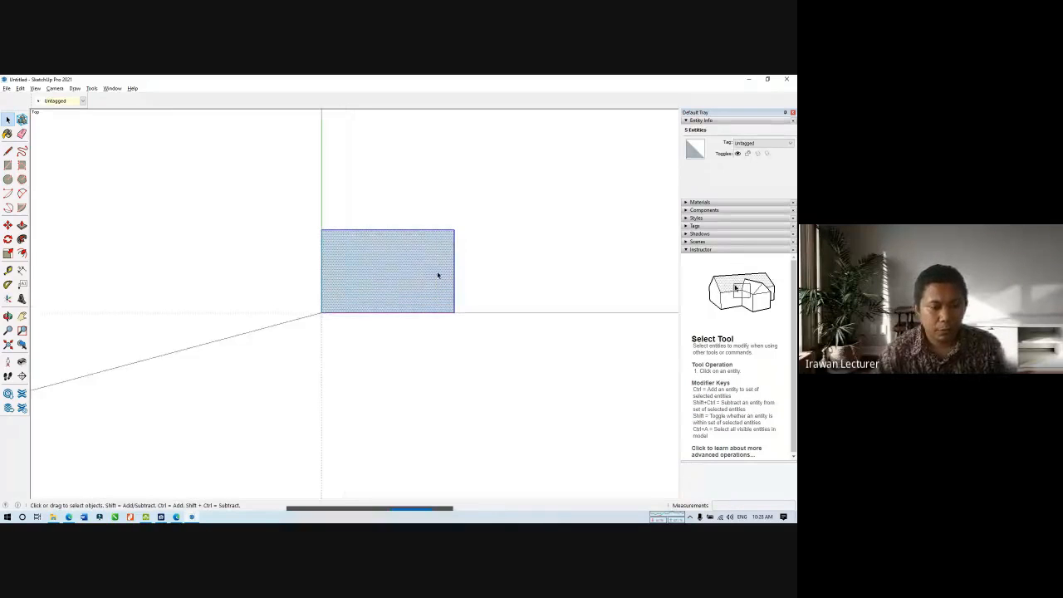
pyautogui.scroll(2, 375, 251)
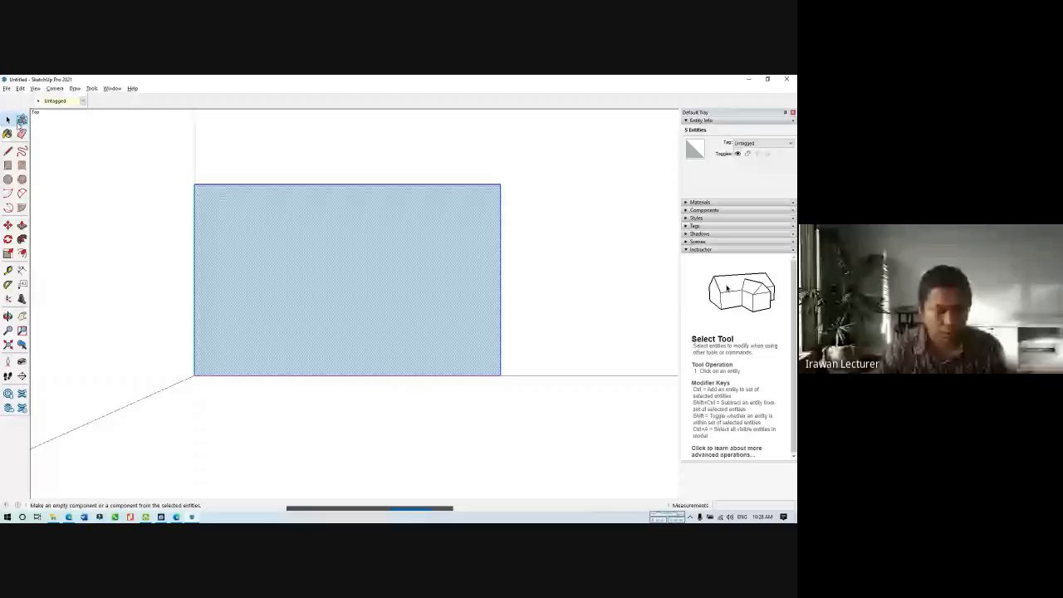
pyautogui.press('g')
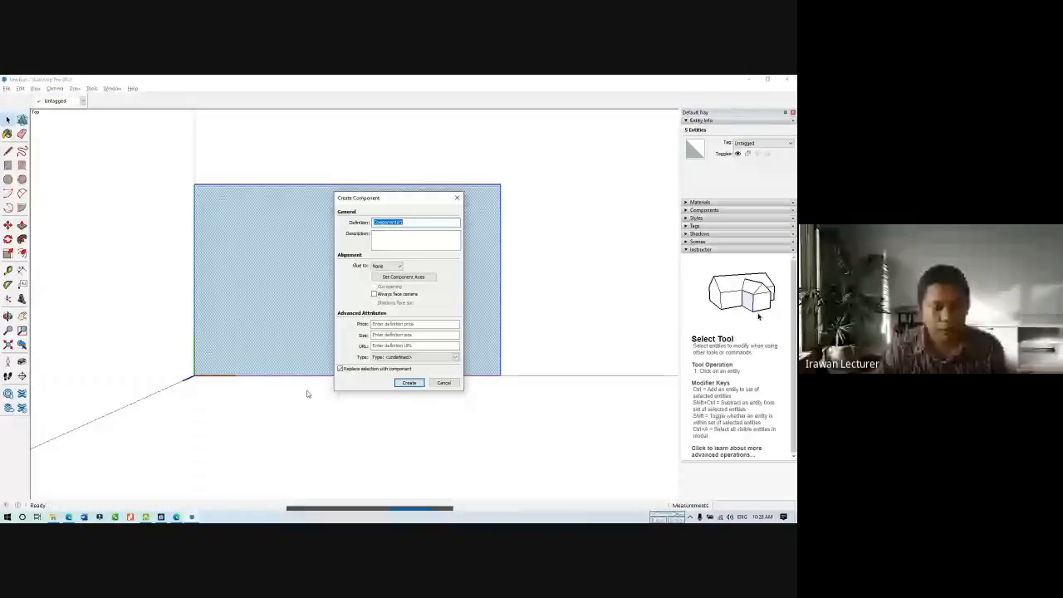
pyautogui.click(407, 386)
pyautogui.click(381, 407)
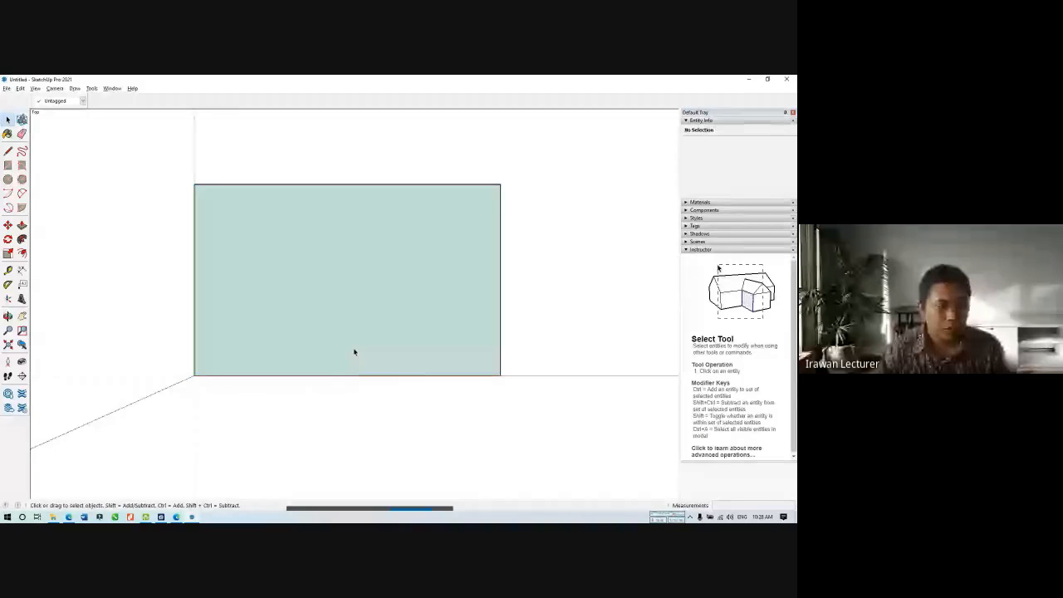
# Examine the lot in a 3D view and compare it with the floor plan dimensions in the Type 36 house brochure.
pyautogui.scroll(3, 370, 356)
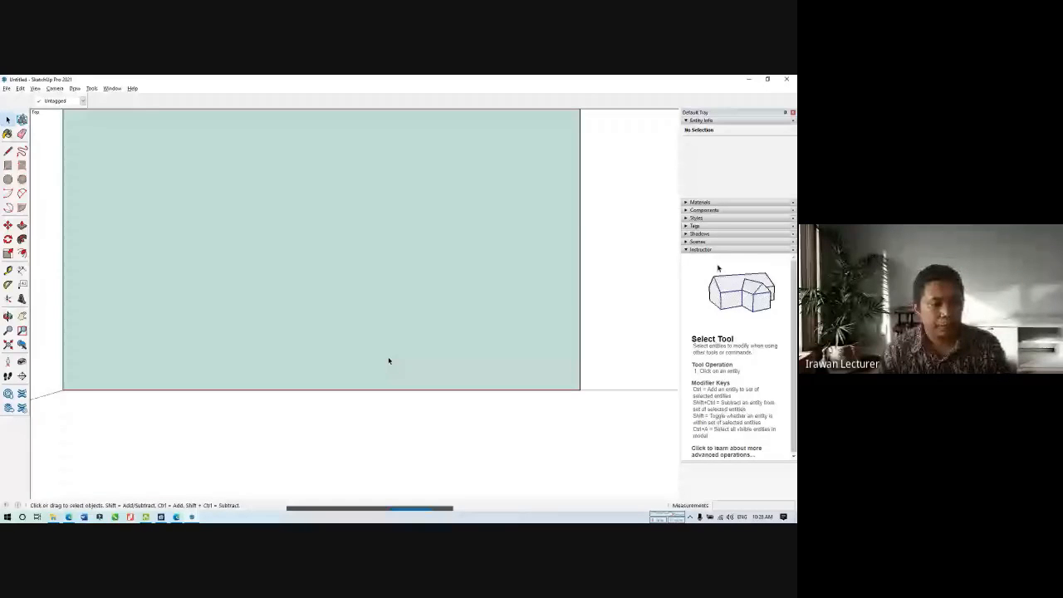
pyautogui.moveTo(387, 361); pyautogui.dragTo(404, 287, button='middle')
pyautogui.scroll(1, 407, 293)
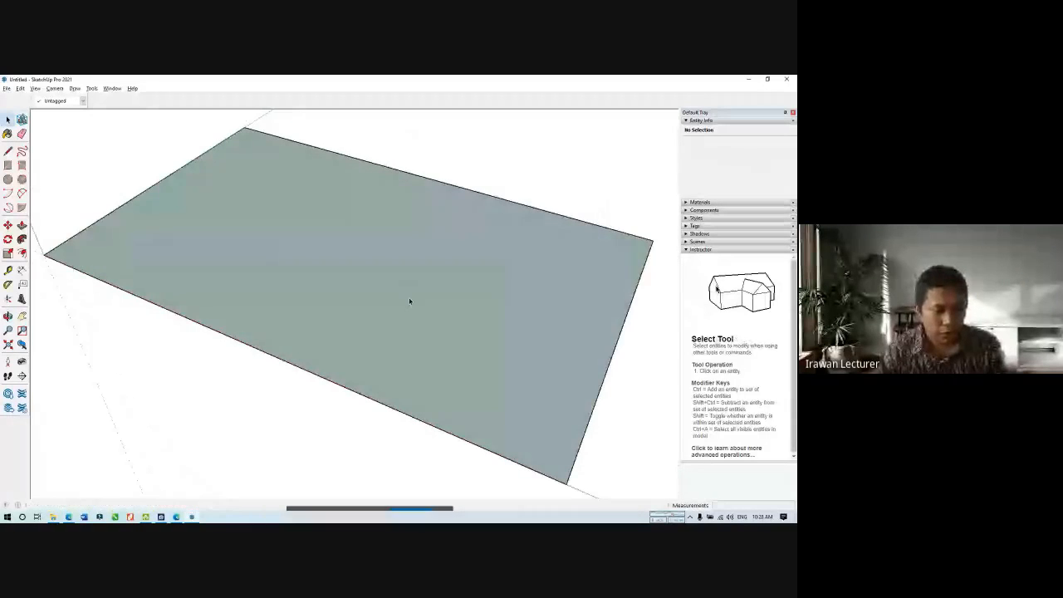
pyautogui.hotkey('alt', 'Tab')
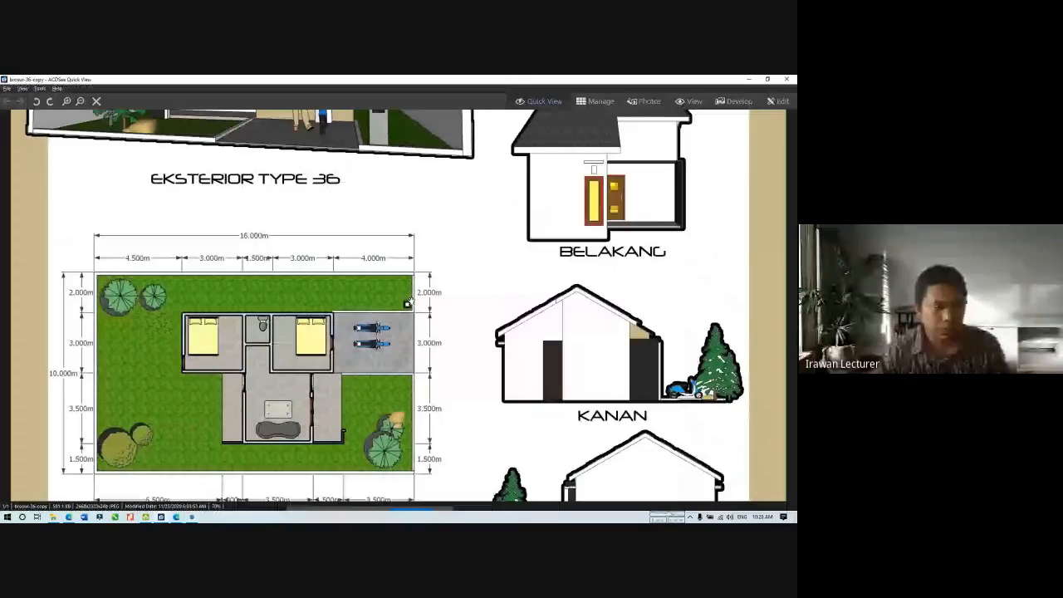
pyautogui.hotkey('alt', 'Tab')
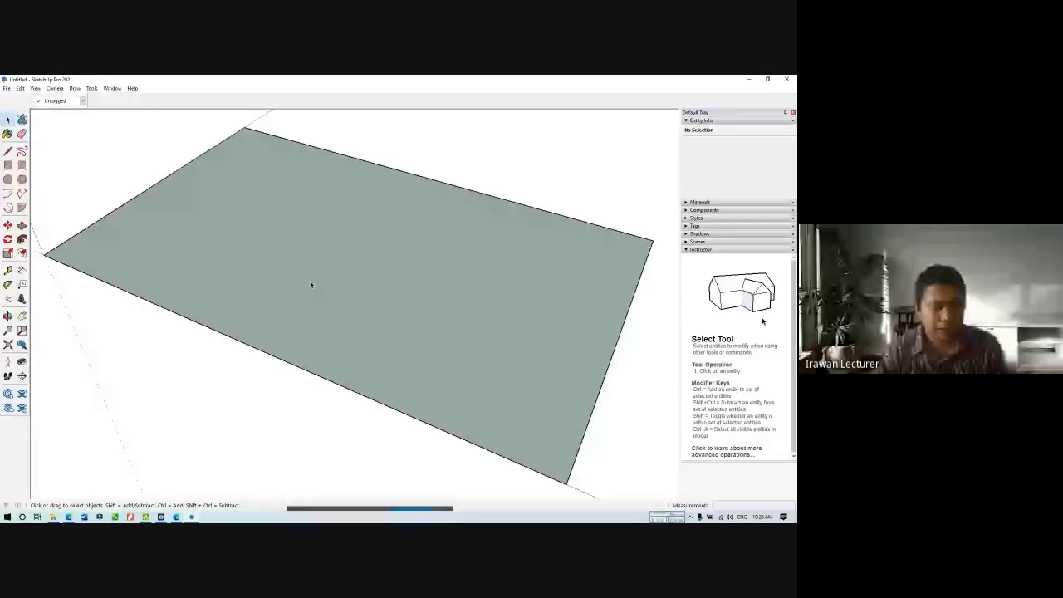
pyautogui.scroll(-3, 311, 285)
pyautogui.scroll(1, 322, 283)
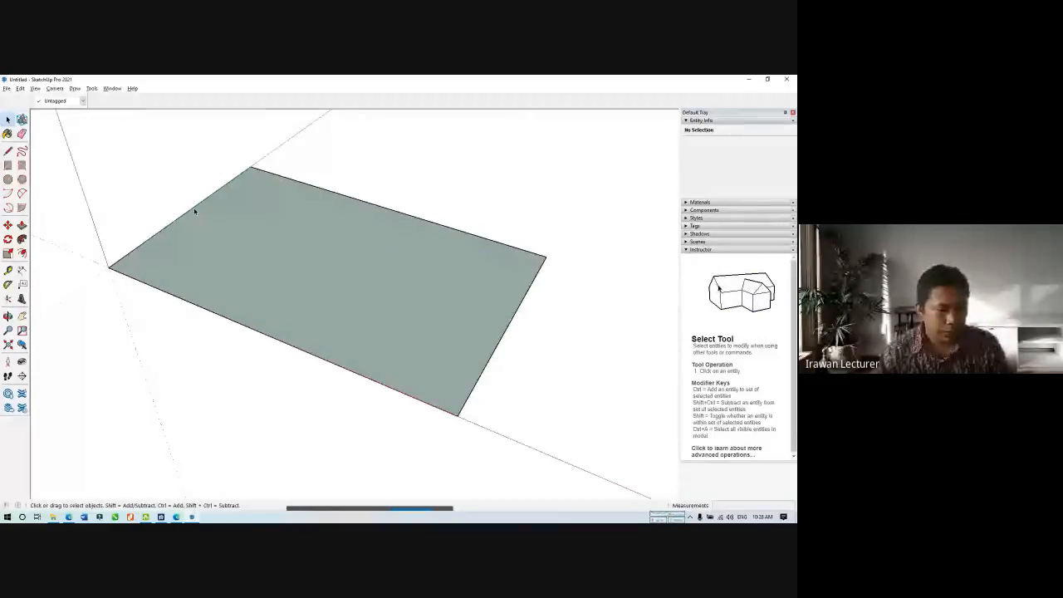
pyautogui.hotkey('alt', 'Tab')
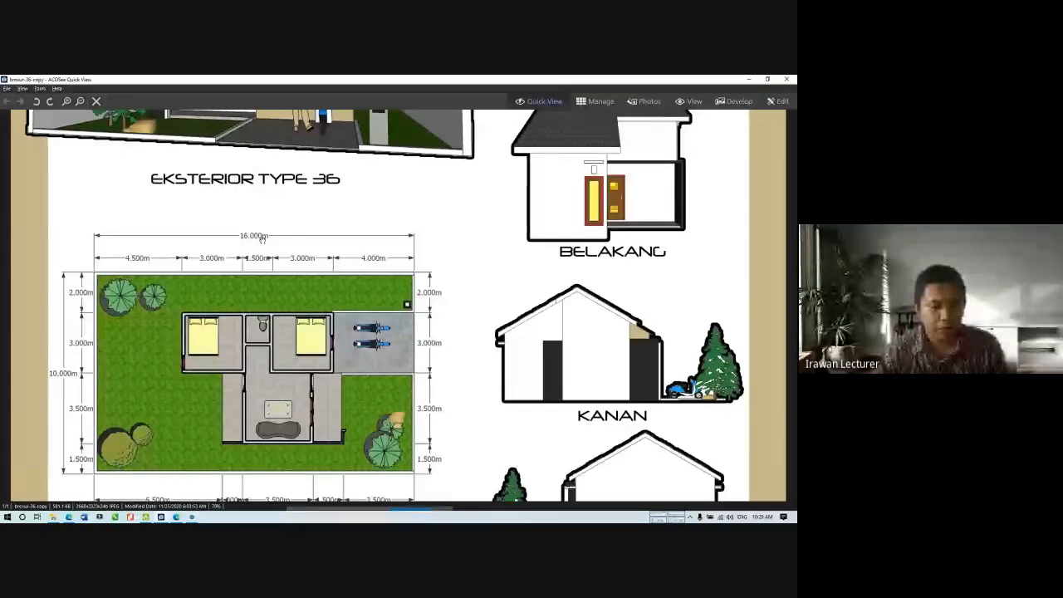
pyautogui.hotkey('alt', 'Tab')
pyautogui.moveTo(302, 288)
pyautogui.mouseDown(button='middle')
pyautogui.moveTo(416, 297)
pyautogui.moveTo(392, 313)
pyautogui.moveTo(401, 322)
pyautogui.mouseUp(button='middle')
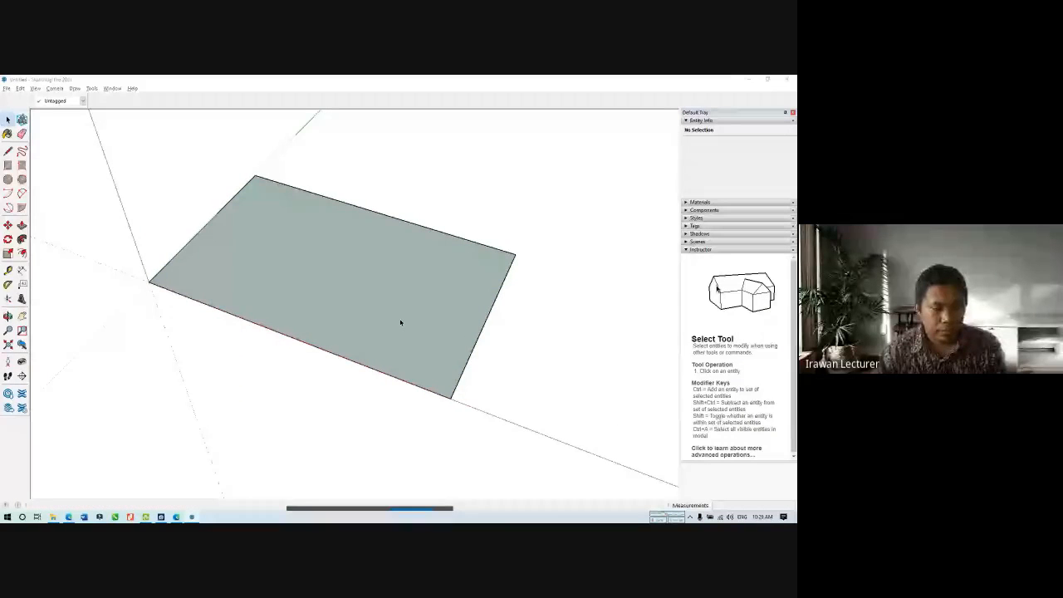
pyautogui.hotkey('alt', 'Tab')
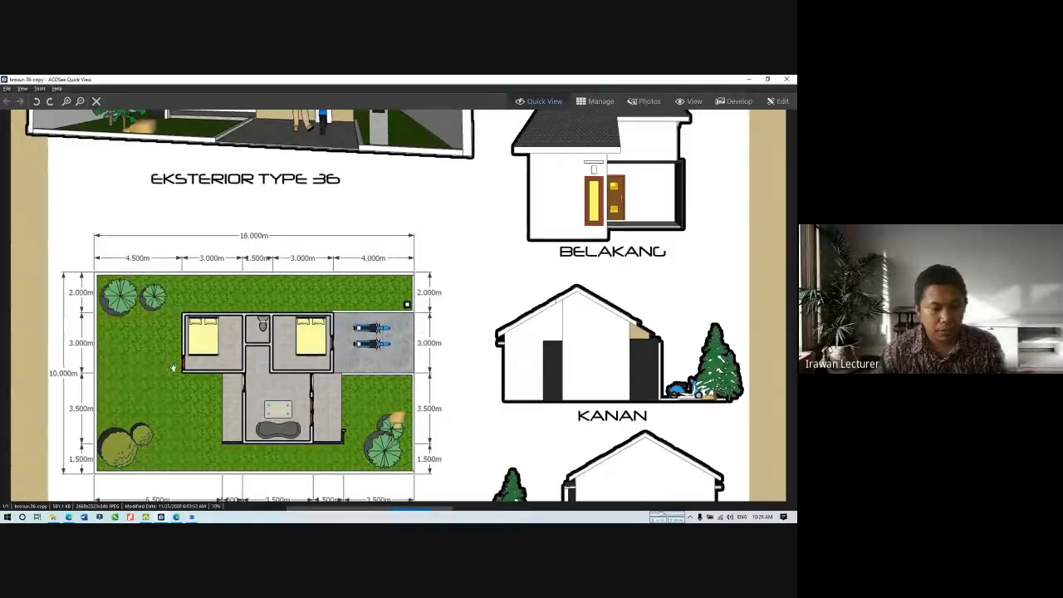
pyautogui.scroll(-1, 423, 355)
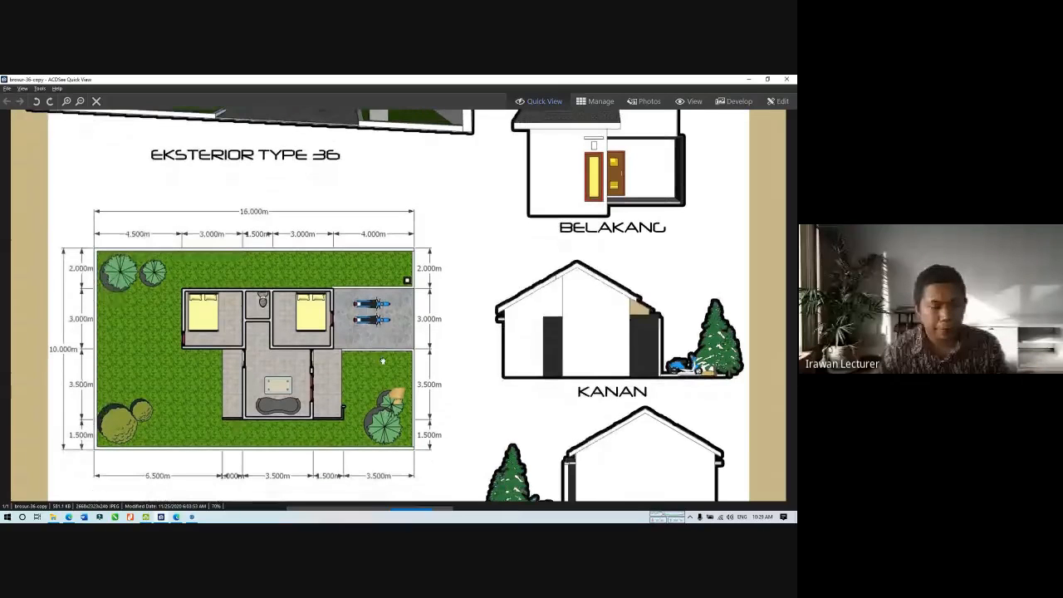
pyautogui.hotkey('alt', 'Tab')
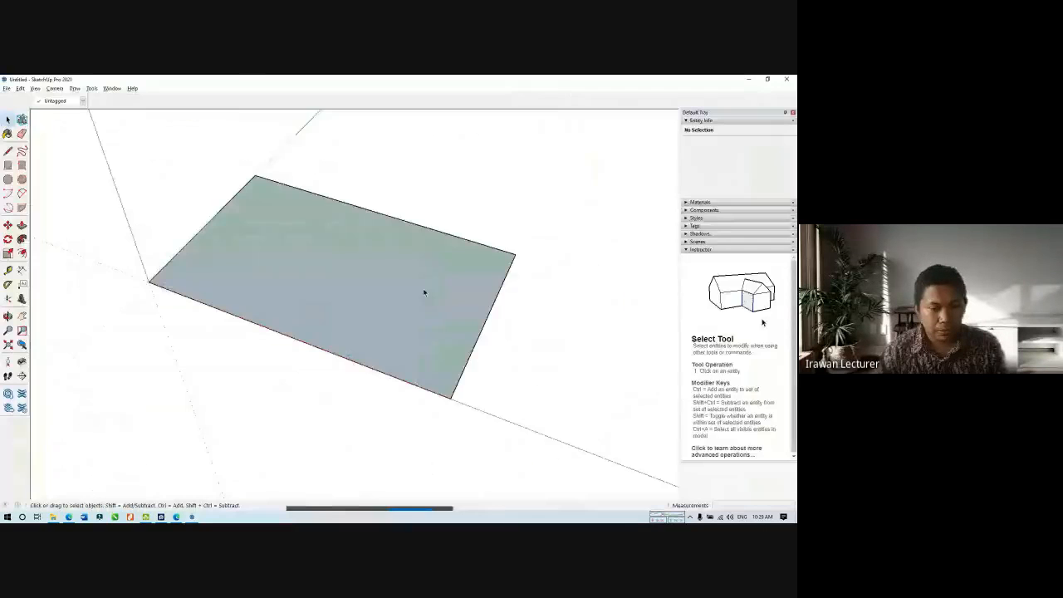
pyautogui.press('l')
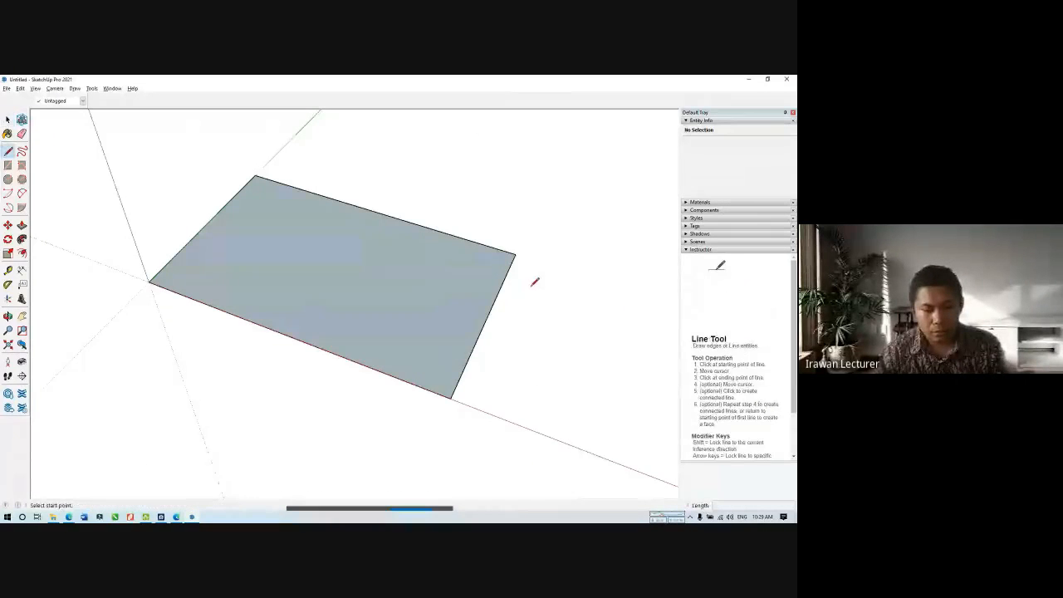
pyautogui.click(515, 253)
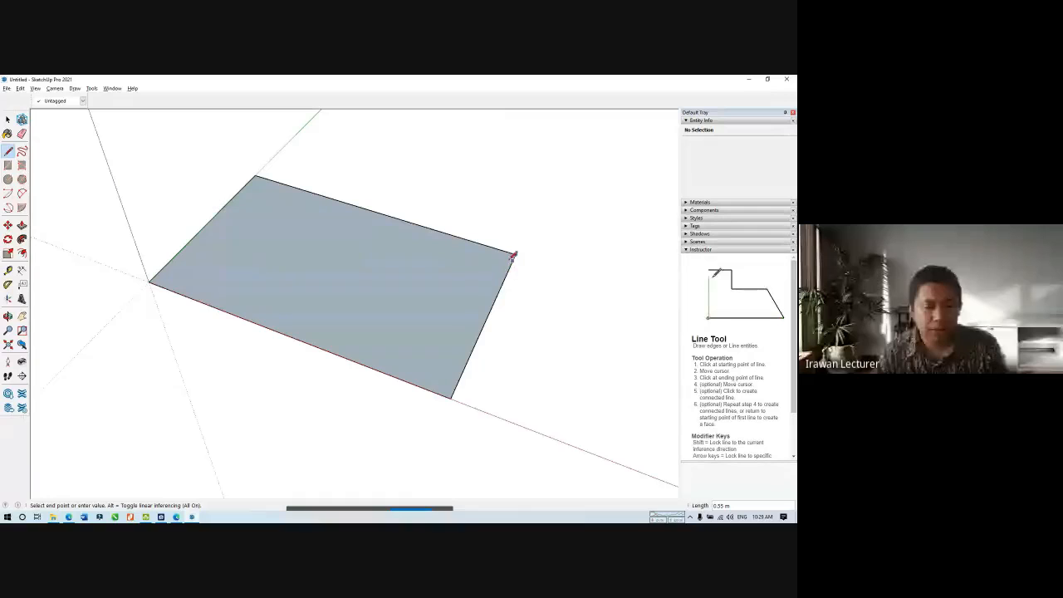
pyautogui.moveTo(506, 255); pyautogui.dragTo(462, 242, button='middle')
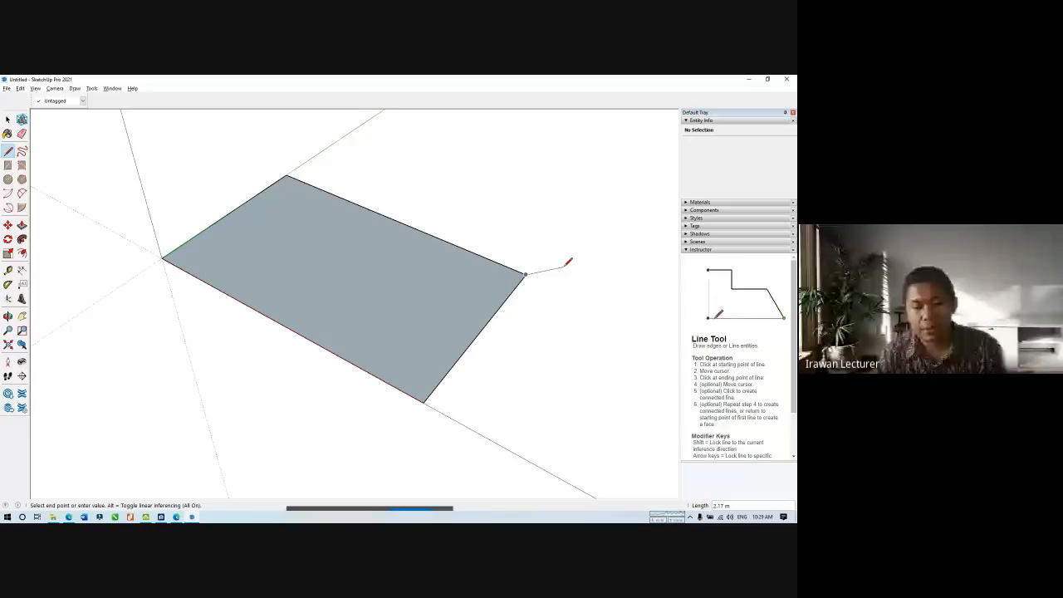
pyautogui.press('Escape')
pyautogui.press('space')
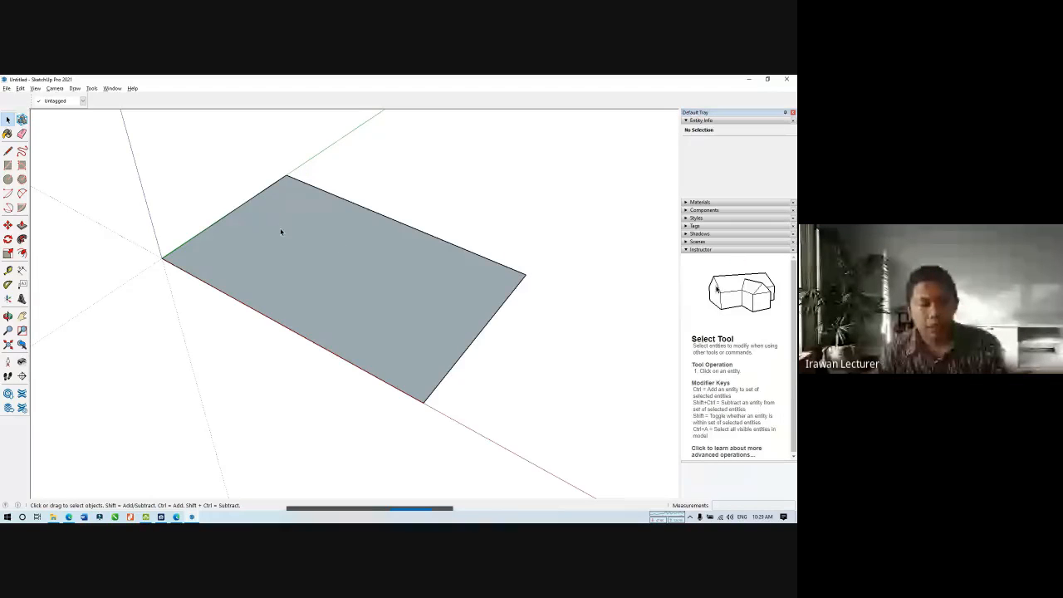
pyautogui.click(280, 232)
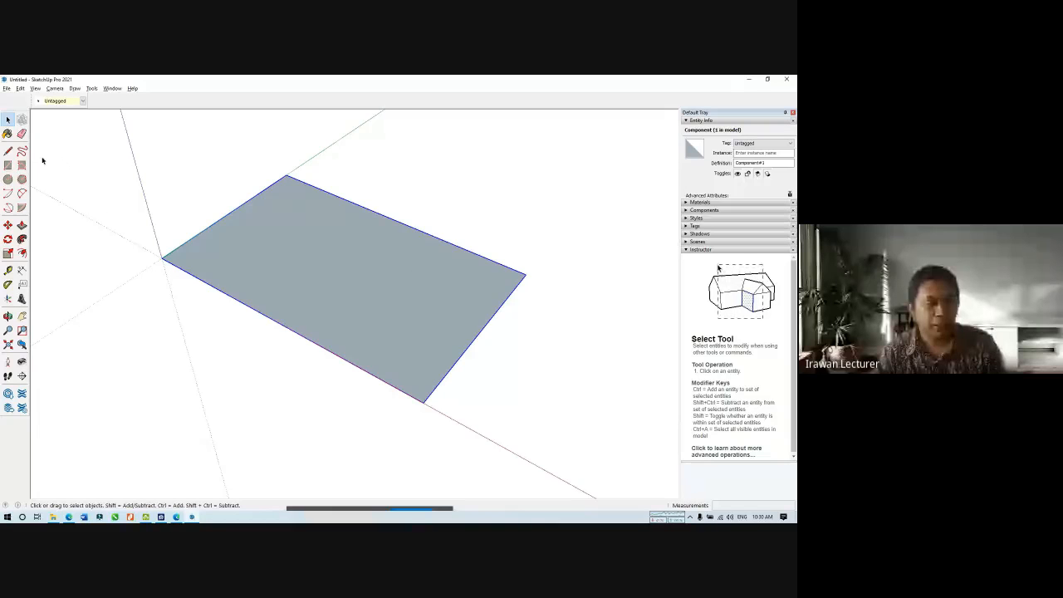
# Check the brochure's floor plan and draw a 2 m line from the lot's far front corner along its front edge.
pyautogui.click(7, 150)
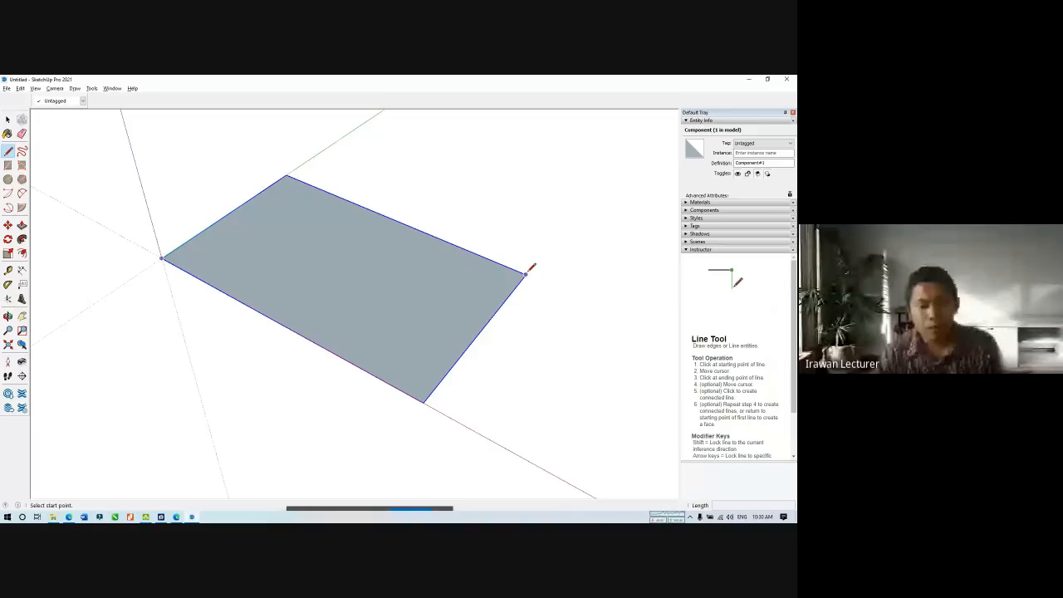
pyautogui.click(525, 273)
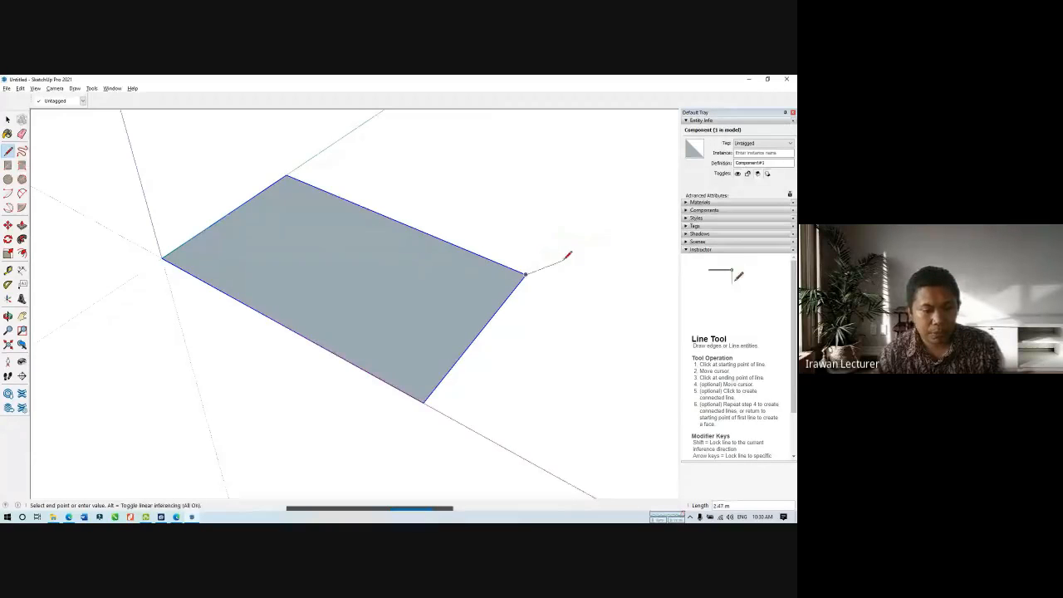
pyautogui.hotkey('alt', 'Tab')
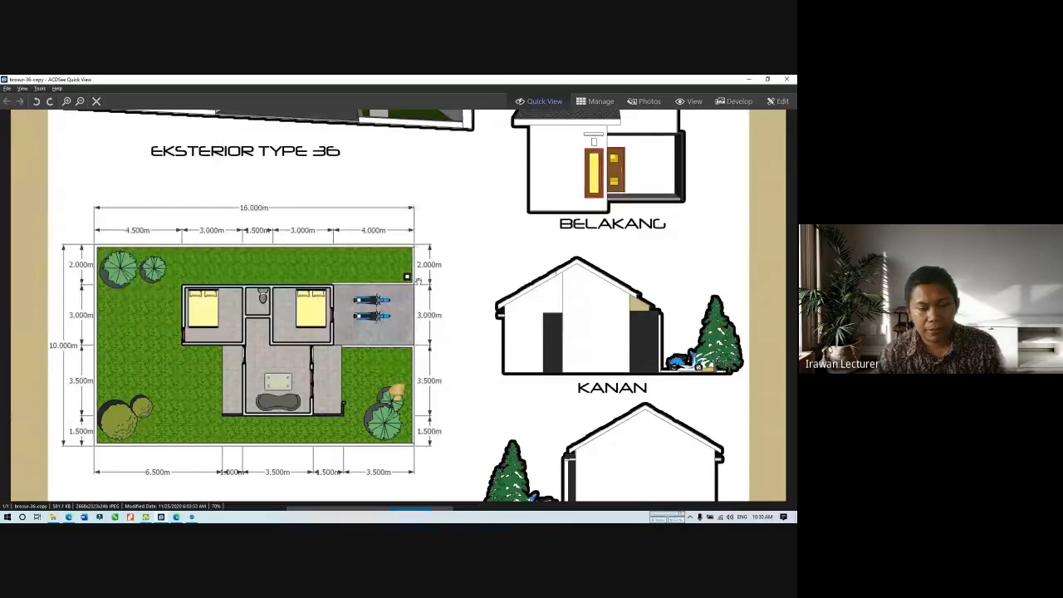
pyautogui.hotkey('alt', 'Tab')
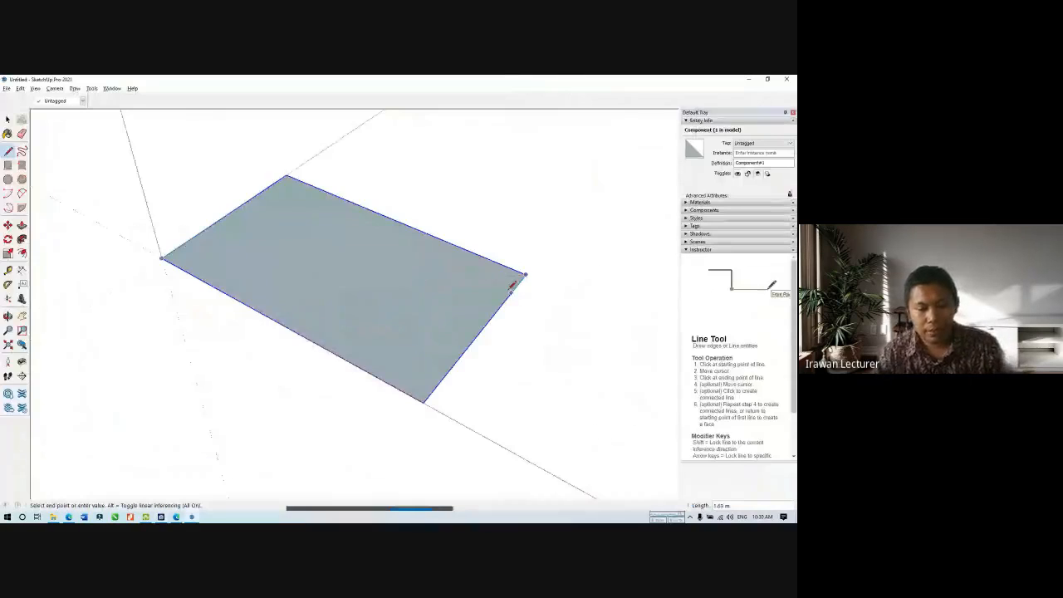
pyautogui.write('2')
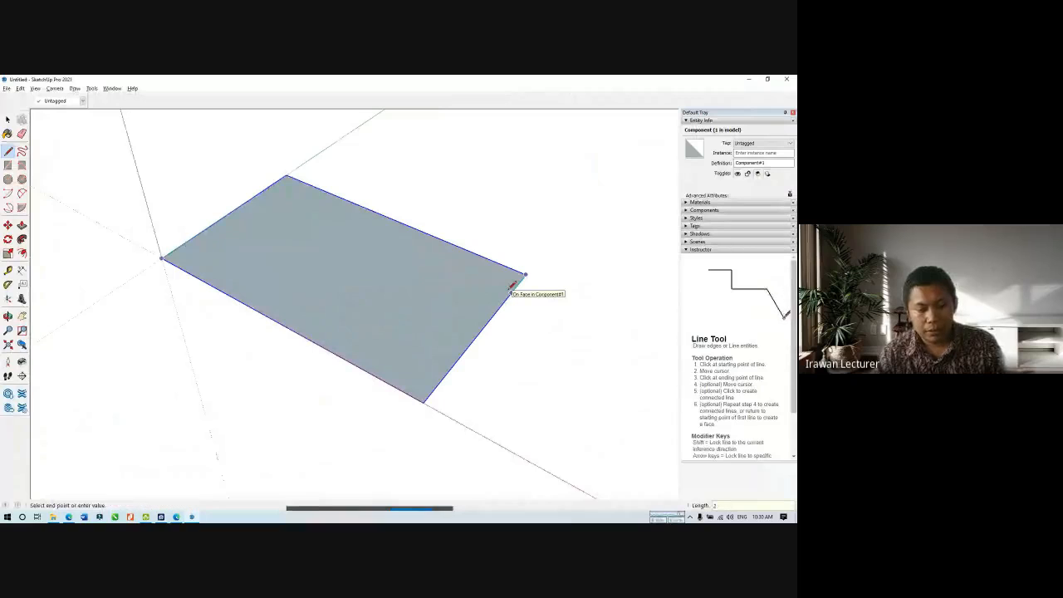
pyautogui.press('Return')
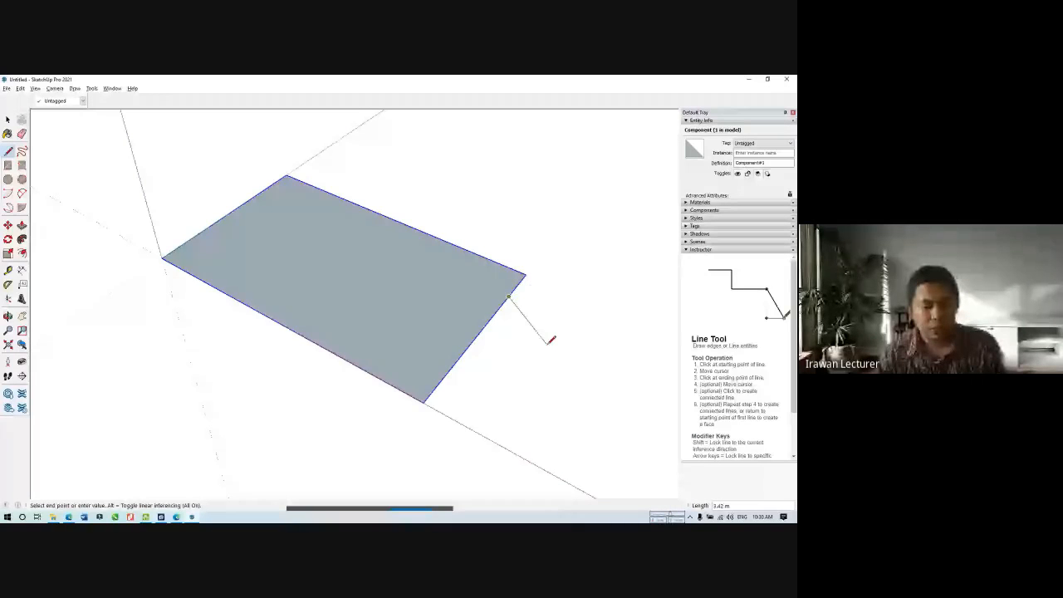
# Following the brochure plan, draw the carport outline from the 2 m point: 4 m inward, 3 m across, and 4 m back to the front edge.
pyautogui.scroll(1, 489, 284)
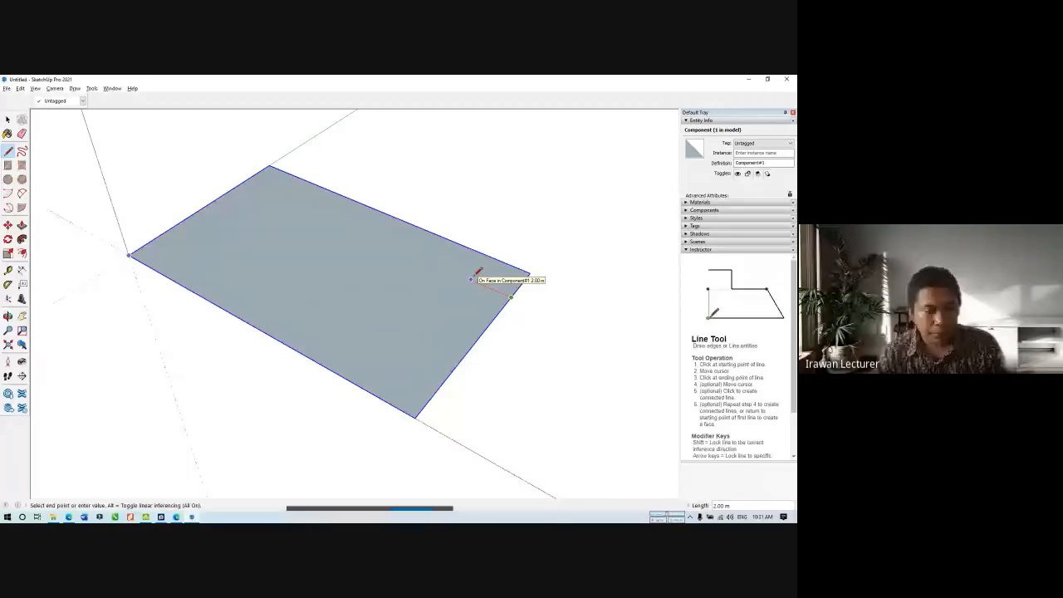
pyautogui.hotkey('alt', 'Tab')
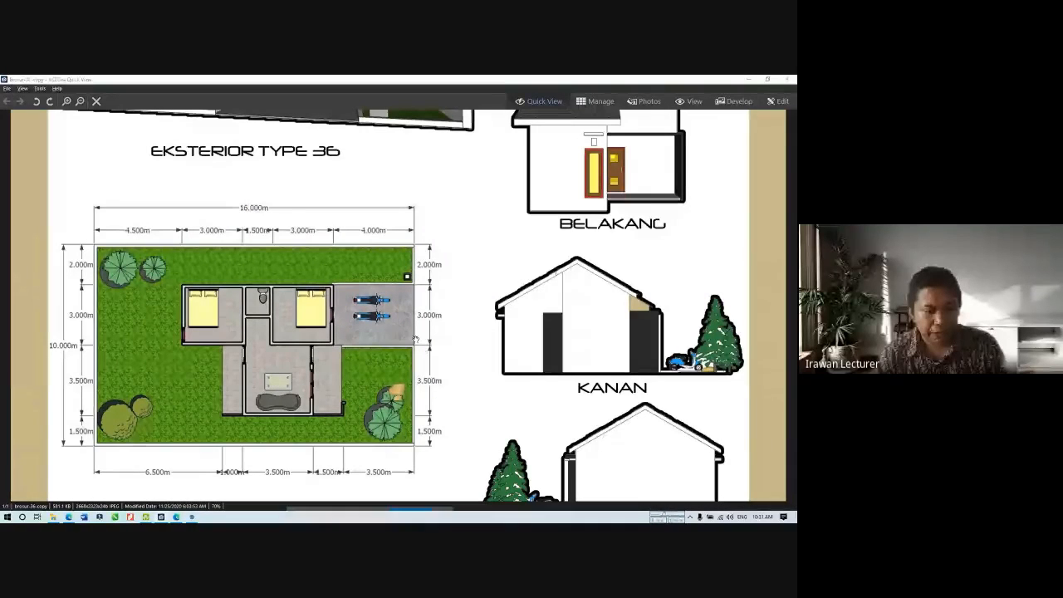
pyautogui.hotkey('alt', 'Tab')
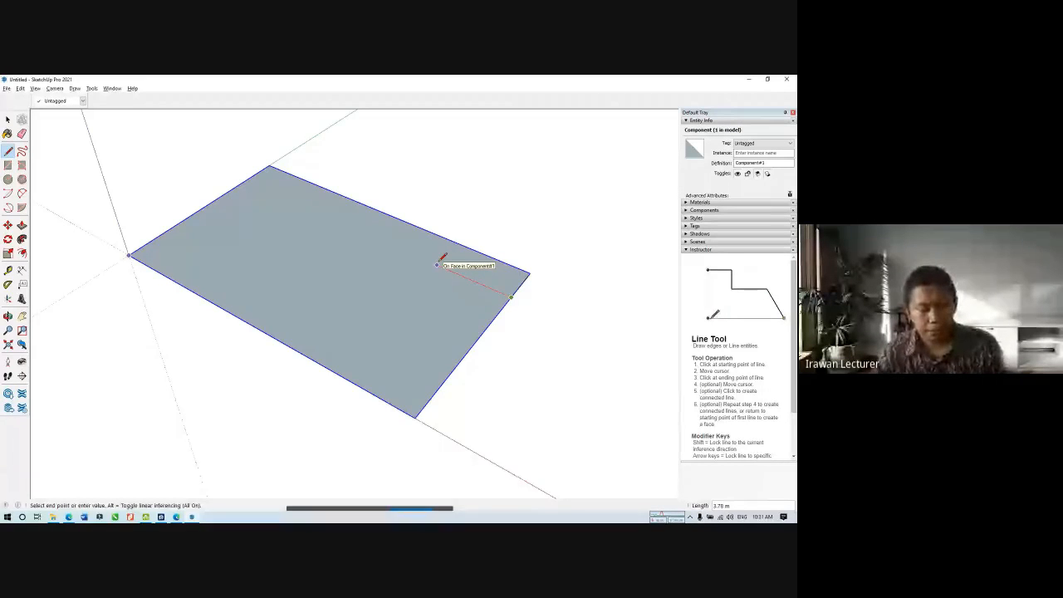
pyautogui.write('4')
pyautogui.hotkey('alt', 'Tab')
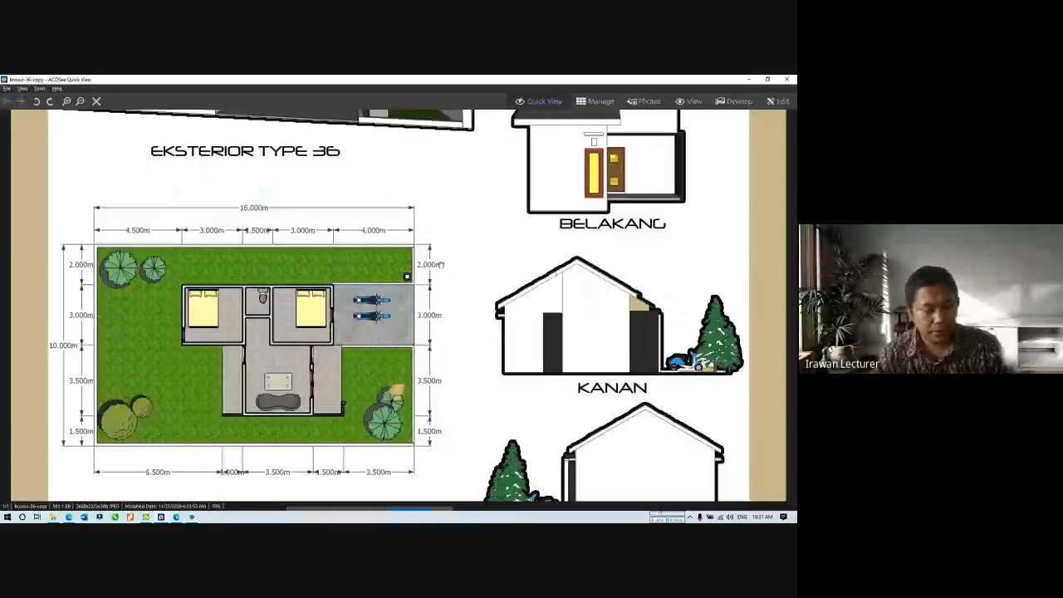
pyautogui.hotkey('alt', 'Tab')
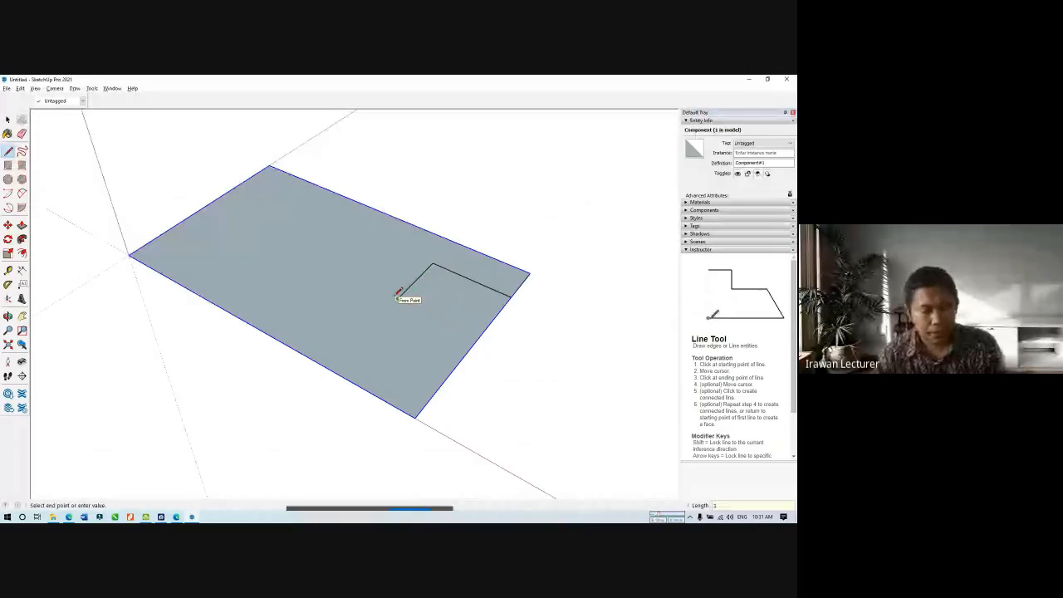
pyautogui.click(398, 296)
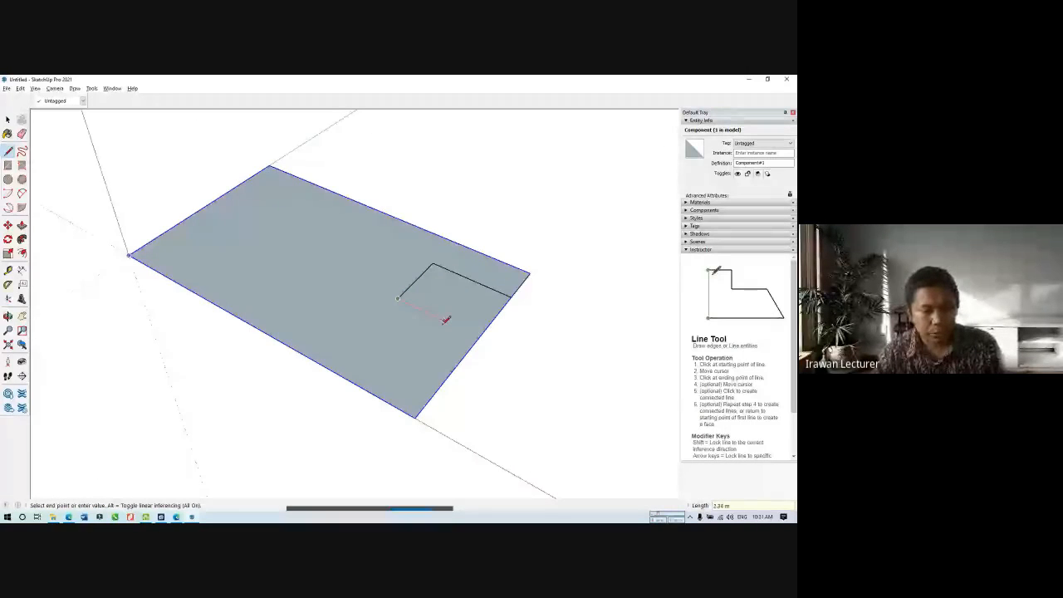
pyautogui.hotkey('alt', 'Tab')
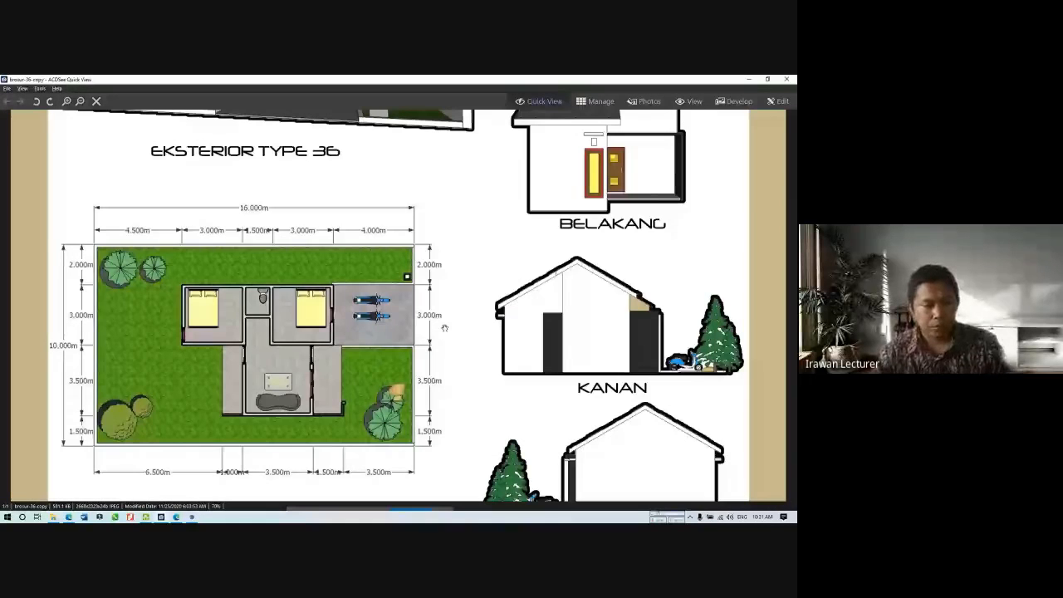
pyautogui.hotkey('alt', 'Tab')
pyautogui.click(481, 336)
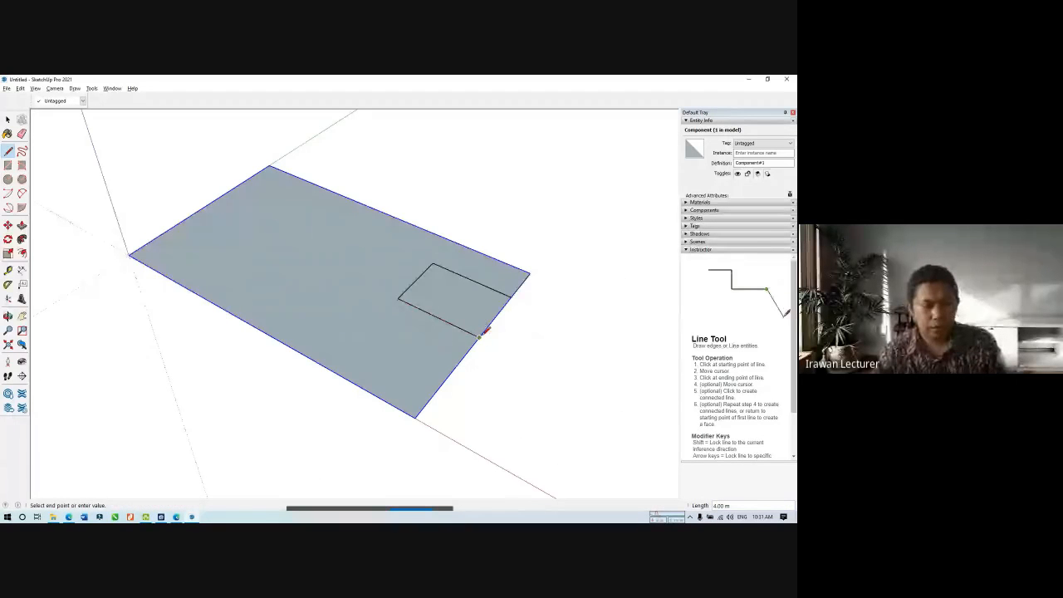
# Select and delete the 2 m guide line between the lot's corner and the carport outline.
pyautogui.press('space')
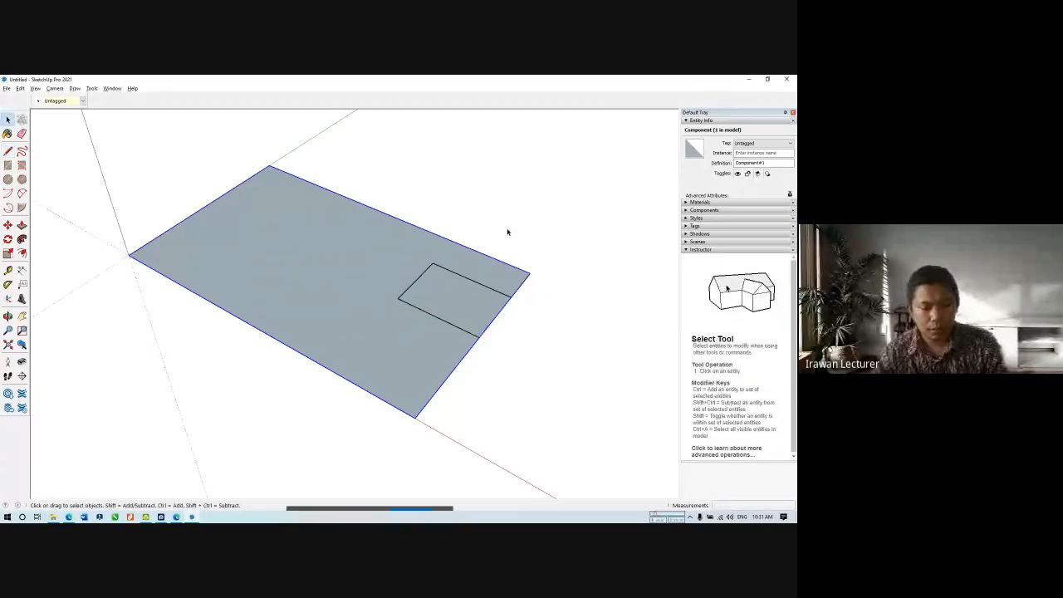
pyautogui.moveTo(507, 232); pyautogui.dragTo(595, 326)
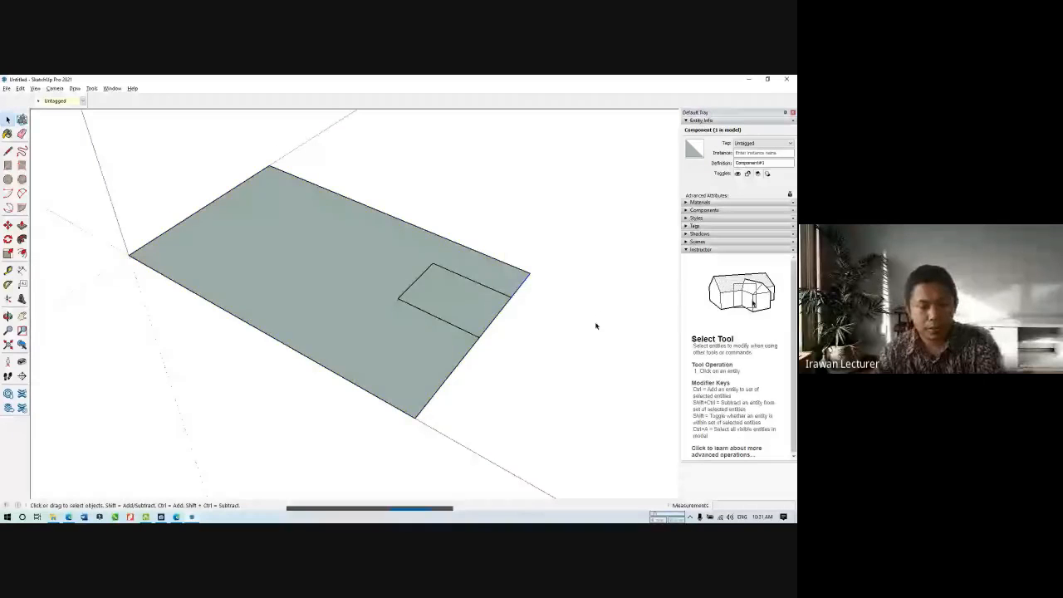
pyautogui.moveTo(501, 228); pyautogui.dragTo(577, 342)
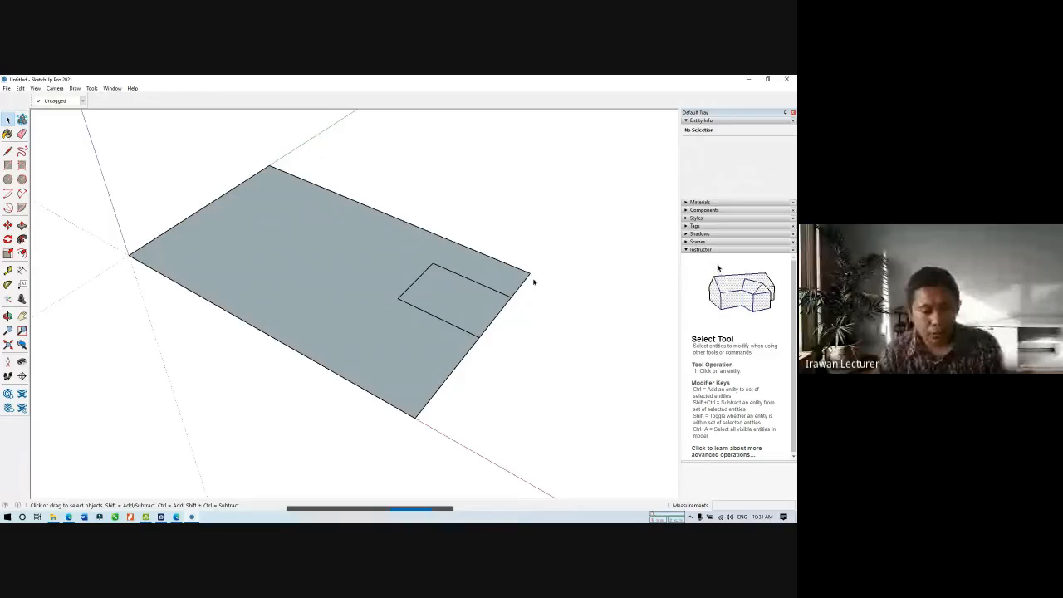
# Check the bedroom in the brochure plan and draw its 3 by 3 m outline behind the carport, sharing the carport's inner edge.
pyautogui.hotkey('alt', 'Tab')
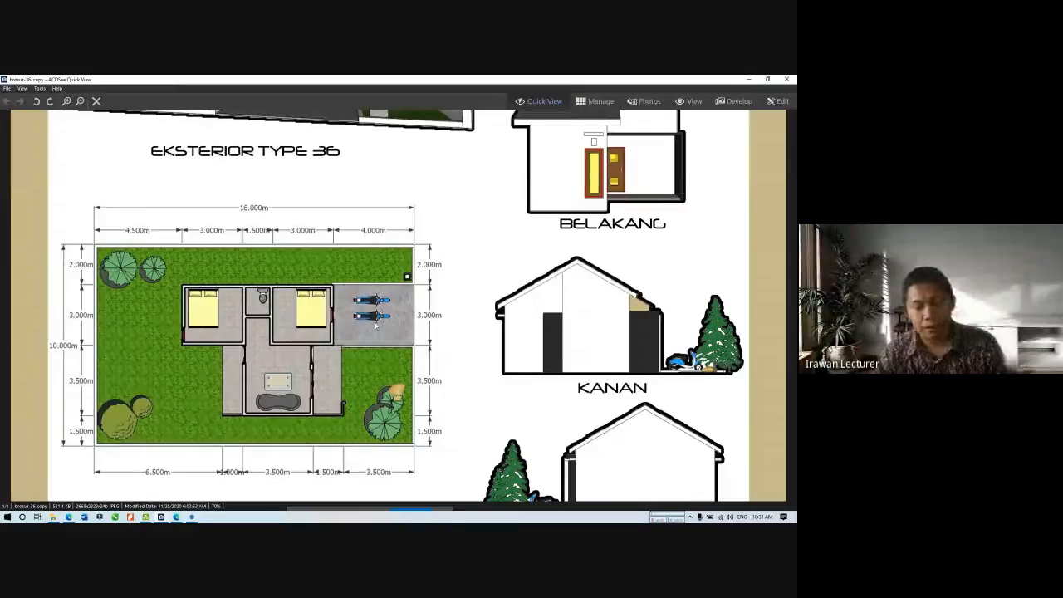
pyautogui.hotkey('alt', 'Tab')
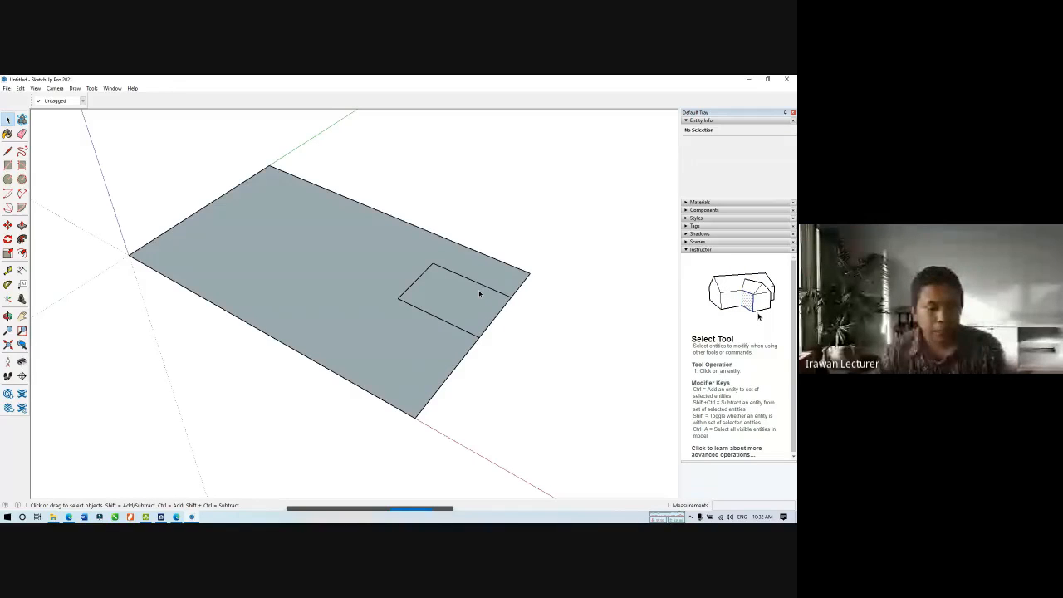
pyautogui.hotkey('alt', 'Tab')
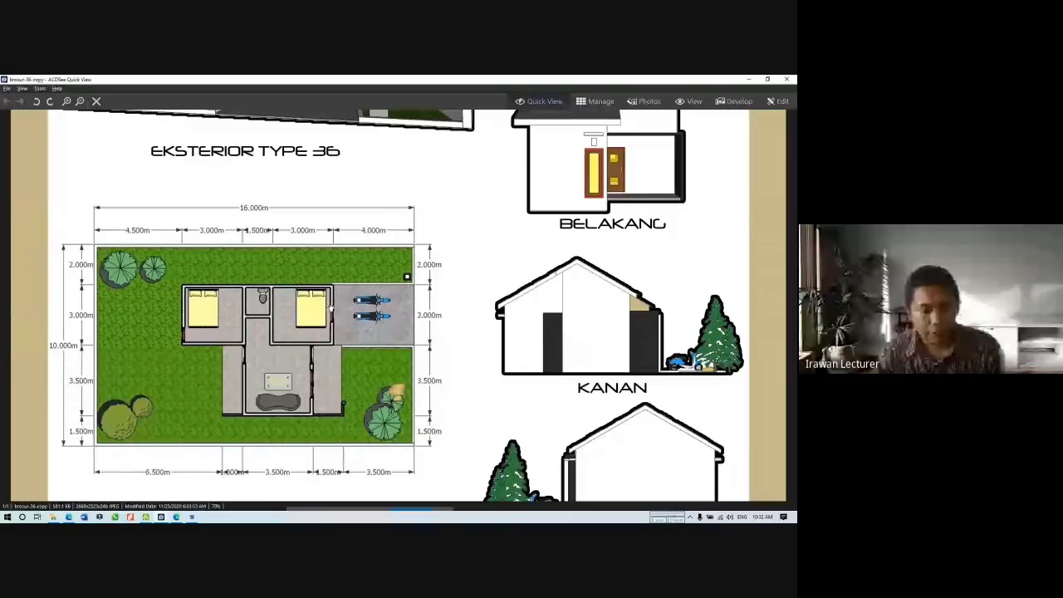
pyautogui.hotkey('alt', 'Tab')
pyautogui.press('l')
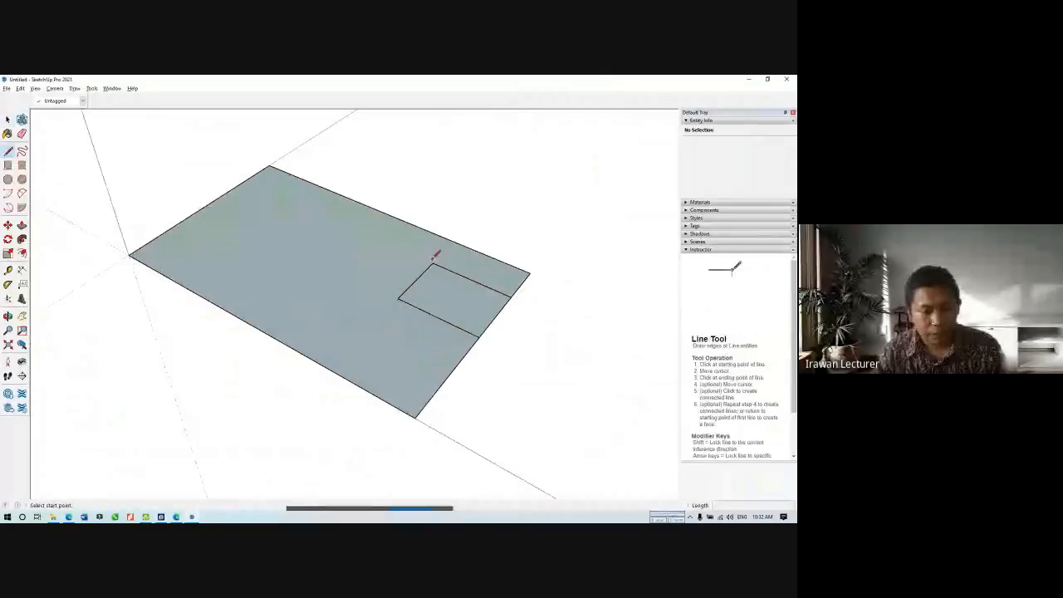
pyautogui.click(432, 264)
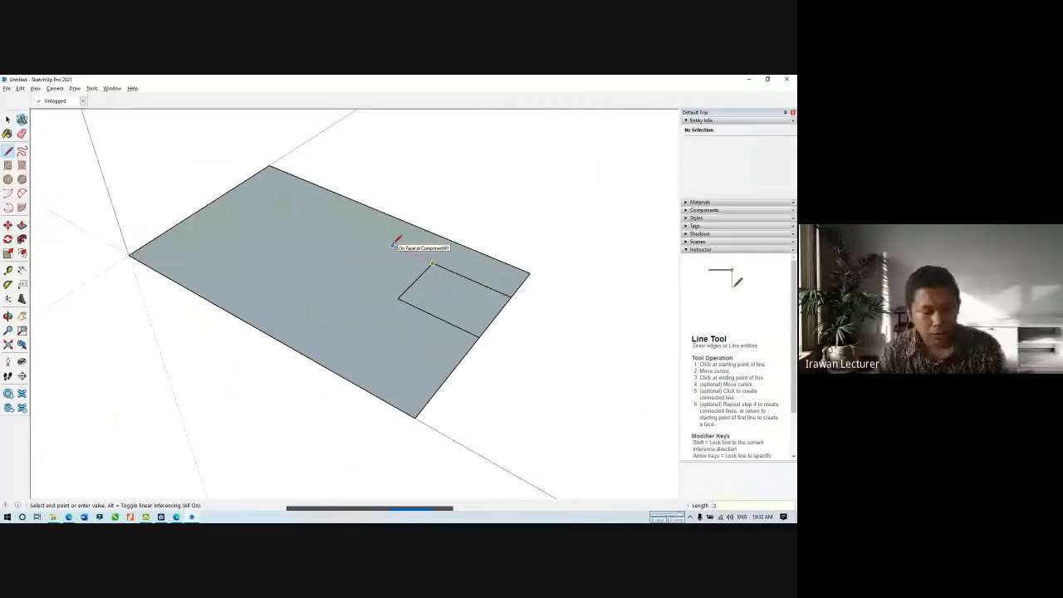
pyautogui.write('3')
pyautogui.press('Return')
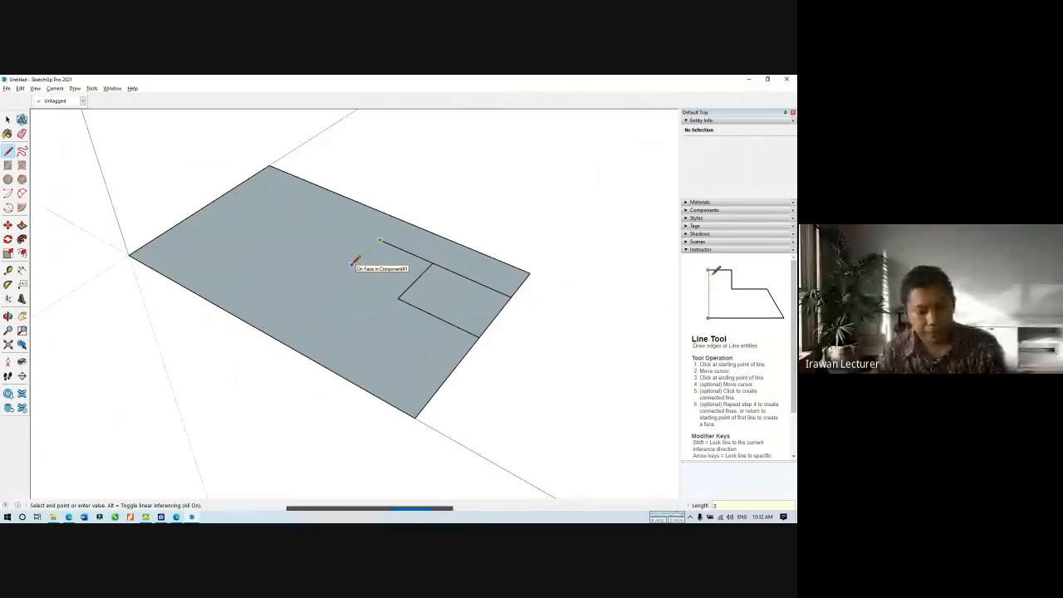
pyautogui.click(343, 273)
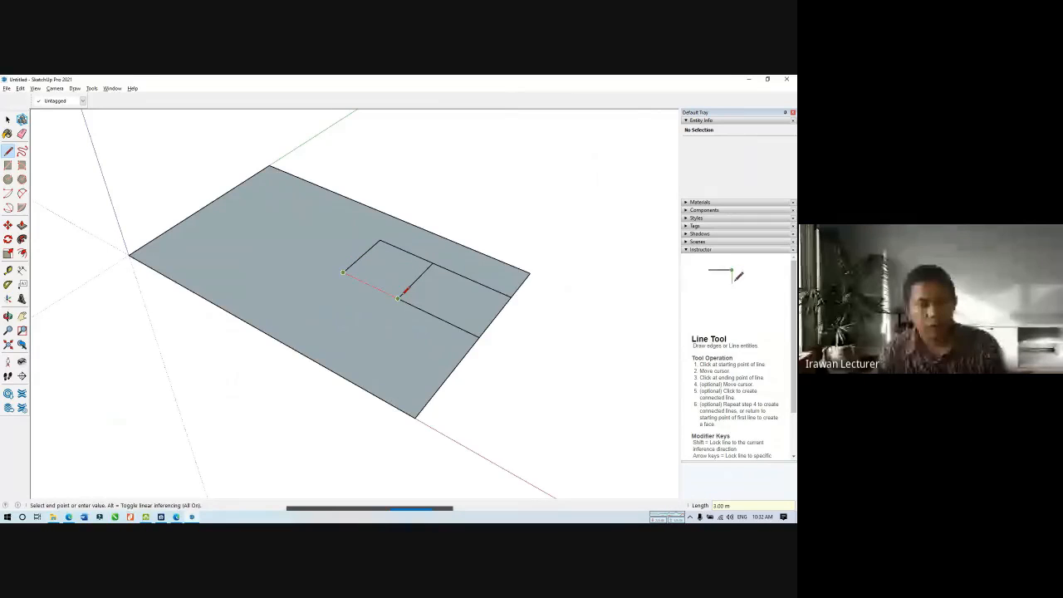
pyautogui.click(399, 297)
pyautogui.press('space')
# Close the bedroom outline with its 3 m side ending at the carport's corner, and select the lot.
pyautogui.click(398, 271)
pyautogui.moveTo(399, 274); pyautogui.dragTo(352, 314, button='middle')
pyautogui.click(299, 211)
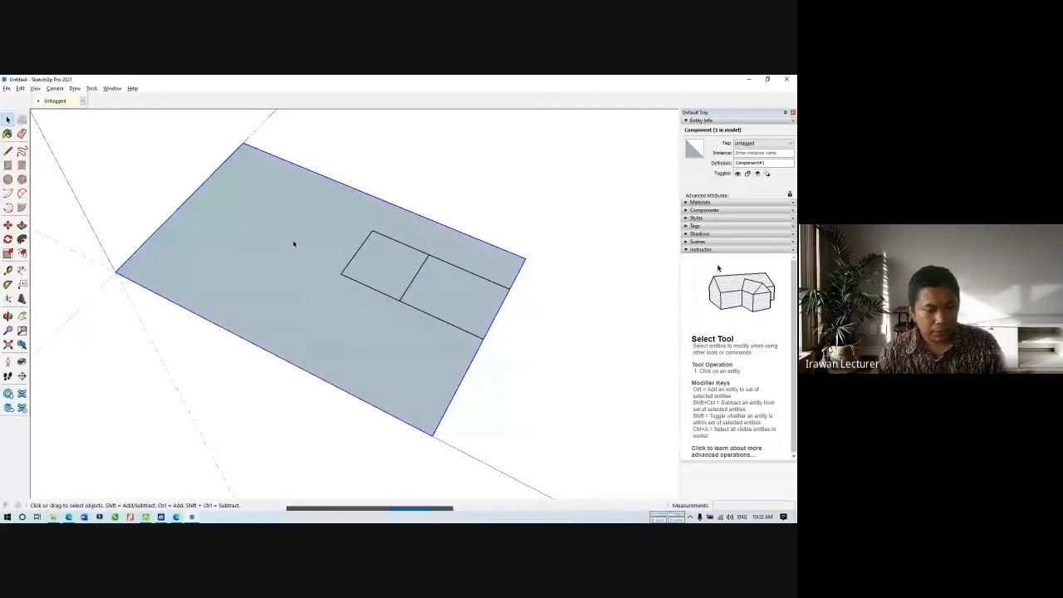
# Check the bathroom in the brochure plan and draw its 1.5 by 1.5 m outline behind the first bedroom, flush with the bedroom's outer side.
pyautogui.hotkey('alt', 'Tab')
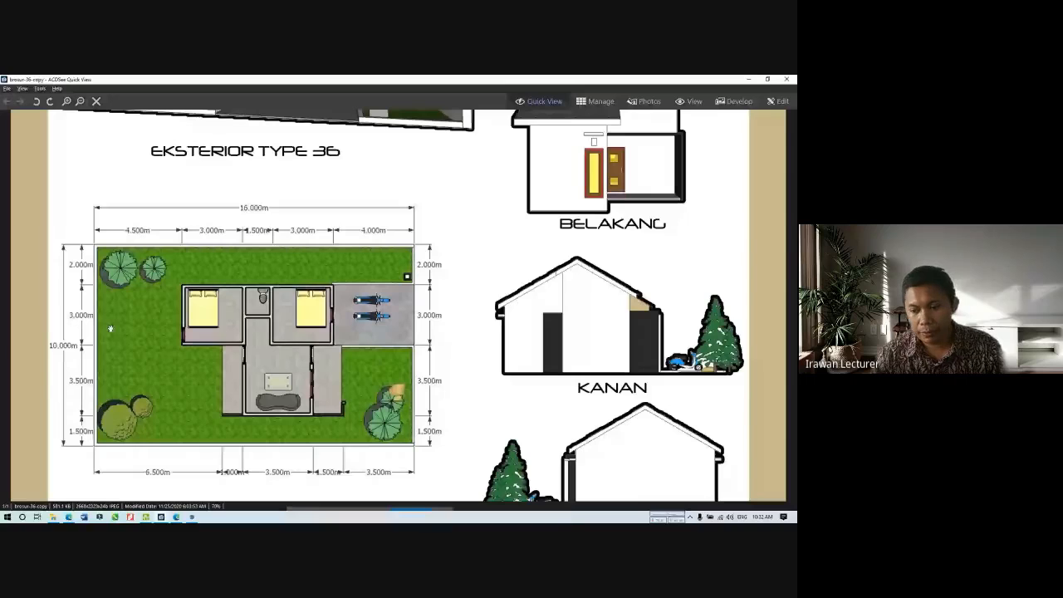
pyautogui.hotkey('alt', 'Tab')
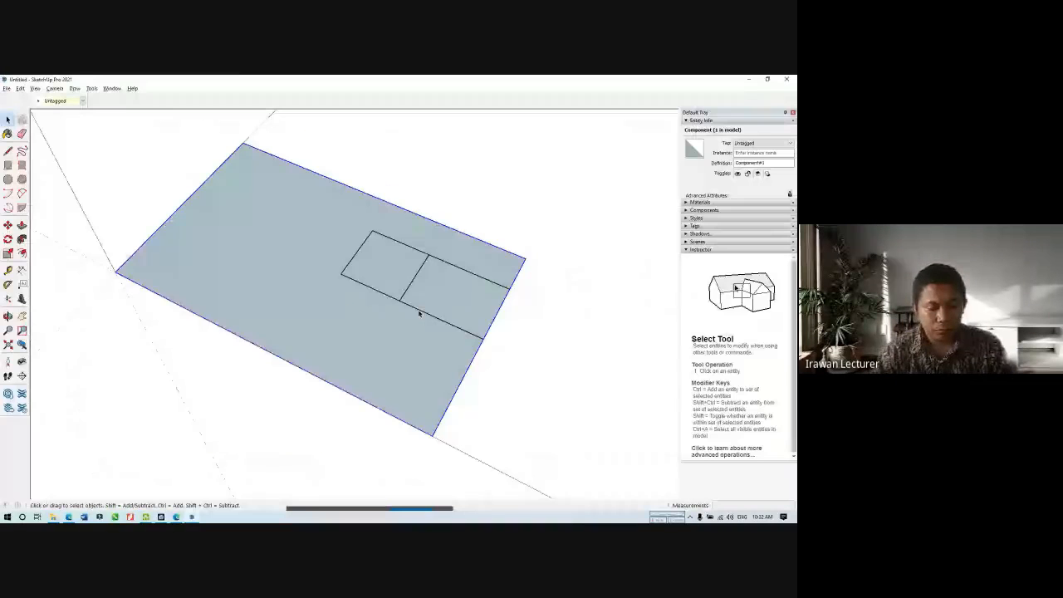
pyautogui.press('l')
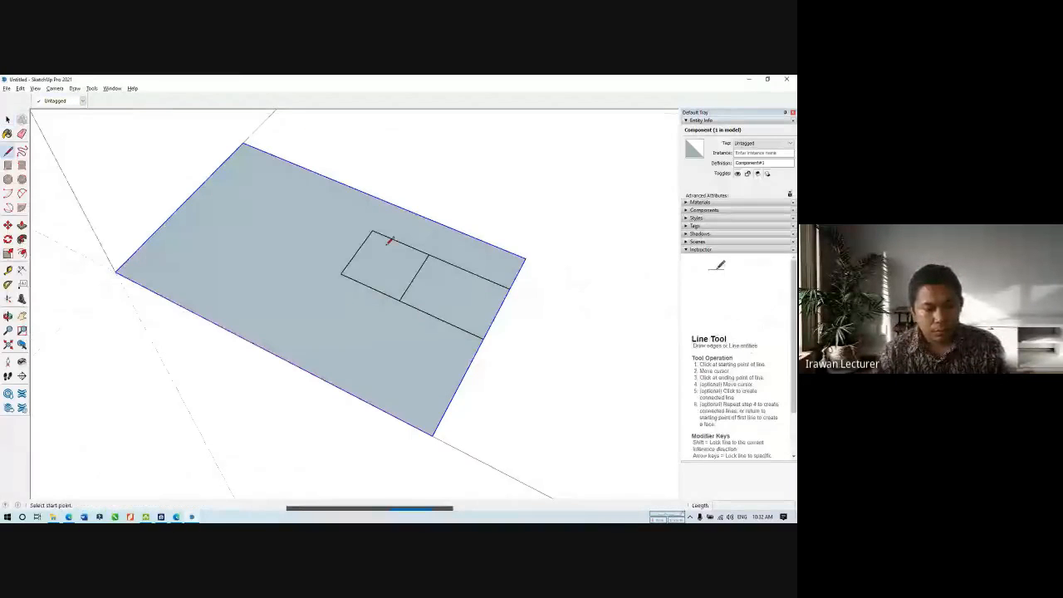
pyautogui.click(372, 231)
pyautogui.write('1')
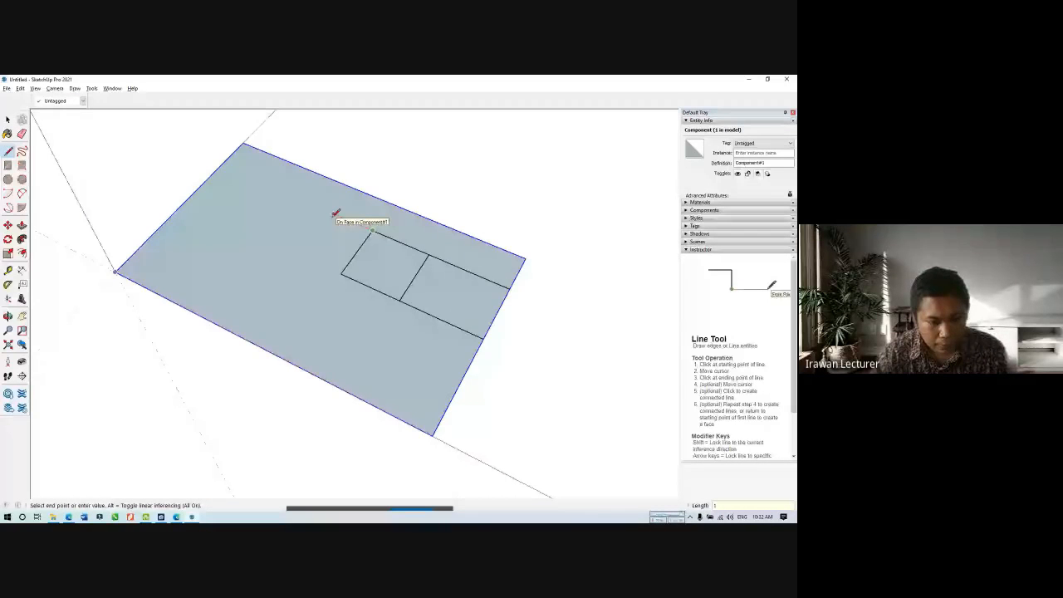
pyautogui.write('.2')
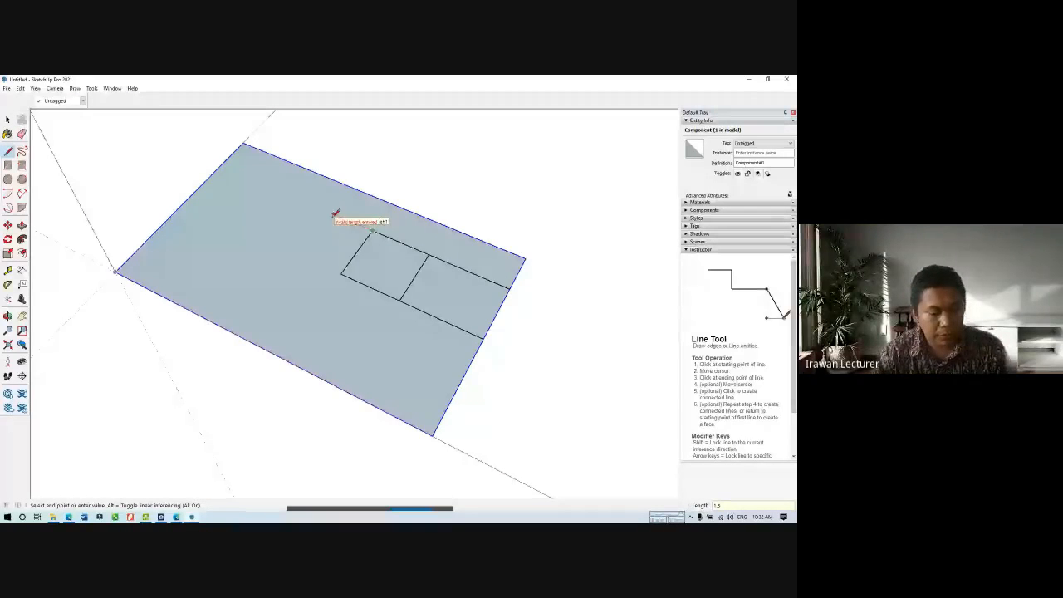
pyautogui.press('Return')
pyautogui.write('1.')
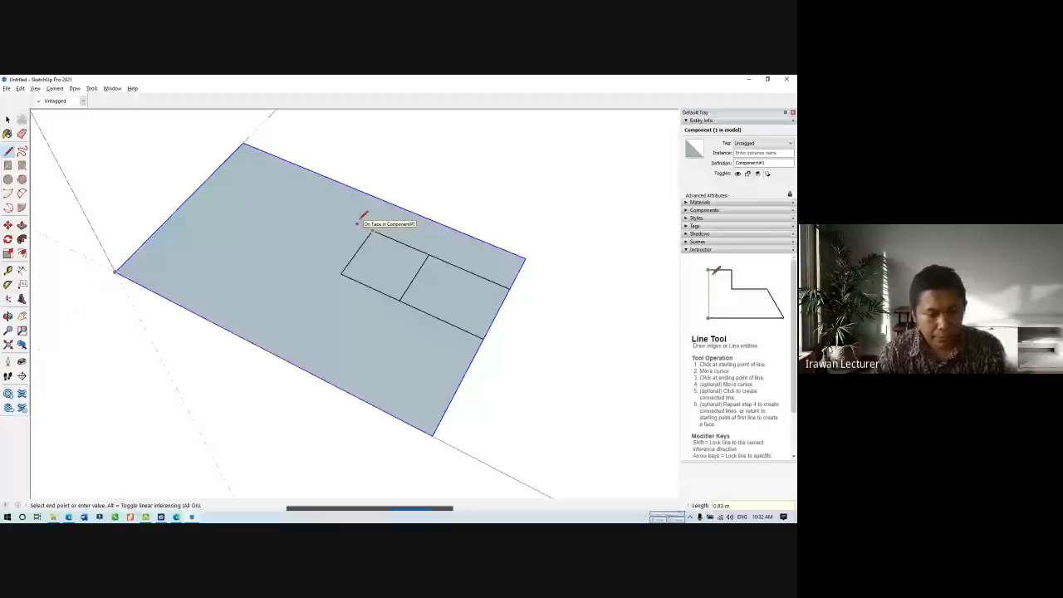
pyautogui.write('5')
pyautogui.press('Return')
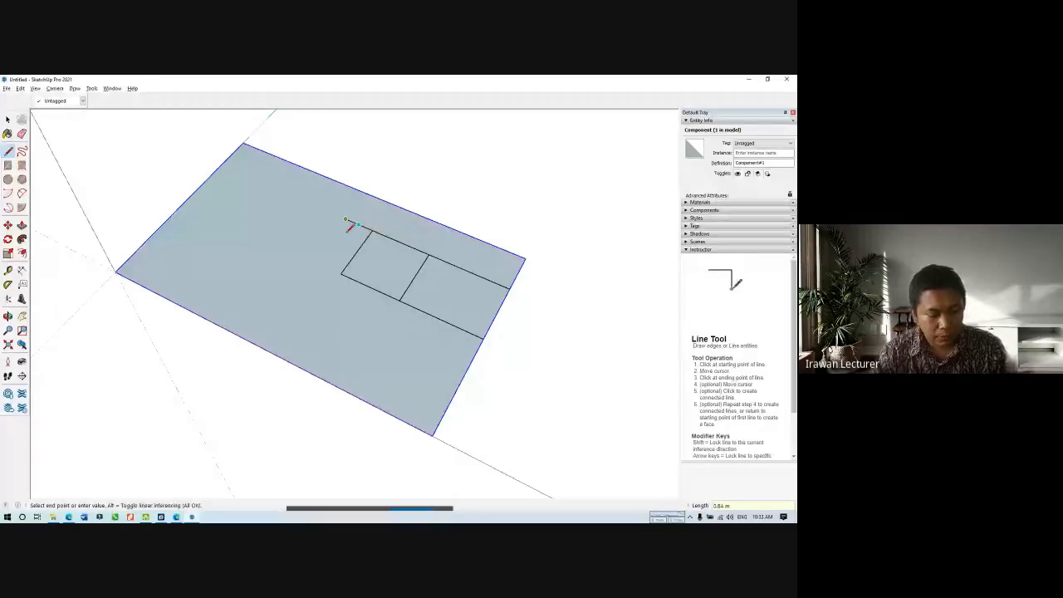
pyautogui.write('1.5')
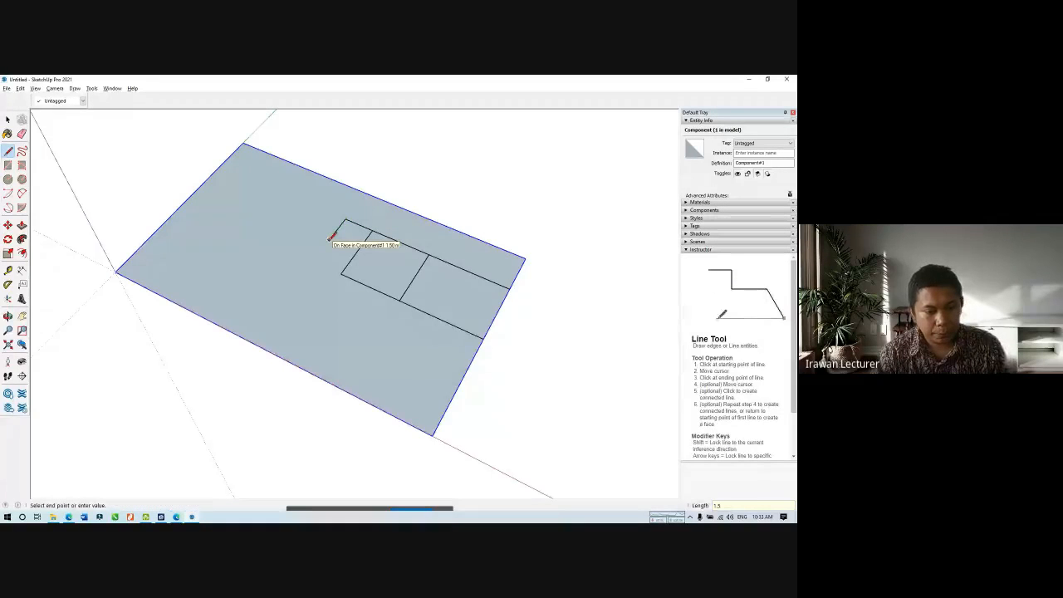
pyautogui.press('Return')
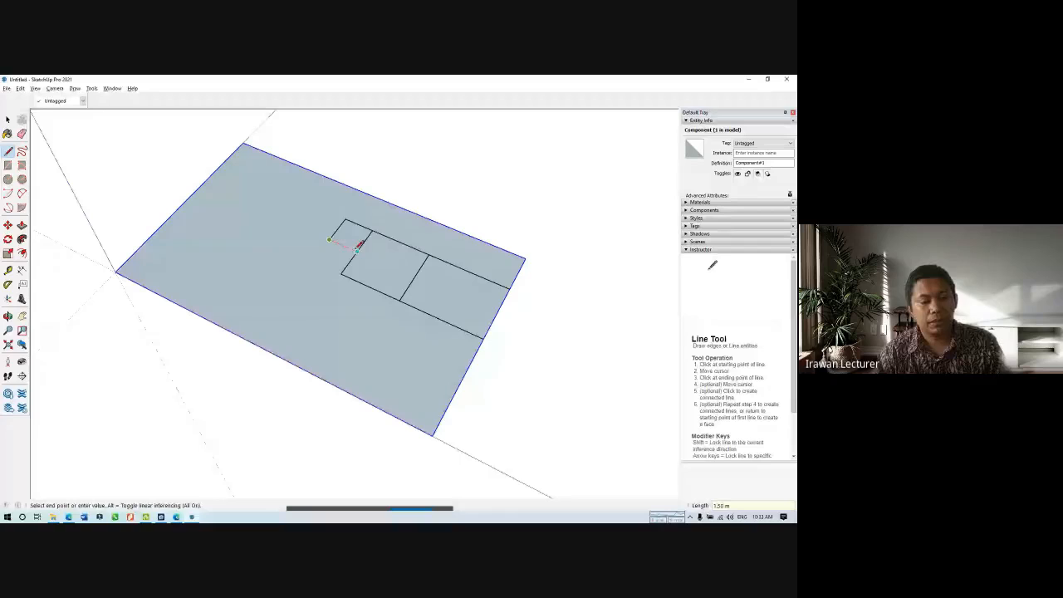
pyautogui.click(358, 246)
# Check the rear bedroom in the brochure plan and draw its 3 by 3 m outline behind the bathroom, flush with the bathroom's outer side.
pyautogui.hotkey('alt', 'Tab')
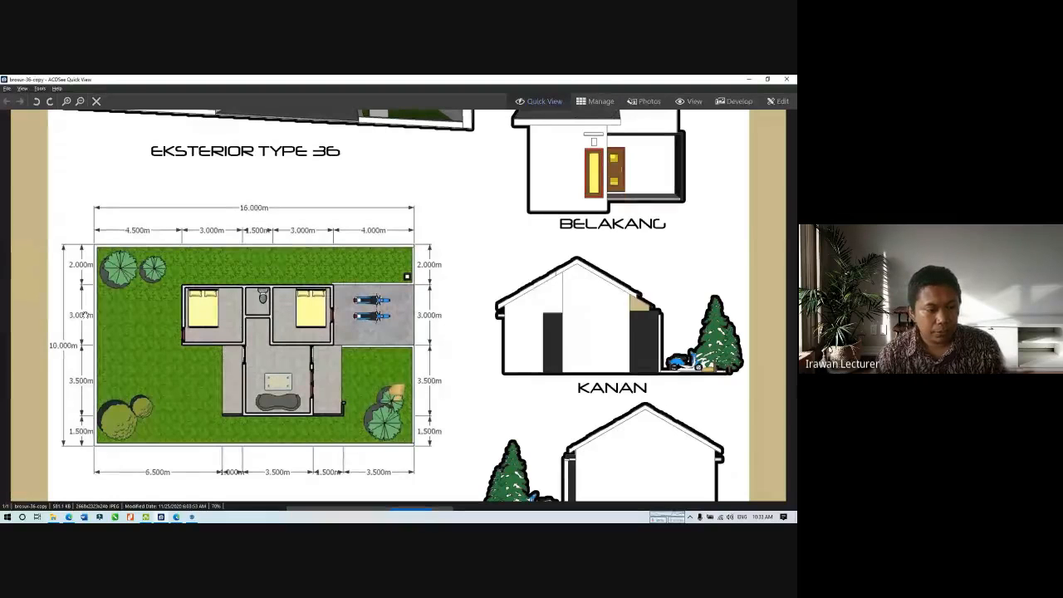
pyautogui.scroll(1, 85, 315)
pyautogui.moveTo(85, 315); pyautogui.dragTo(329, 268)
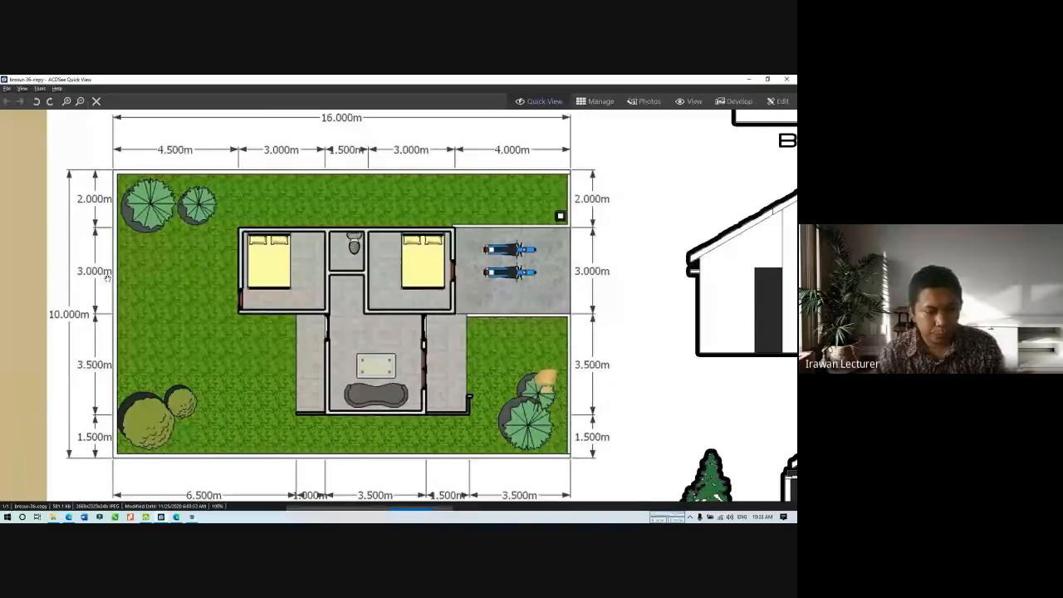
pyautogui.hotkey('alt', 'Tab')
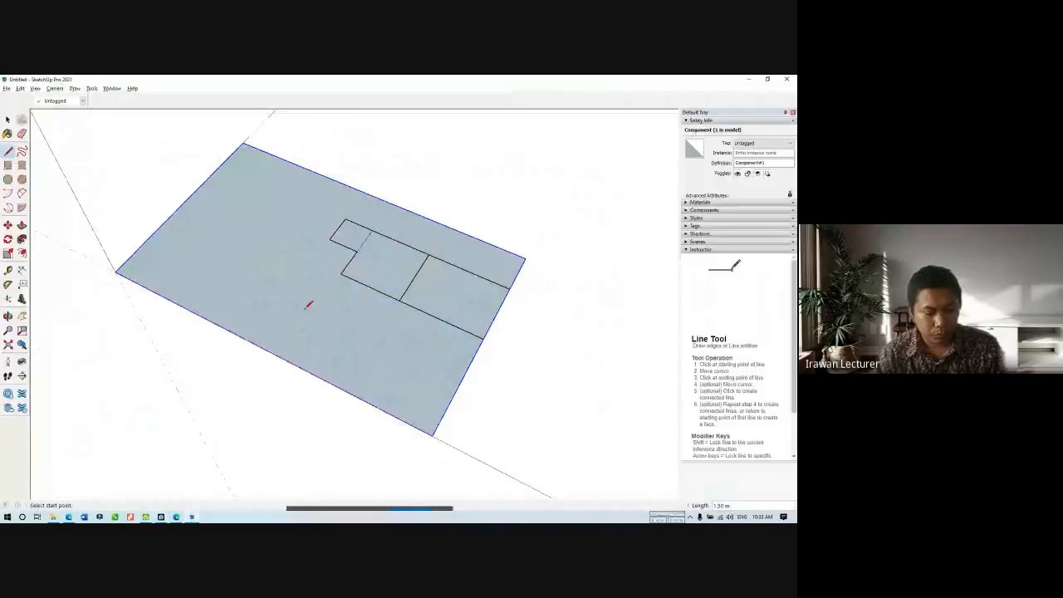
pyautogui.click(321, 207)
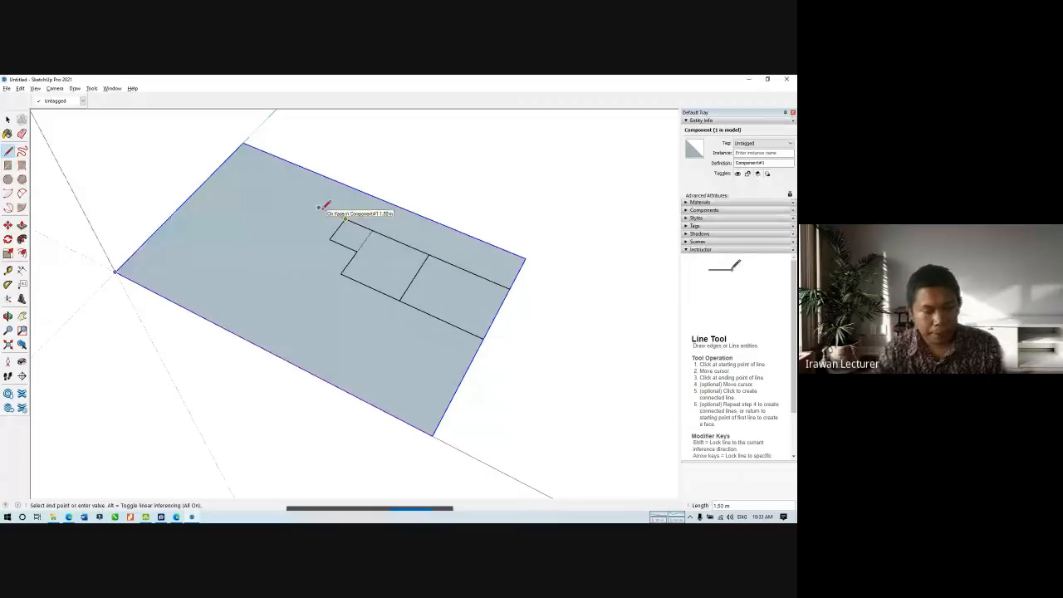
pyautogui.click(293, 198)
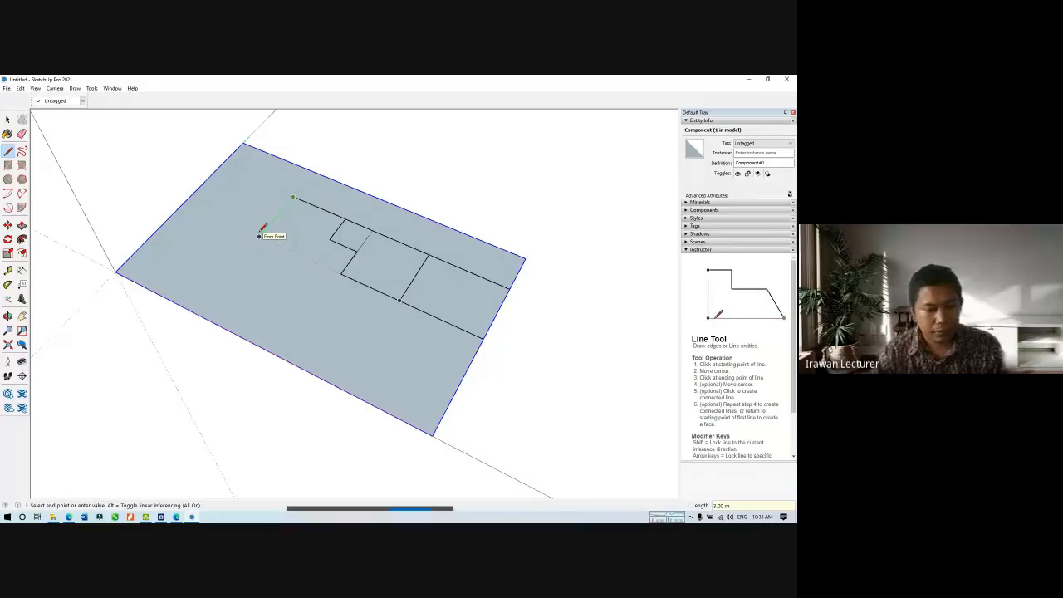
pyautogui.click(260, 236)
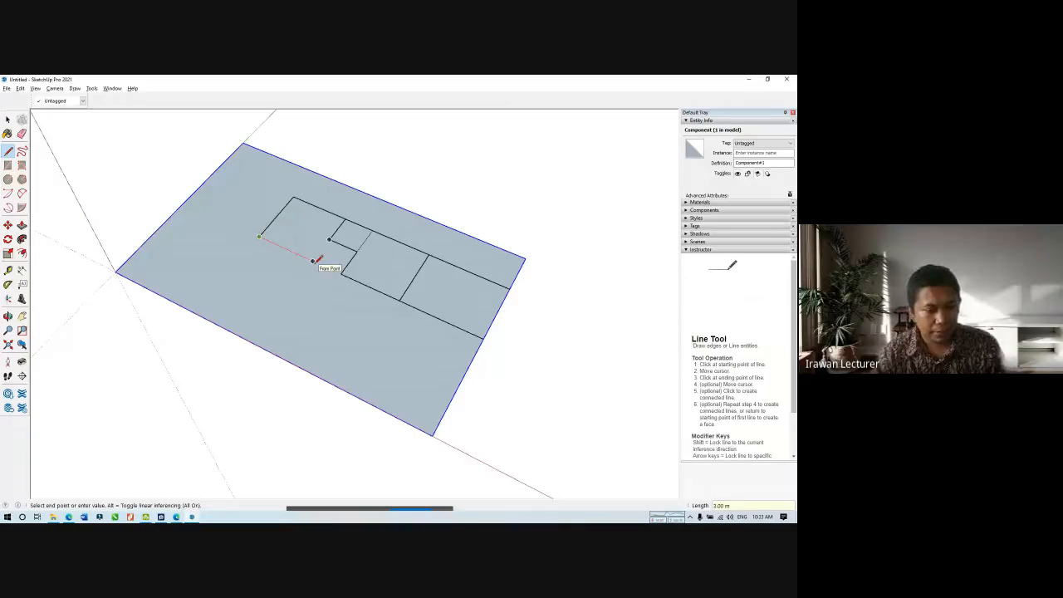
pyautogui.click(313, 260)
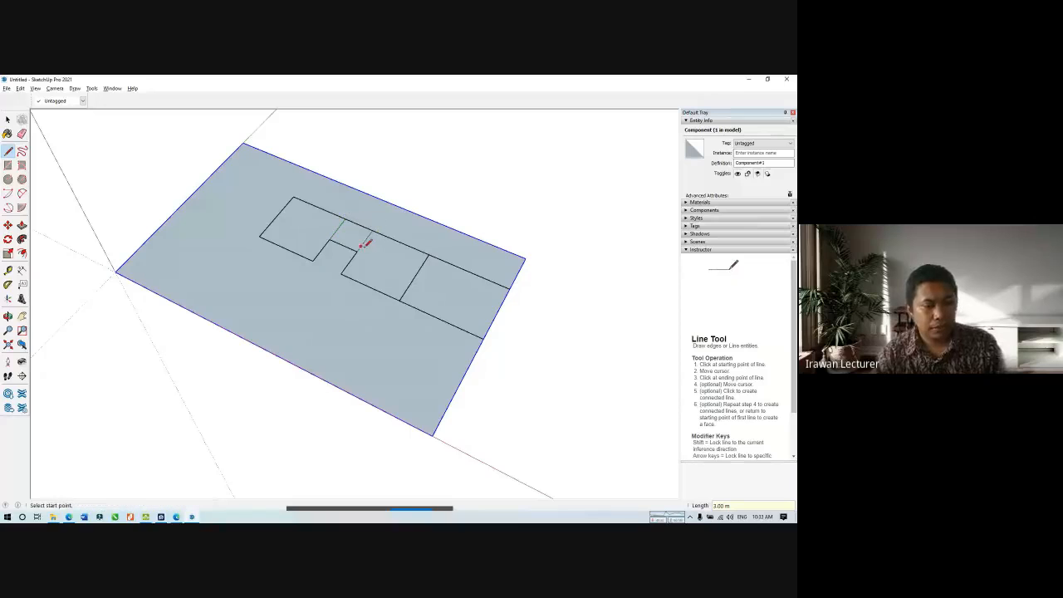
pyautogui.press('space')
# Following the brochure plan, draw the living room outline from the rear bedroom's inner corner: 3.5 m out, 3.5 m across and back to the front bedroom.
pyautogui.hotkey('alt', 'Tab')
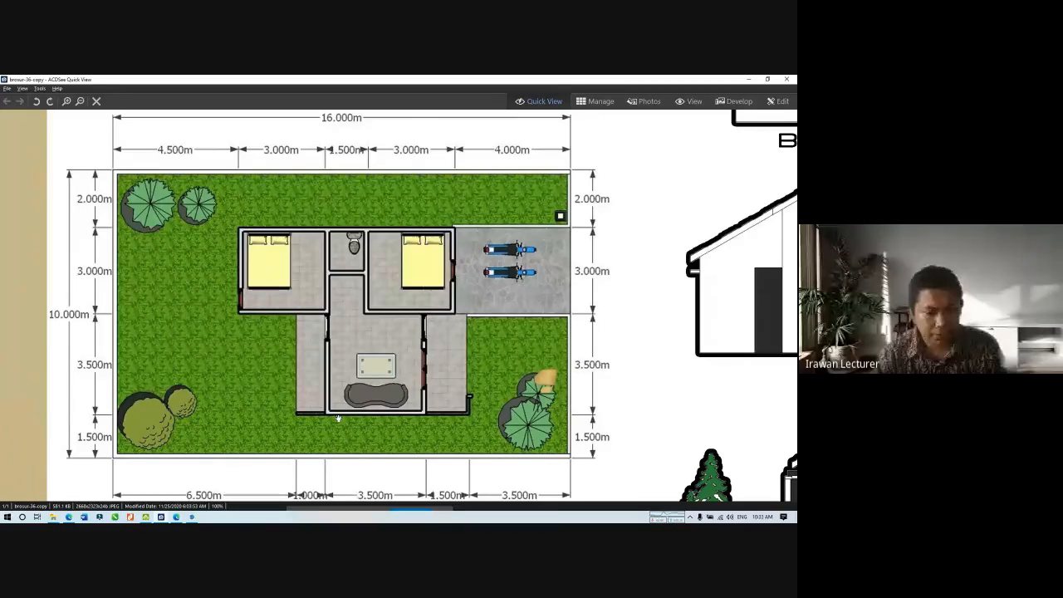
pyautogui.scroll(-1, 338, 418)
pyautogui.hotkey('alt', 'Tab')
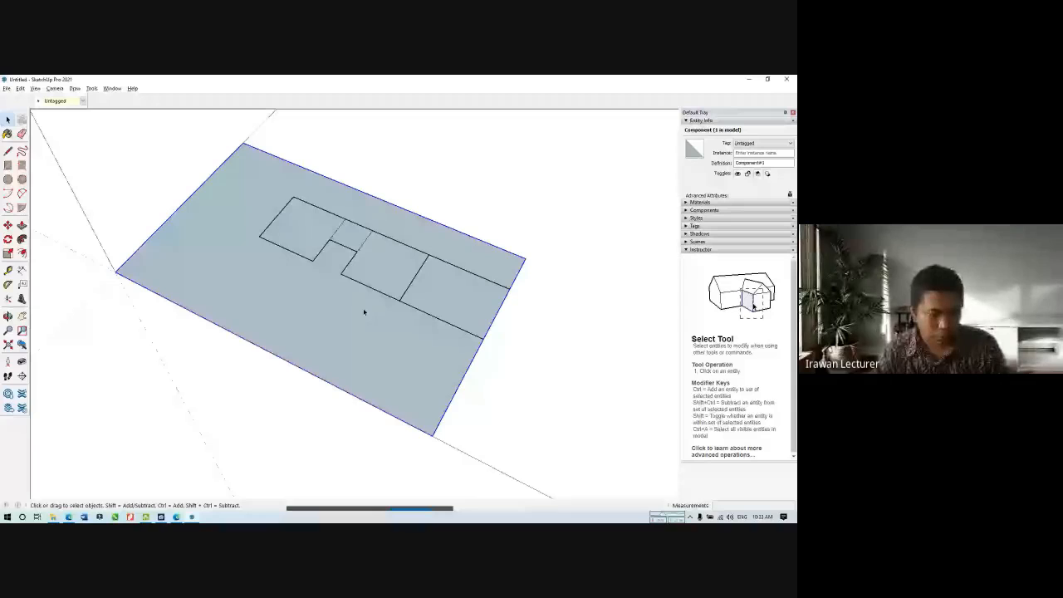
pyautogui.hotkey('alt', 'Tab')
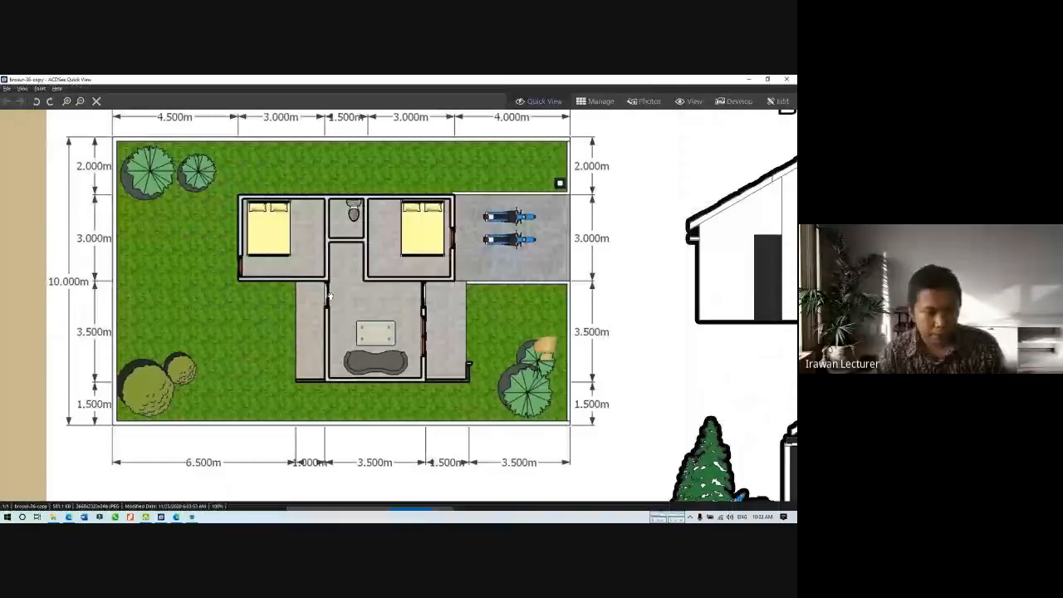
pyautogui.hotkey('alt', 'Tab')
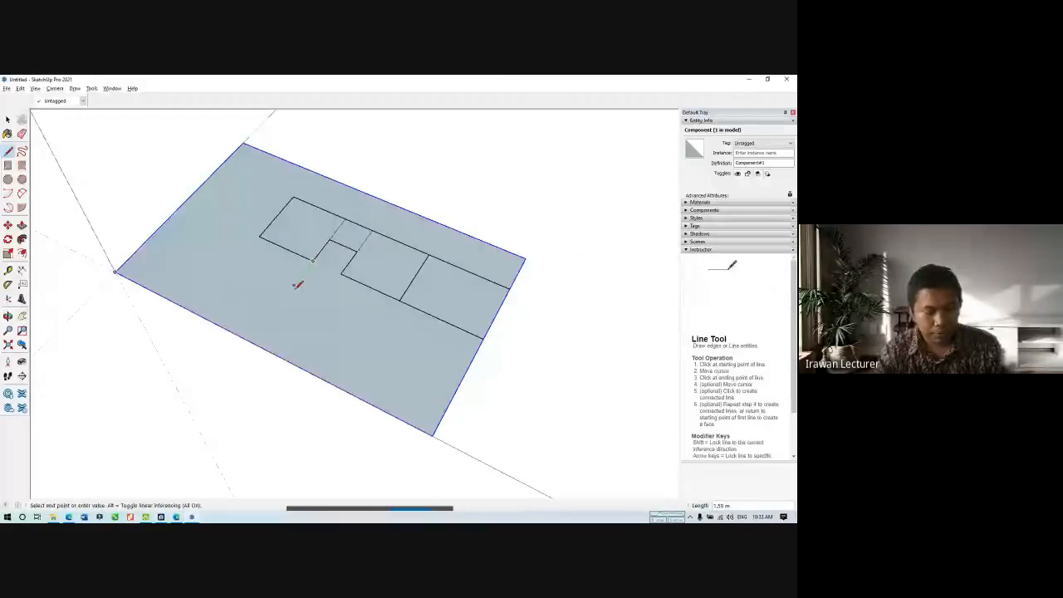
pyautogui.write('3.')
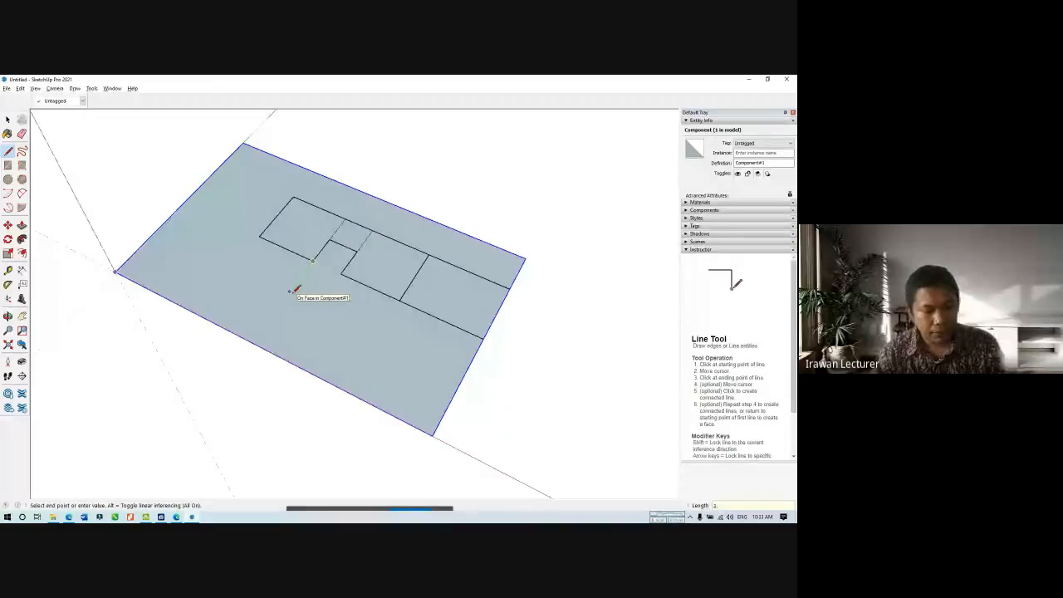
pyautogui.write('5')
pyautogui.press('Return')
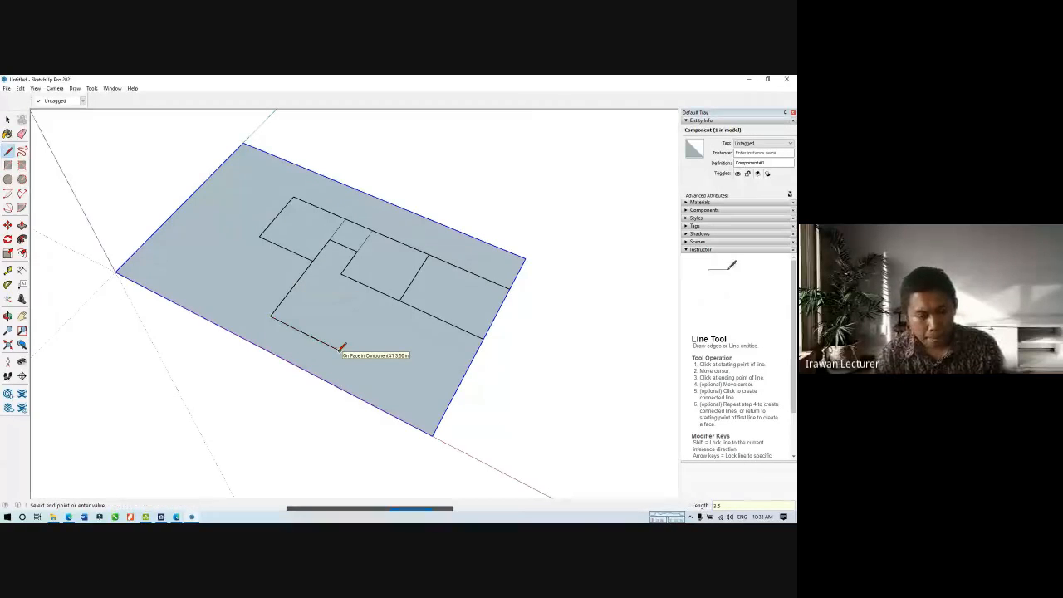
pyautogui.click(340, 349)
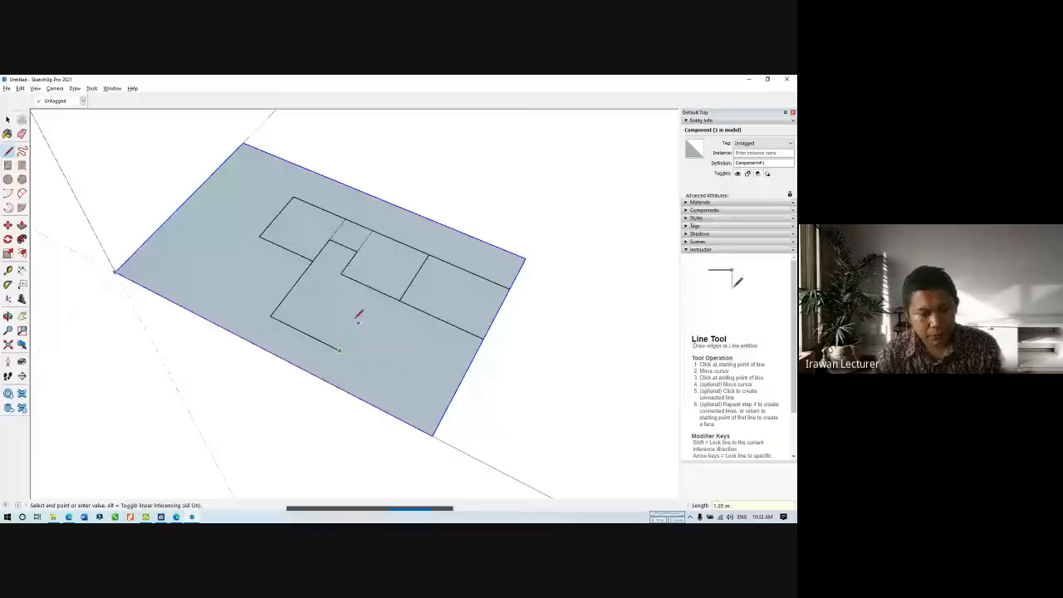
pyautogui.click(383, 284)
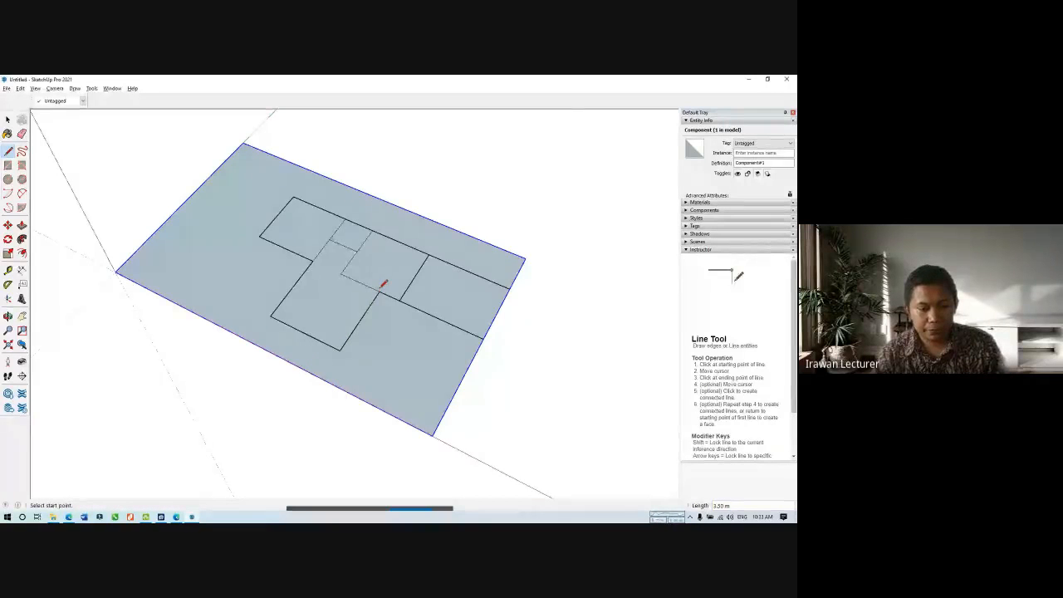
# Check the brochure plan and draw the rear terrace outline behind the living room, 1 m wide and 3.5 m long up to the rear bedroom.
pyautogui.hotkey('alt', 'Tab')
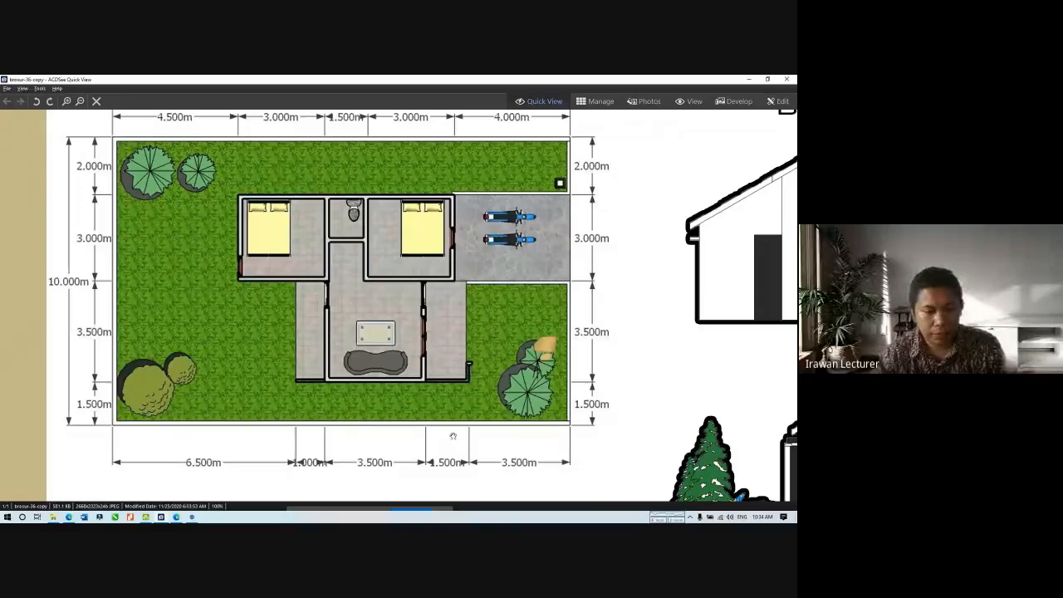
pyautogui.hotkey('alt', 'Tab')
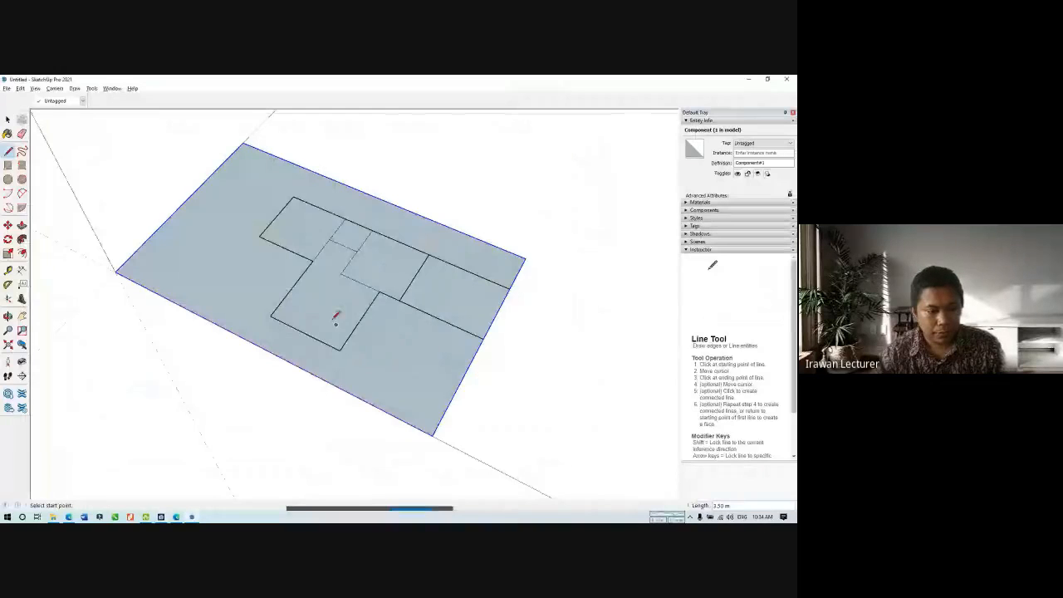
pyautogui.moveTo(286, 301); pyautogui.dragTo(313, 356, button='middle')
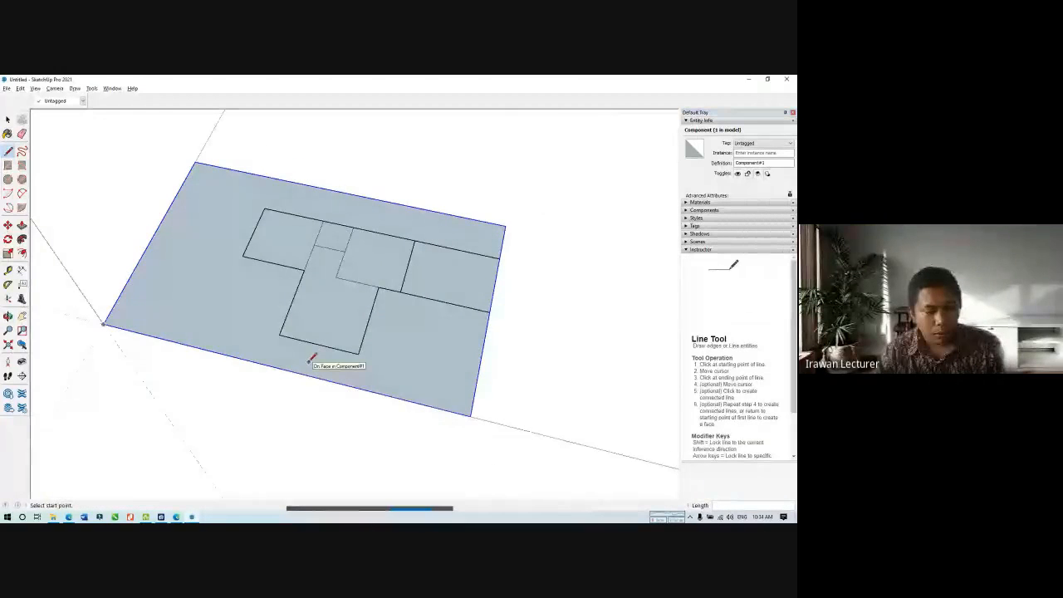
pyautogui.click(280, 335)
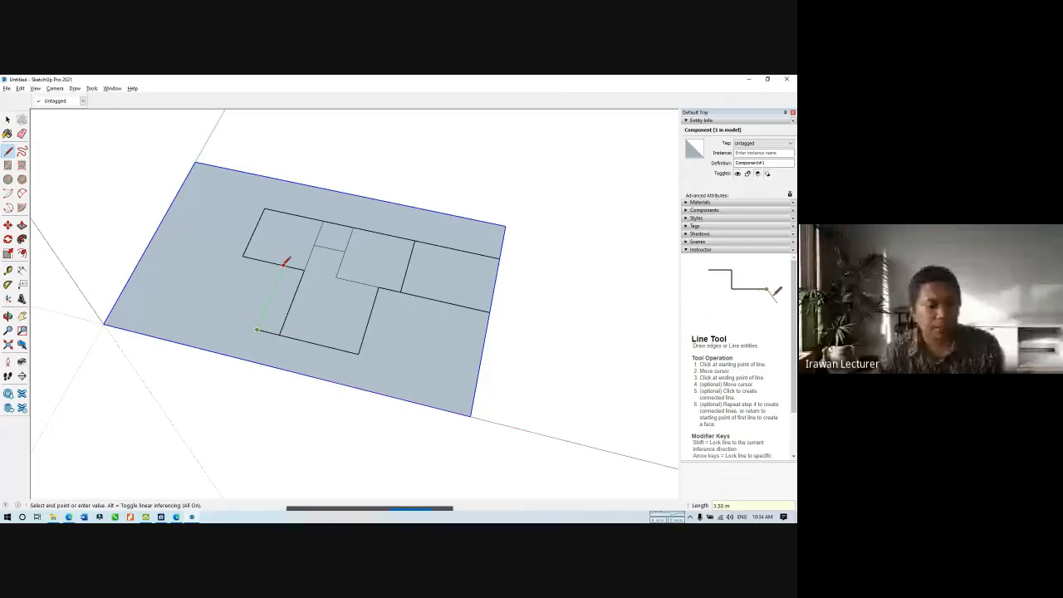
pyautogui.click(285, 264)
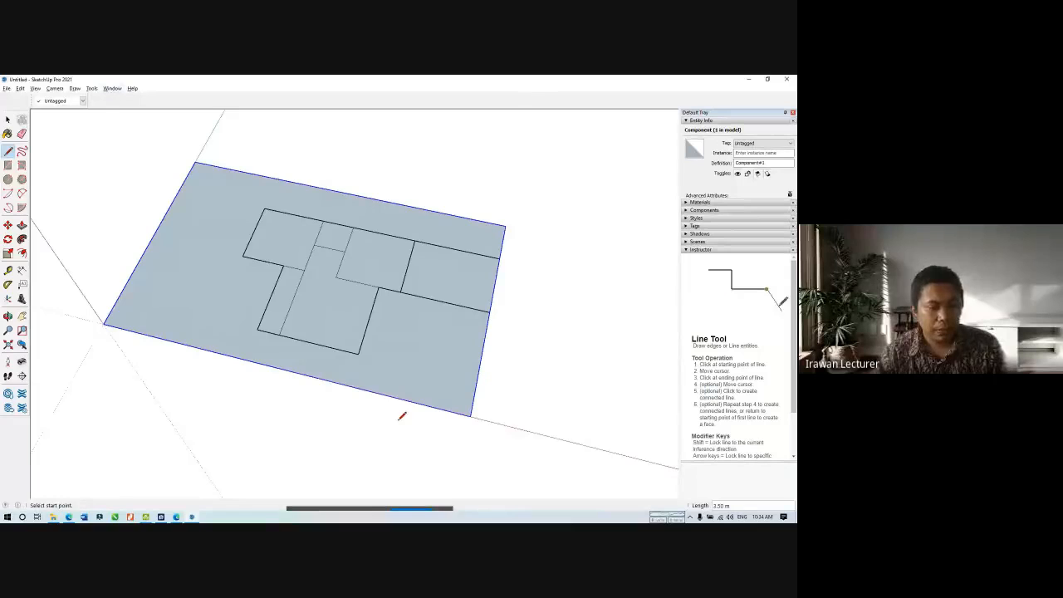
# Draw the front terrace outline from the living room's front outer corner: 1.5 m toward the front and 3.5 m back to the carport's edge.
pyautogui.click(359, 355)
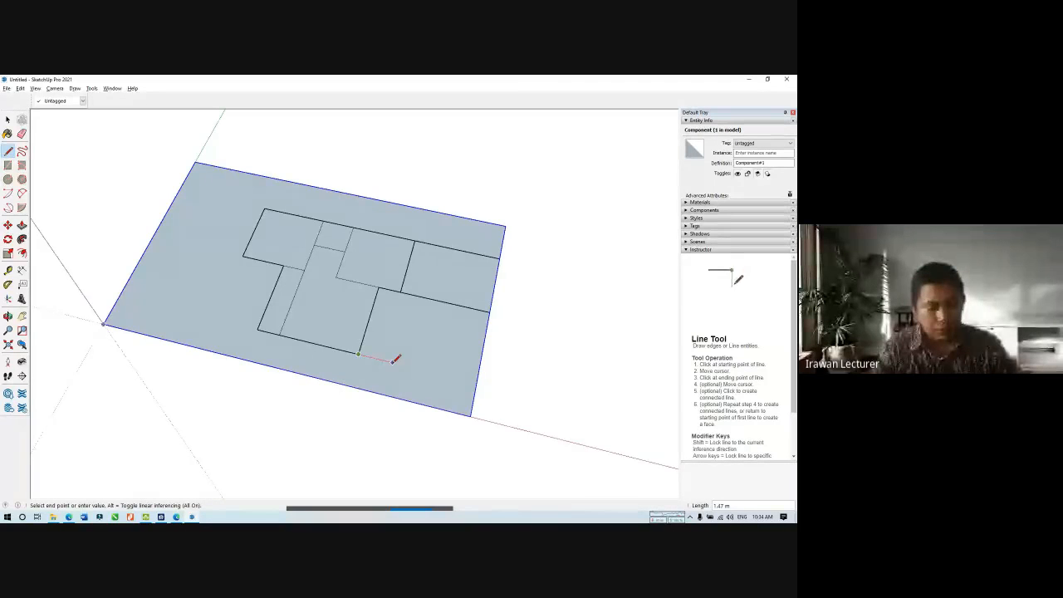
pyautogui.write('1.5')
pyautogui.press('Return')
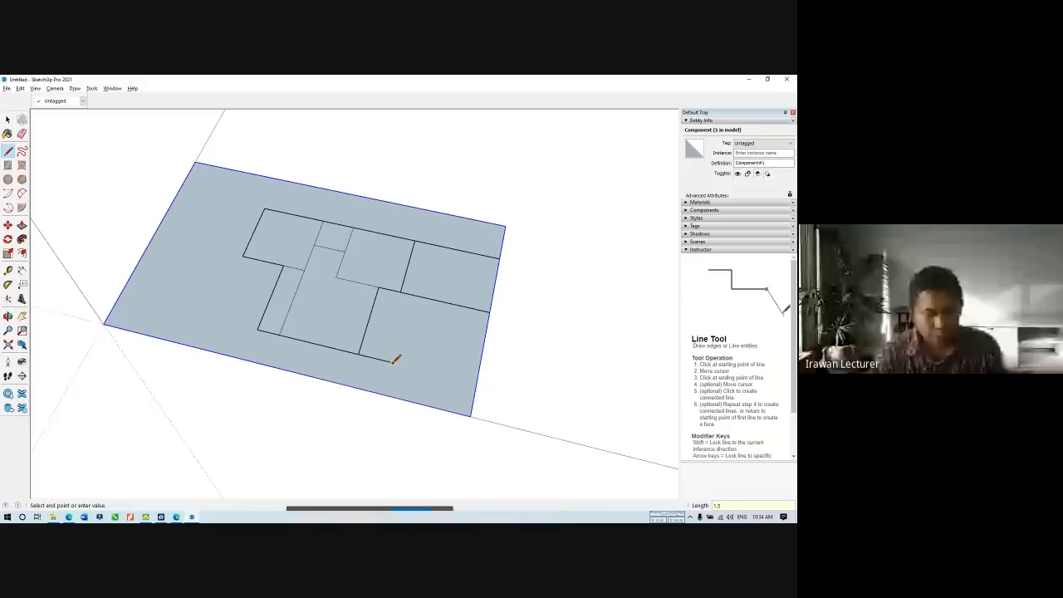
pyautogui.click(410, 292)
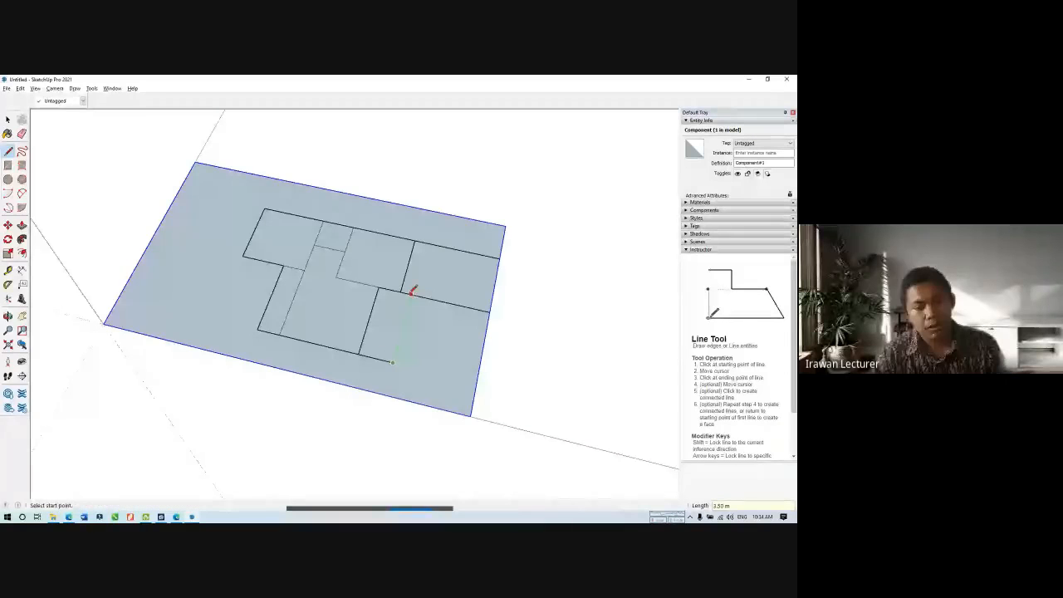
pyautogui.click(490, 312)
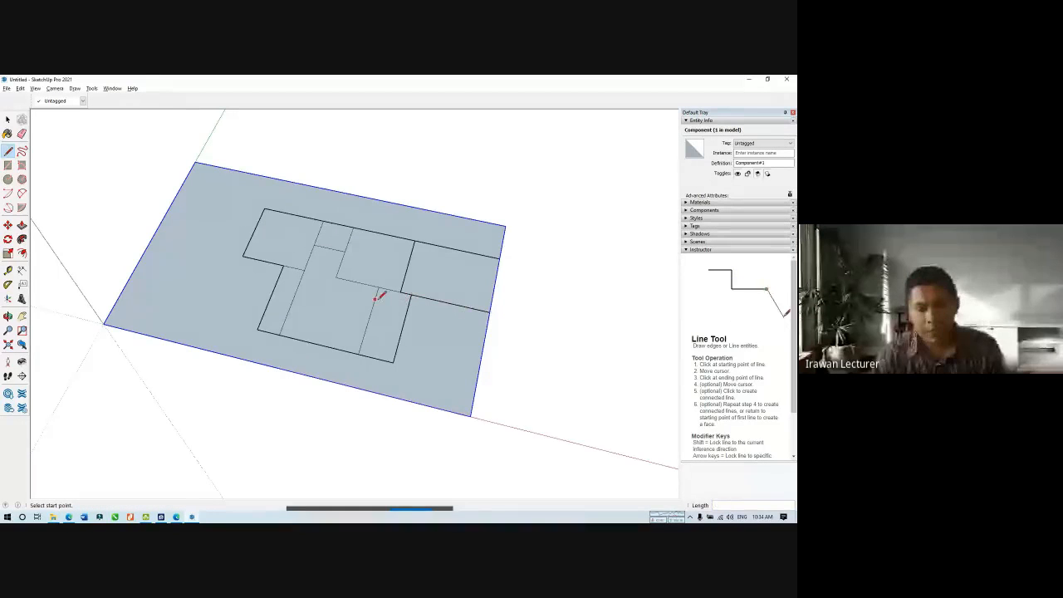
pyautogui.scroll(3, 391, 291)
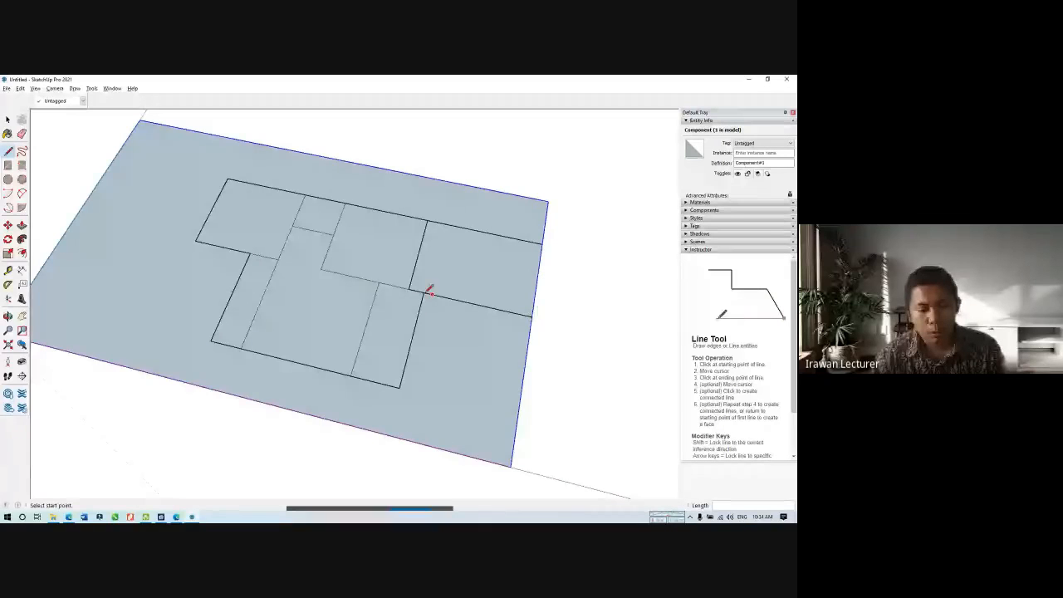
# Draw the 3 m line along the lot's front edge between the ends of the carport's two side lines.
pyautogui.click(531, 314)
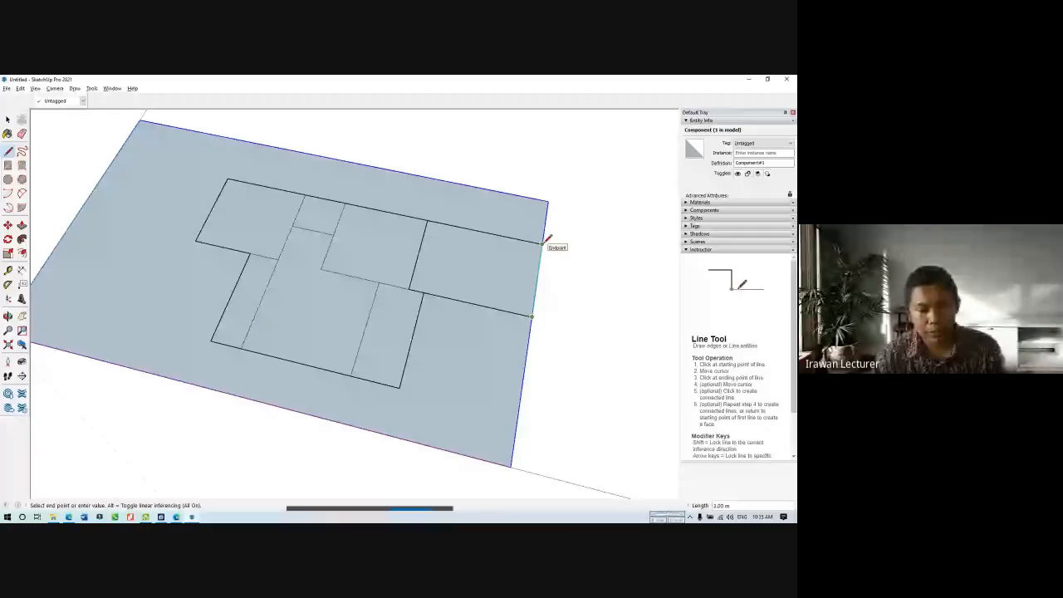
pyautogui.click(542, 242)
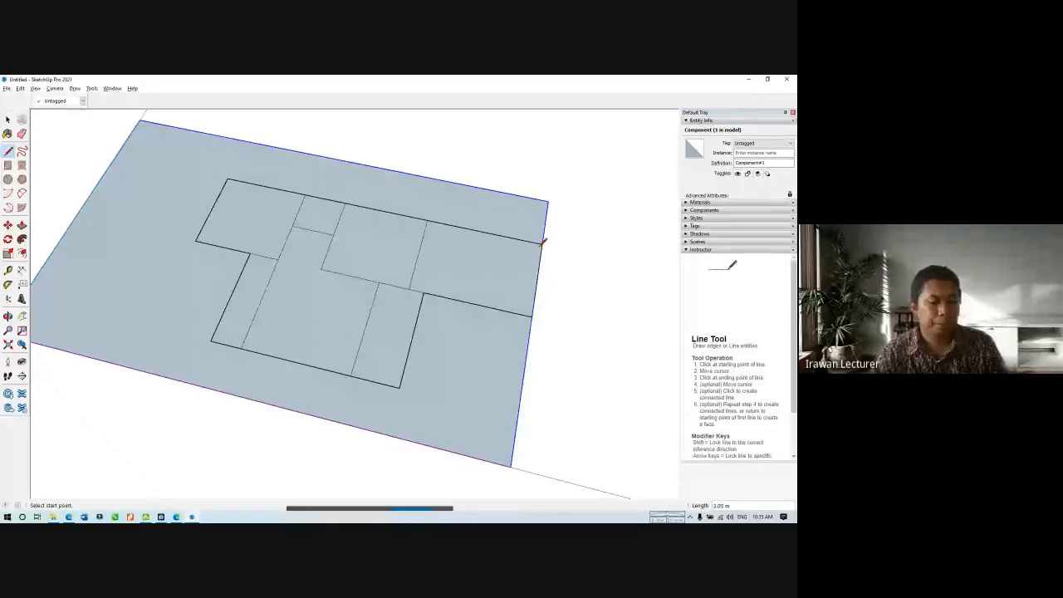
pyautogui.press('space')
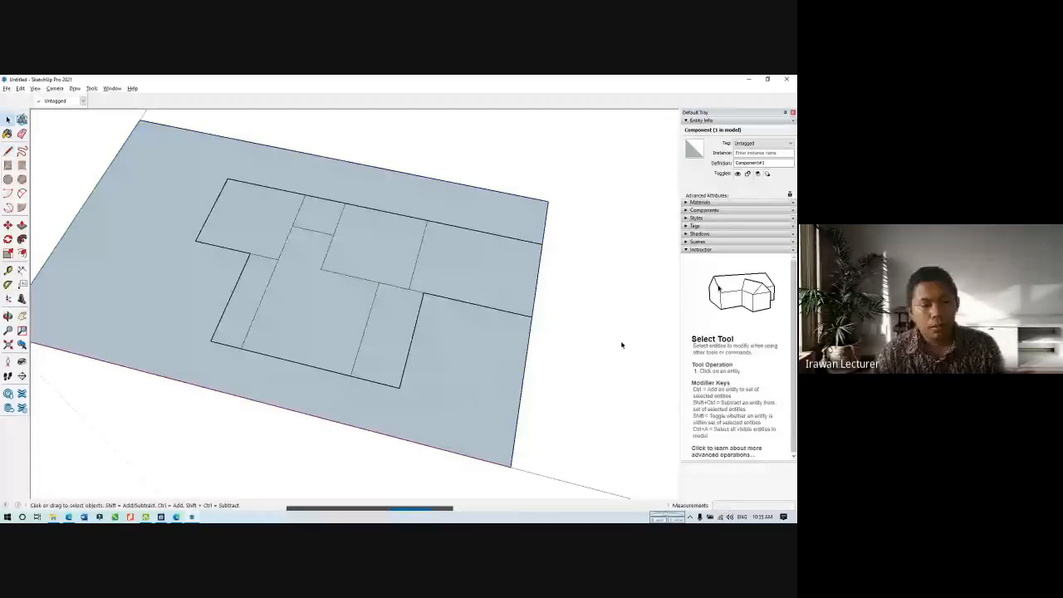
# Select all the house outlines inside the lot and make them a component with the default settings.
pyautogui.click(622, 344)
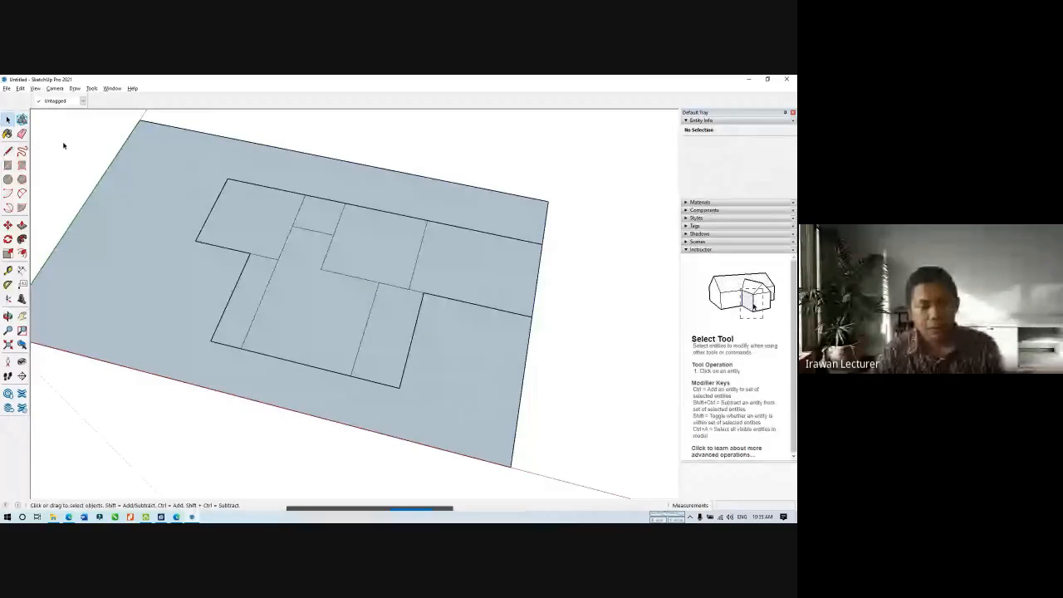
pyautogui.moveTo(62, 142); pyautogui.dragTo(604, 420)
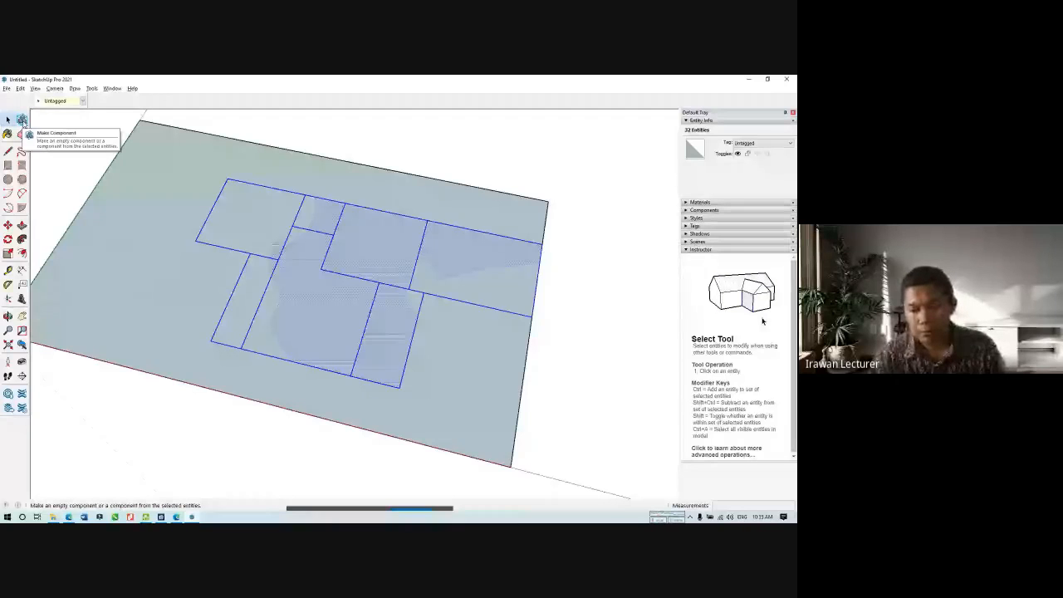
pyautogui.click(22, 121)
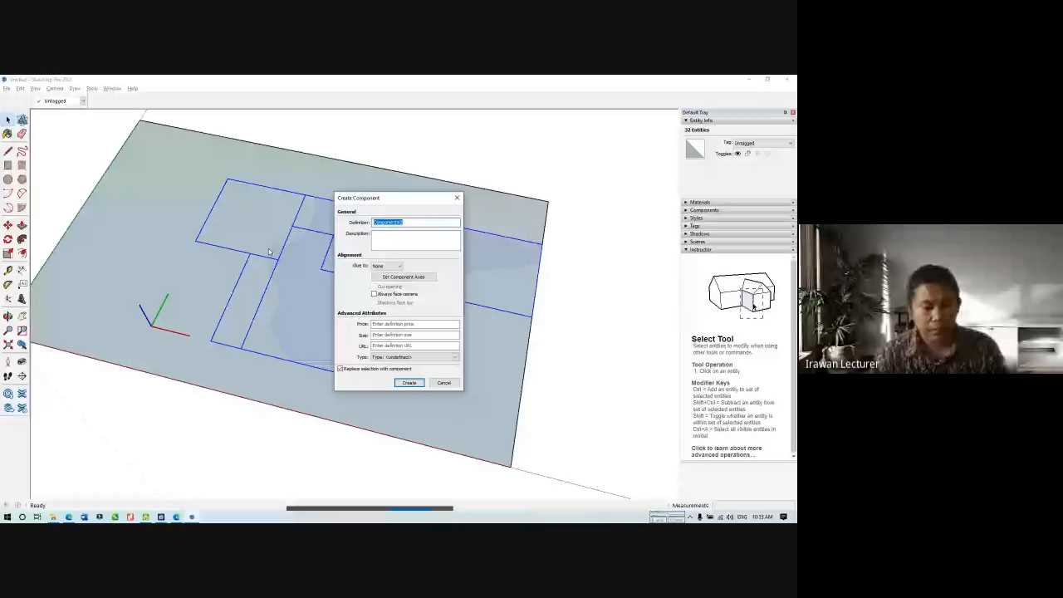
pyautogui.click(409, 382)
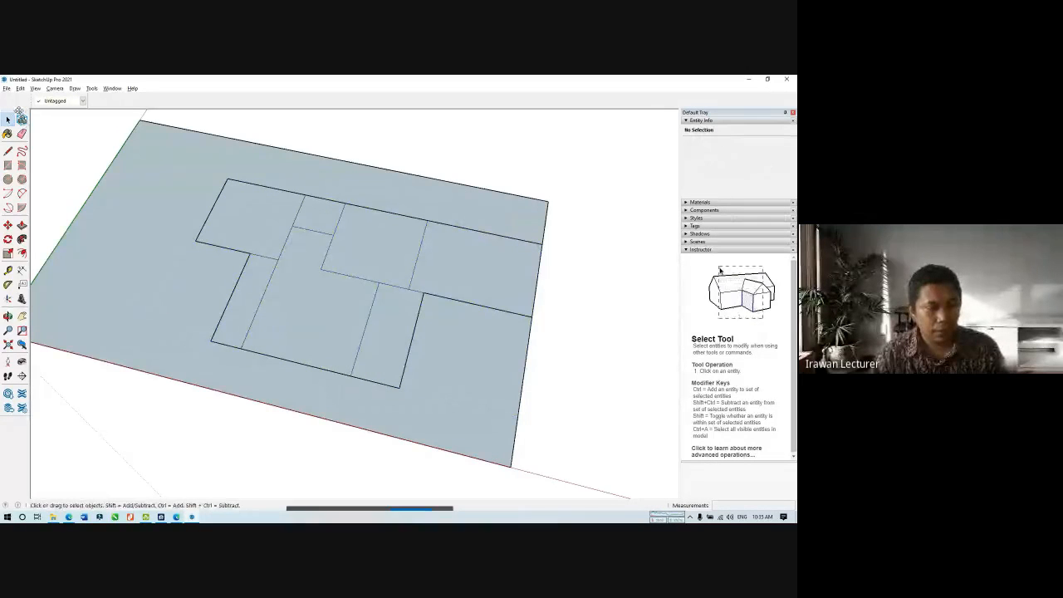
# Reposition the Large Tool Set and Tags toolbars, and view the list of available toolbars.
pyautogui.moveTo(11, 109); pyautogui.dragTo(15, 165)
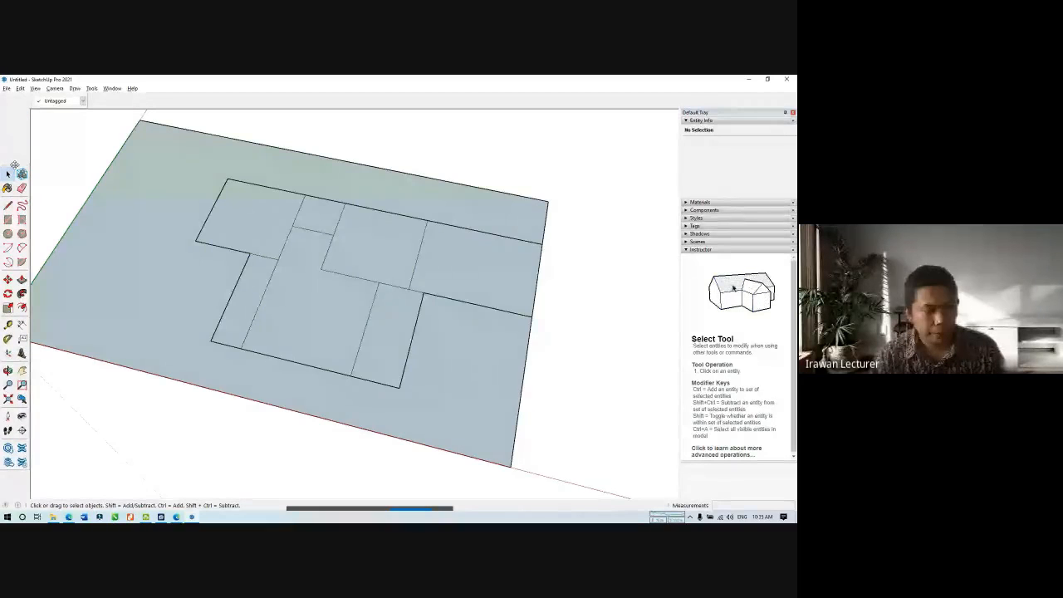
pyautogui.moveTo(15, 164); pyautogui.dragTo(18, 185)
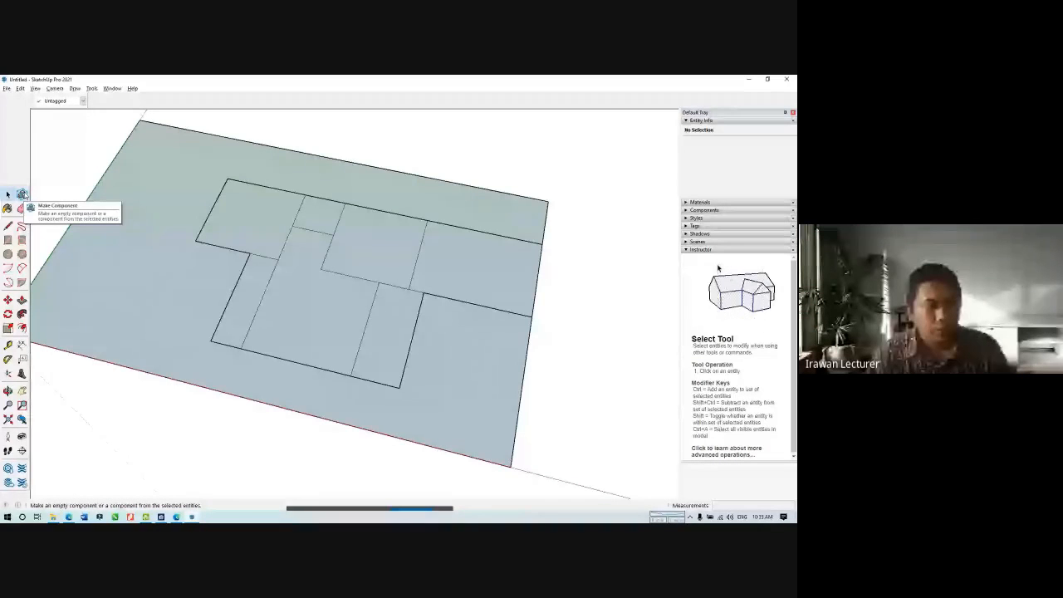
pyautogui.rightClick(102, 103)
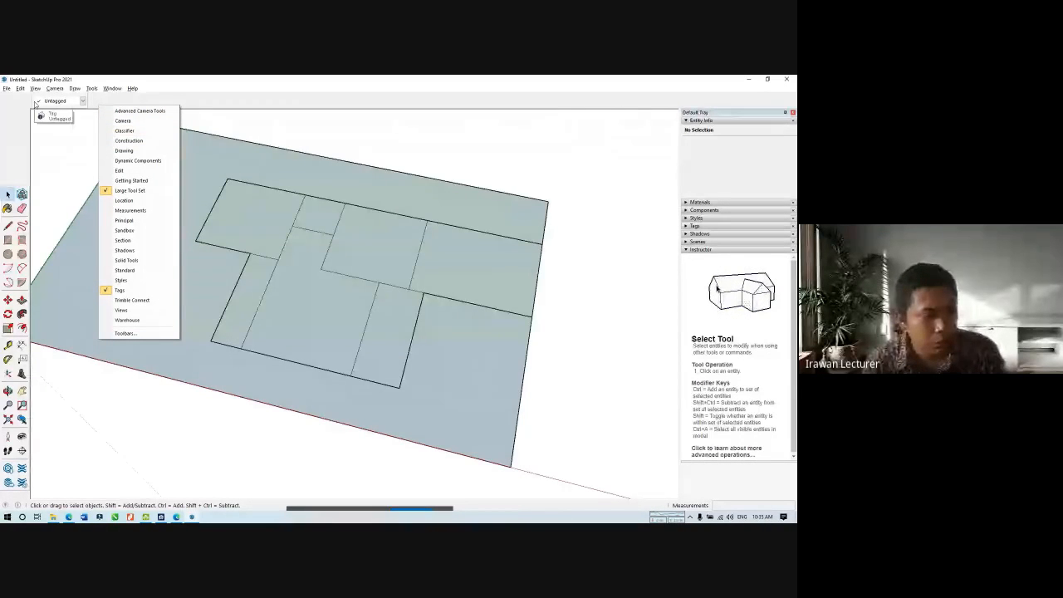
pyautogui.moveTo(35, 103); pyautogui.dragTo(102, 94)
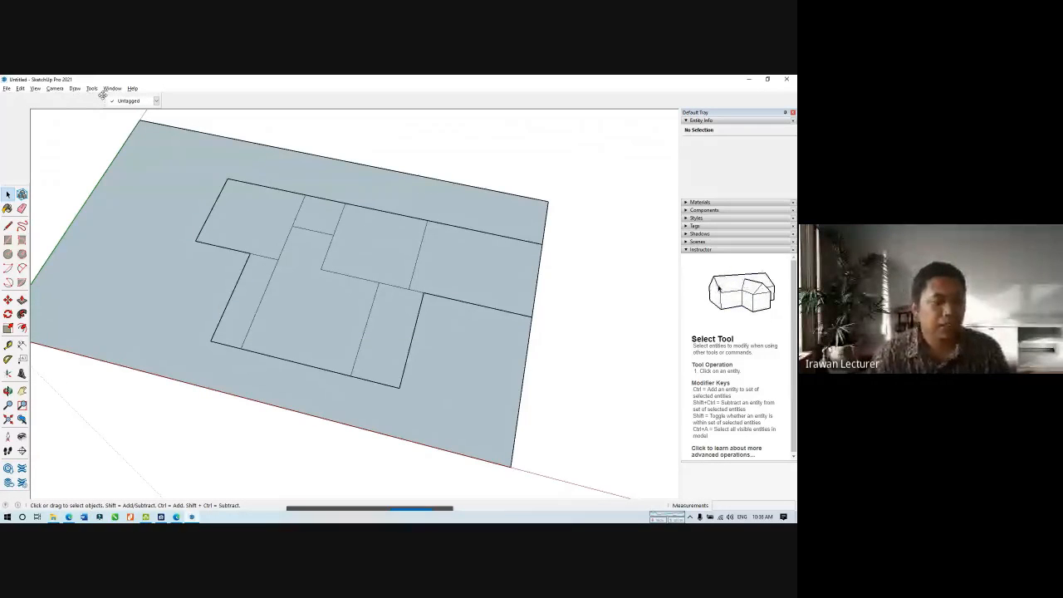
pyautogui.moveTo(102, 95); pyautogui.dragTo(92, 98)
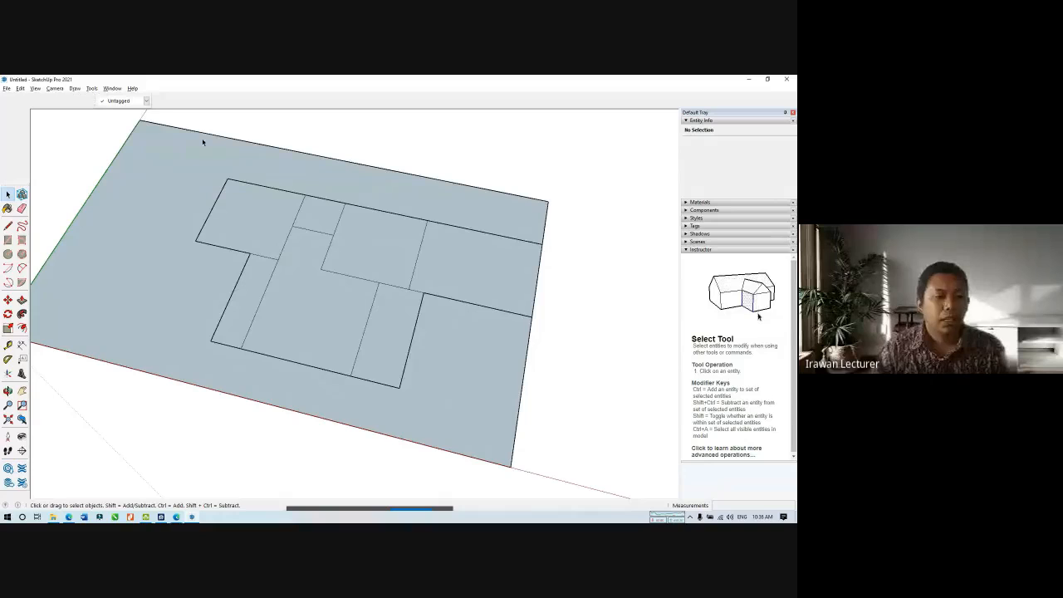
pyautogui.rightClick(179, 102)
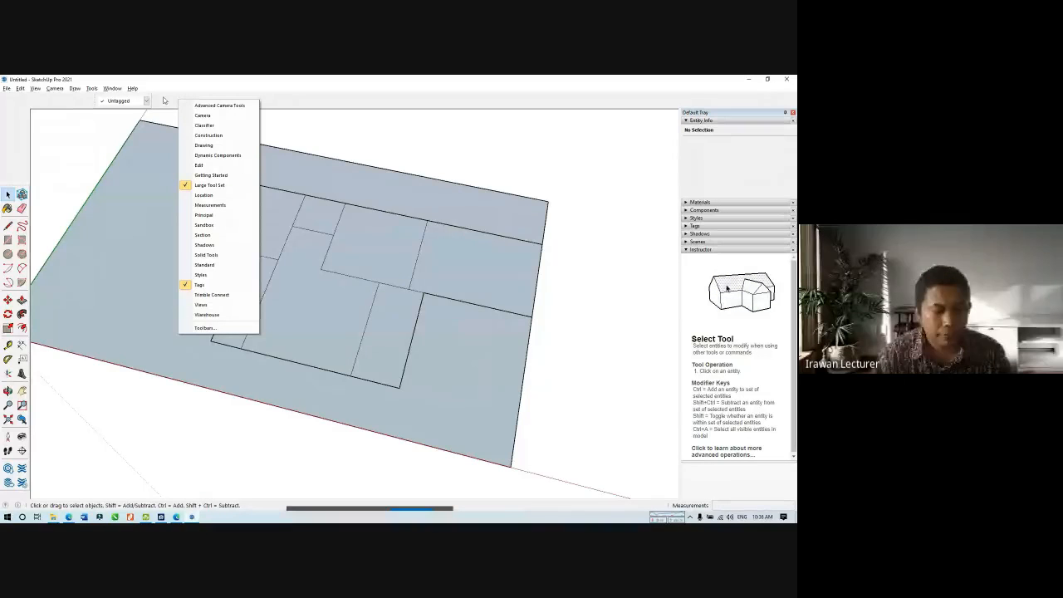
pyautogui.click(163, 101)
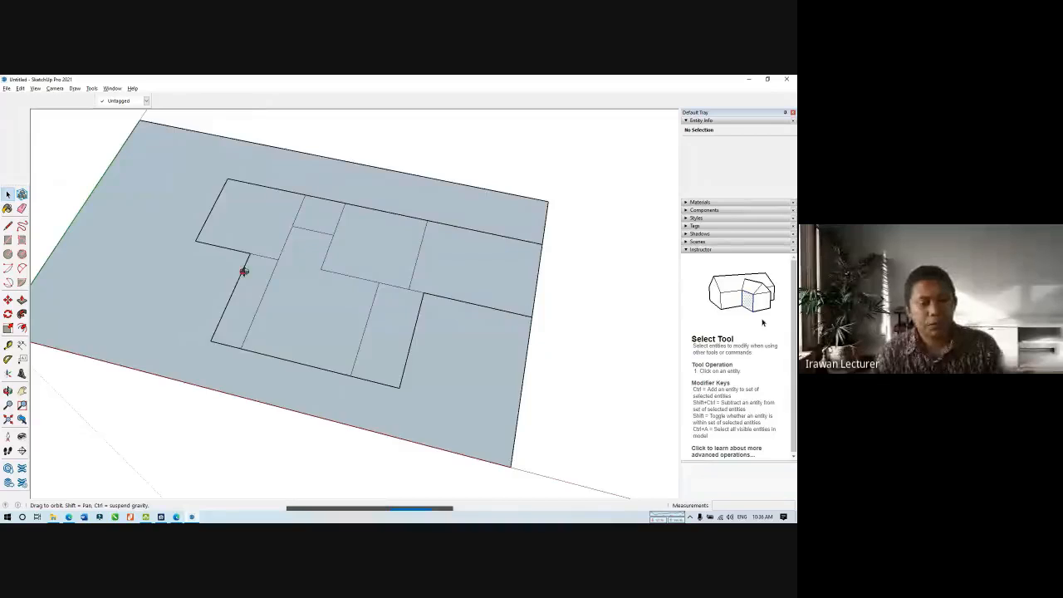
# Save the model in the Documents folder under the file name "3d rumah sederhana".
pyautogui.moveTo(240, 270); pyautogui.dragTo(346, 268, button='middle')
pyautogui.scroll(2, 276, 270)
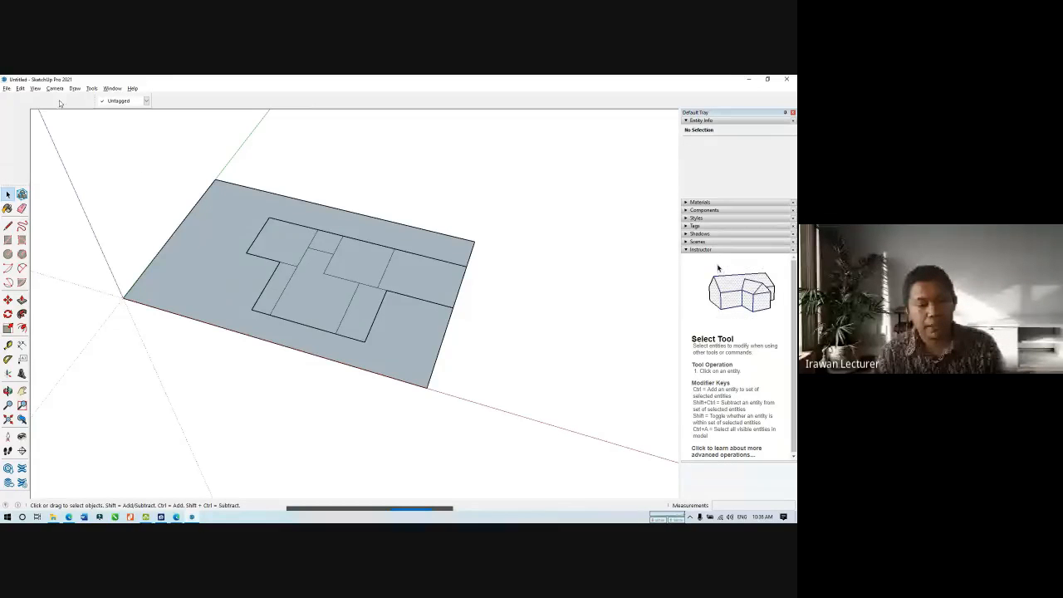
pyautogui.click(7, 88)
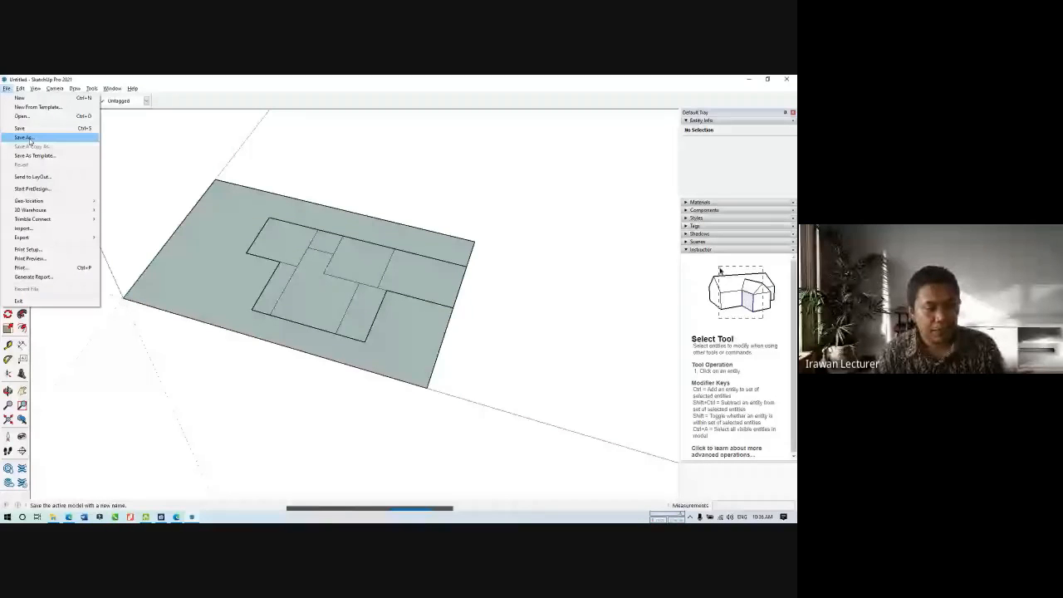
pyautogui.click(25, 137)
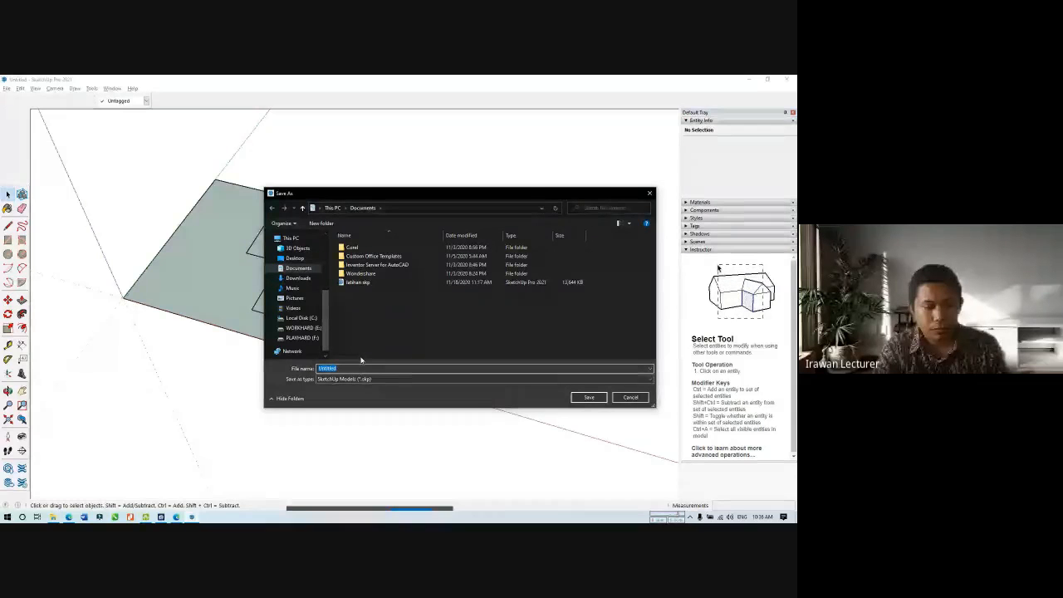
pyautogui.write('3d')
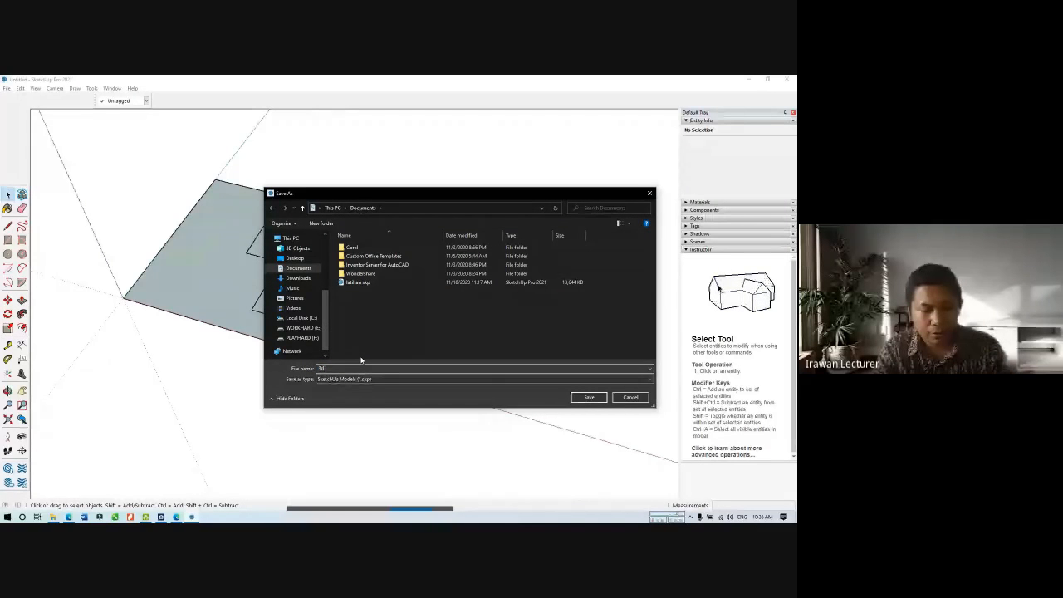
pyautogui.write(' rum')
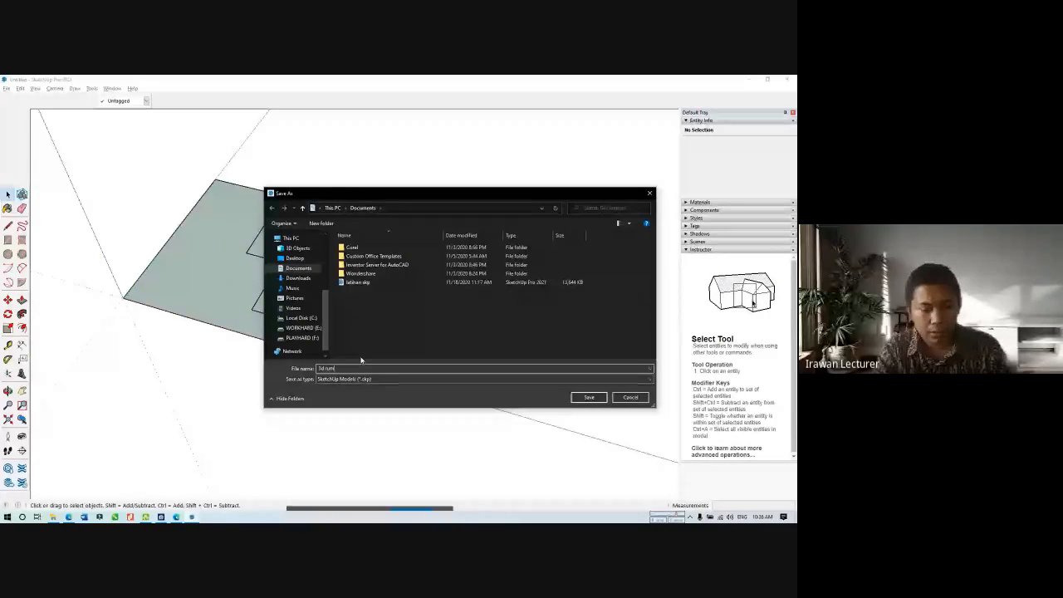
pyautogui.write('ah sederhana')
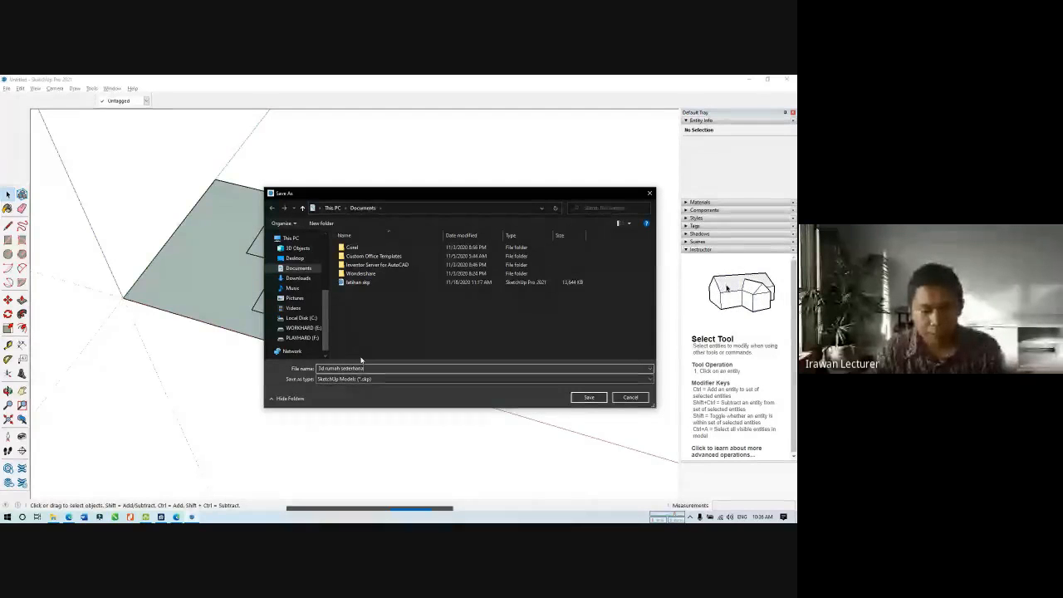
pyautogui.press('Return')
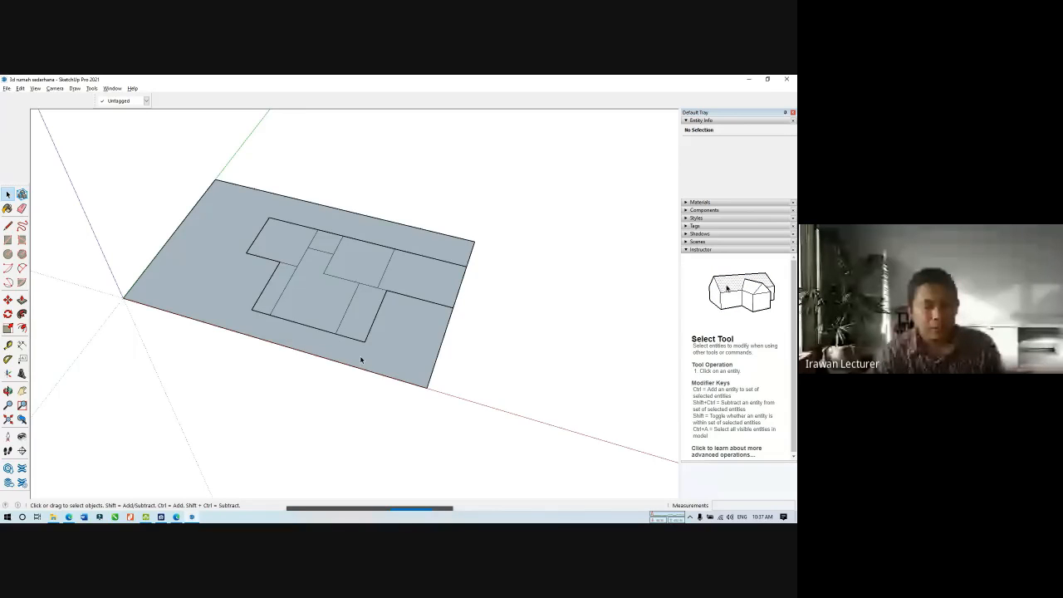
# Add a tag folder named "lahan" to the model's tags.
pyautogui.moveTo(423, 361); pyautogui.dragTo(391, 365, button='middle')
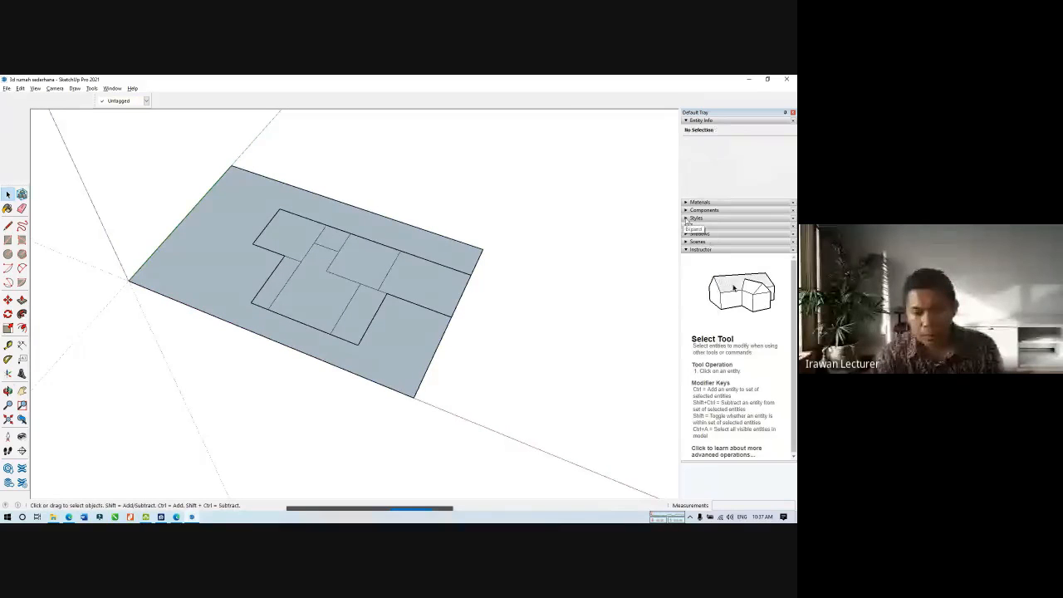
pyautogui.click(688, 226)
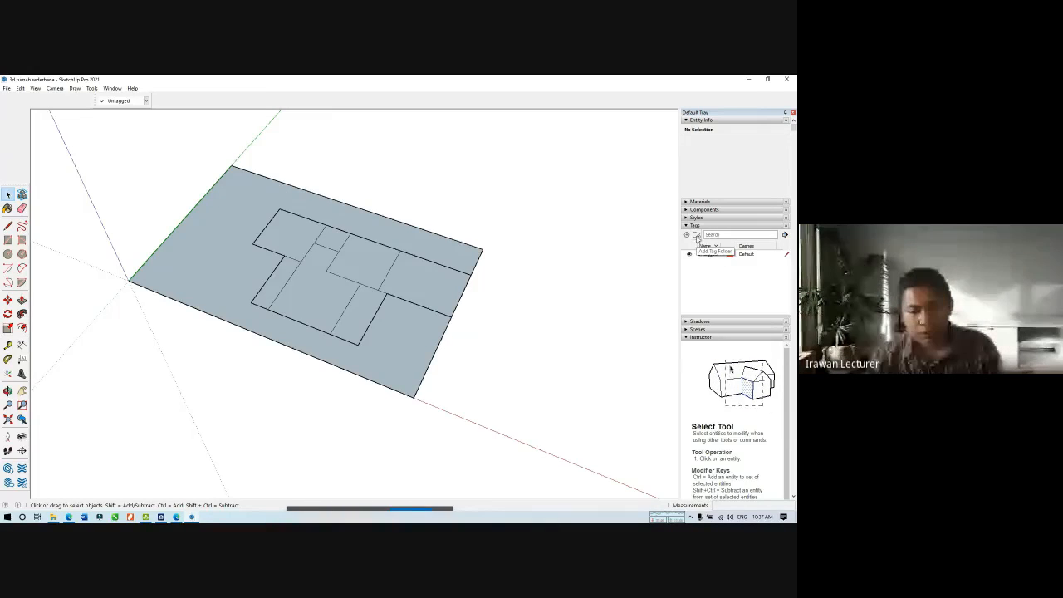
pyautogui.click(697, 236)
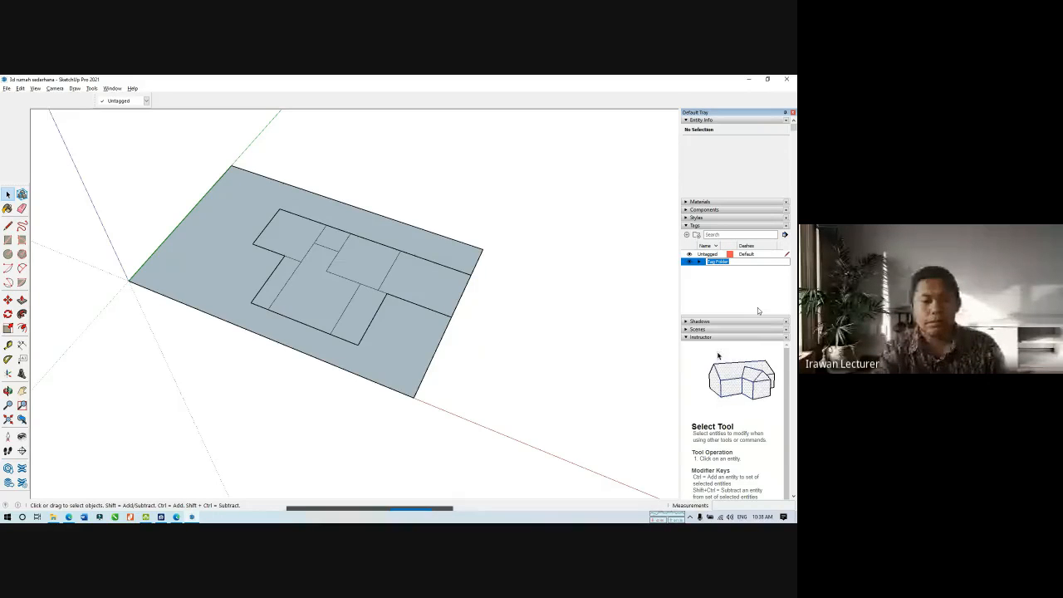
pyautogui.write('lahan')
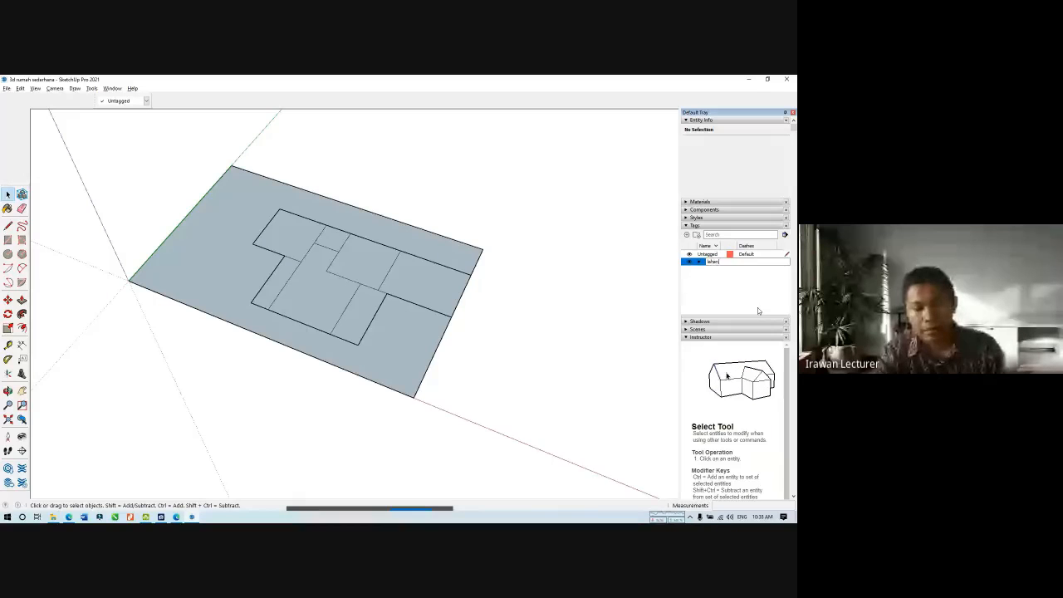
pyautogui.press('Return')
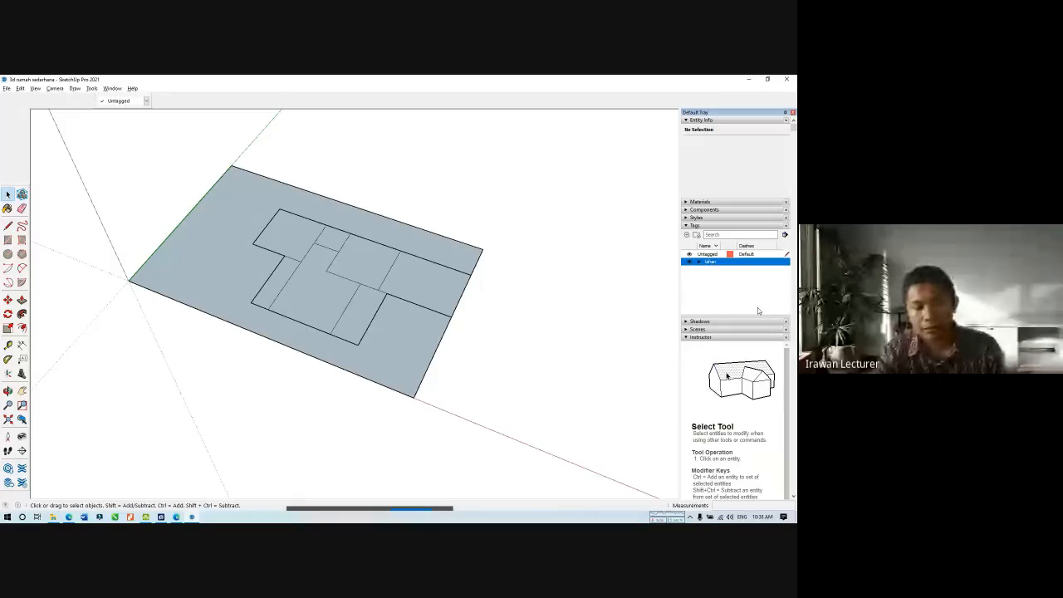
# Add a tag folder named "bangunan" inside the lahan folder.
pyautogui.click(697, 238)
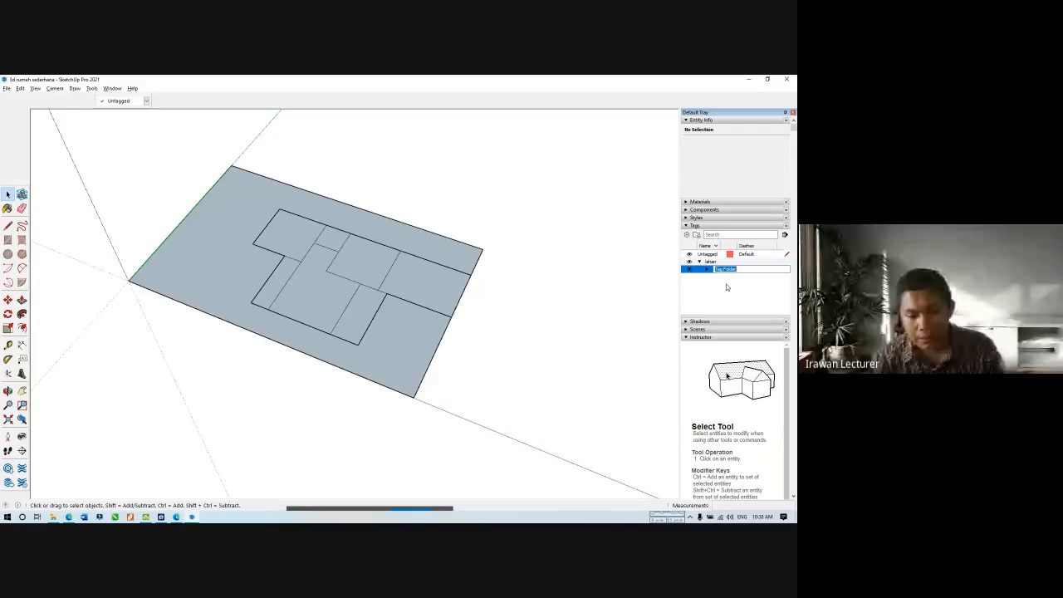
pyautogui.write('ban')
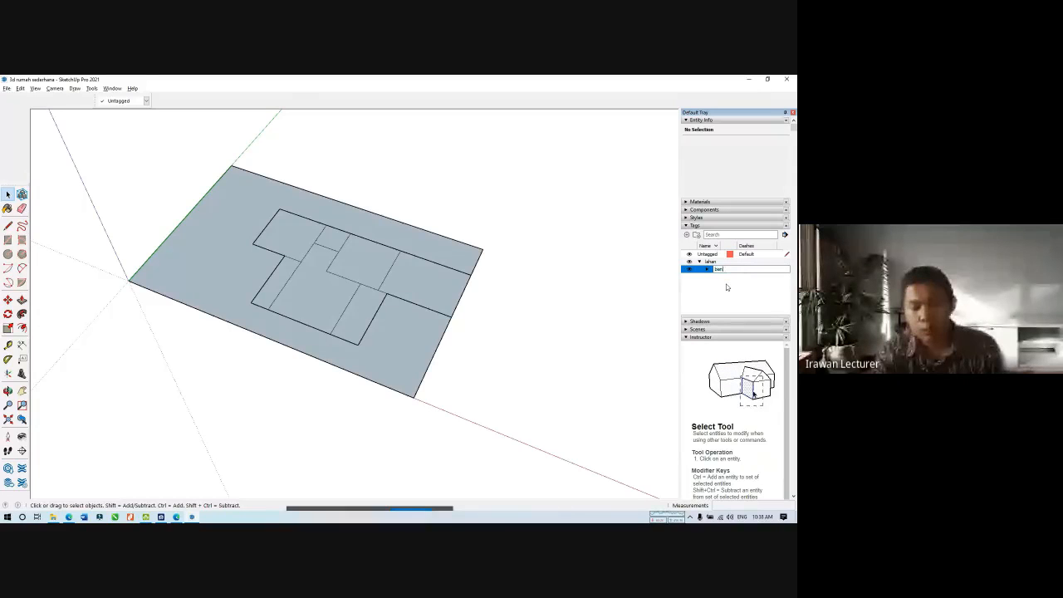
pyautogui.write('tunan')
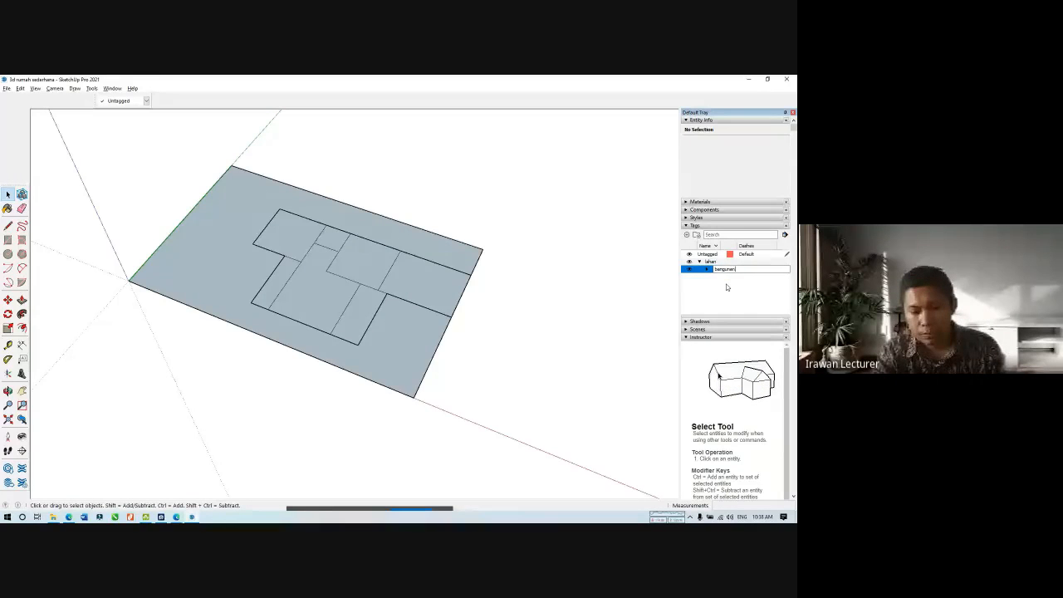
pyautogui.press('Return')
pyautogui.click(726, 287)
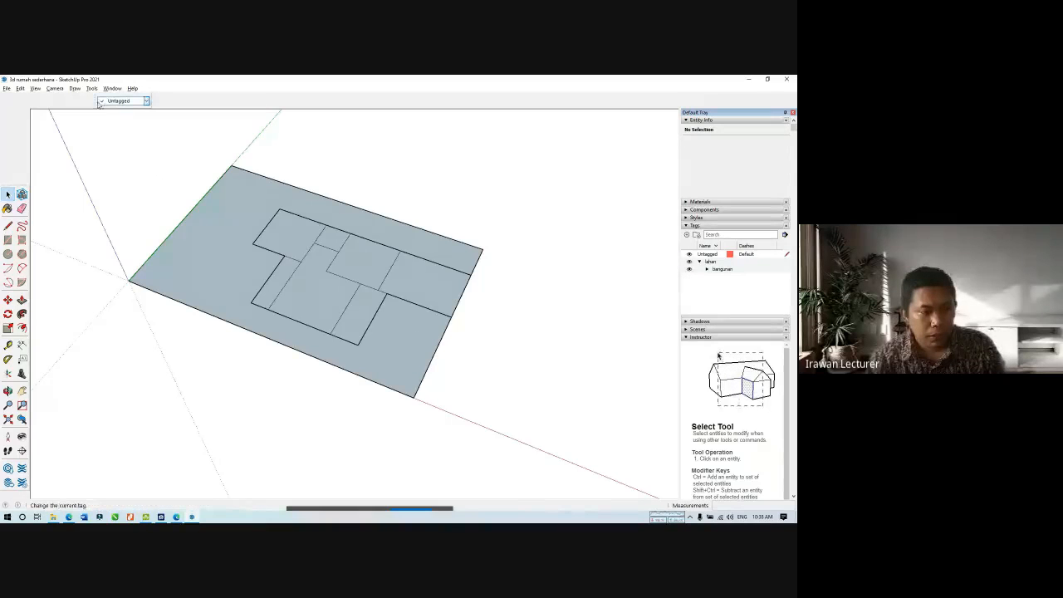
# Undock the Tags toolbar so it floats over the drawing area, and select the lot component.
pyautogui.moveTo(96, 100); pyautogui.dragTo(74, 191)
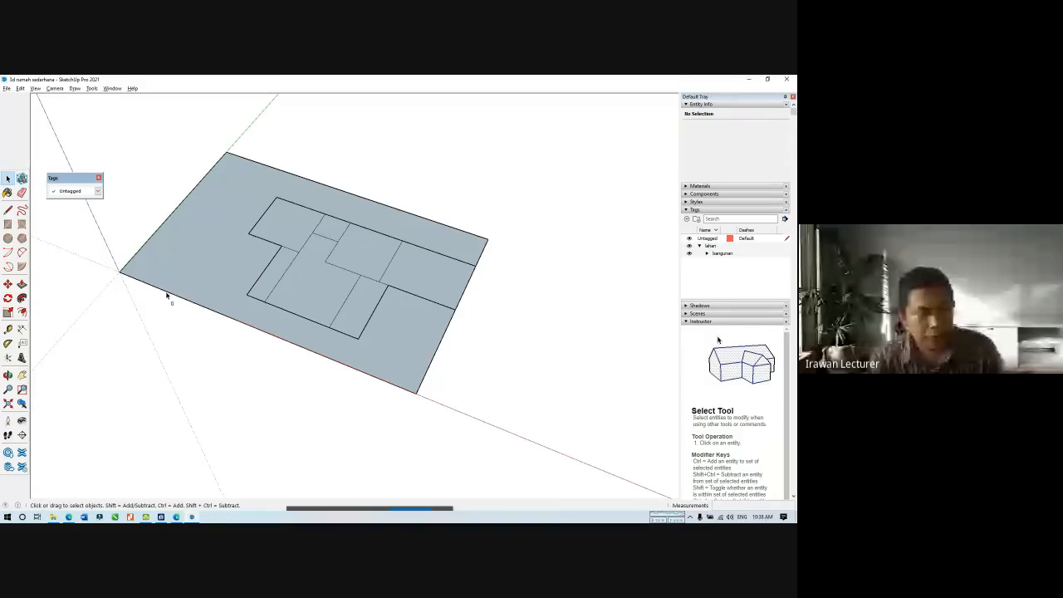
pyautogui.moveTo(167, 294); pyautogui.dragTo(116, 234)
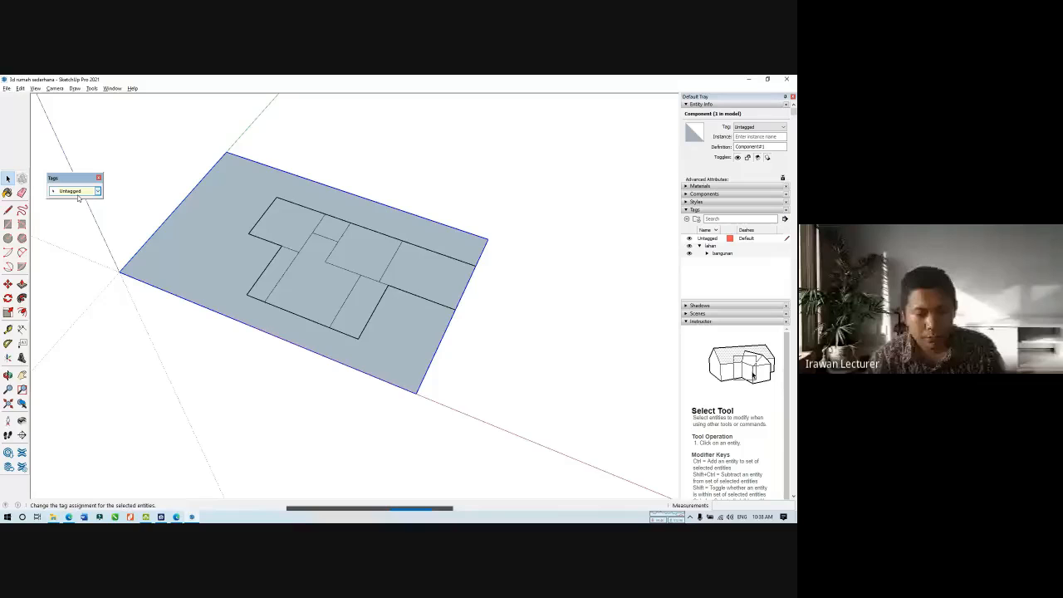
# Delete the bangunan tag folder nested inside the lahan folder.
pyautogui.click(701, 247)
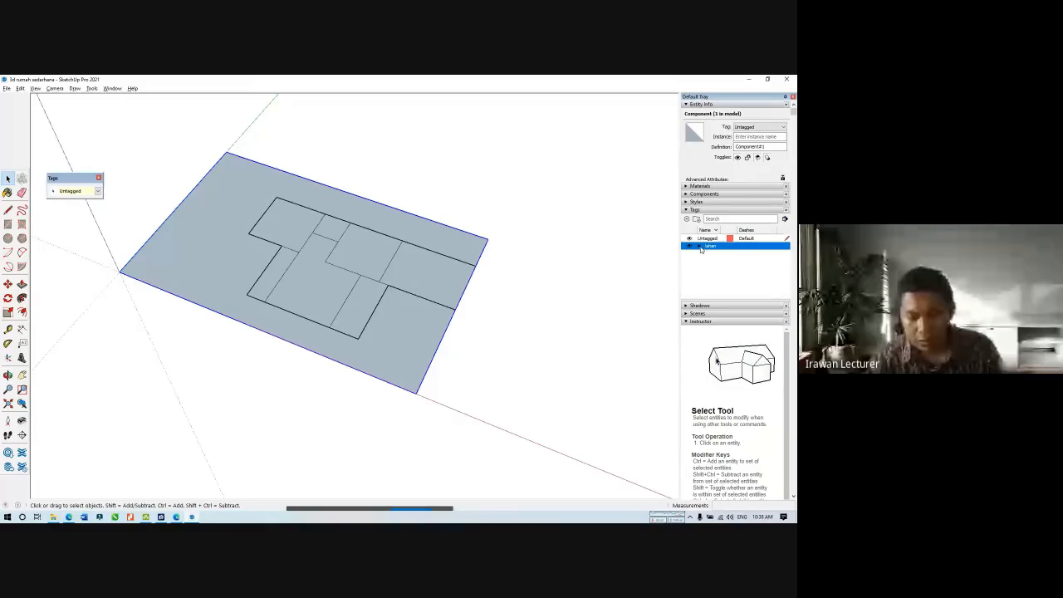
pyautogui.click(700, 247)
pyautogui.click(711, 270)
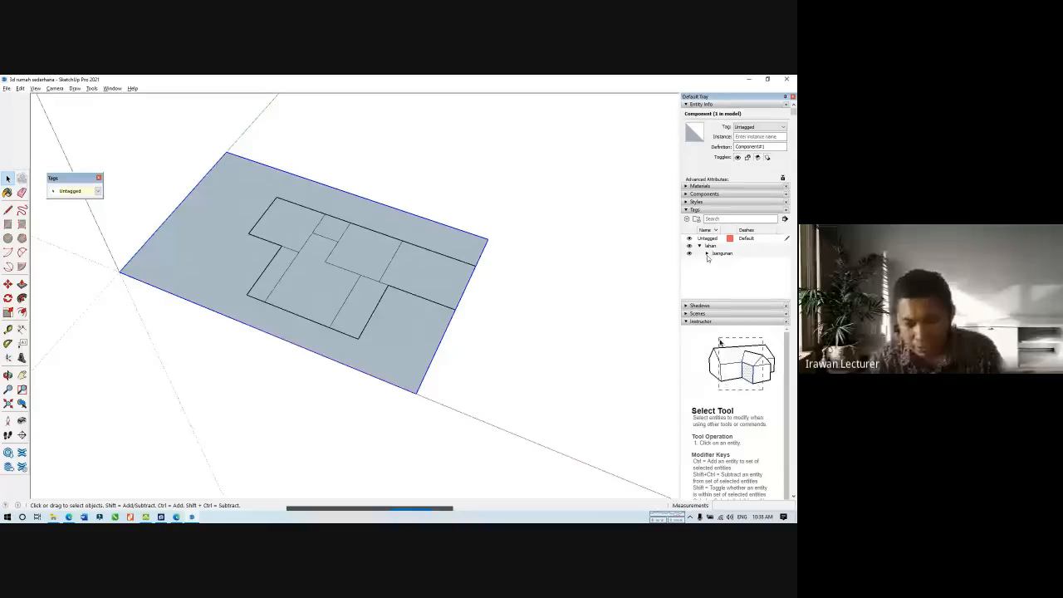
pyautogui.click(708, 258)
pyautogui.rightClick(713, 235)
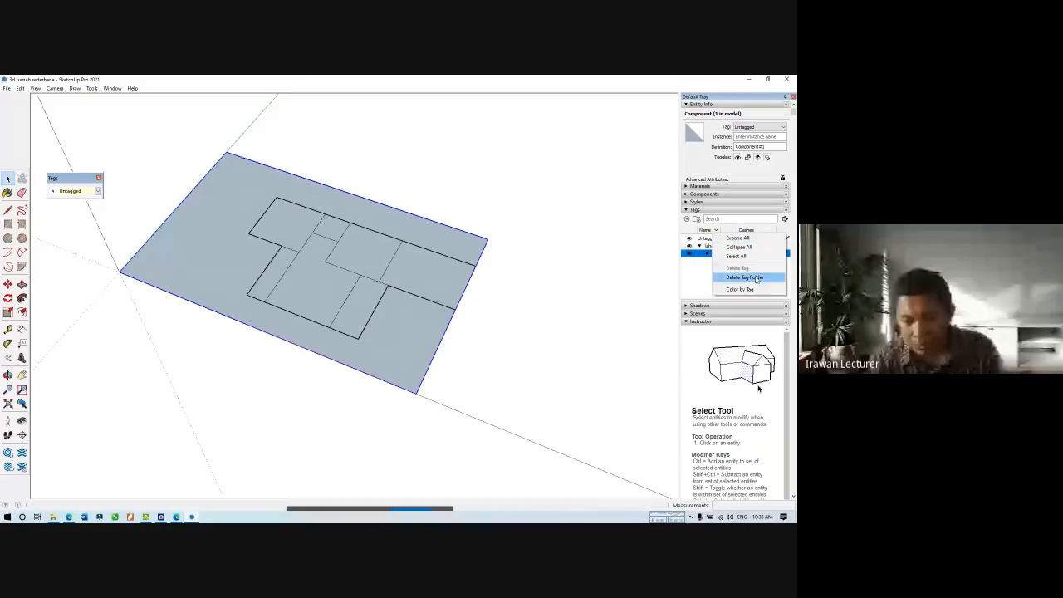
pyautogui.click(761, 278)
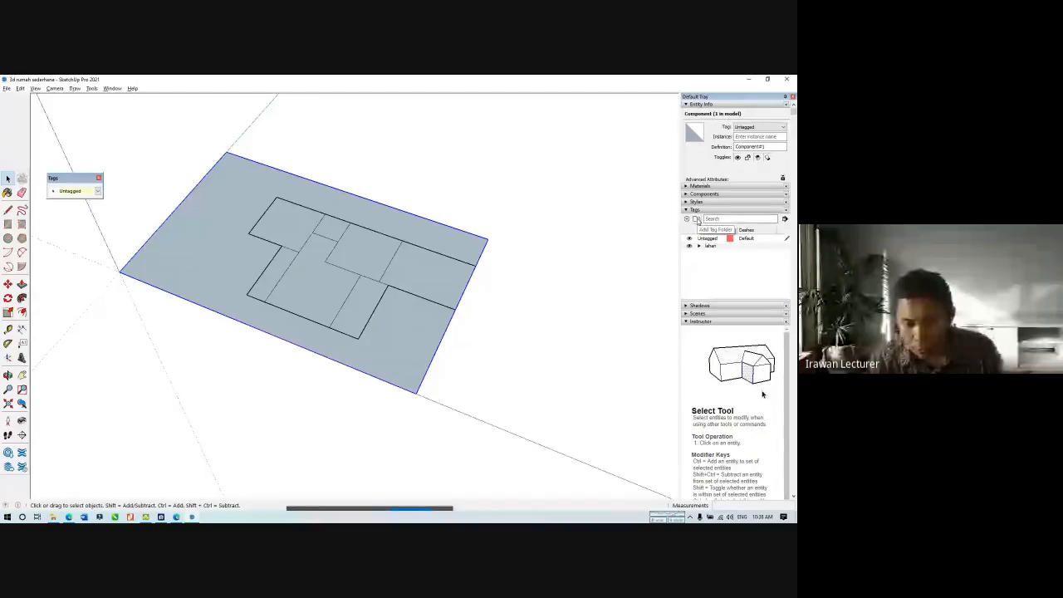
# Add a separate top-level tag folder named "bangunan" and check the tags available for the lot component.
pyautogui.click(696, 219)
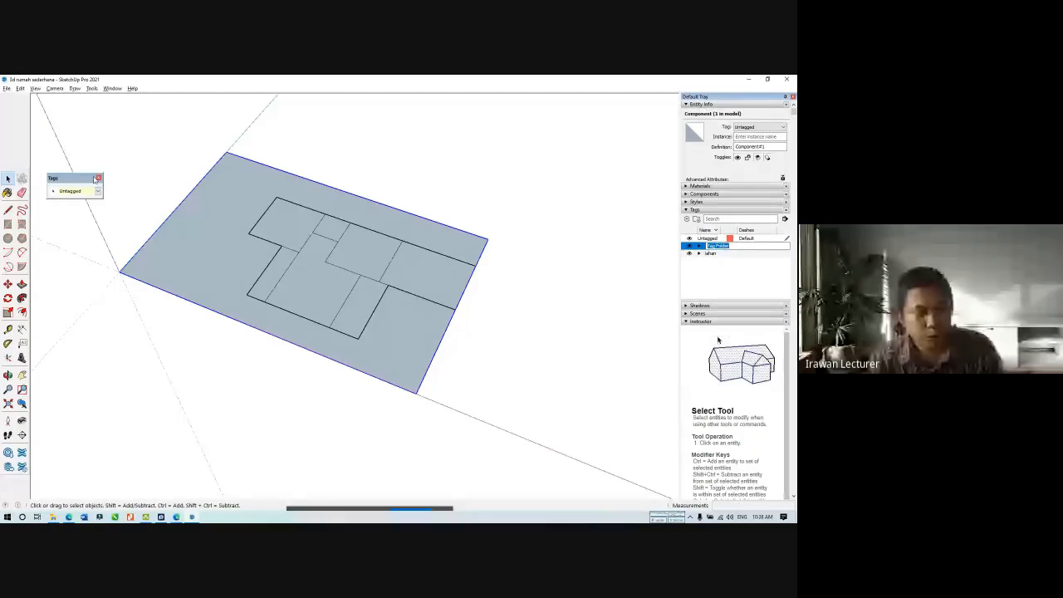
pyautogui.write('bangunan')
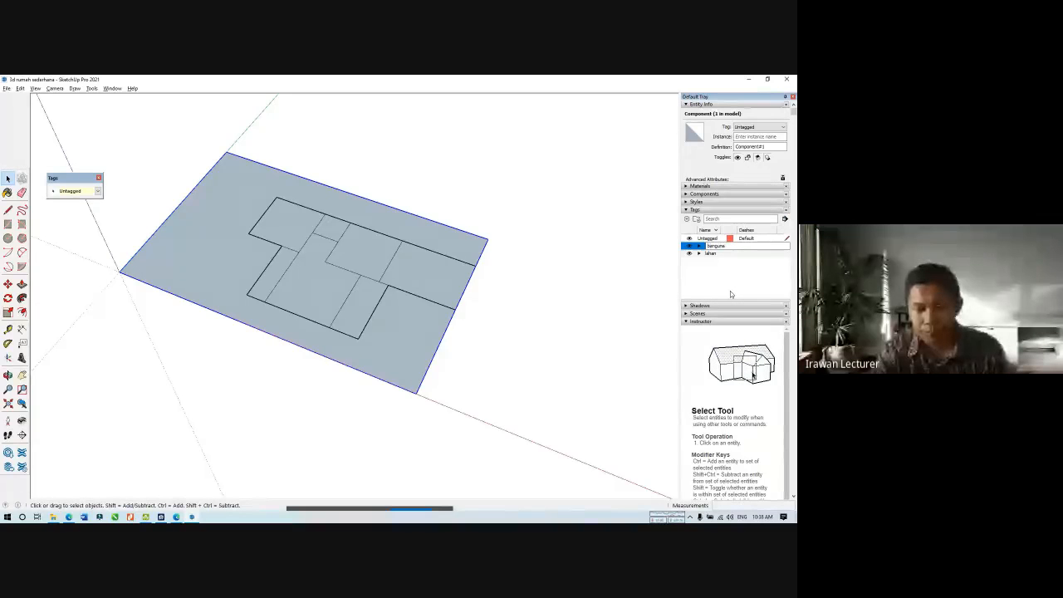
pyautogui.press('Return')
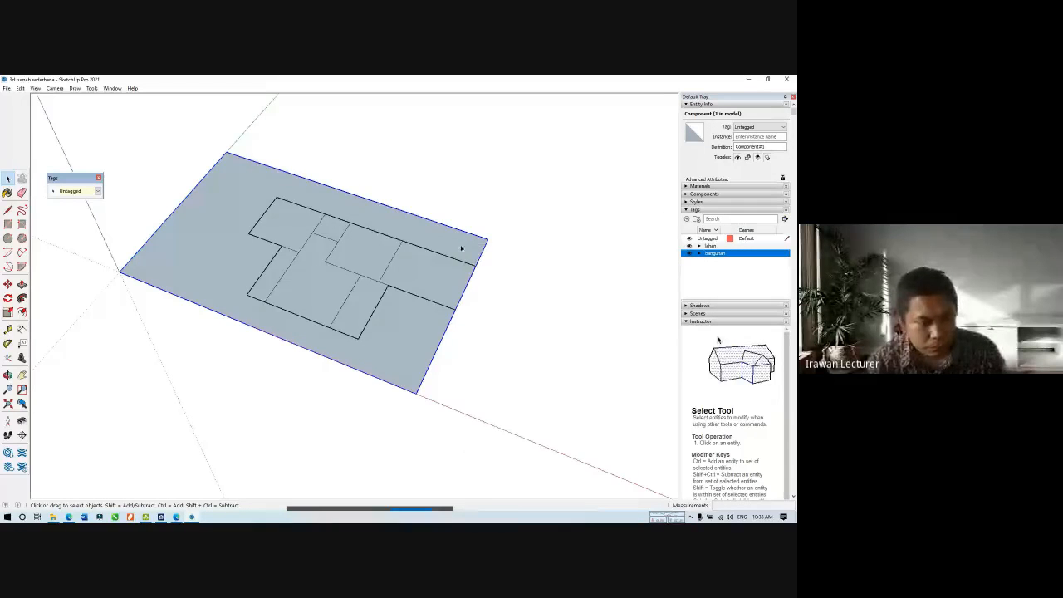
pyautogui.click(99, 194)
pyautogui.click(99, 193)
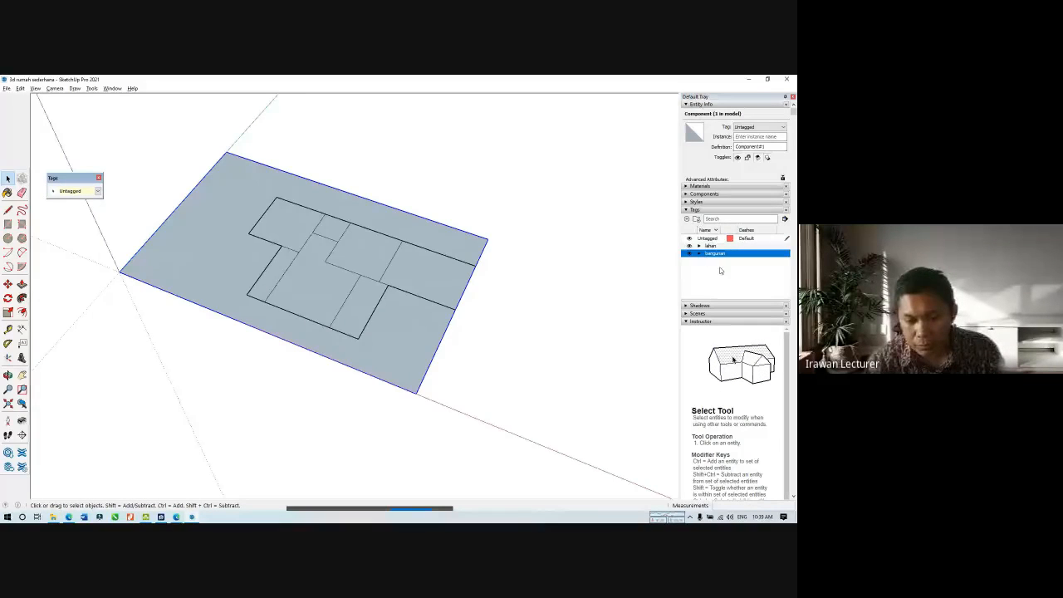
# Delete both the lahan and bangunan tag folders from the model's tags.
pyautogui.click(708, 238)
pyautogui.click(711, 246)
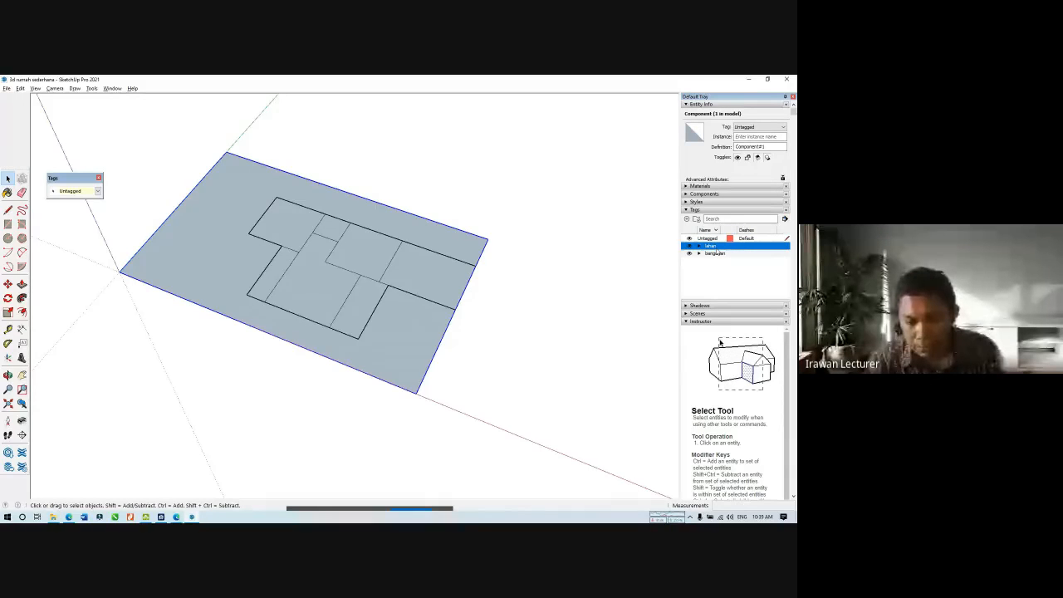
pyautogui.rightClick(705, 246)
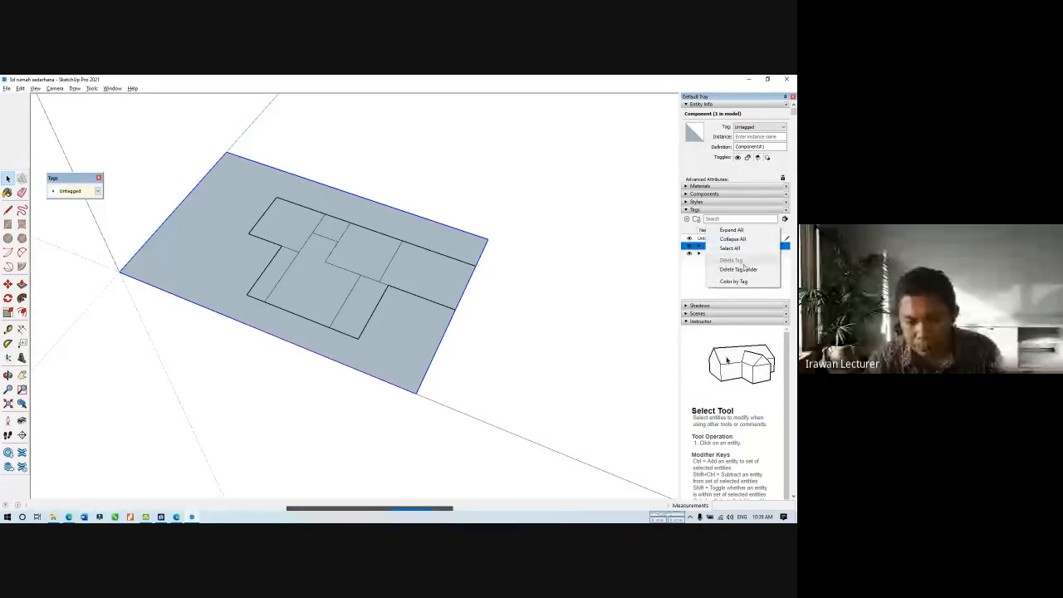
pyautogui.click(742, 270)
pyautogui.rightClick(704, 247)
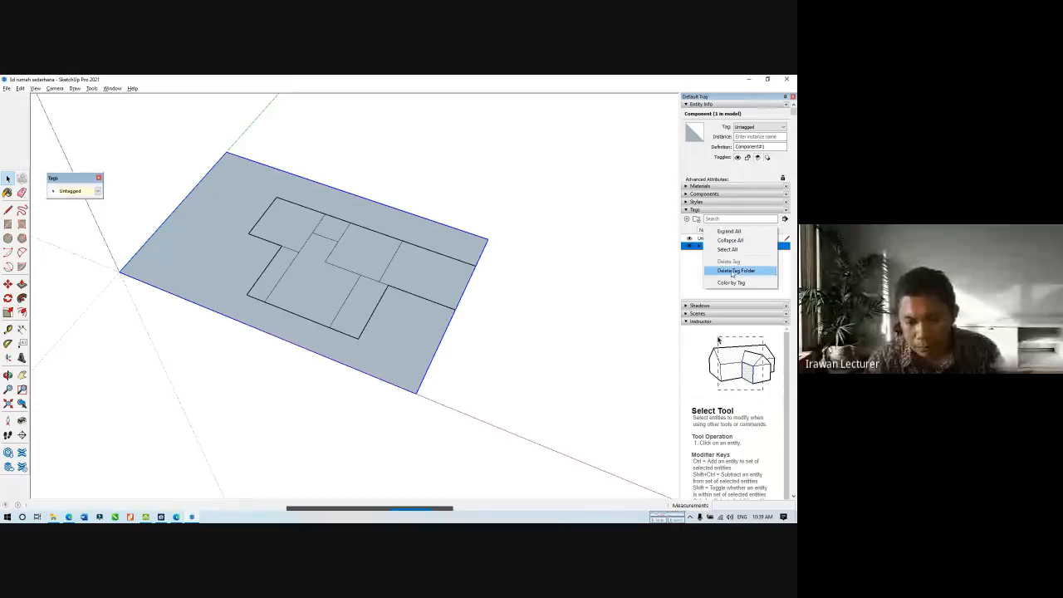
pyautogui.click(732, 271)
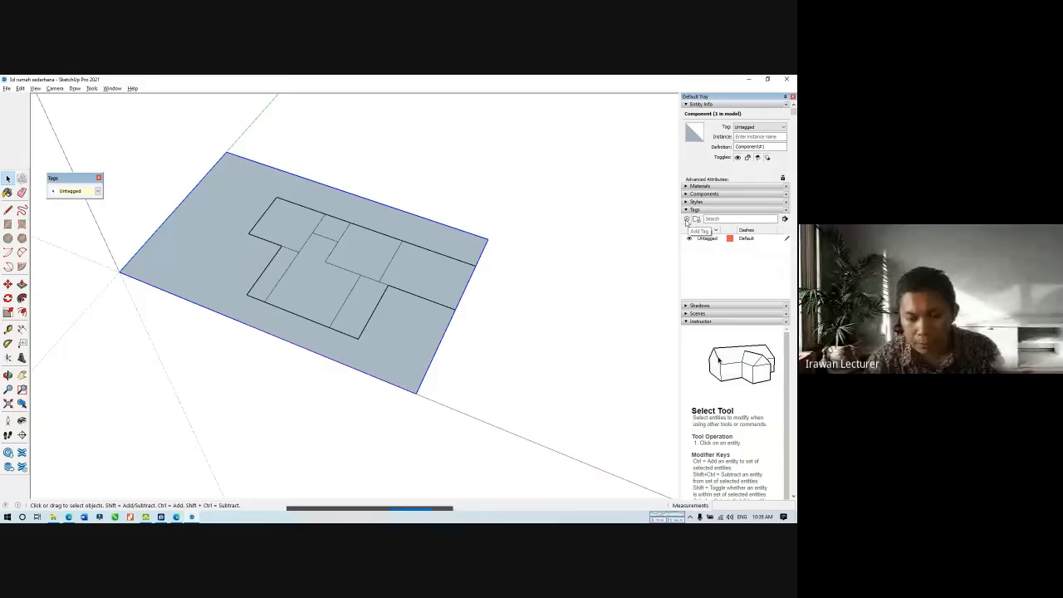
# Add two ordinary tags named "lahan" and "bangunan" to the model.
pyautogui.click(687, 220)
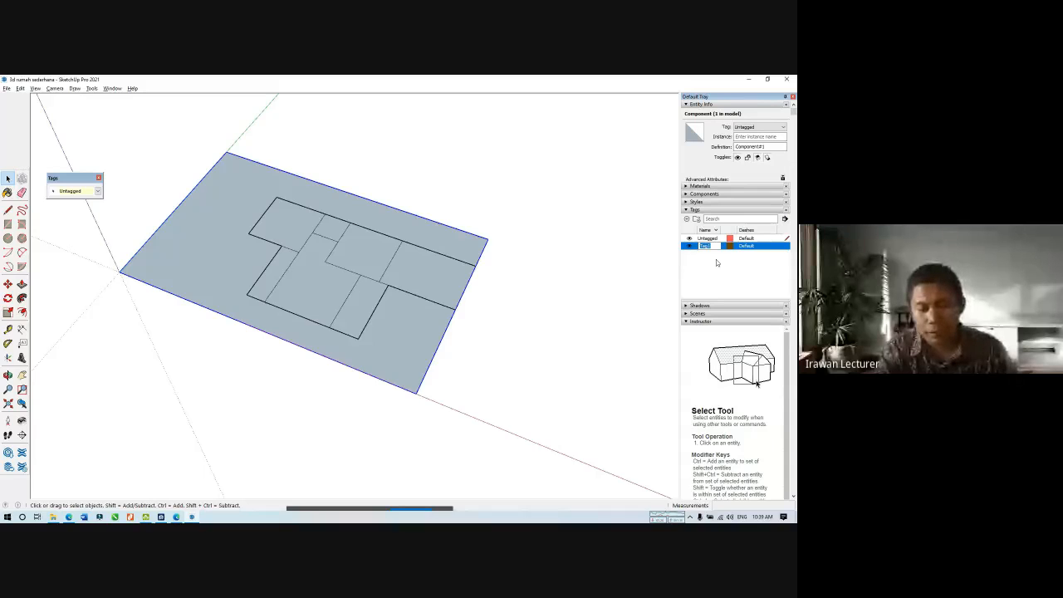
pyautogui.write('lahan')
pyautogui.press('Return')
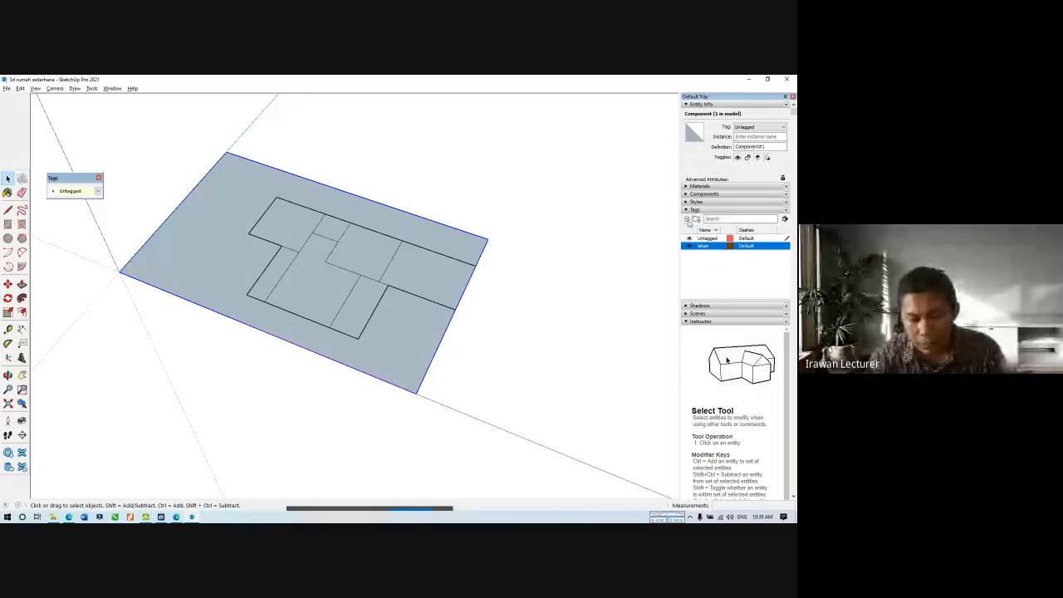
pyautogui.click(687, 220)
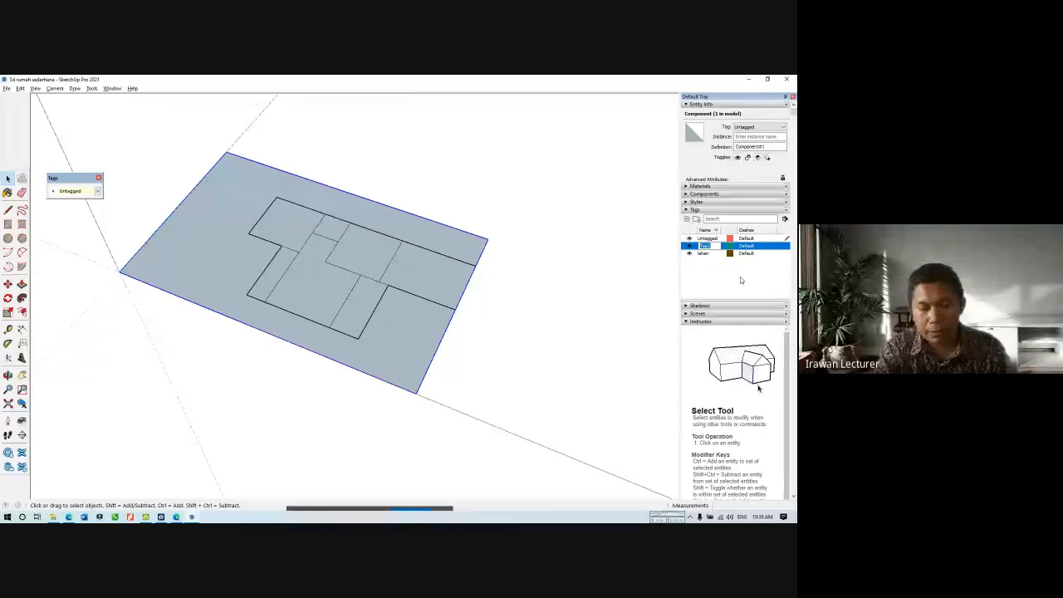
pyautogui.write('bangun')
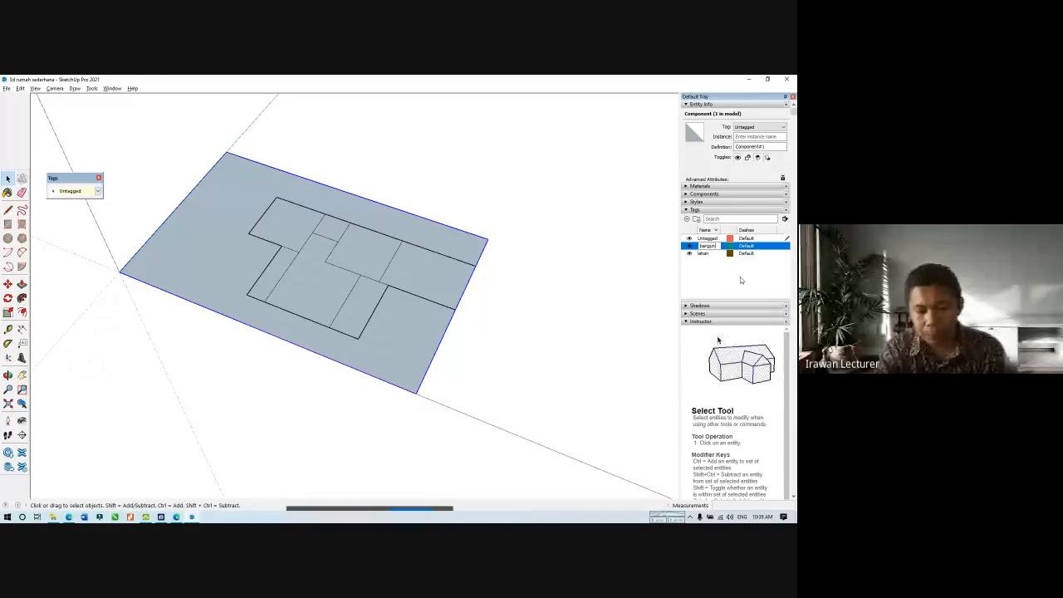
pyautogui.write('an')
pyautogui.press('Return')
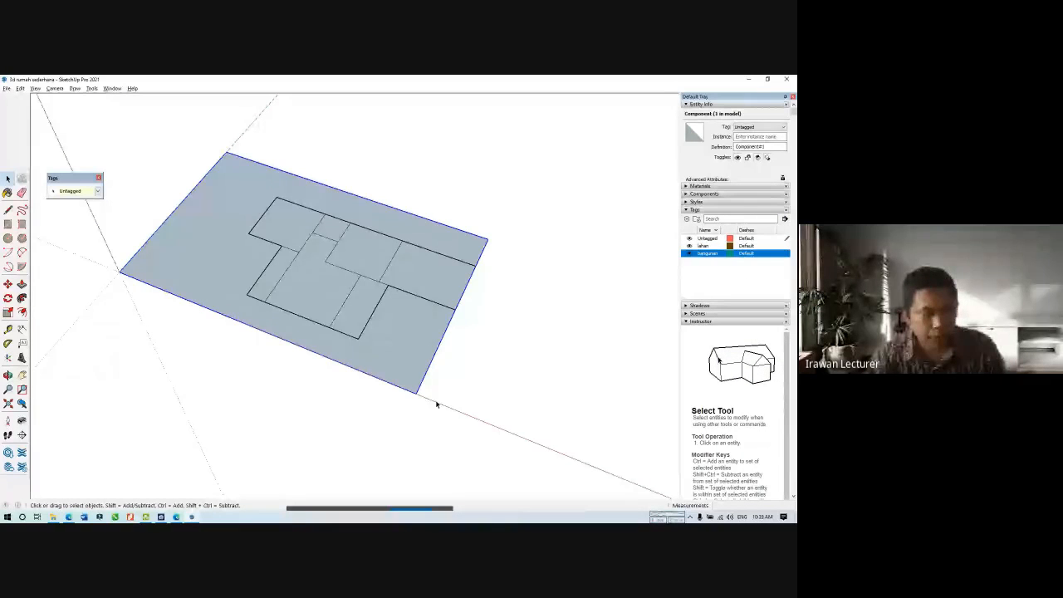
# Assign the lahan tag to the lot component.
pyautogui.click(411, 408)
pyautogui.click(86, 191)
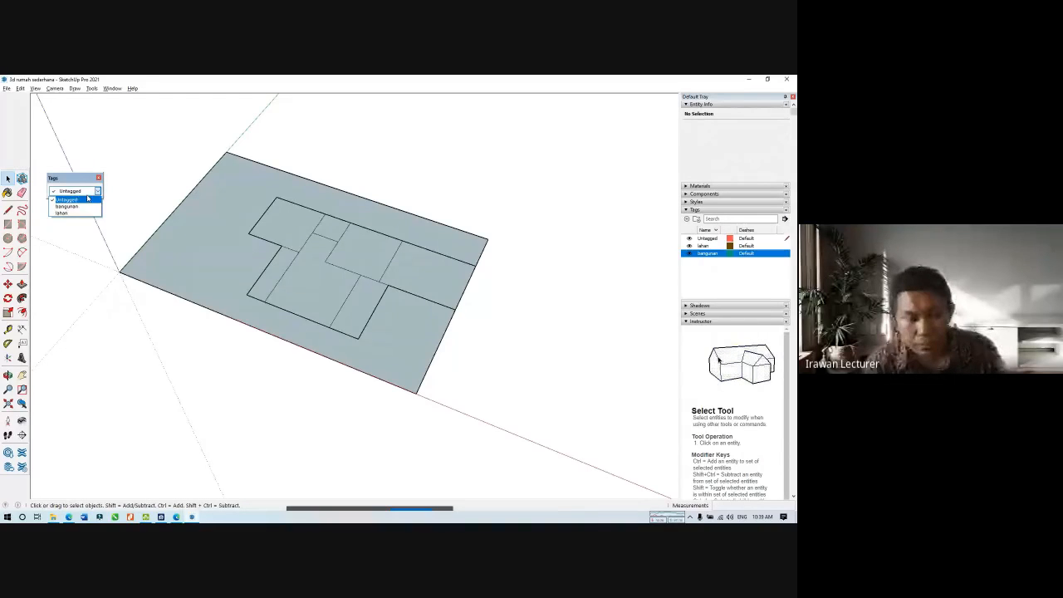
pyautogui.click(87, 200)
pyautogui.moveTo(185, 375); pyautogui.dragTo(119, 264)
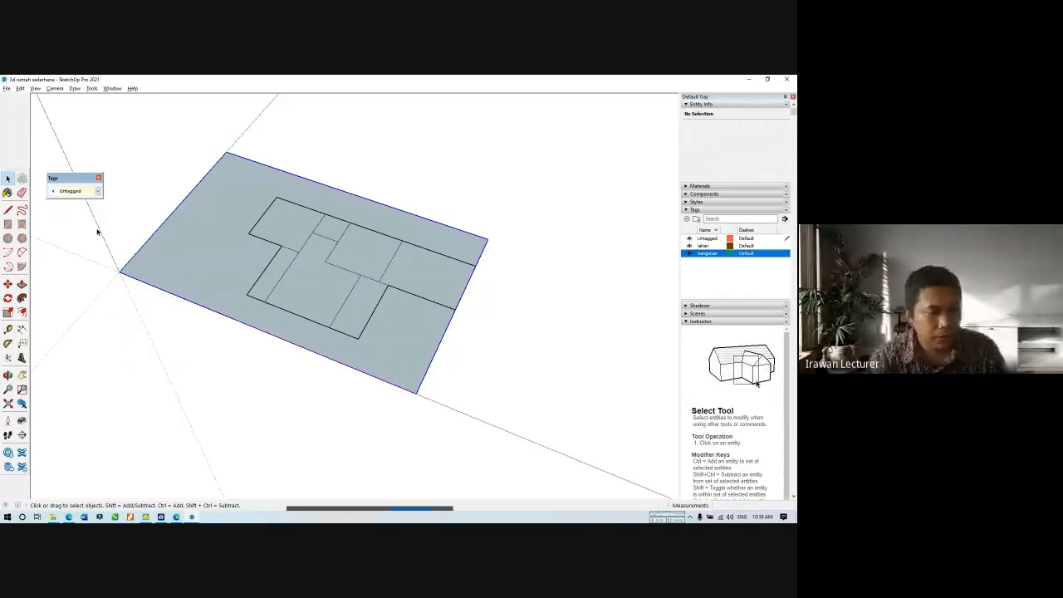
pyautogui.click(88, 191)
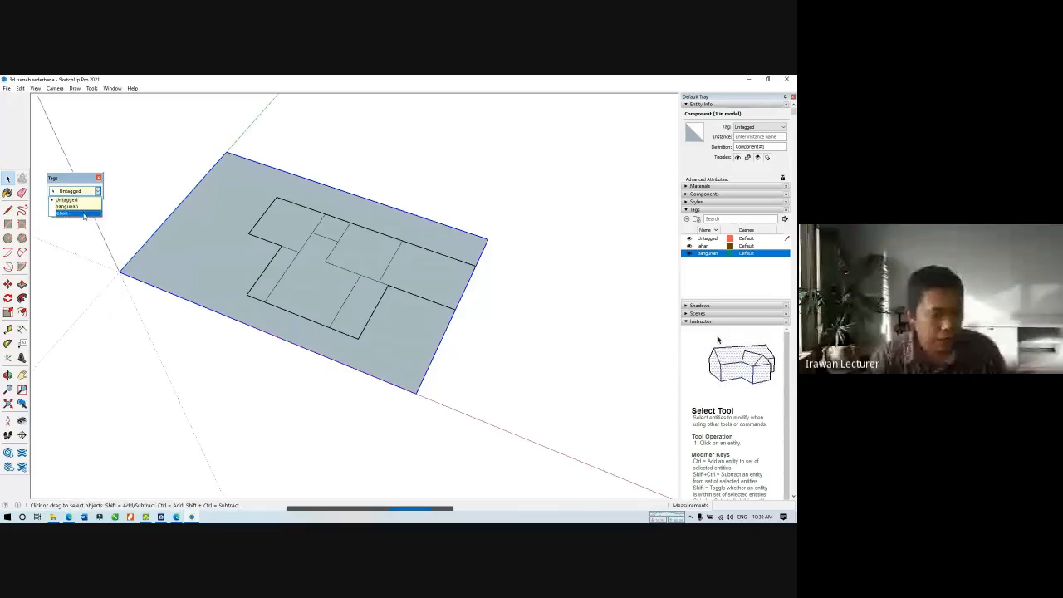
pyautogui.click(70, 215)
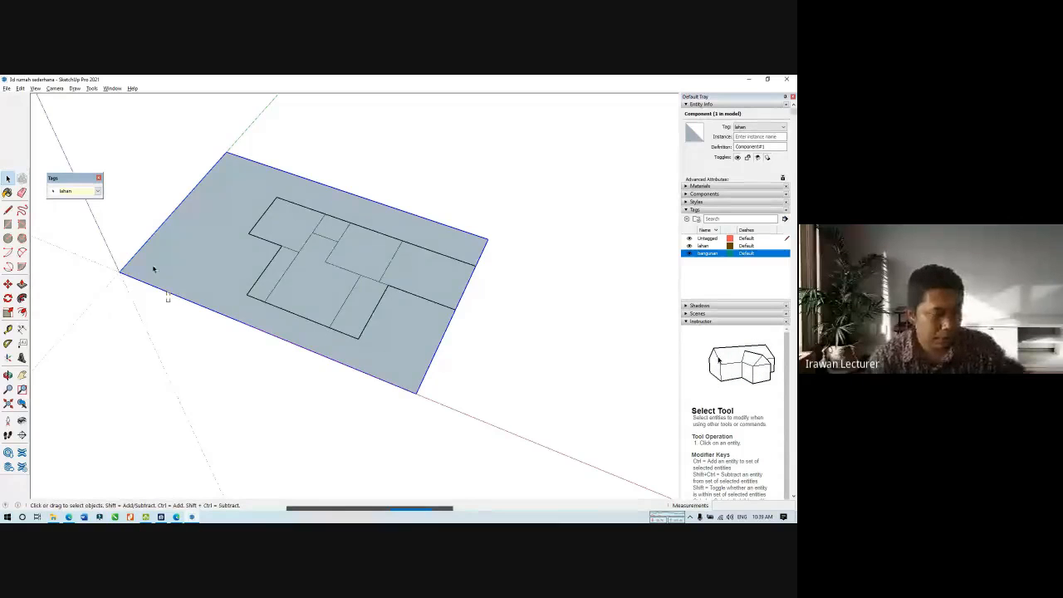
pyautogui.moveTo(152, 269); pyautogui.dragTo(114, 241)
pyautogui.click(83, 192)
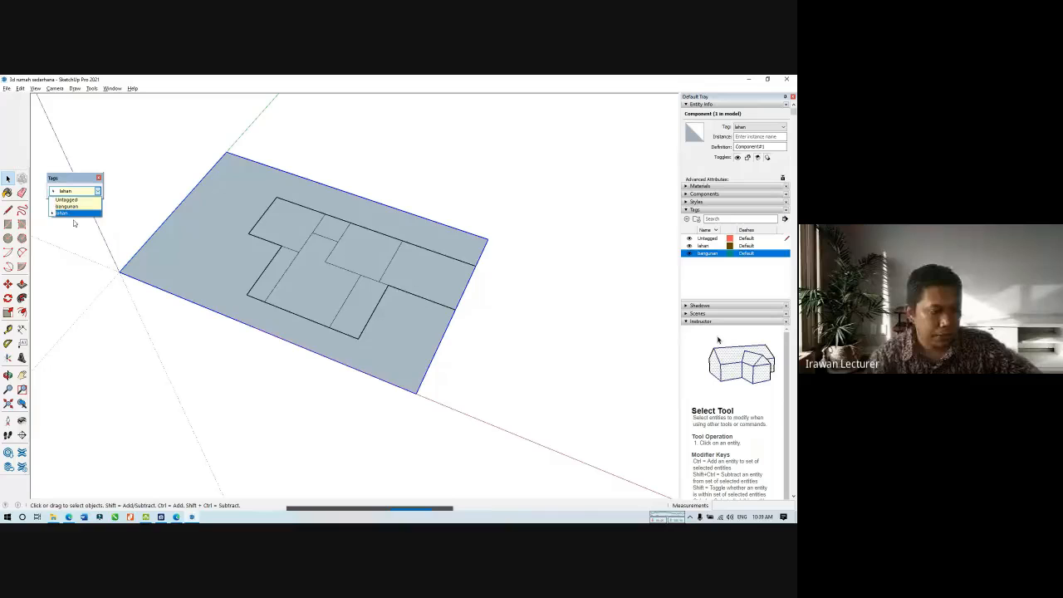
pyautogui.click(74, 215)
# Assign the bangunan tag to the building outline component and clear the selection.
pyautogui.click(288, 232)
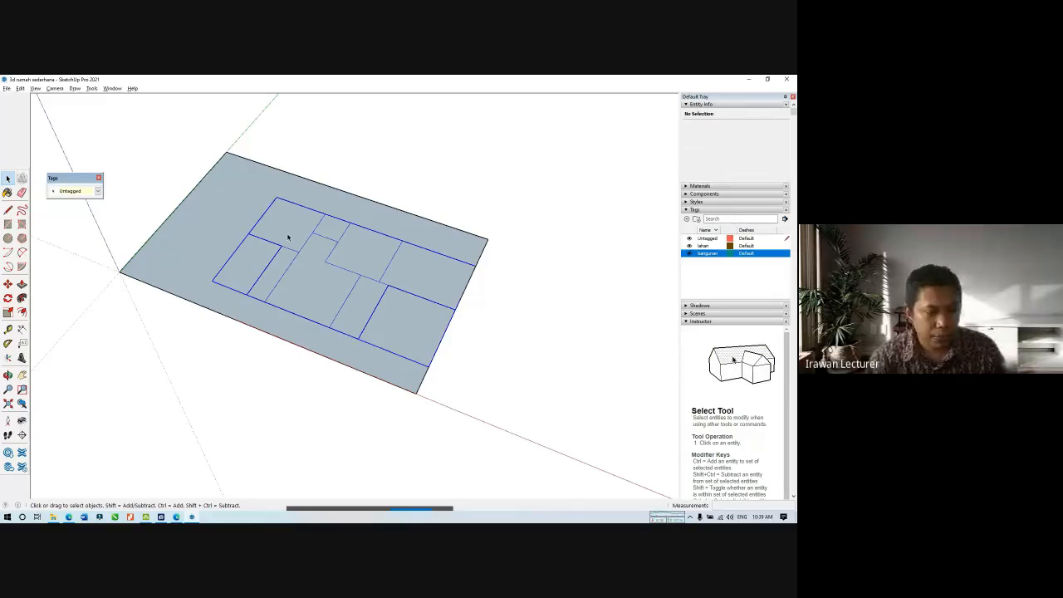
pyautogui.click(97, 192)
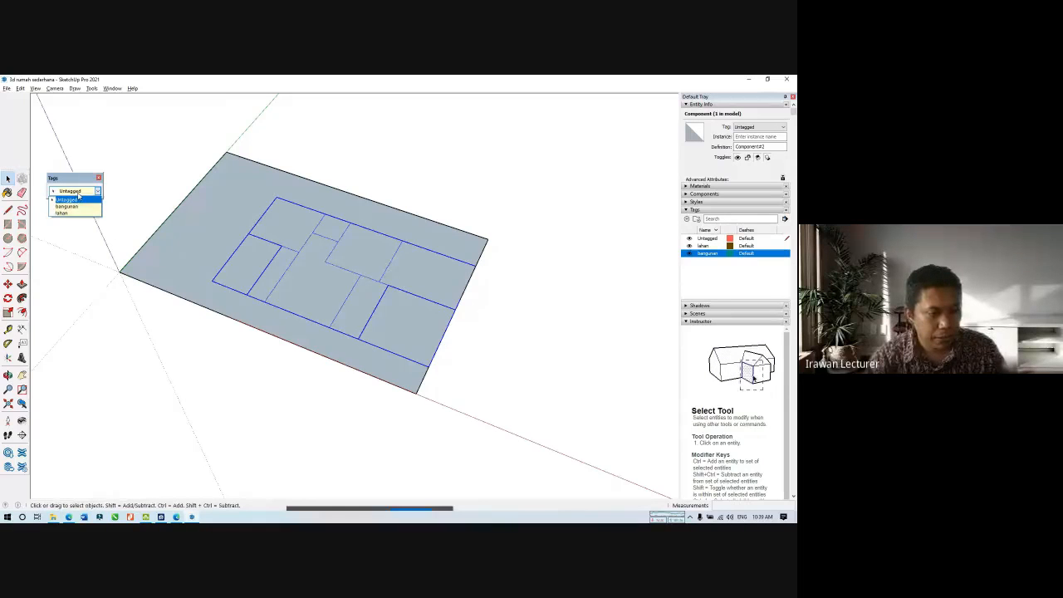
pyautogui.click(75, 213)
pyautogui.click(87, 264)
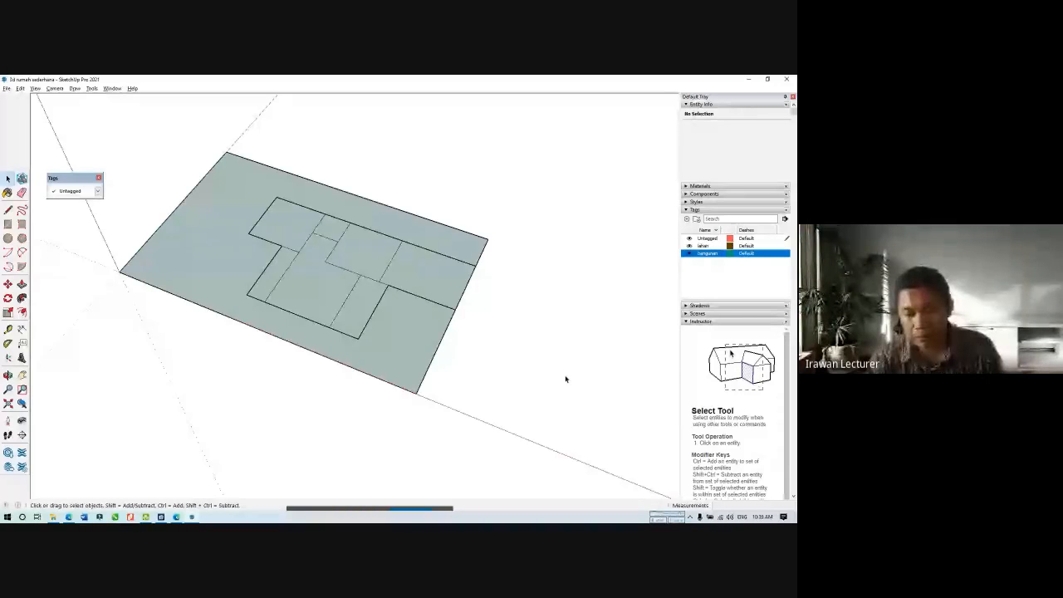
# Check the tag assignments by hiding the bangunan and lahan tags and showing both again.
pyautogui.click(688, 253)
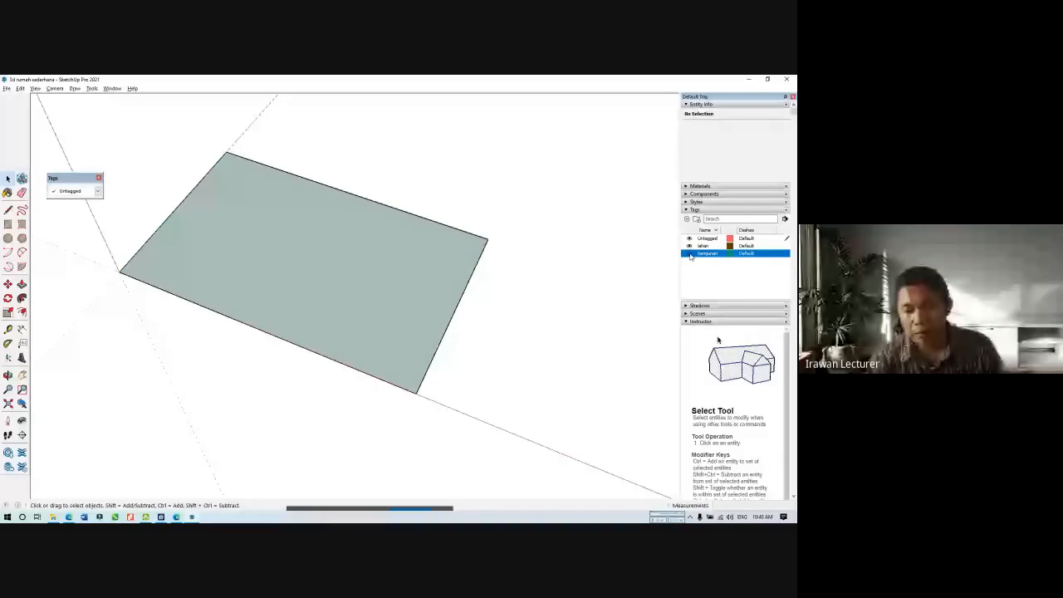
pyautogui.click(688, 246)
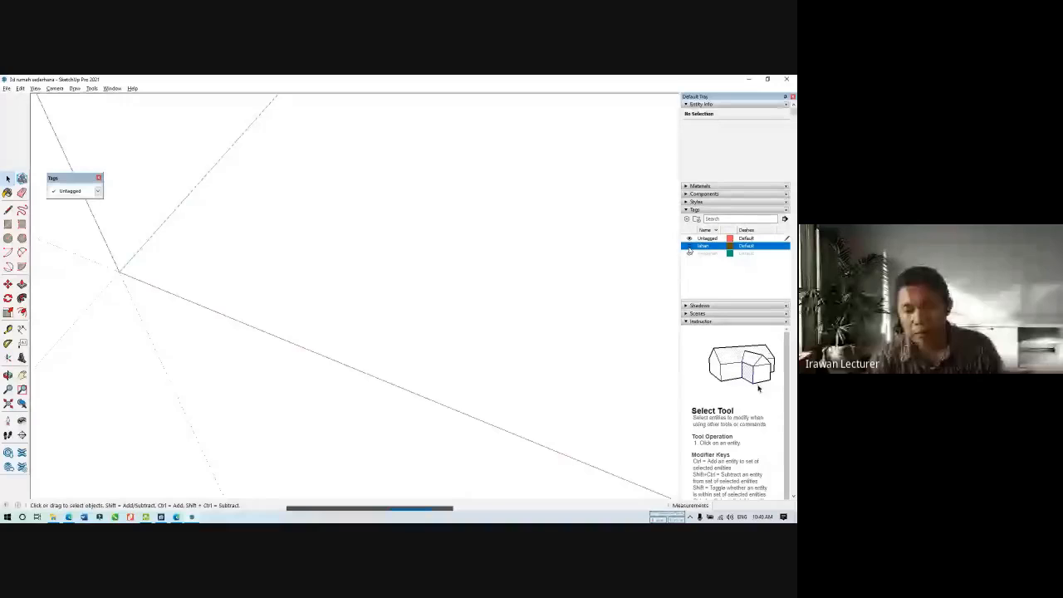
pyautogui.click(689, 246)
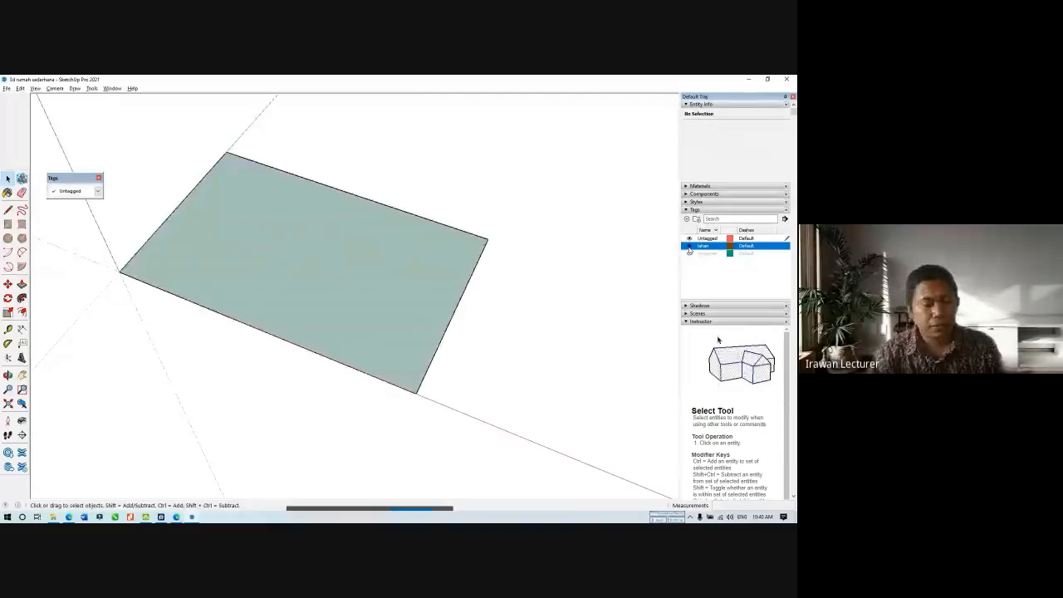
pyautogui.click(690, 254)
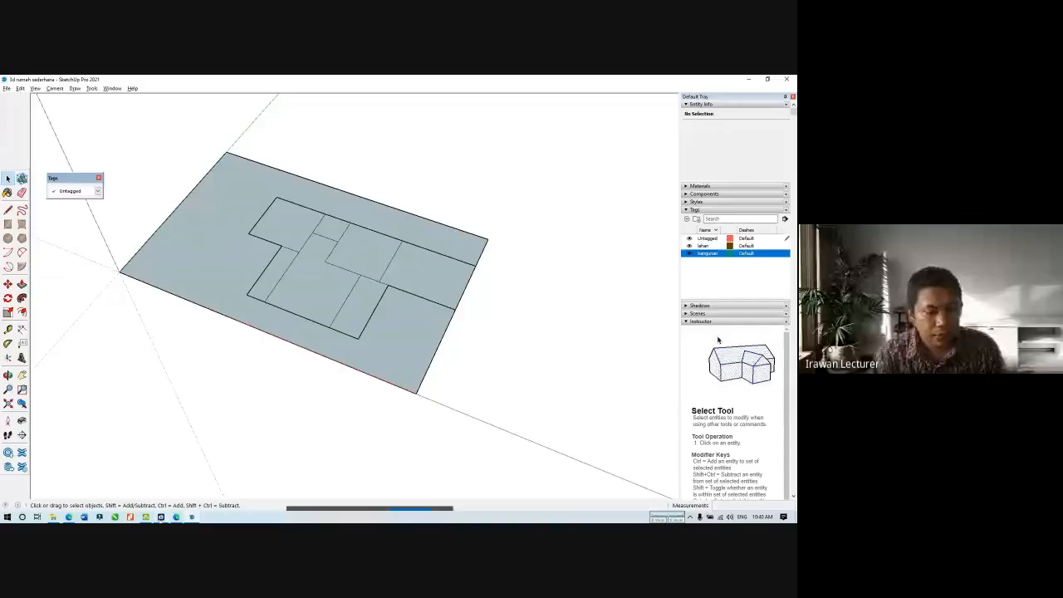
# Compare the modelled lot and building outlines with the brochure's dimensioned floor plan, selecting the lot component.
pyautogui.click(161, 519)
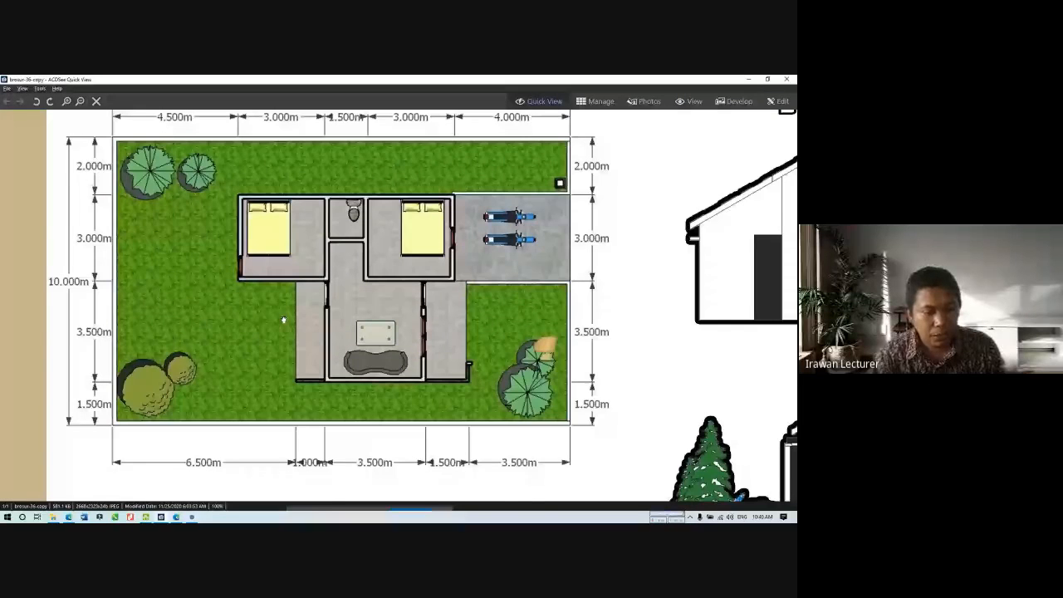
pyautogui.scroll(1, 283, 320)
pyautogui.hotkey('alt', 'Tab')
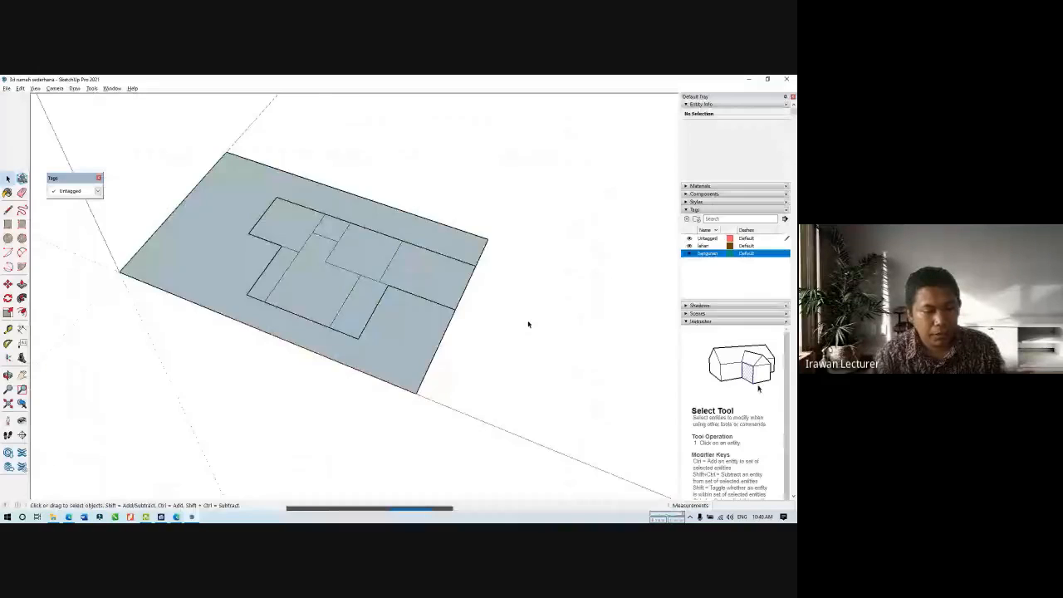
pyautogui.moveTo(529, 325)
pyautogui.mouseDown(button='middle')
pyautogui.moveTo(352, 308)
pyautogui.moveTo(379, 309)
pyautogui.mouseUp(button='middle')
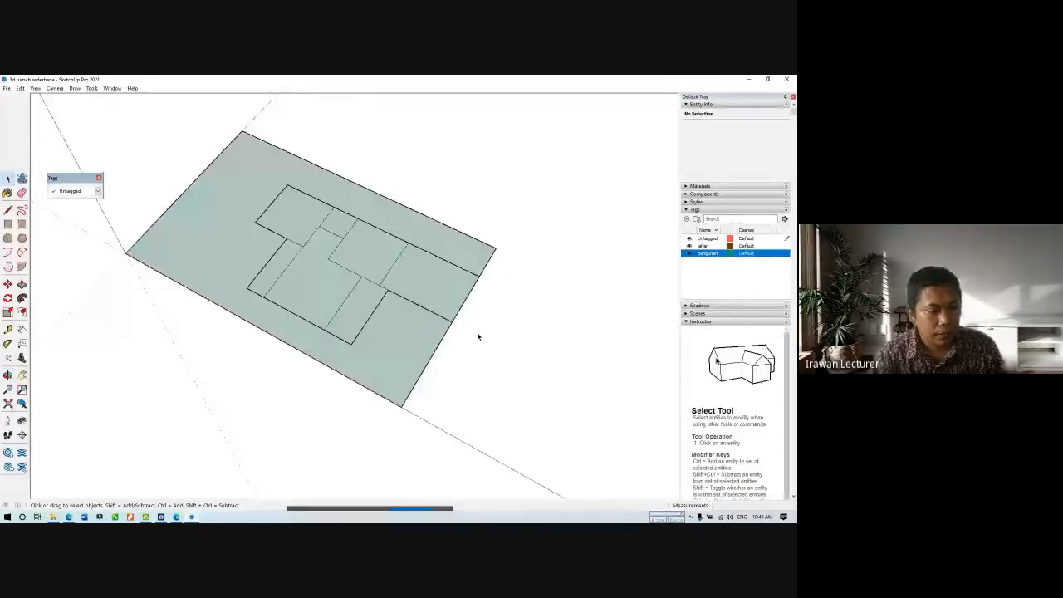
pyautogui.scroll(1, 279, 233)
pyautogui.click(234, 236)
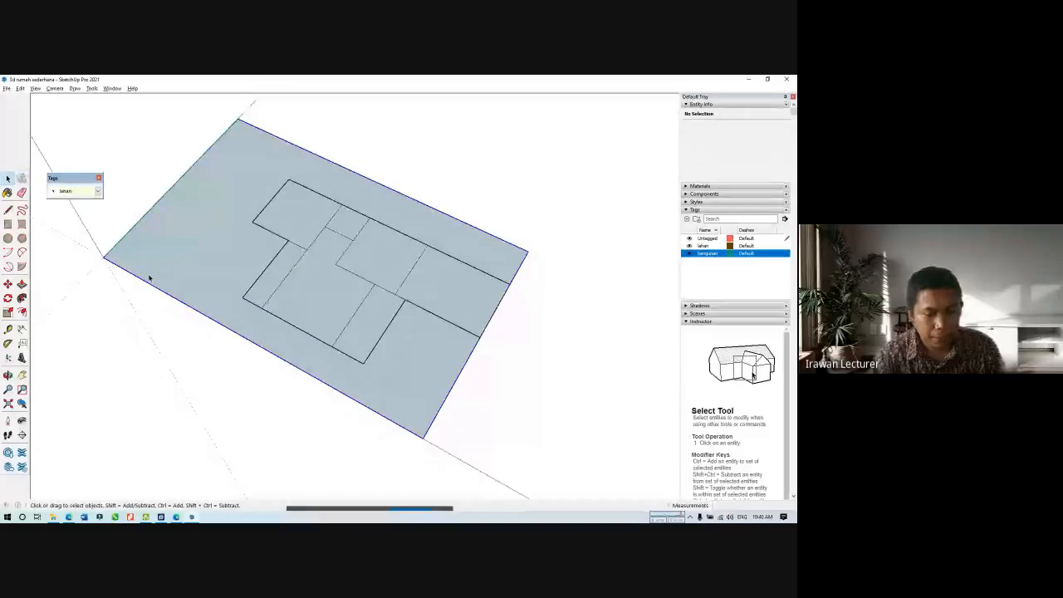
pyautogui.moveTo(150, 277); pyautogui.dragTo(248, 294, button='middle')
pyautogui.hotkey('alt', 'Tab')
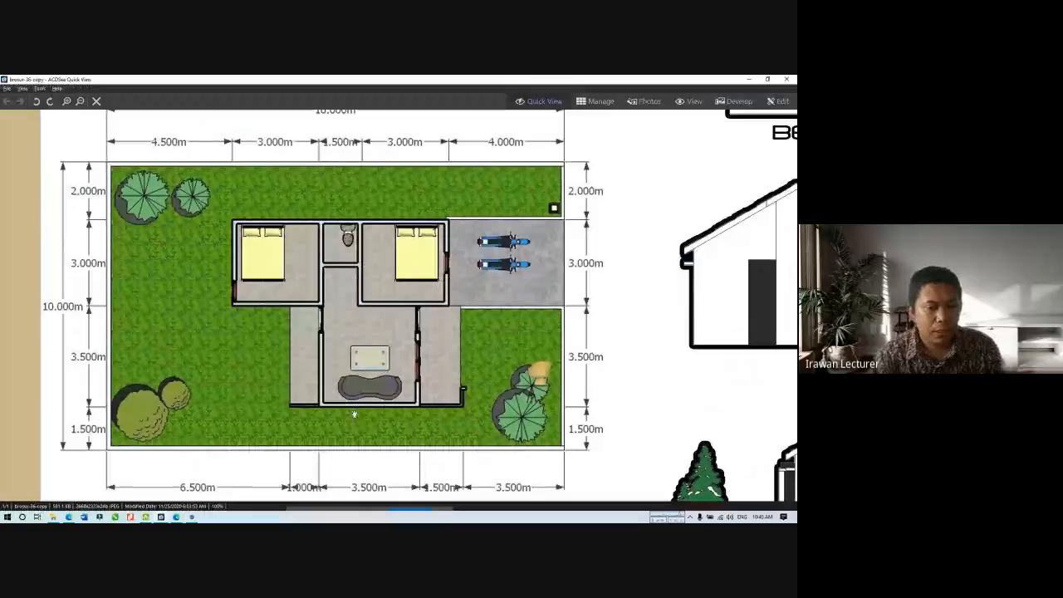
pyautogui.hotkey('alt', 'Tab')
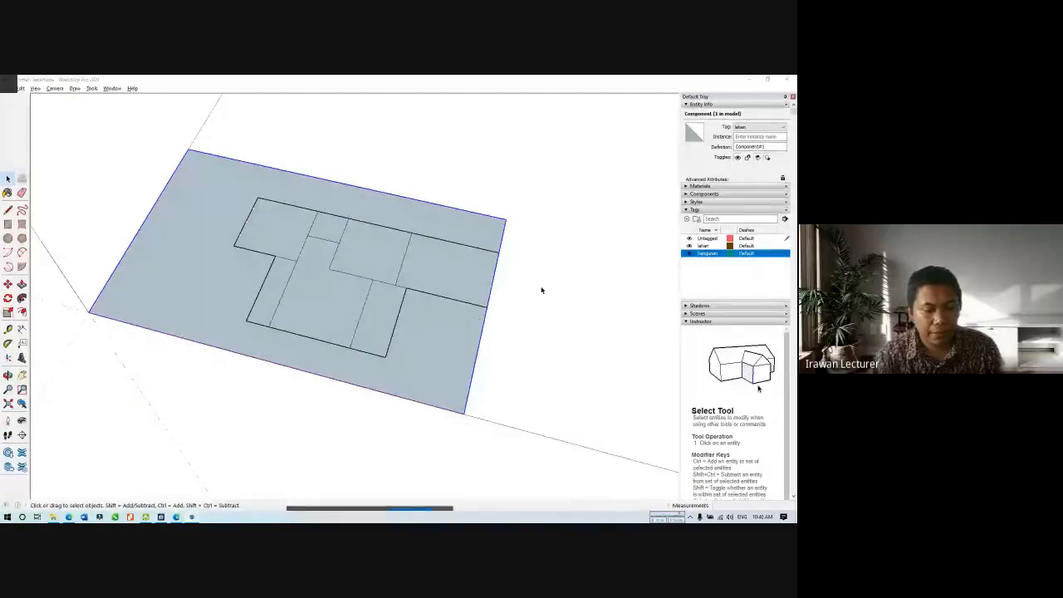
# Open the lot component for editing and push/pull its face 0.5 m to form a slab.
pyautogui.moveTo(542, 290); pyautogui.dragTo(418, 261, button='middle')
pyautogui.moveTo(439, 335); pyautogui.dragTo(509, 347, button='middle')
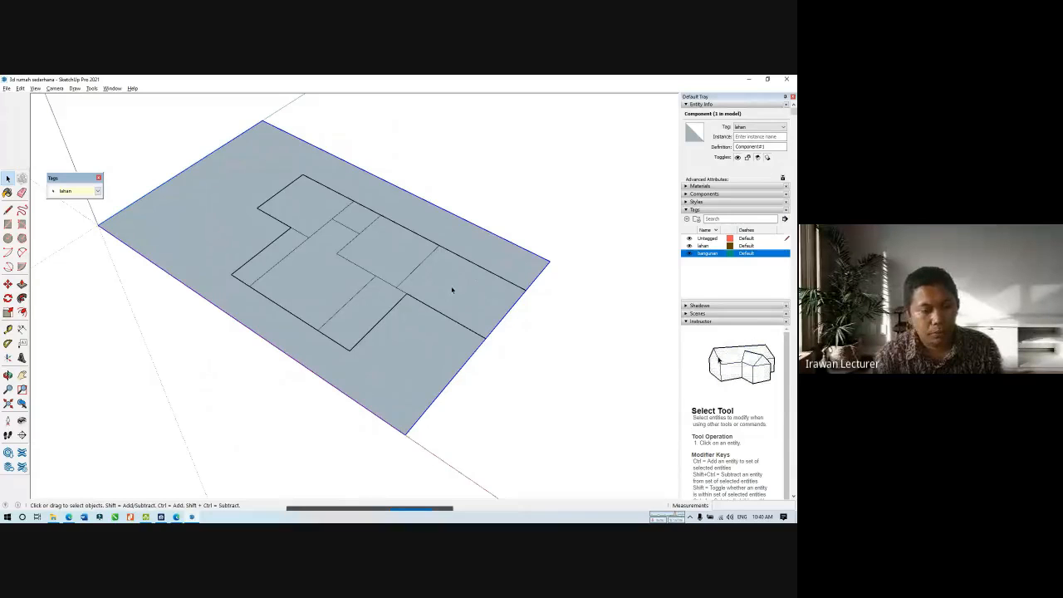
pyautogui.moveTo(486, 290)
pyautogui.mouseDown(button='middle')
pyautogui.moveTo(152, 302)
pyautogui.moveTo(480, 304)
pyautogui.mouseUp(button='middle')
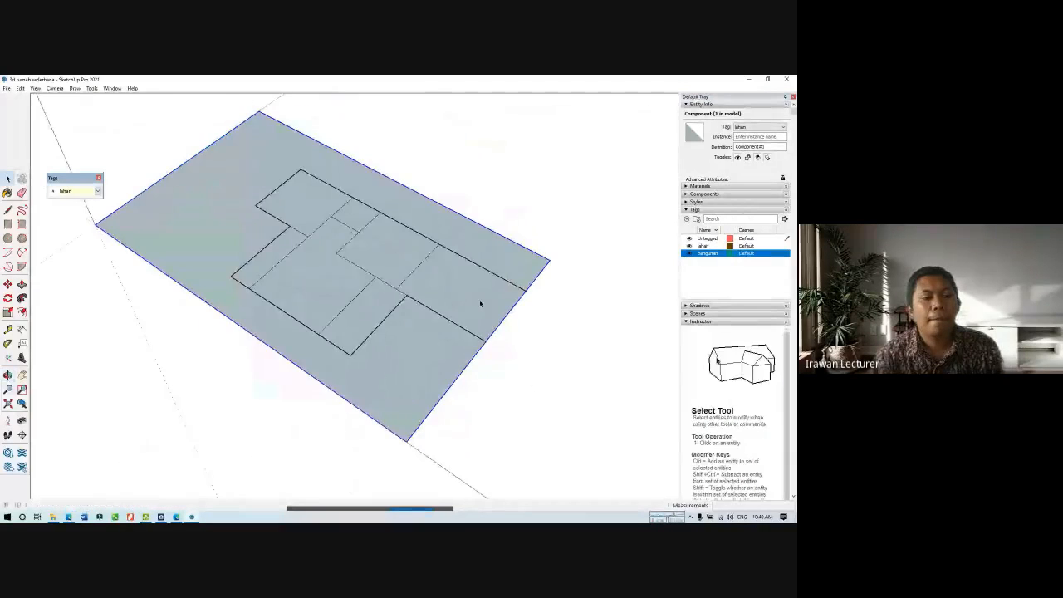
pyautogui.doubleClick(183, 199)
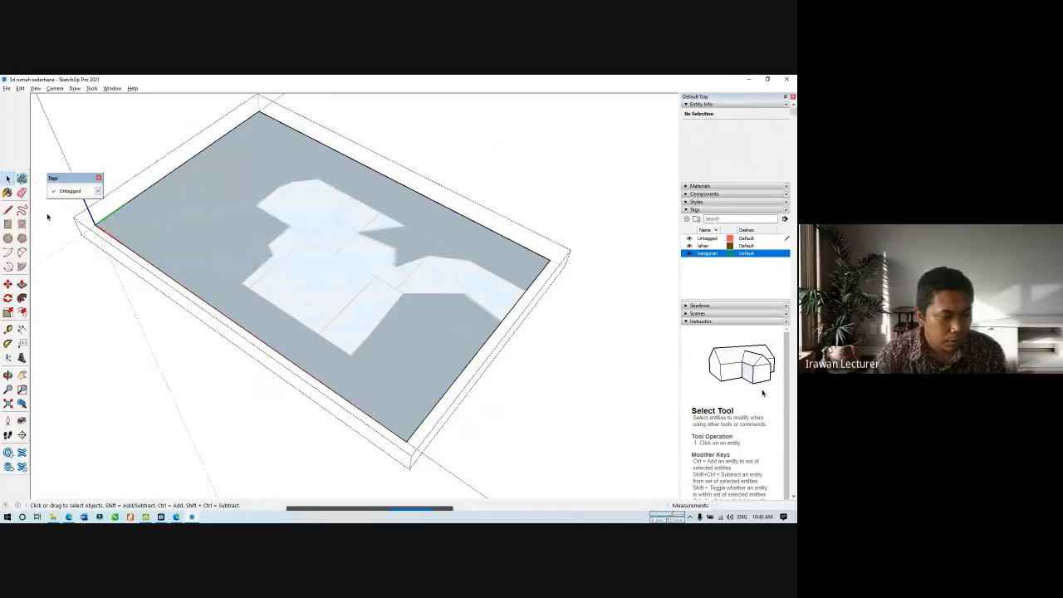
pyautogui.click(22, 284)
pyautogui.click(201, 263)
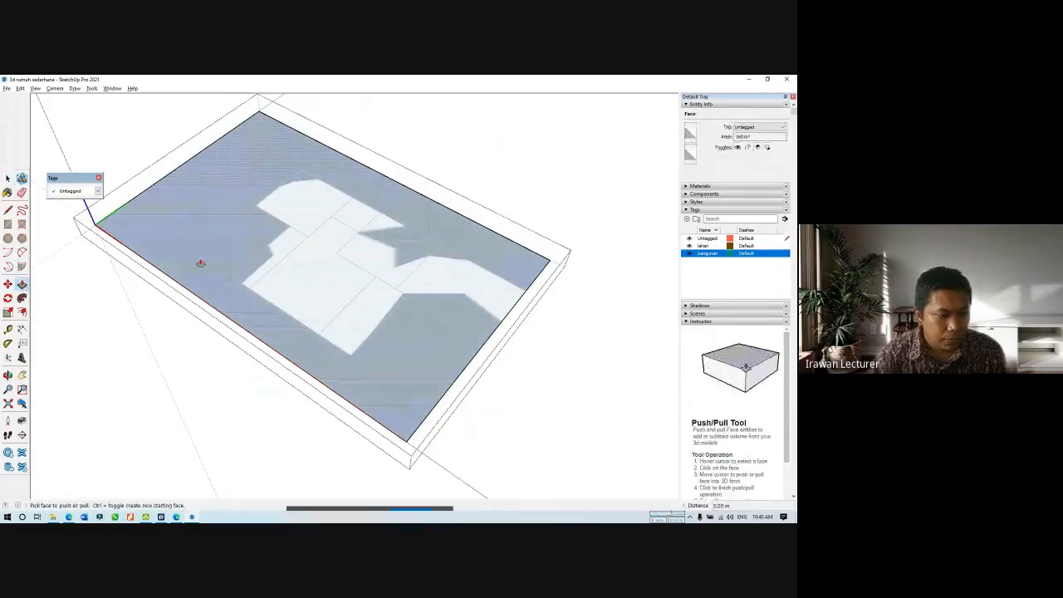
pyautogui.click(192, 262)
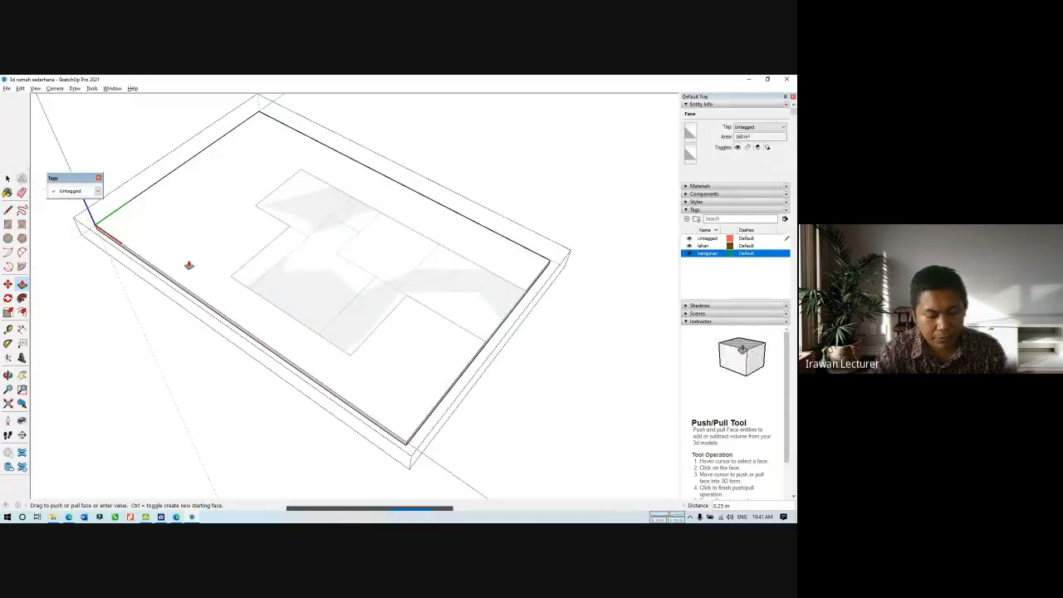
pyautogui.write('.5')
pyautogui.press('Return')
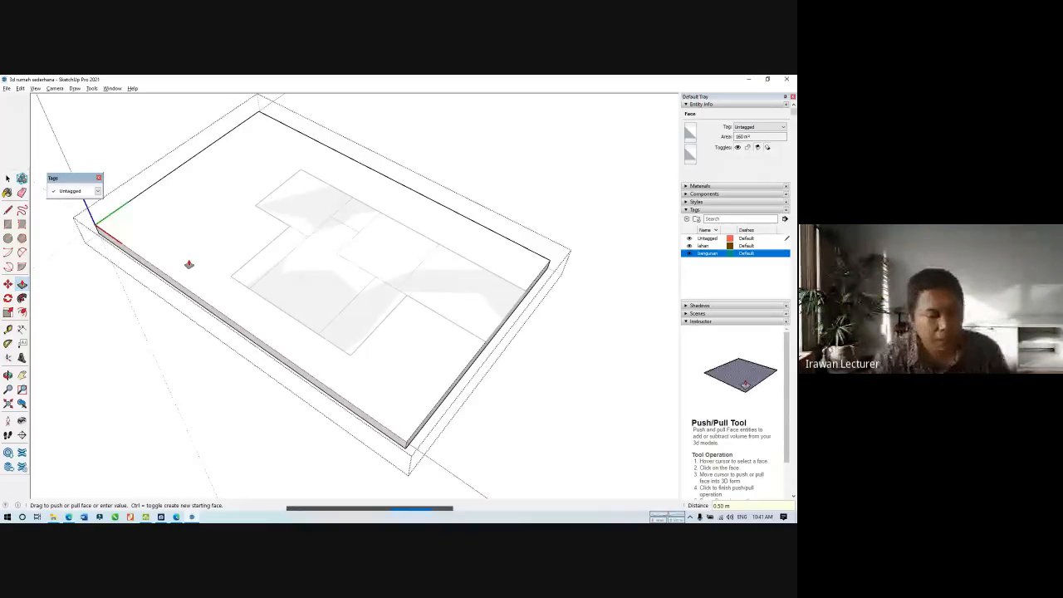
pyautogui.press('space')
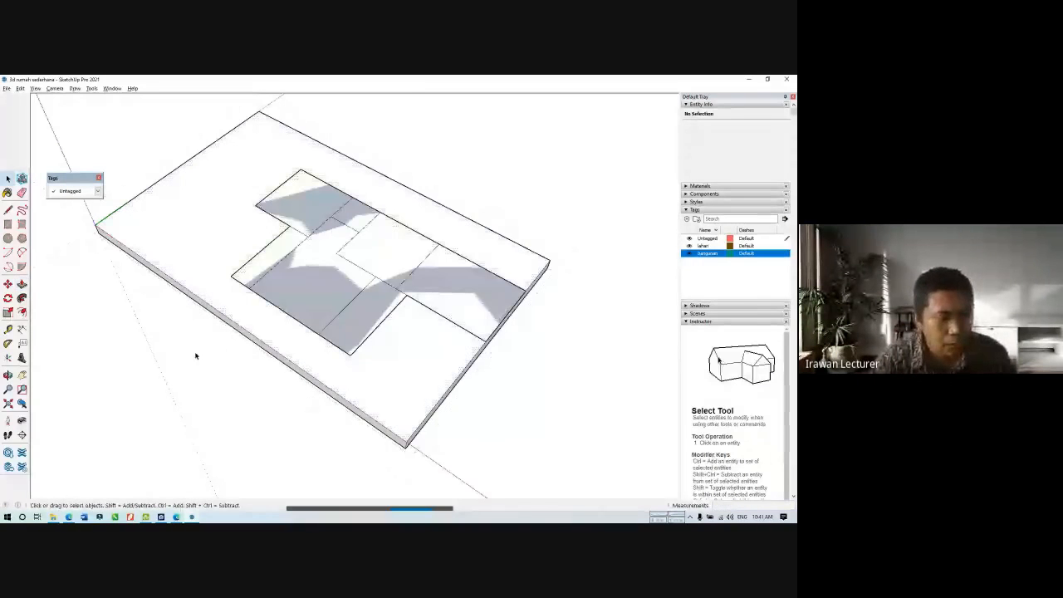
# Review the model's measurement units and the available length units in Model Info.
pyautogui.click(113, 89)
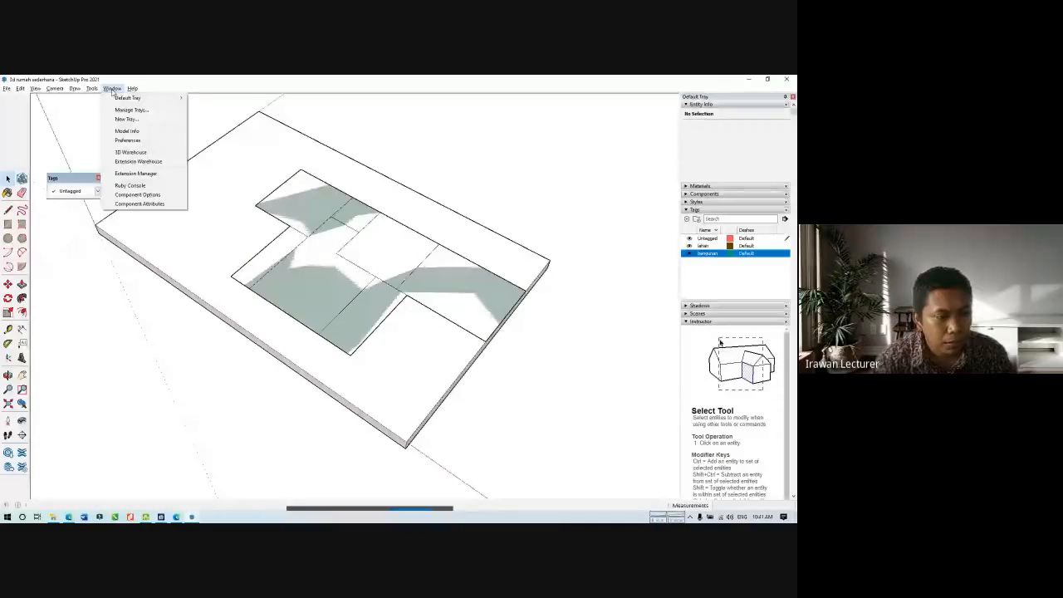
pyautogui.click(156, 132)
pyautogui.moveTo(124, 100); pyautogui.dragTo(497, 187)
pyautogui.click(395, 253)
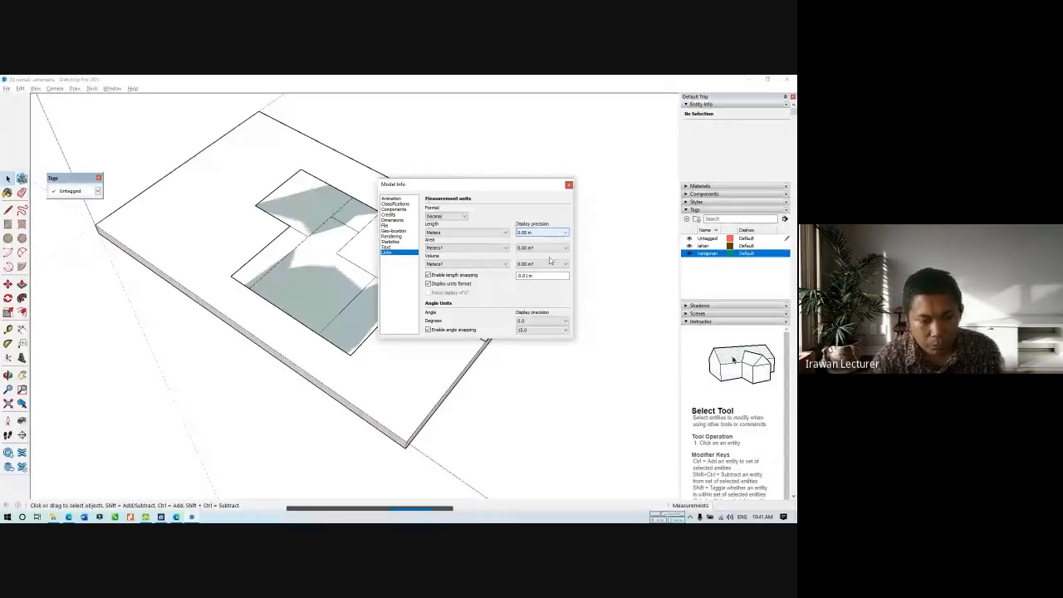
pyautogui.click(476, 232)
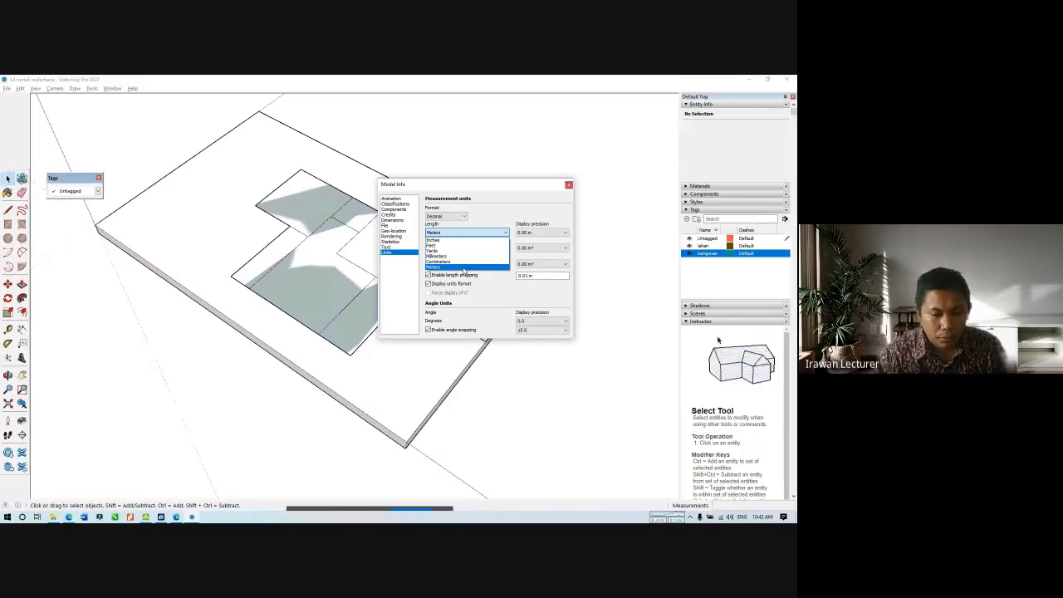
pyautogui.click(569, 185)
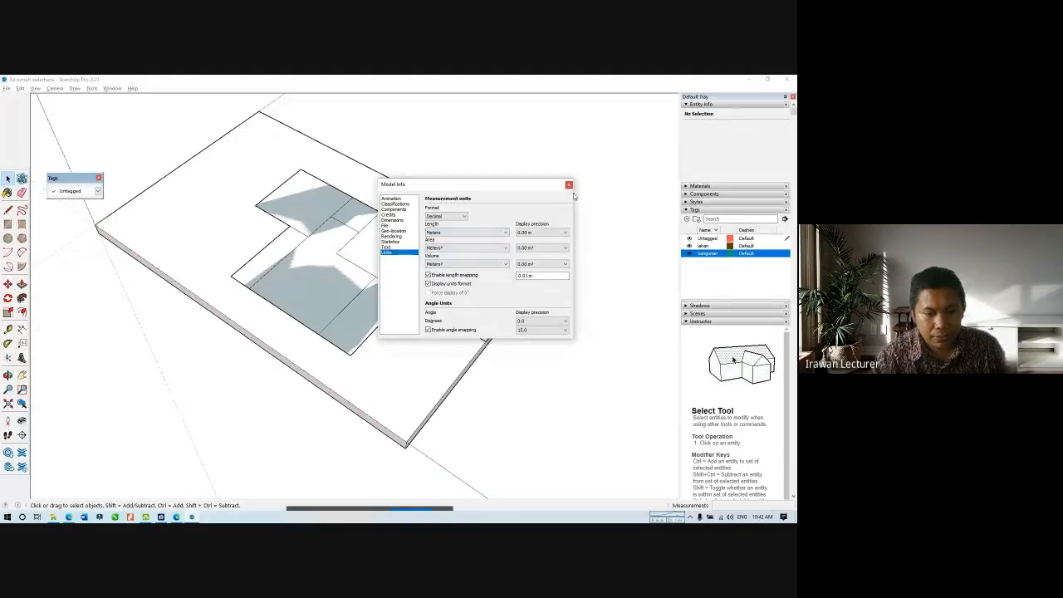
pyautogui.click(569, 184)
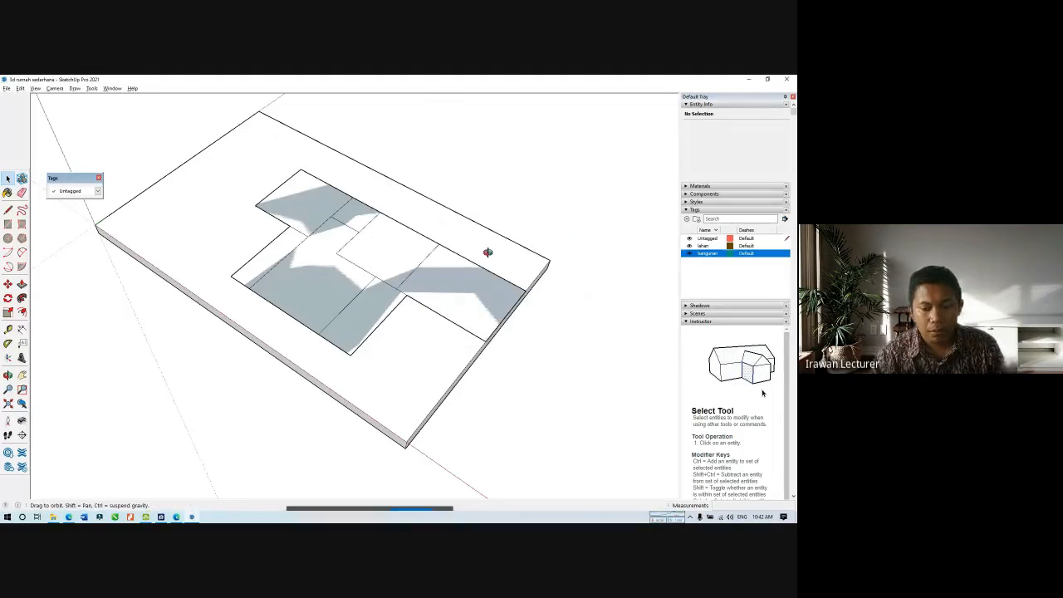
# Trace the lot slab's top perimeter with lines from one building corner on the front edge, around the lot corners, to the other.
pyautogui.moveTo(487, 252); pyautogui.dragTo(524, 266, button='middle')
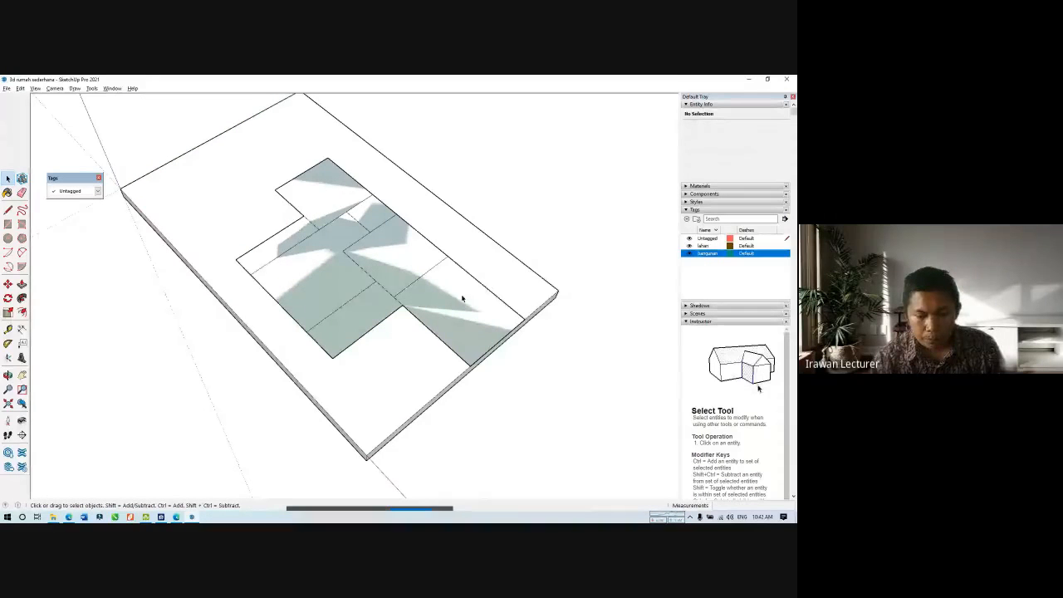
pyautogui.moveTo(463, 298); pyautogui.dragTo(517, 254, button='middle')
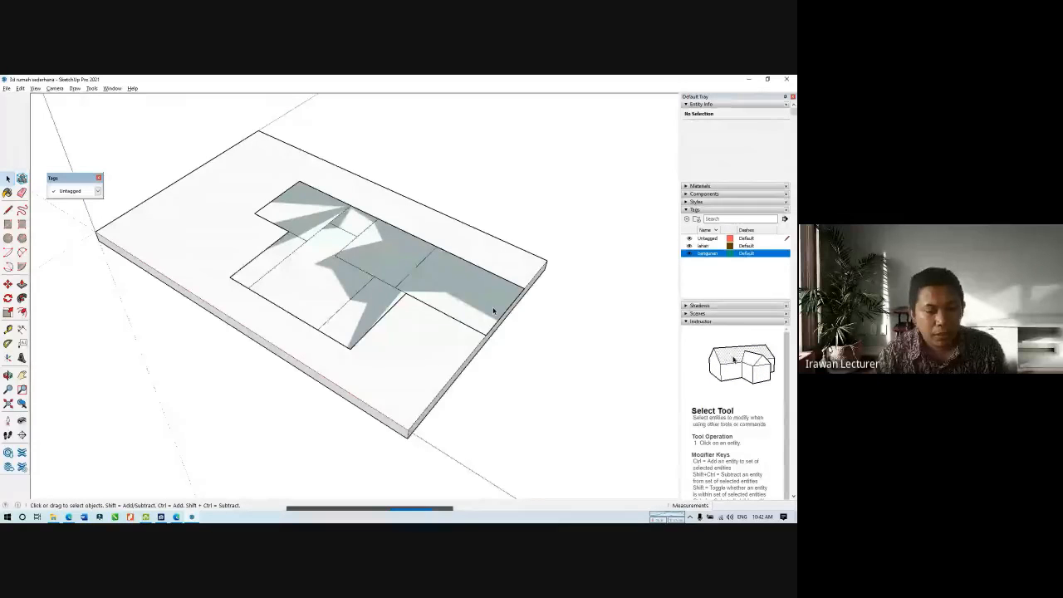
pyautogui.moveTo(462, 316); pyautogui.dragTo(413, 339, button='middle')
pyautogui.doubleClick(398, 358)
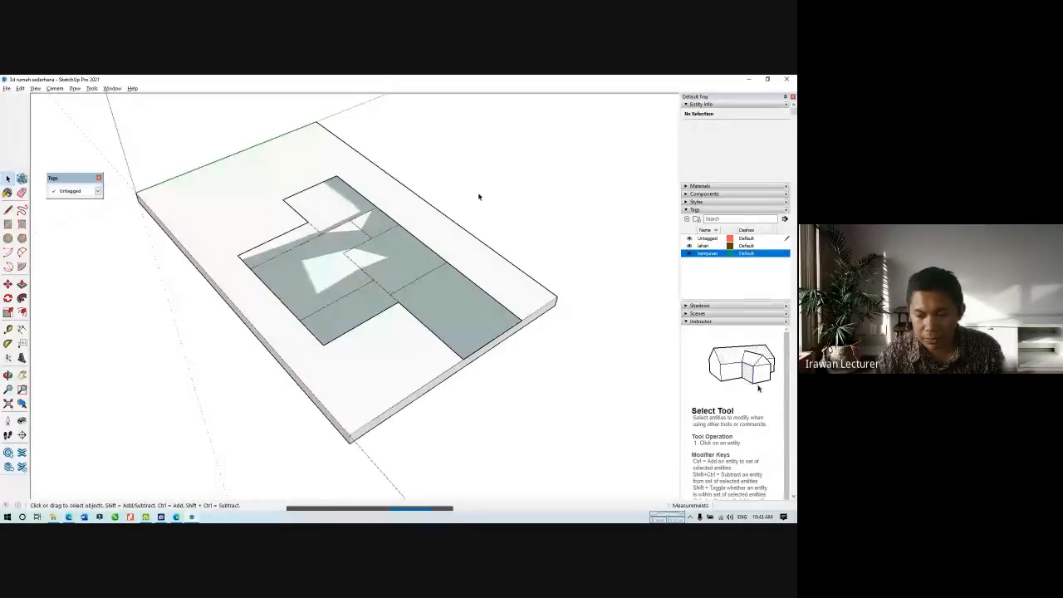
pyautogui.moveTo(522, 312)
pyautogui.mouseDown(button='middle')
pyautogui.moveTo(467, 320)
pyautogui.moveTo(532, 328)
pyautogui.mouseUp(button='middle')
pyautogui.click(8, 224)
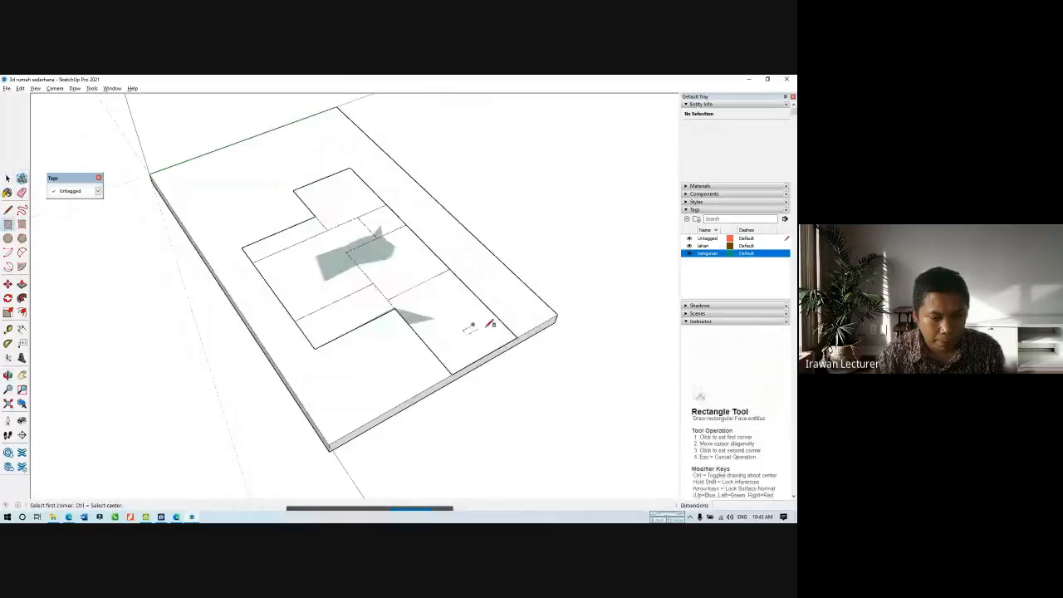
pyautogui.click(10, 212)
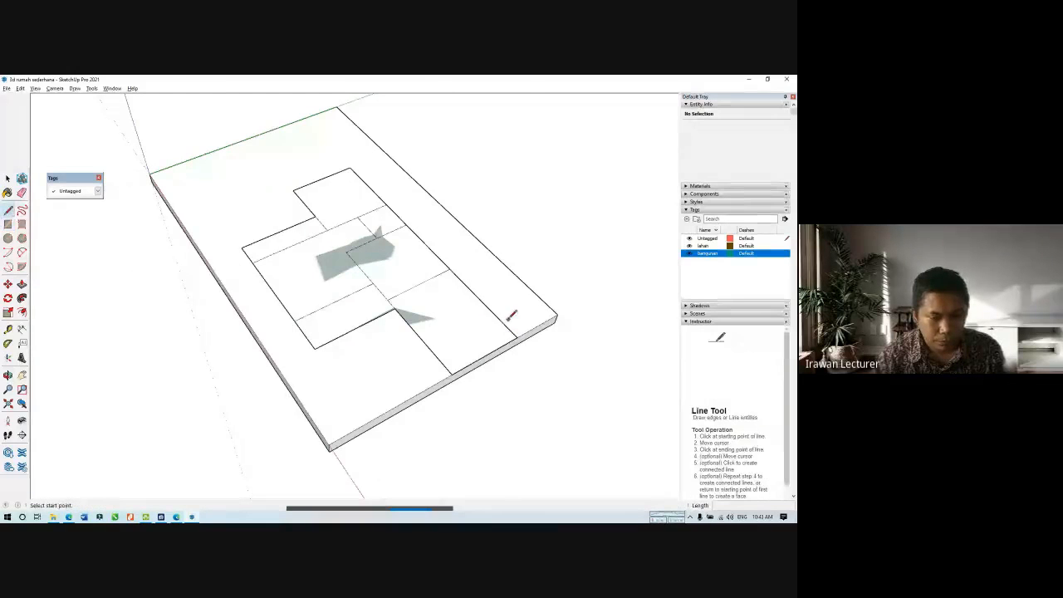
pyautogui.click(517, 336)
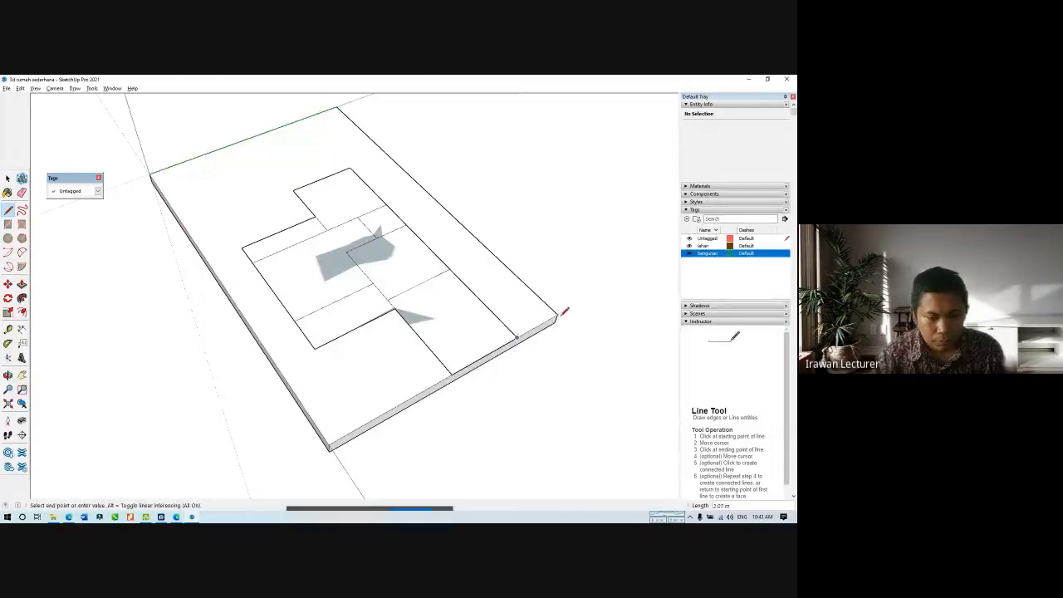
pyautogui.click(556, 315)
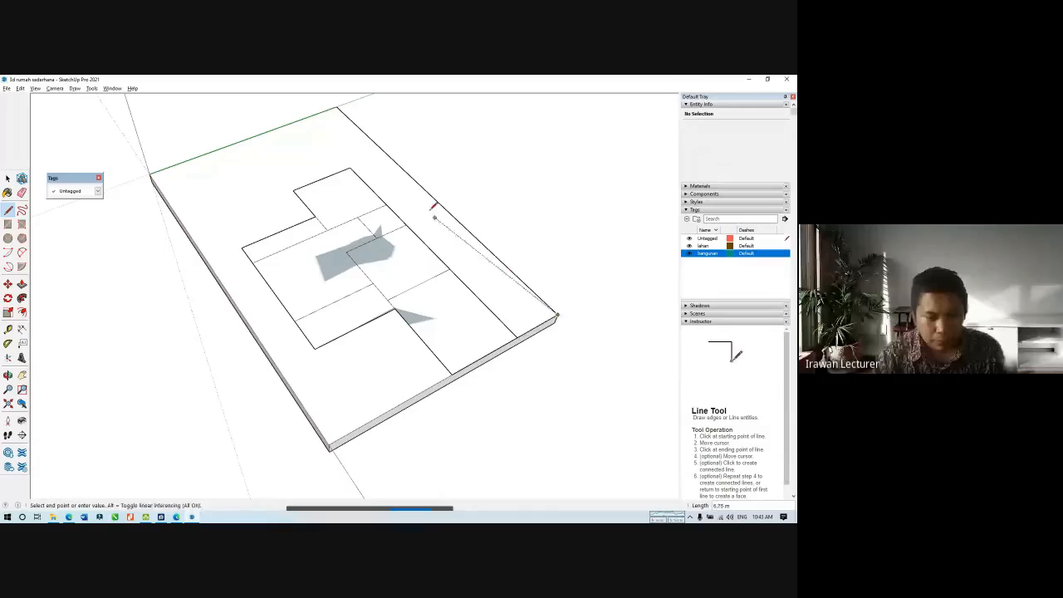
pyautogui.click(337, 108)
pyautogui.click(150, 173)
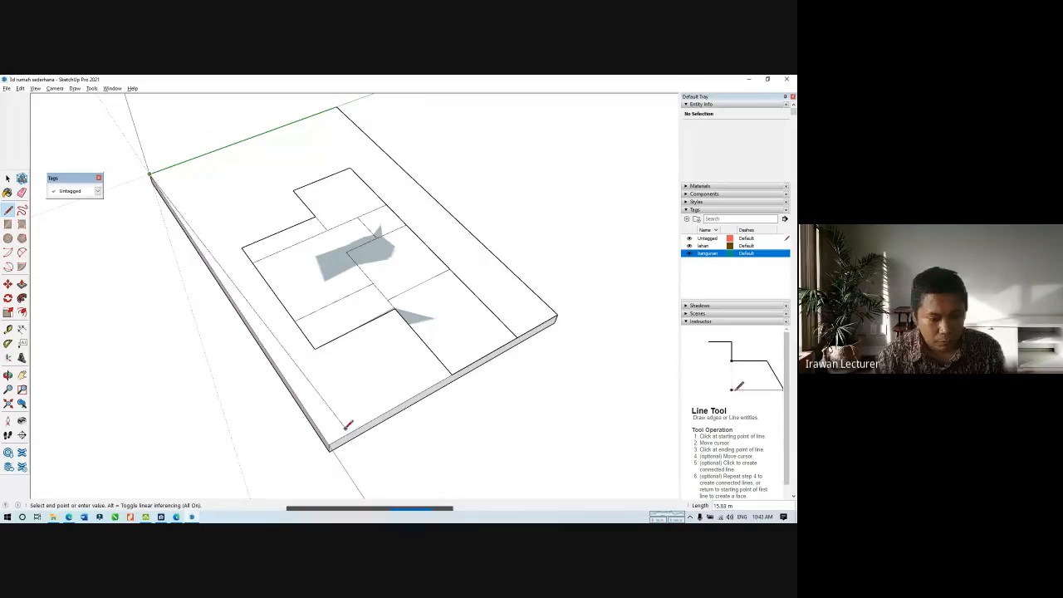
pyautogui.click(447, 378)
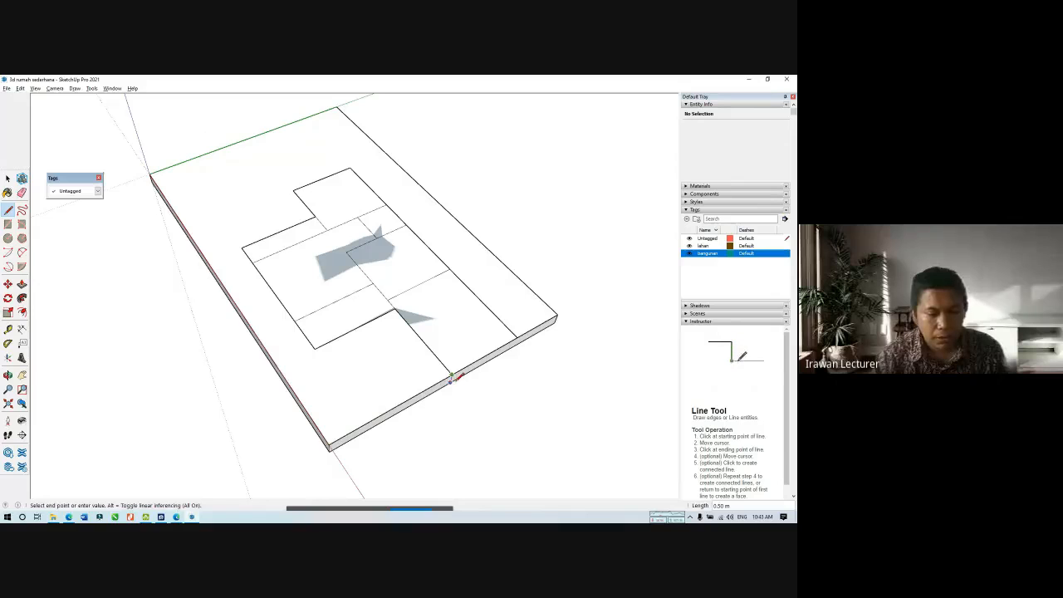
# Offset the lot's five top perimeter edges 0.15 m inward, excluding the front stretch where the building meets the boundary.
pyautogui.press('space')
pyautogui.click(545, 323)
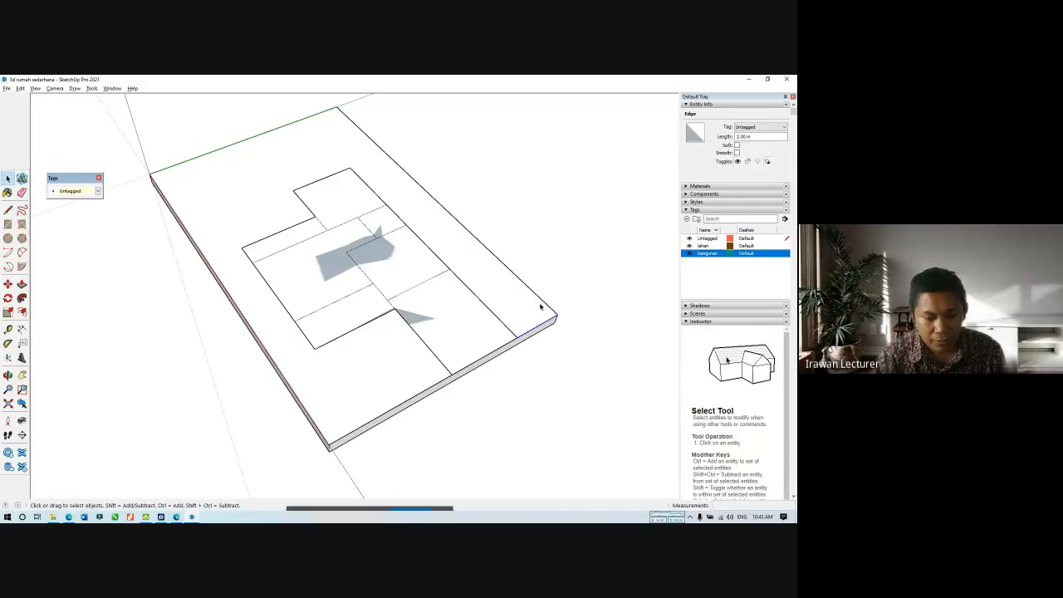
pyautogui.keyDown('shift'); pyautogui.click(541, 304); pyautogui.keyUp('shift')
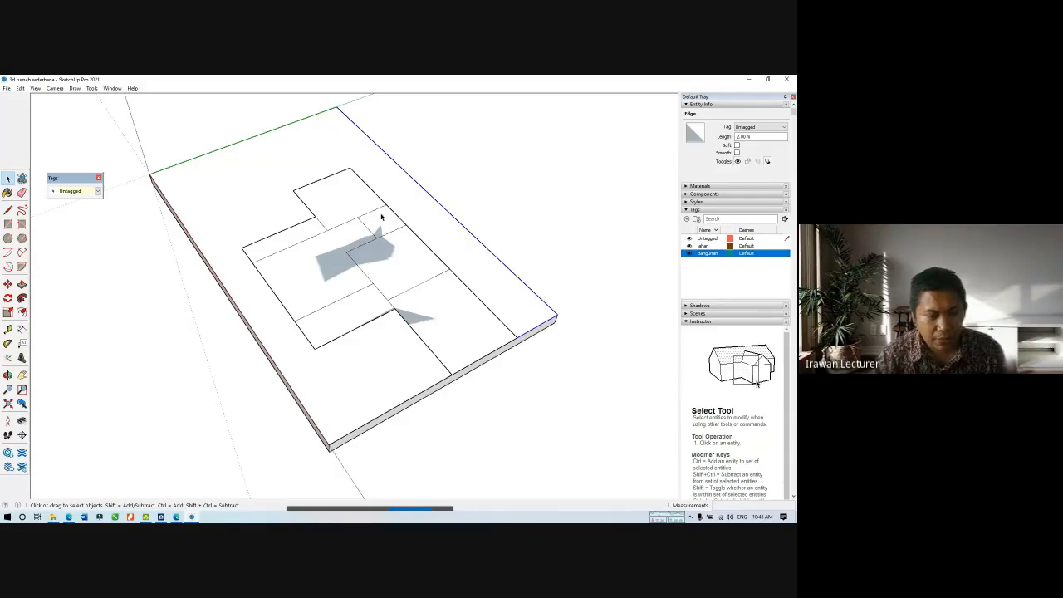
pyautogui.keyDown('shift'); pyautogui.click(250, 141); pyautogui.keyUp('shift')
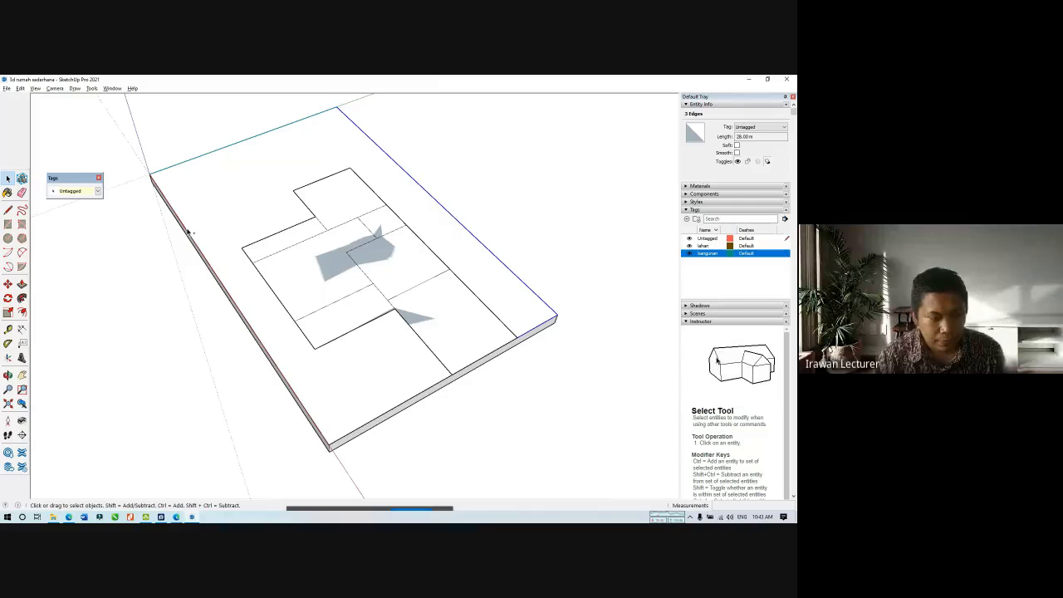
pyautogui.keyDown('shift'); pyautogui.click(200, 253); pyautogui.keyUp('shift')
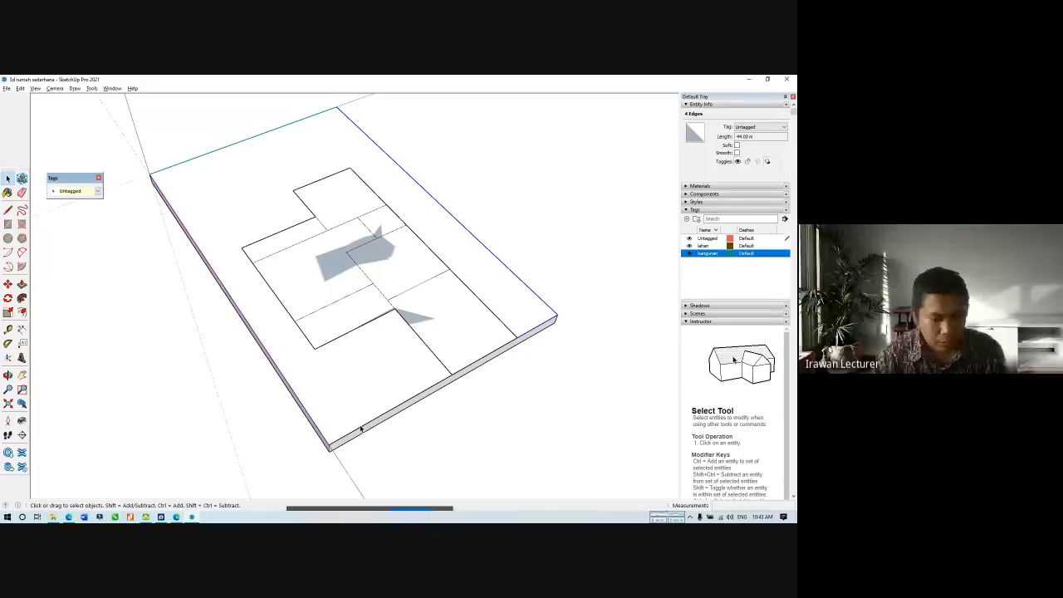
pyautogui.keyDown('shift'); pyautogui.click(360, 430); pyautogui.keyUp('shift')
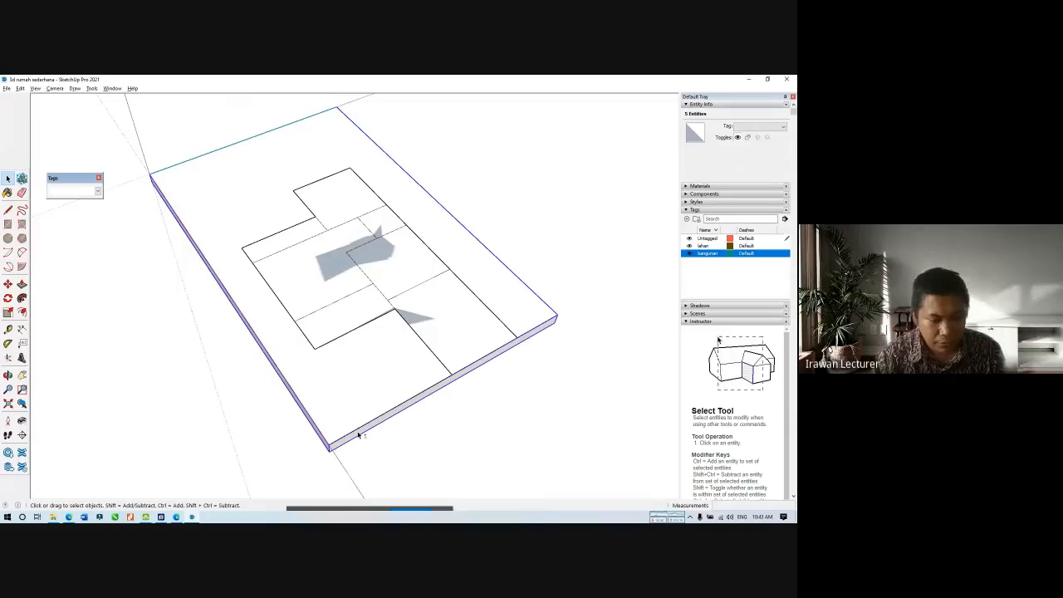
pyautogui.keyDown('shift'); pyautogui.click(352, 436); pyautogui.keyUp('shift')
pyautogui.keyDown('shift'); pyautogui.click(350, 436); pyautogui.keyUp('shift')
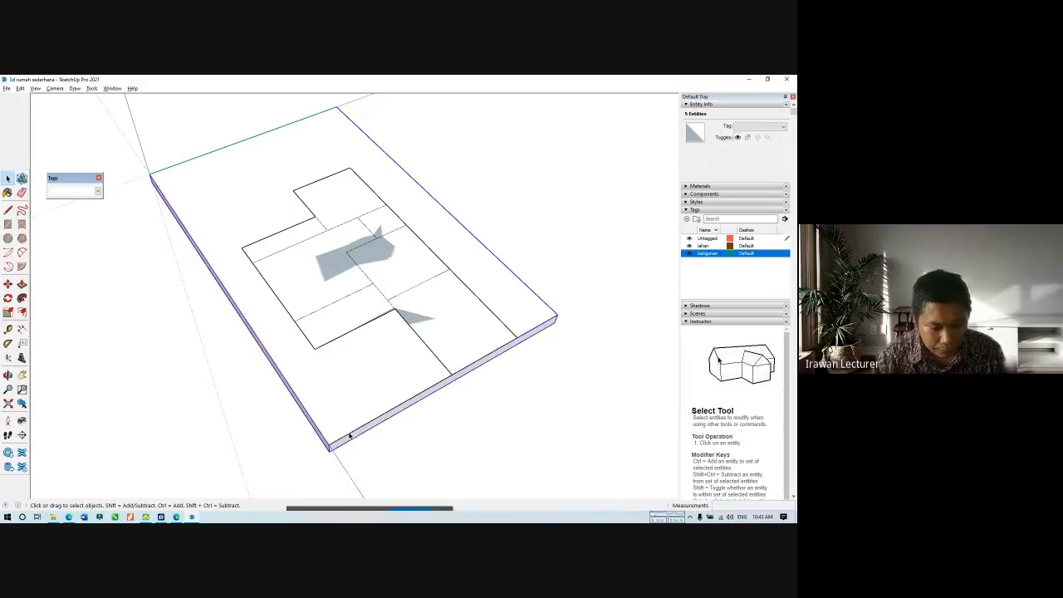
pyautogui.scroll(5, 350, 436)
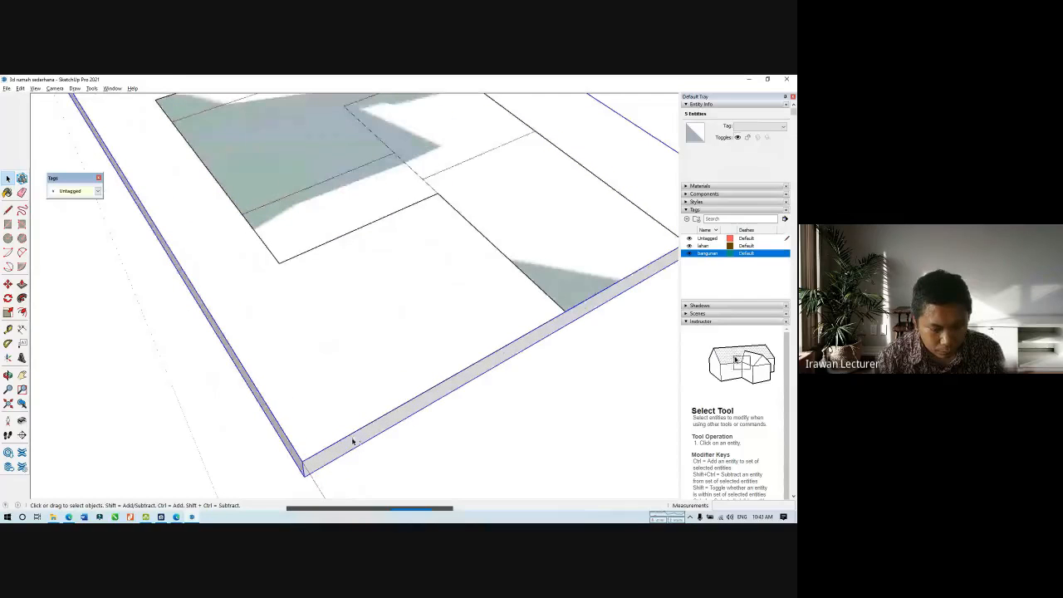
pyautogui.scroll(-5, 353, 442)
pyautogui.moveTo(332, 388); pyautogui.dragTo(340, 304, button='middle')
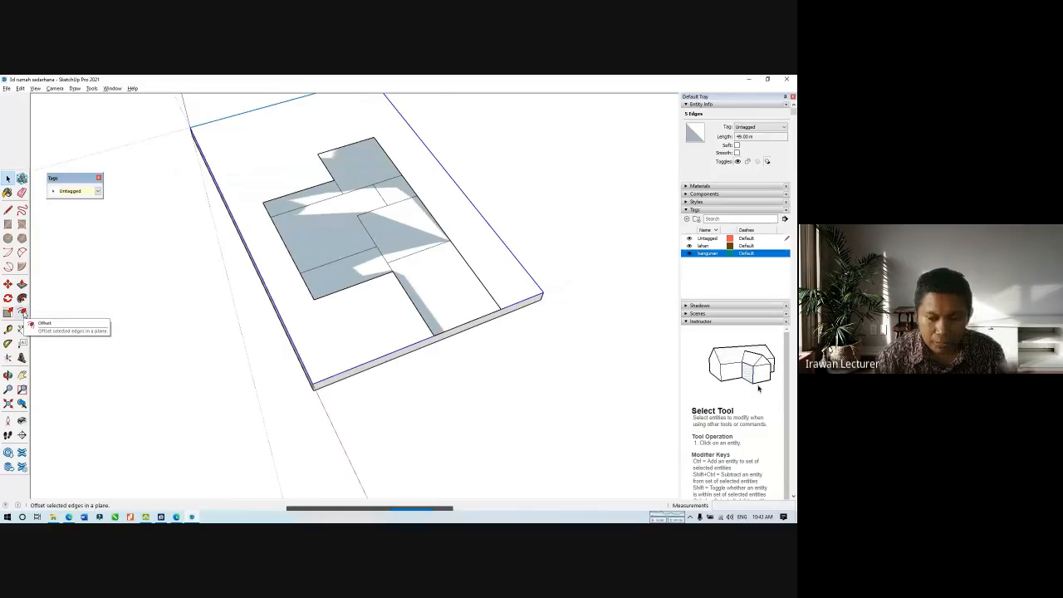
pyautogui.click(22, 313)
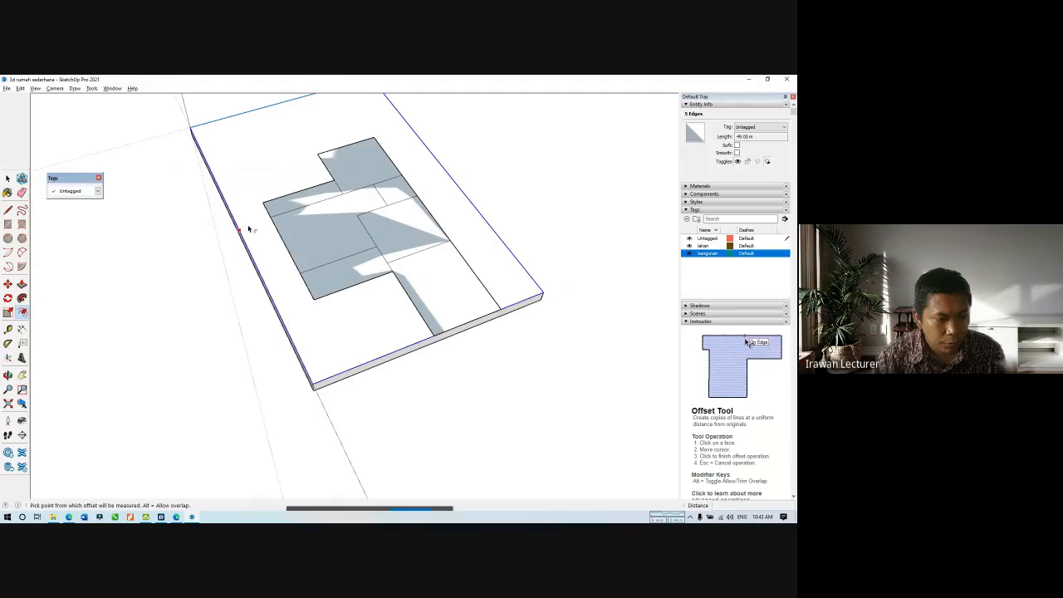
pyautogui.scroll(1, 241, 227)
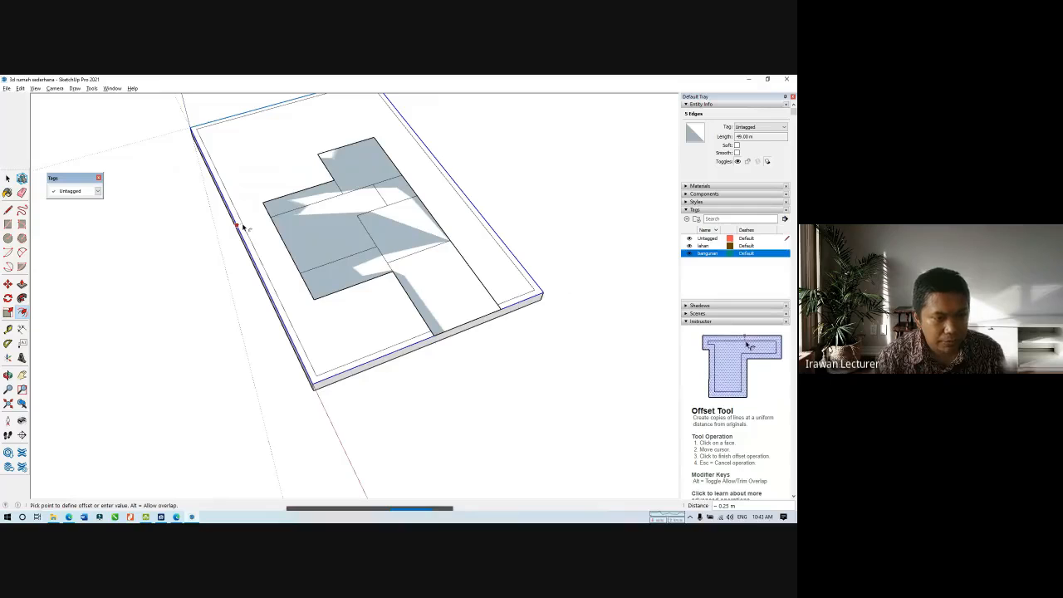
pyautogui.click(240, 227)
pyautogui.scroll(3, 240, 227)
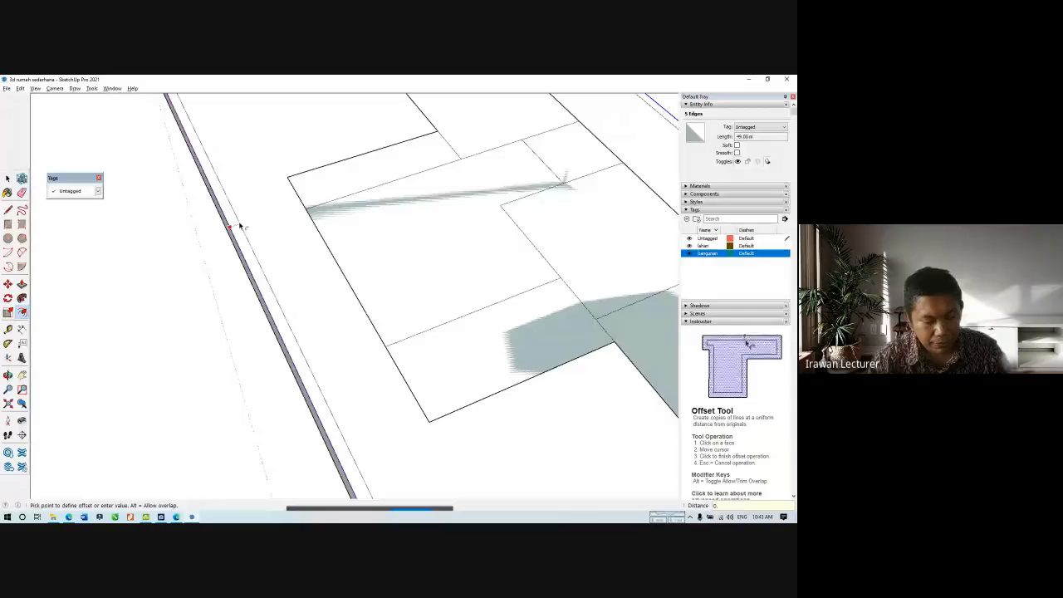
pyautogui.write('0.15')
pyautogui.press('Return')
pyautogui.scroll(-5, 274, 237)
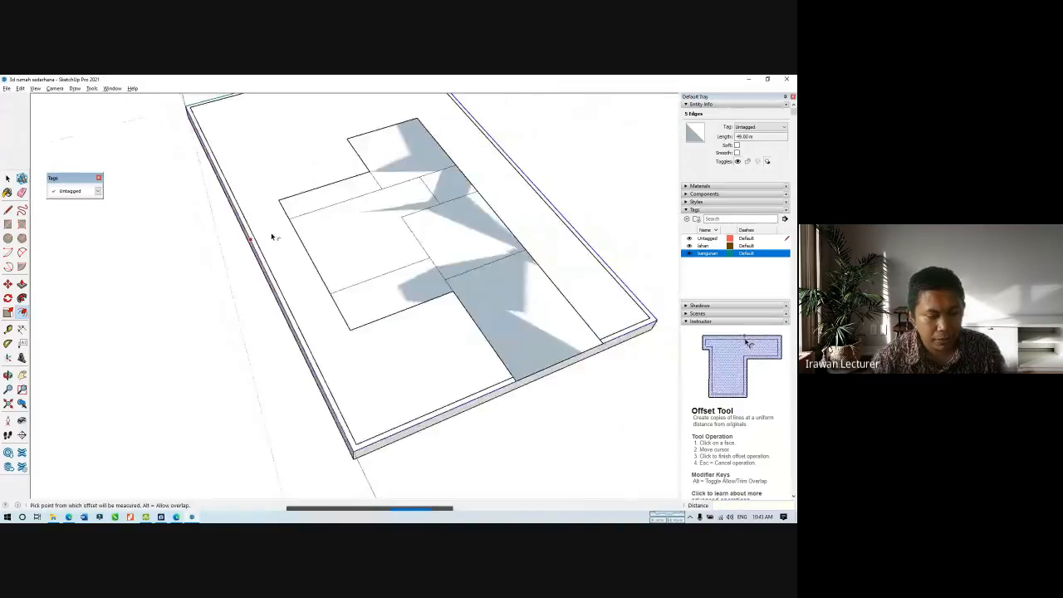
# Close both ends of the 0.15 m perimeter strip with short lines at the two building corners on the lot's front edge.
pyautogui.scroll(3, 526, 337)
pyautogui.scroll(5, 521, 314)
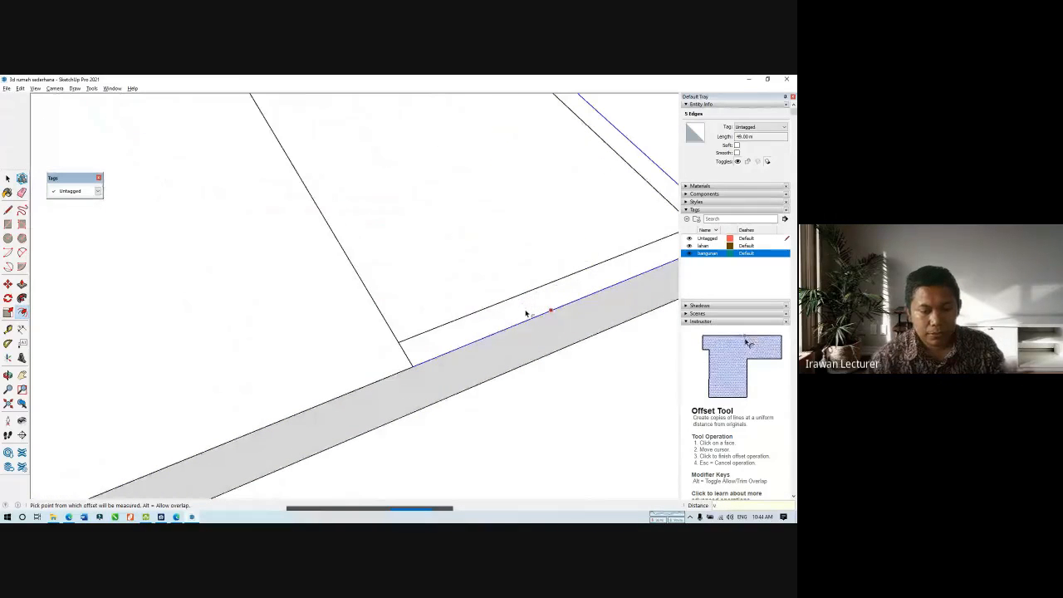
pyautogui.press('space')
pyautogui.press('l')
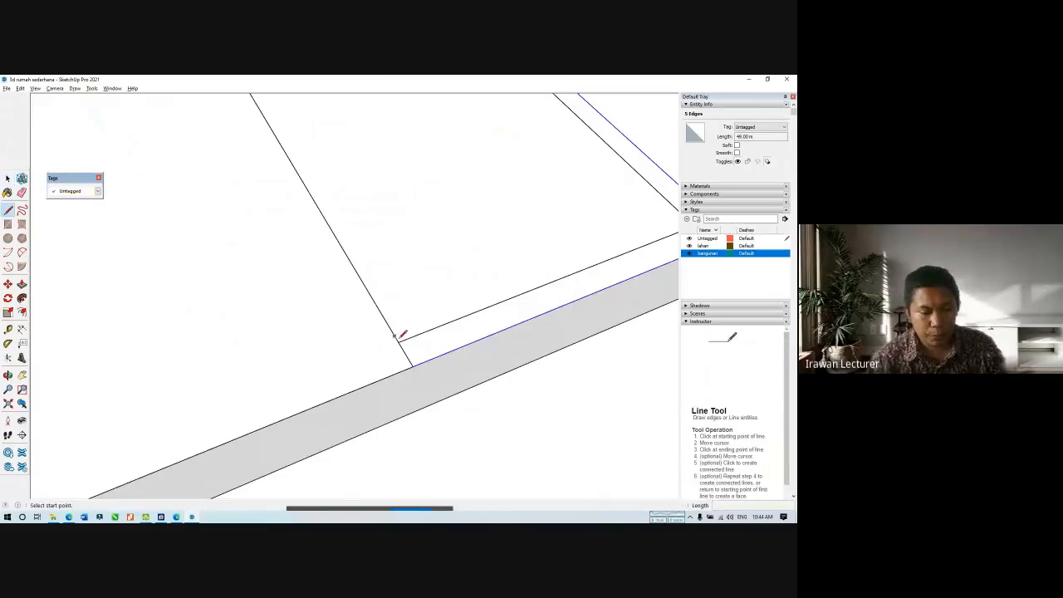
pyautogui.click(398, 342)
pyautogui.click(413, 366)
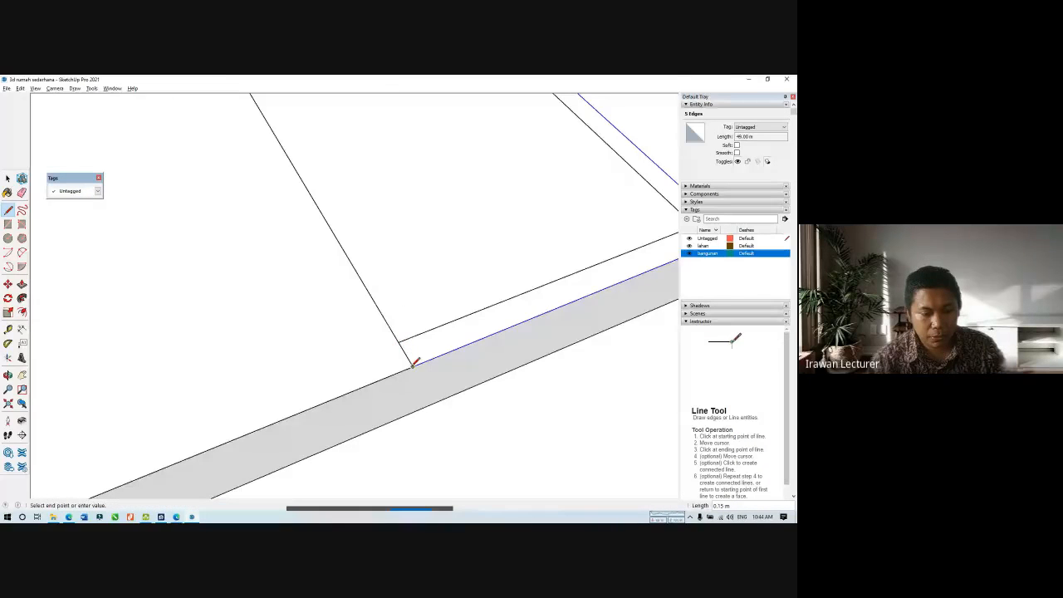
pyautogui.scroll(-4, 490, 255)
pyautogui.press('Escape')
pyautogui.scroll(3, 276, 359)
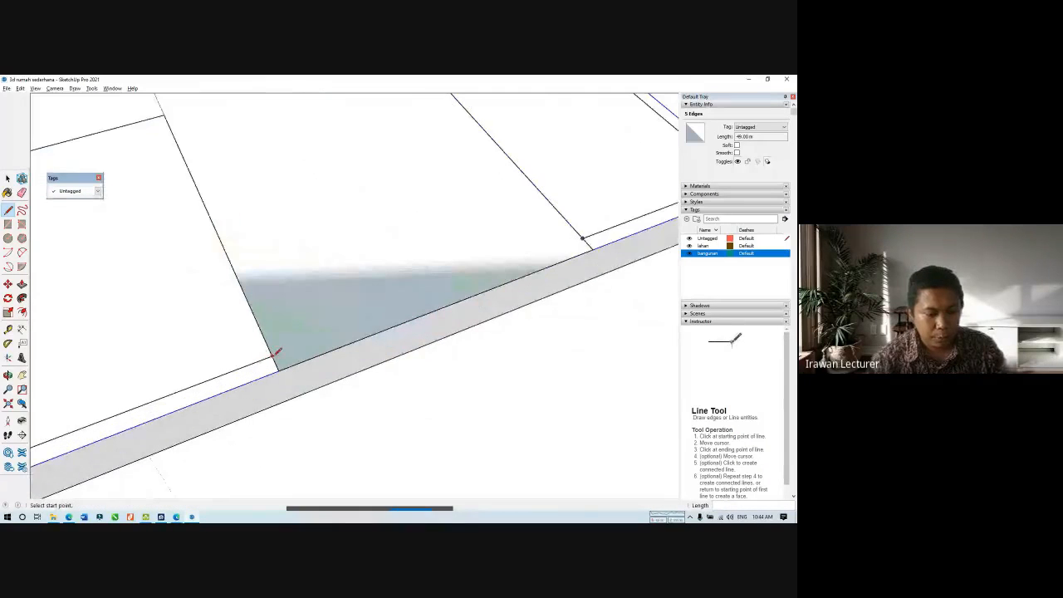
pyautogui.click(272, 357)
pyautogui.click(279, 370)
pyautogui.press('space')
pyautogui.scroll(-4, 493, 255)
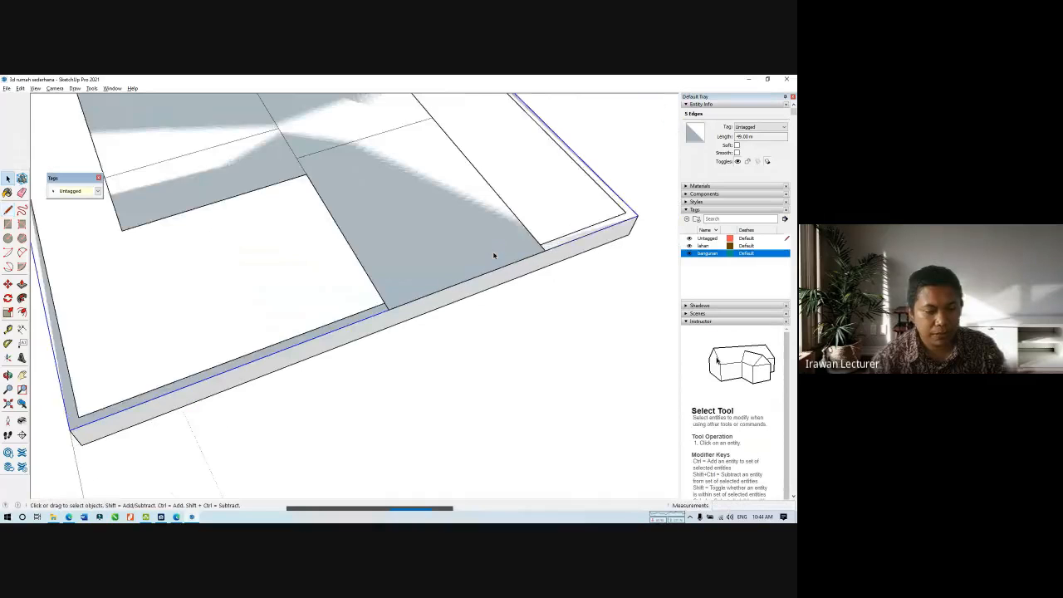
# Make the perimeter strip's face and its bounding edges into a component with the default definition settings.
pyautogui.scroll(-2, 504, 251)
pyautogui.scroll(3, 211, 286)
pyautogui.scroll(4, 240, 308)
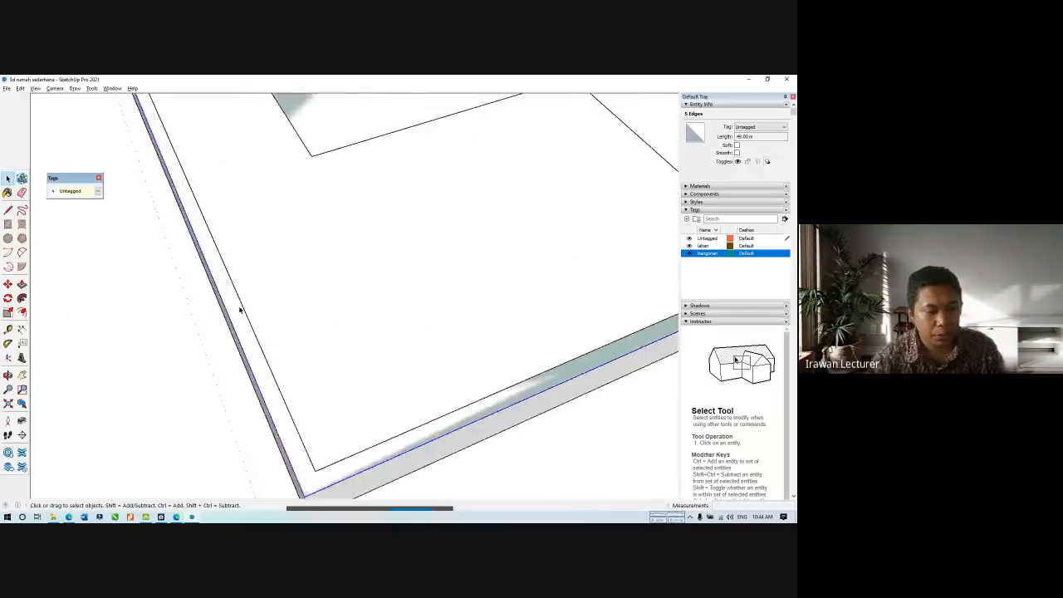
pyautogui.doubleClick(238, 308)
pyautogui.scroll(-3, 239, 309)
pyautogui.scroll(-3, 249, 312)
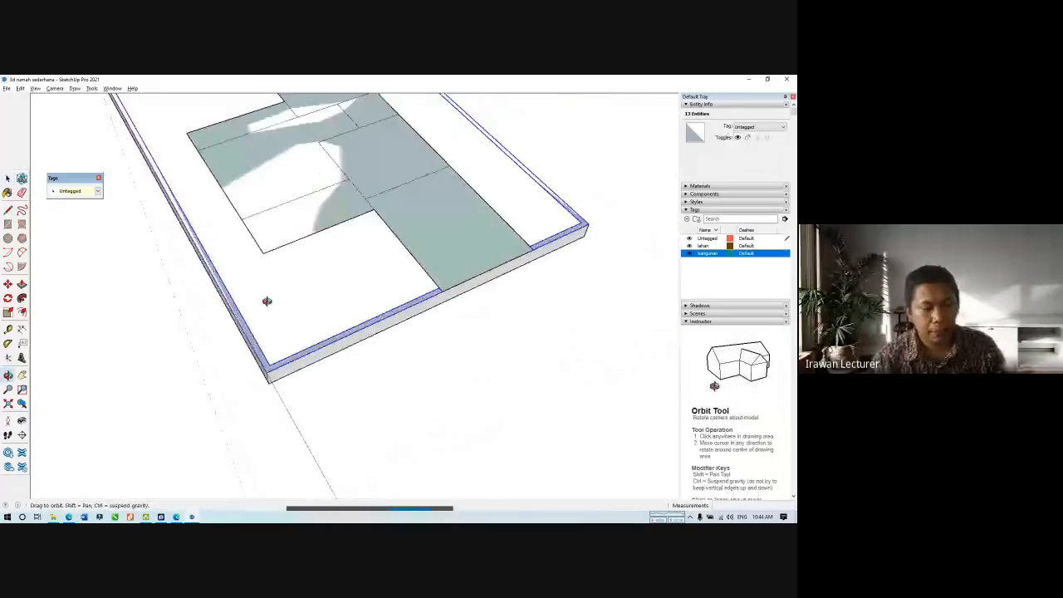
pyautogui.moveTo(266, 302); pyautogui.dragTo(249, 230, button='middle')
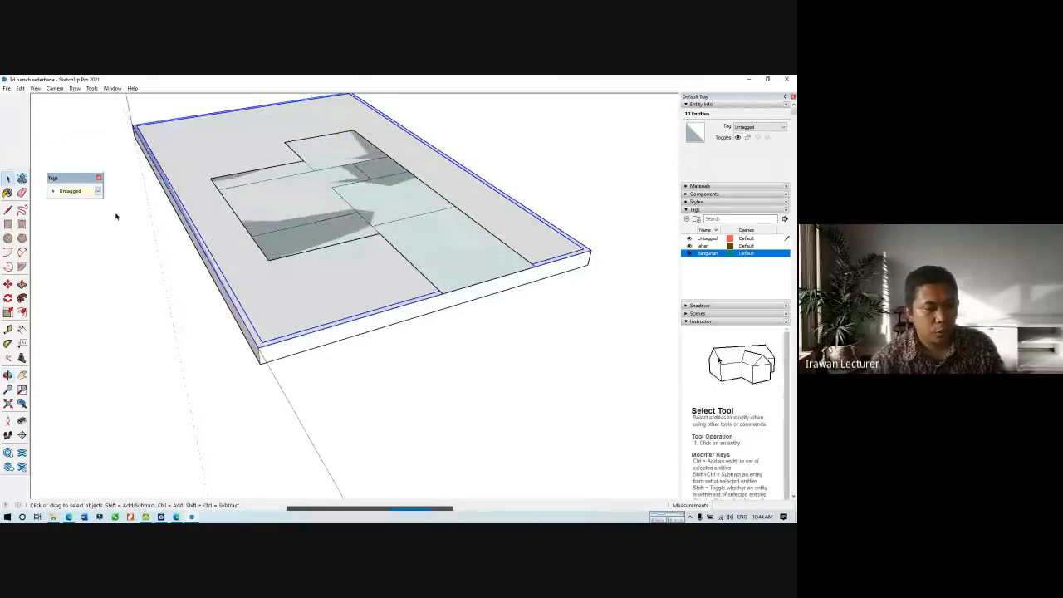
pyautogui.click(22, 179)
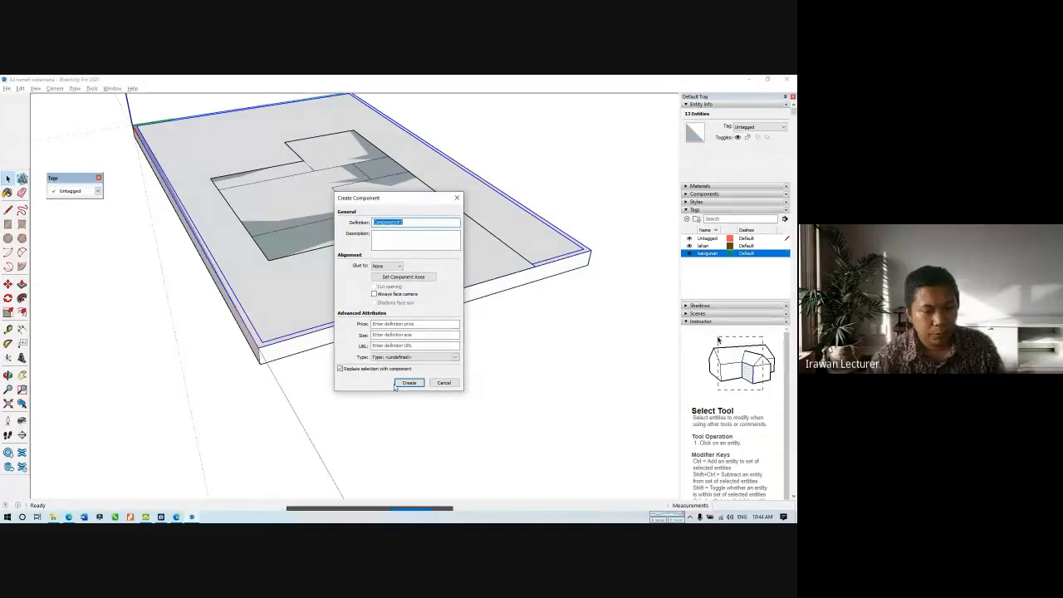
pyautogui.click(407, 383)
# Open the perimeter strip component for editing, push/pull its face up 0.8 m to form the boundary wall, and leave the component.
pyautogui.scroll(3, 249, 331)
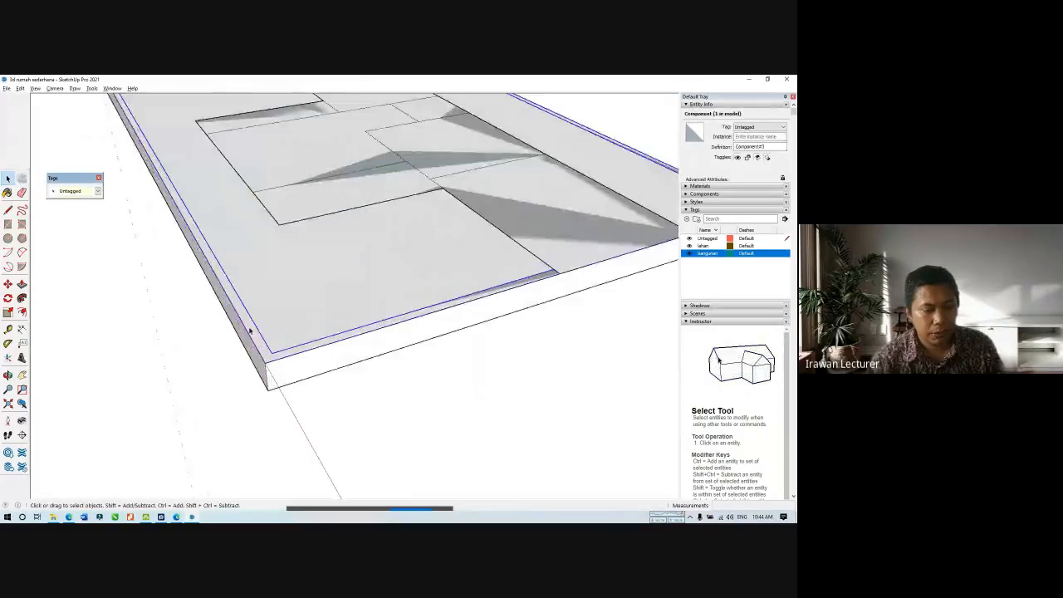
pyautogui.scroll(2, 249, 331)
pyautogui.doubleClick(246, 329)
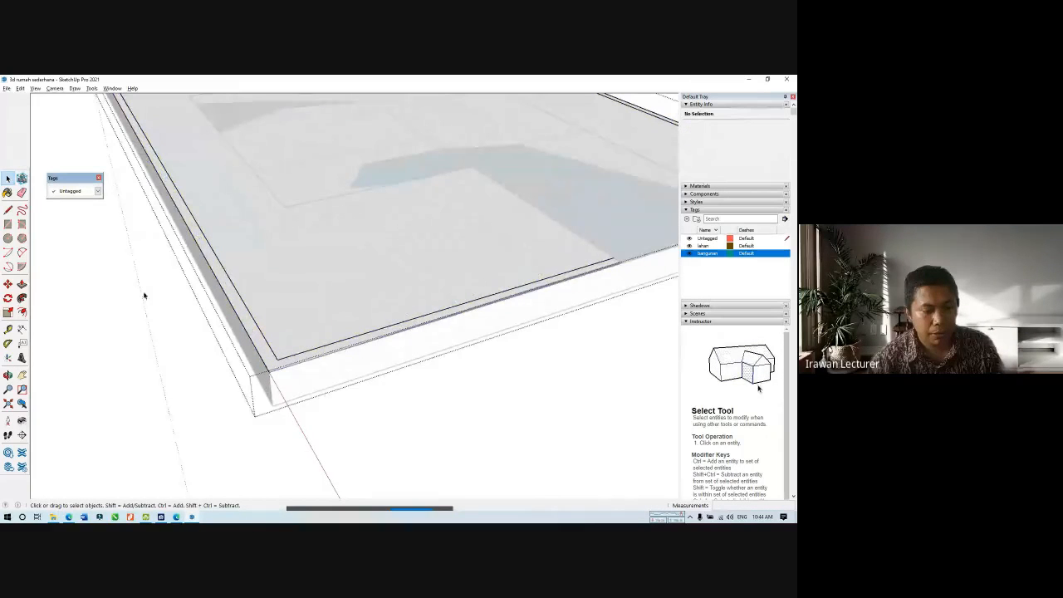
pyautogui.click(22, 284)
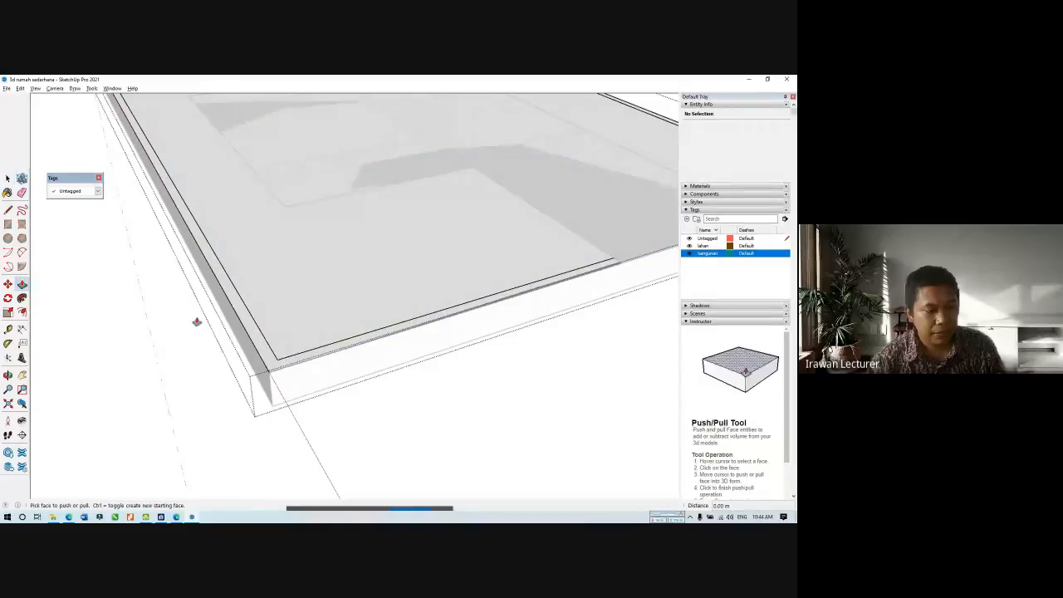
pyautogui.click(250, 319)
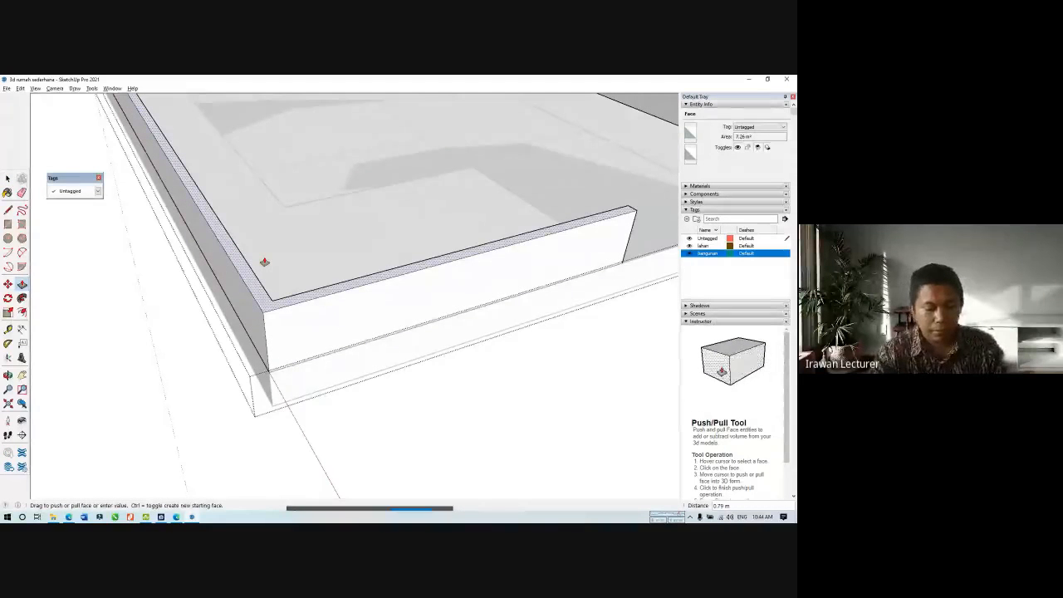
pyautogui.write('0.8')
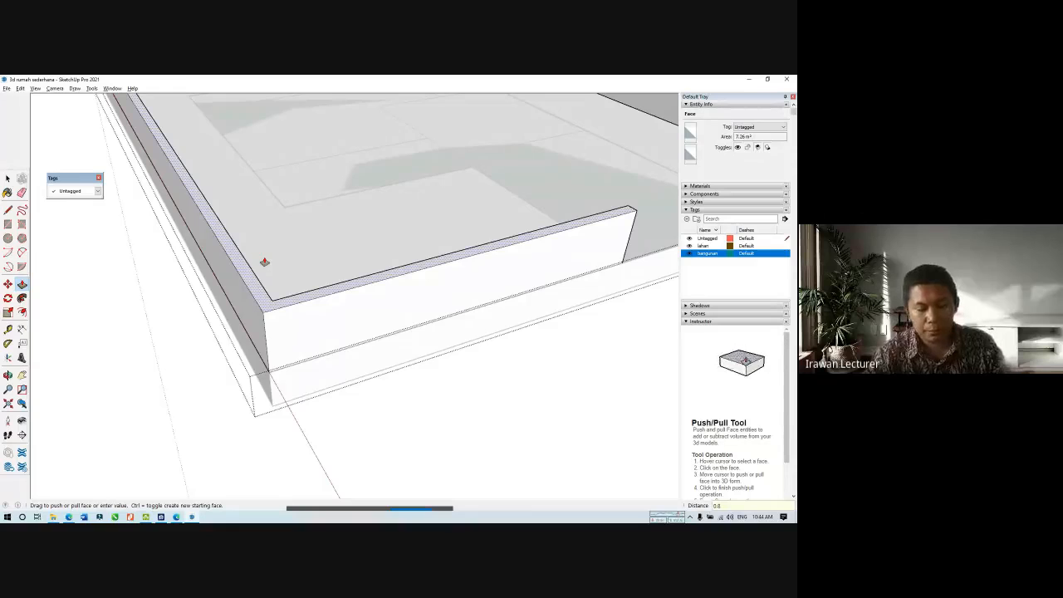
pyautogui.press('Return')
pyautogui.press('space')
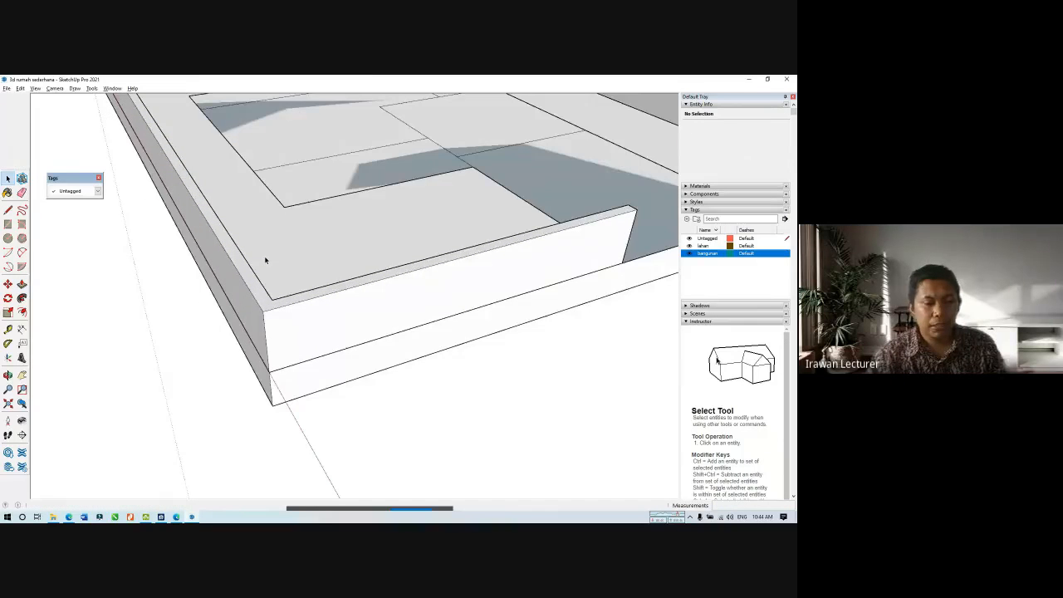
# Inspect the walled lot and the building footprint from several angles.
pyautogui.moveTo(265, 261); pyautogui.dragTo(536, 268, button='middle')
pyautogui.moveTo(537, 268); pyautogui.dragTo(431, 251, button='middle')
pyautogui.scroll(-3, 367, 289)
pyautogui.scroll(4, 422, 249)
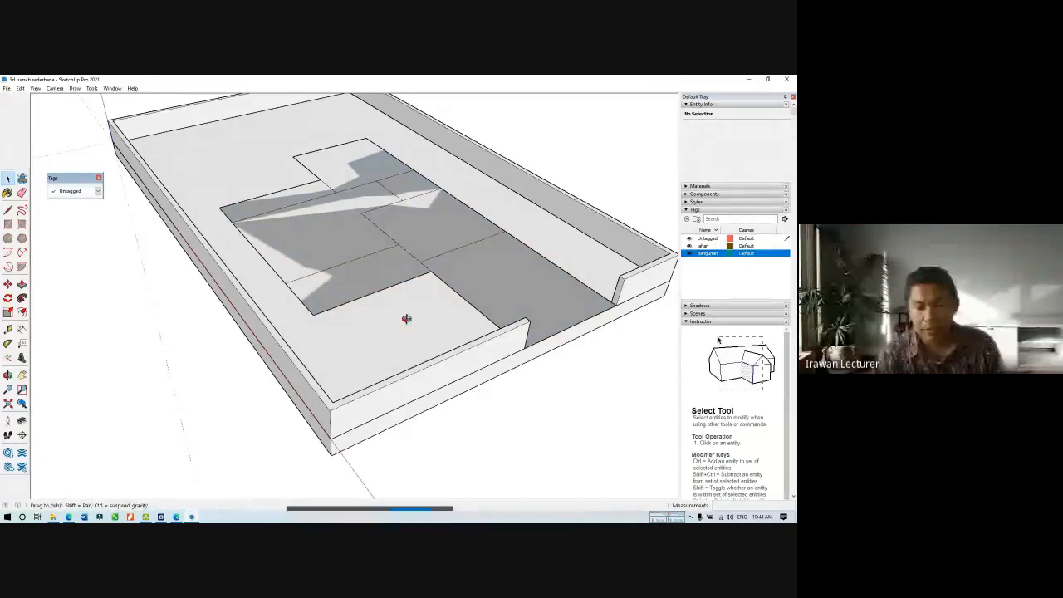
pyautogui.moveTo(306, 306); pyautogui.dragTo(525, 380, button='middle')
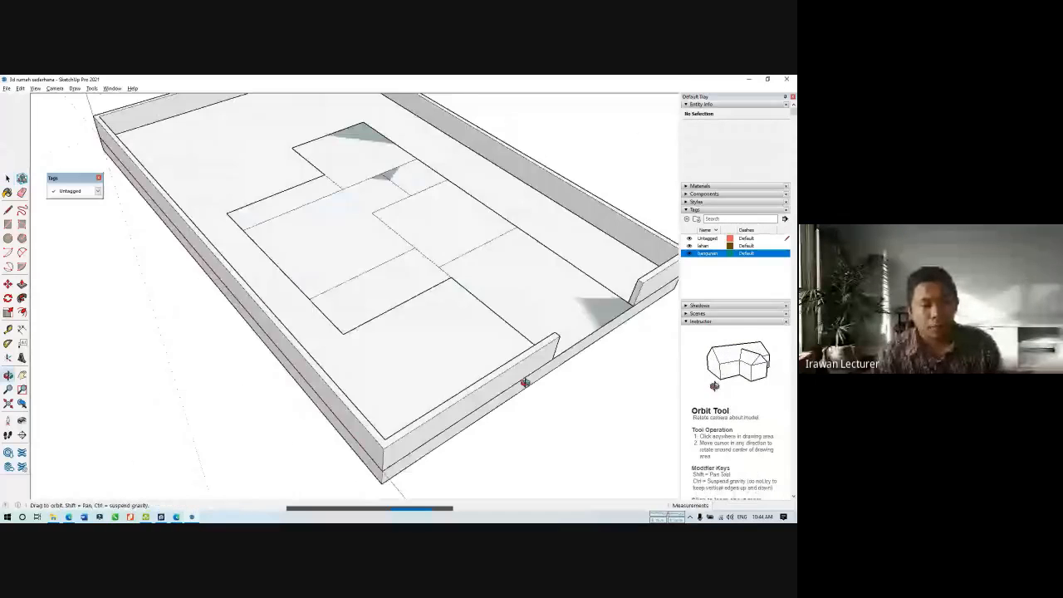
pyautogui.scroll(5, 501, 263)
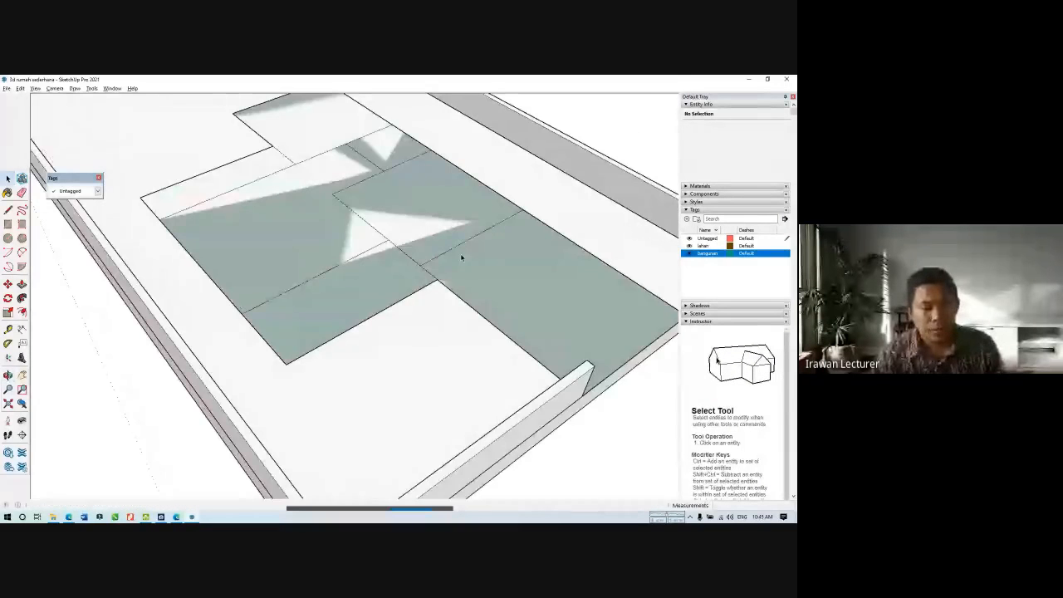
pyautogui.scroll(-5, 337, 319)
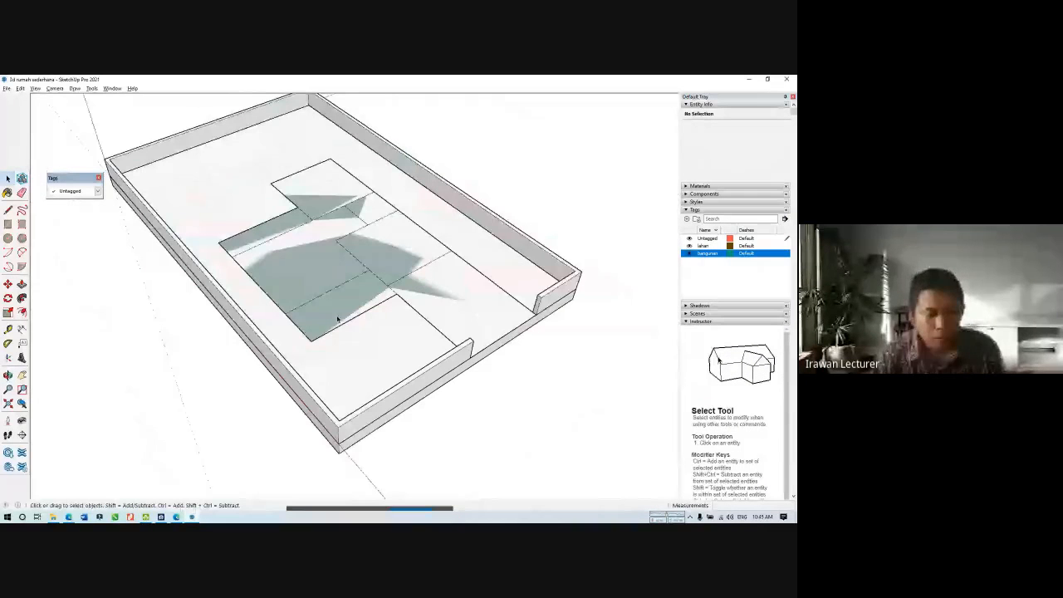
pyautogui.moveTo(337, 319); pyautogui.dragTo(392, 302, button='middle')
# Switch to the brochure image in ACDSee and review its floor plan and the Belakang, Kanan and Kiri elevations.
pyautogui.hotkey('alt', 'Tab')
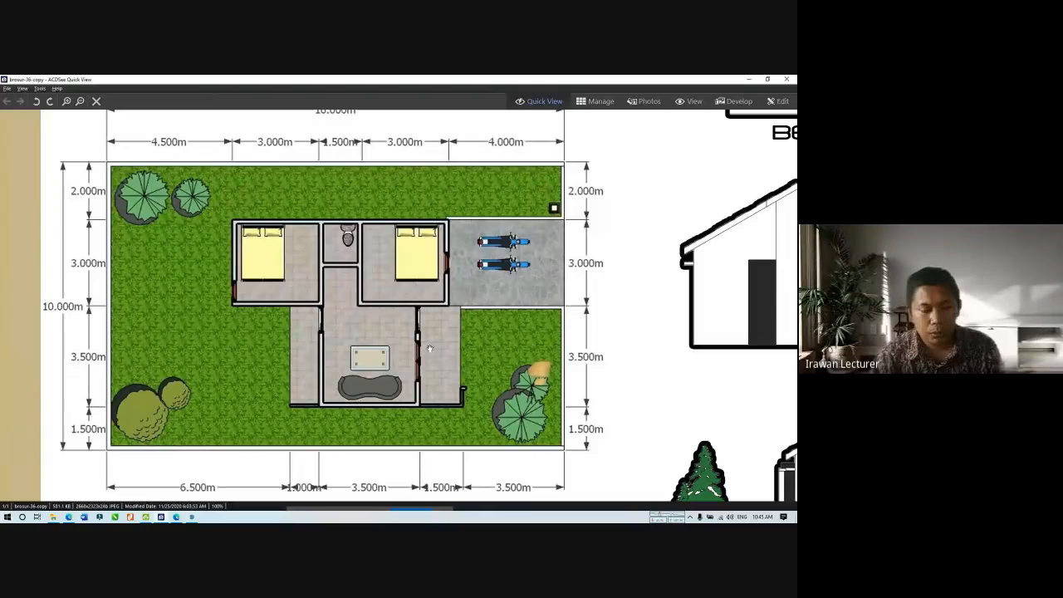
pyautogui.moveTo(517, 296); pyautogui.dragTo(219, 293)
pyautogui.scroll(3, 355, 326)
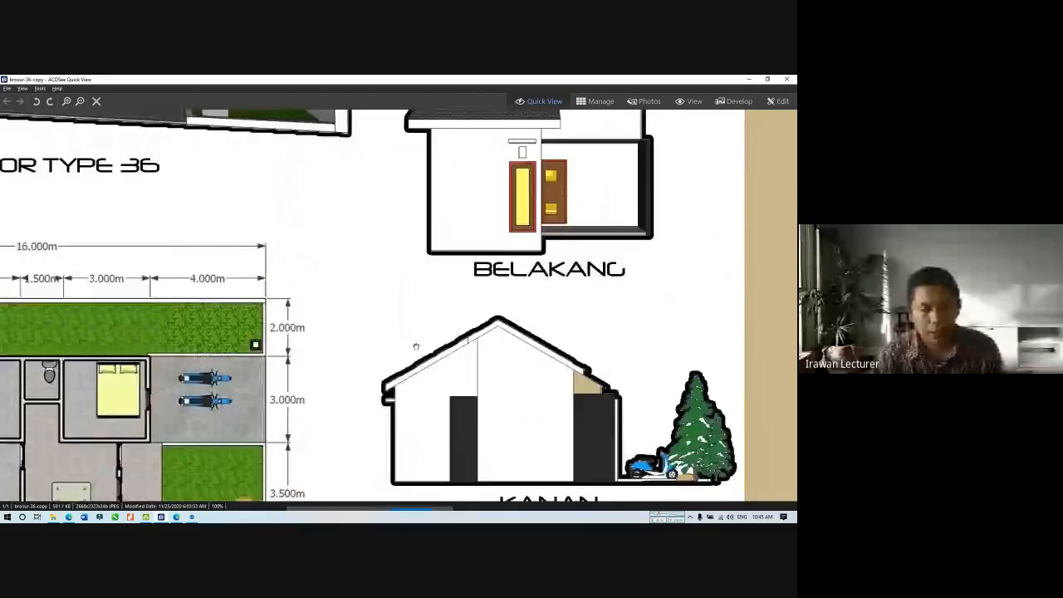
pyautogui.moveTo(354, 325); pyautogui.dragTo(378, 202)
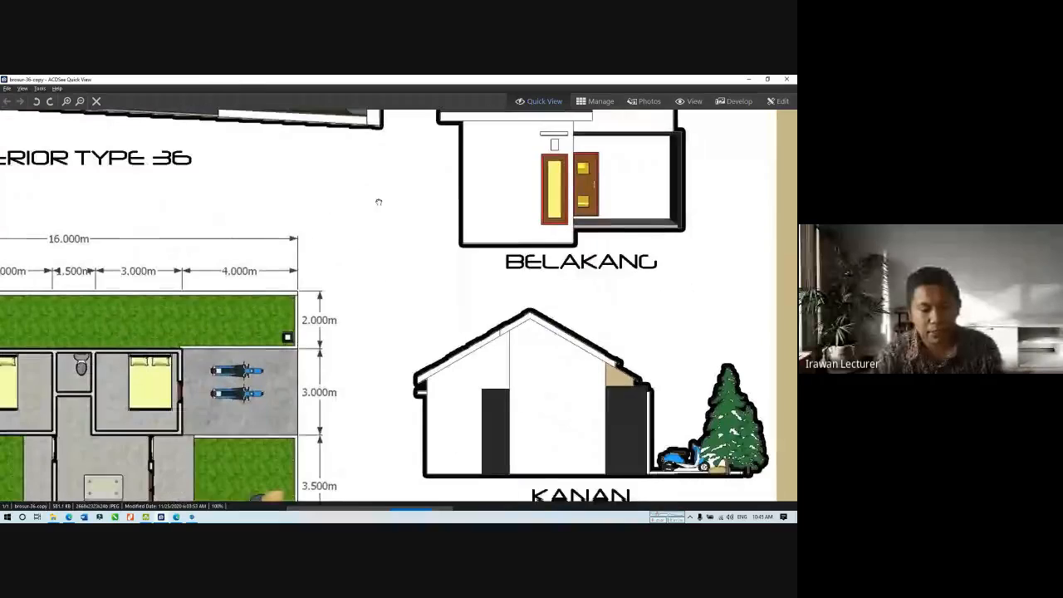
pyautogui.moveTo(432, 352); pyautogui.dragTo(397, 121)
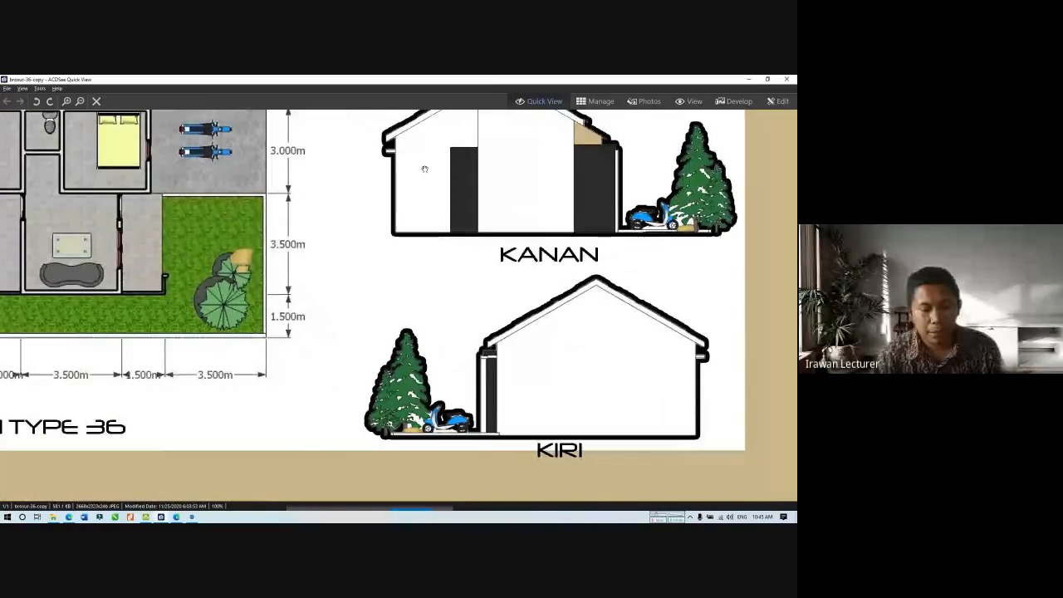
pyautogui.moveTo(422, 207); pyautogui.dragTo(436, 427)
pyautogui.moveTo(399, 226)
pyautogui.mouseDown()
pyautogui.moveTo(394, 319)
pyautogui.moveTo(510, 373)
pyautogui.moveTo(741, 427)
pyautogui.moveTo(745, 521)
pyautogui.moveTo(677, 365)
pyautogui.moveTo(675, 127)
pyautogui.moveTo(690, 108)
pyautogui.mouseUp()
pyautogui.hotkey('alt', 'Tab')
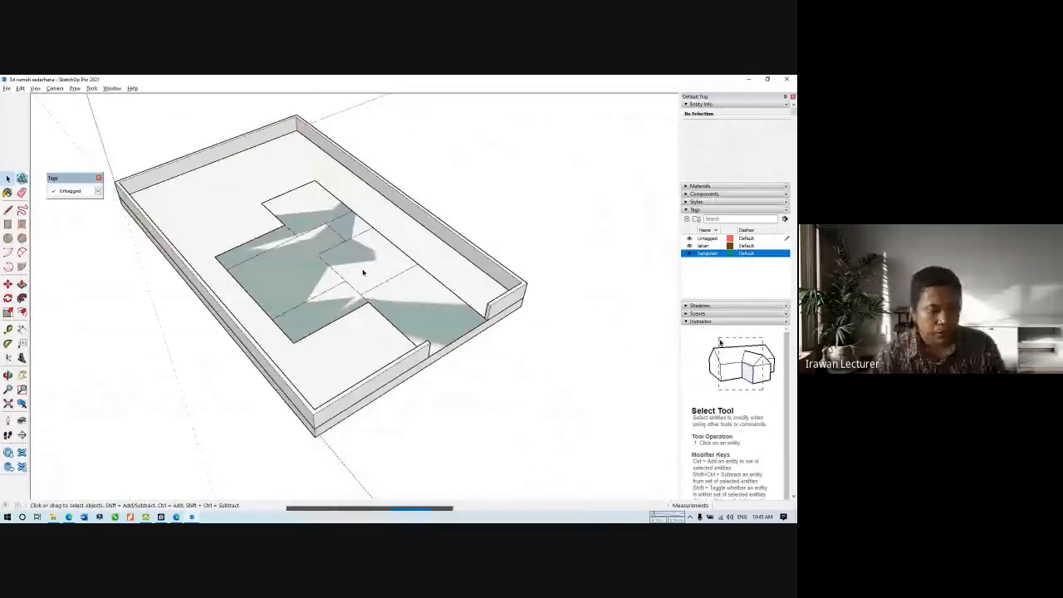
# Compare the model's building footprint and room lines with the brochure's floor plan.
pyautogui.moveTo(363, 272); pyautogui.dragTo(283, 256, button='middle')
pyautogui.hotkey('alt', 'Tab')
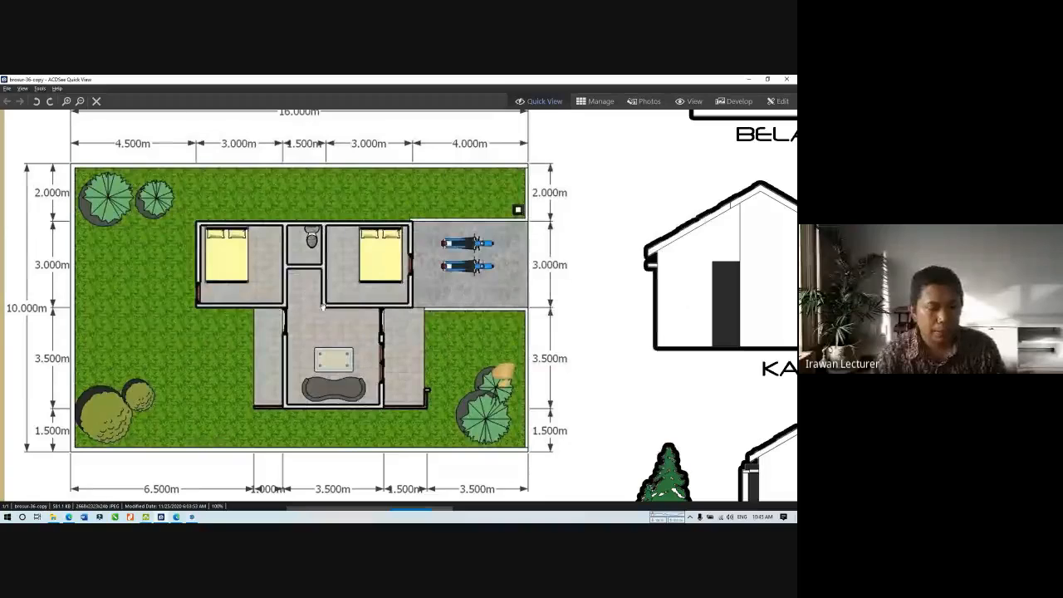
pyautogui.hotkey('alt', 'Tab')
pyautogui.moveTo(247, 273)
pyautogui.mouseDown(button='middle')
pyautogui.moveTo(247, 230)
pyautogui.moveTo(238, 230)
pyautogui.moveTo(429, 213)
pyautogui.moveTo(480, 304)
pyautogui.mouseUp(button='middle')
pyautogui.scroll(-2, 240, 333)
pyautogui.scroll(2, 240, 335)
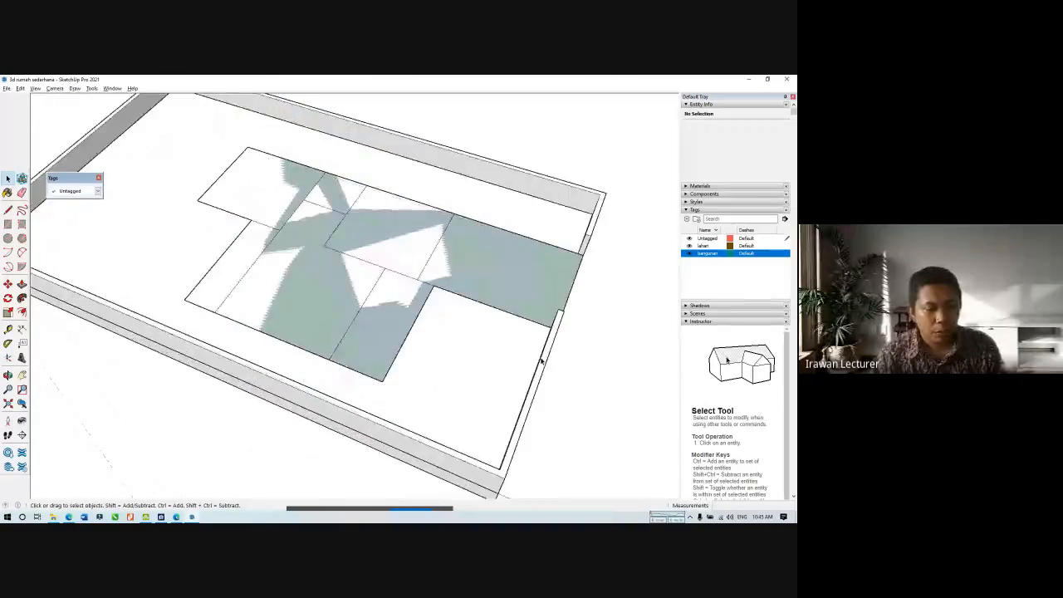
pyautogui.scroll(-2, 506, 354)
pyautogui.moveTo(506, 353)
pyautogui.mouseDown(button='middle')
pyautogui.moveTo(385, 334)
pyautogui.moveTo(308, 349)
pyautogui.mouseUp(button='middle')
pyautogui.scroll(3, 307, 341)
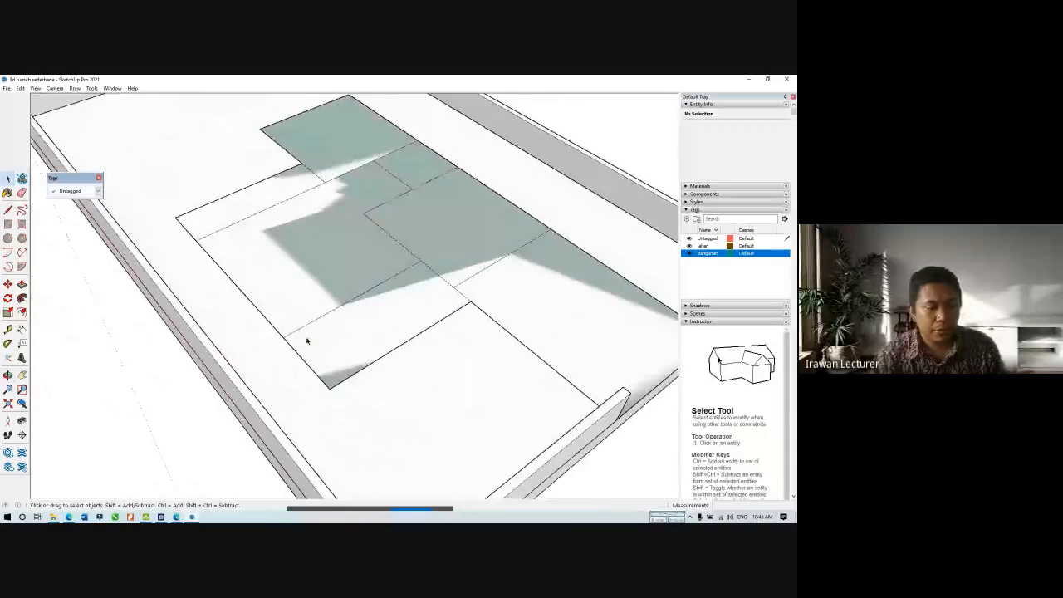
pyautogui.scroll(-2, 307, 340)
pyautogui.scroll(1, 347, 420)
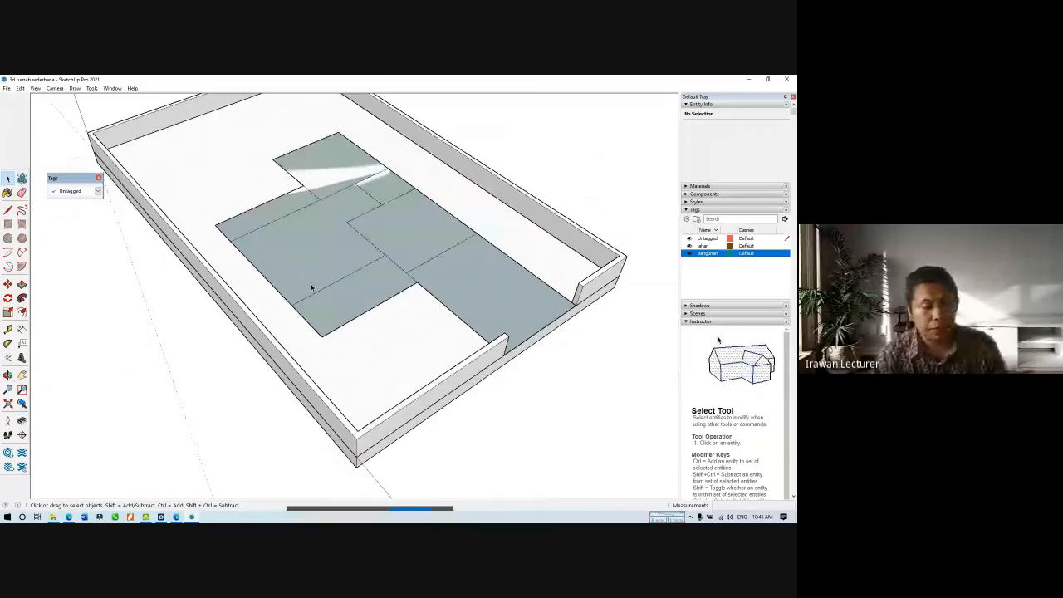
# Draw a 0.15 by 0.15 m rectangle on the lot surface just outside the building footprint's rear corner.
pyautogui.moveTo(311, 285)
pyautogui.mouseDown(button='middle')
pyautogui.moveTo(385, 304)
pyautogui.moveTo(420, 344)
pyautogui.mouseUp(button='middle')
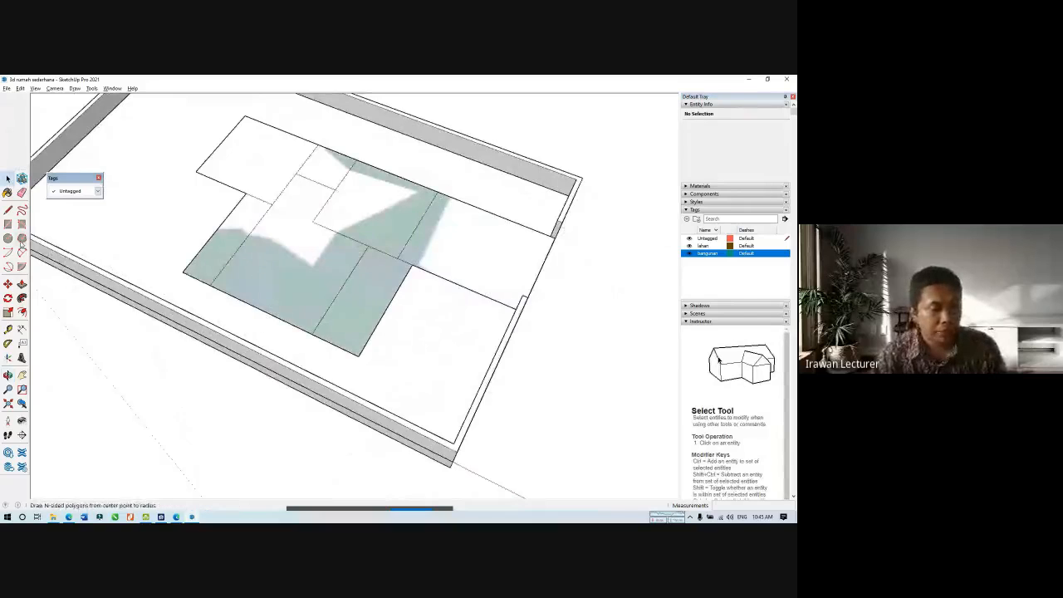
pyautogui.click(7, 224)
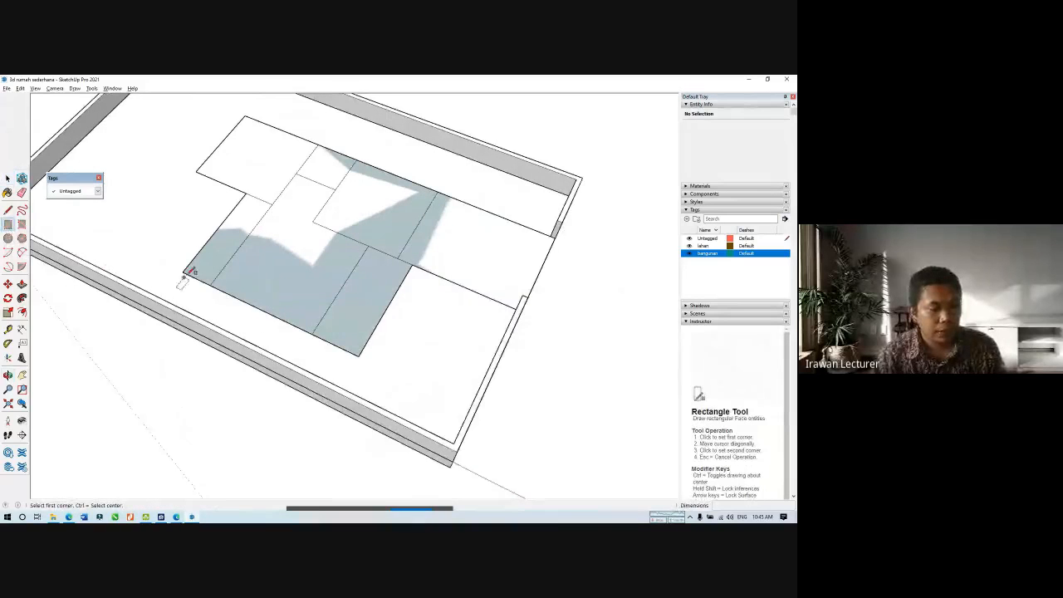
pyautogui.scroll(5, 177, 257)
pyautogui.scroll(2, 166, 259)
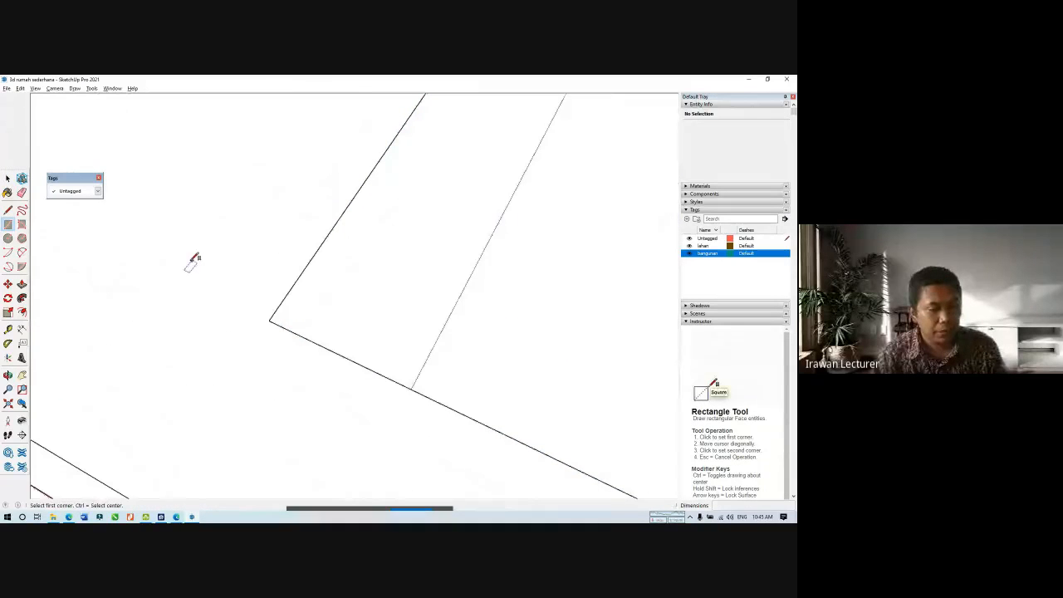
pyautogui.click(188, 260)
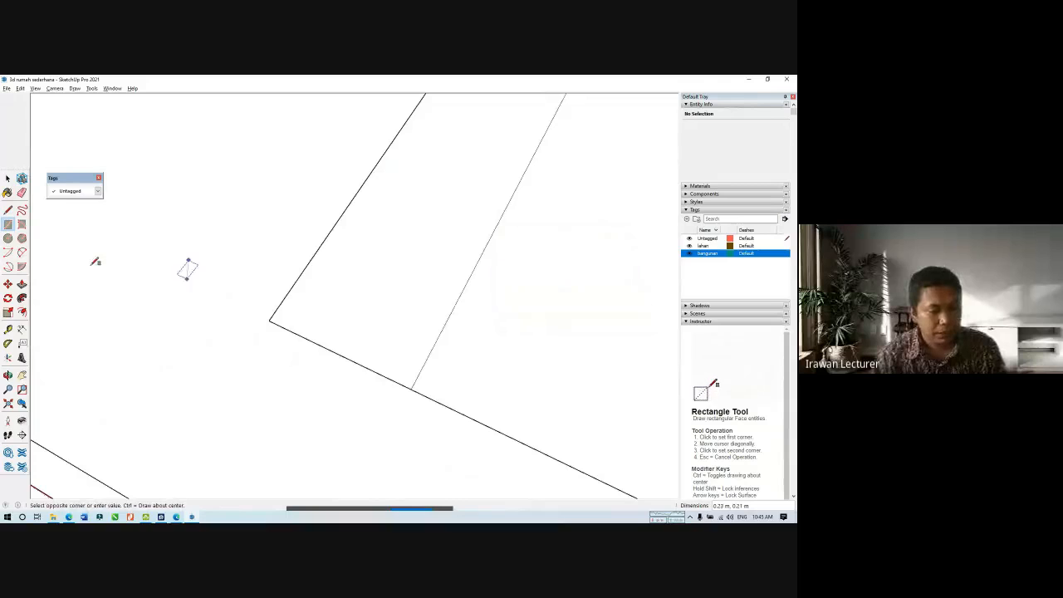
pyautogui.scroll(1, 247, 278)
pyautogui.scroll(1, 200, 244)
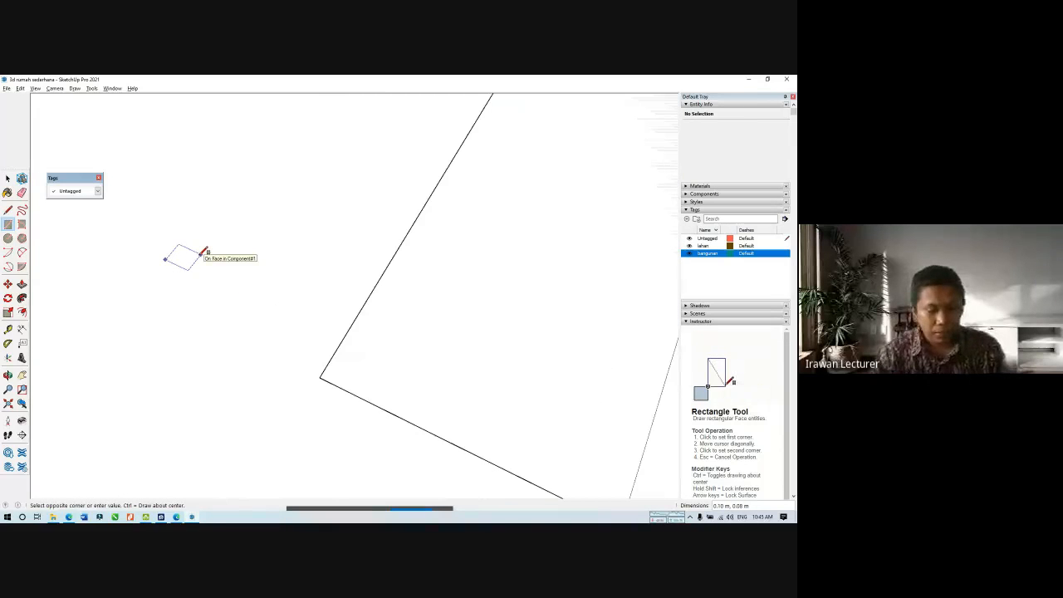
pyautogui.write('0.15')
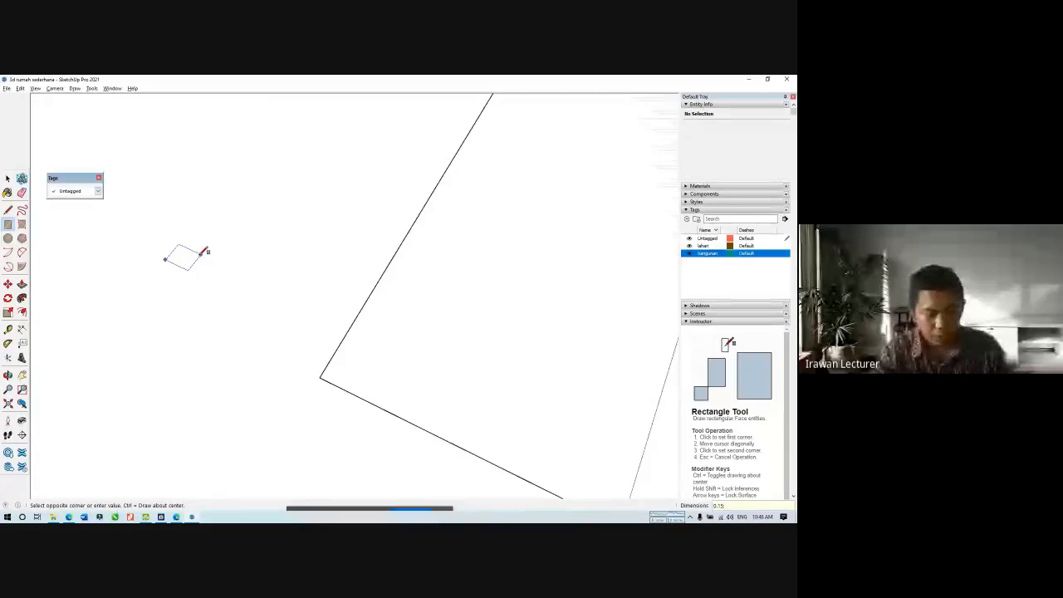
pyautogui.write('0.15')
pyautogui.press('Return')
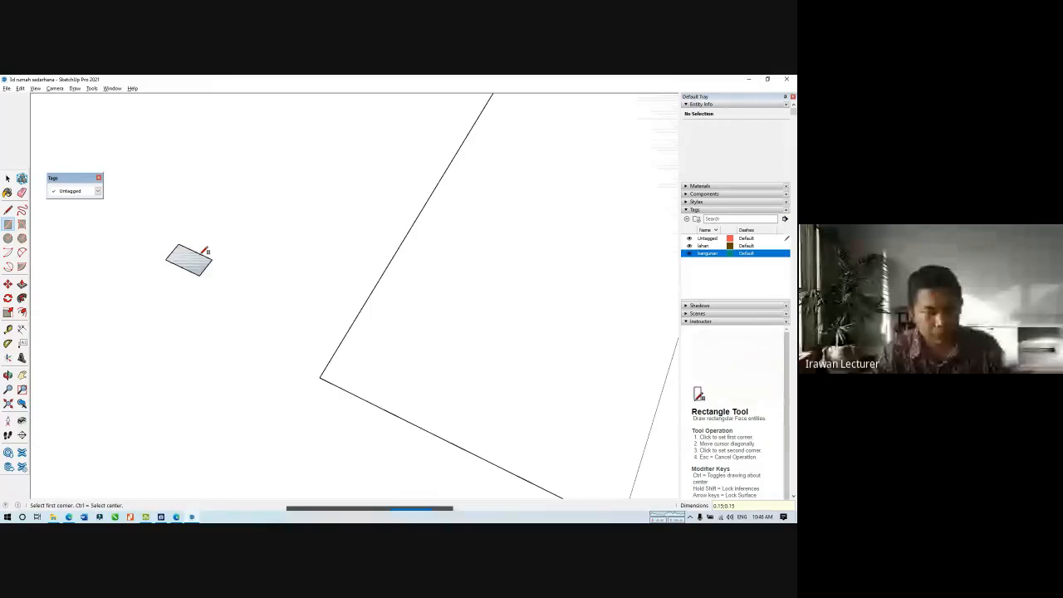
# Undo the small rectangle drawn on the lot surface outside the building footprint's rear corner.
pyautogui.scroll(-2, 205, 251)
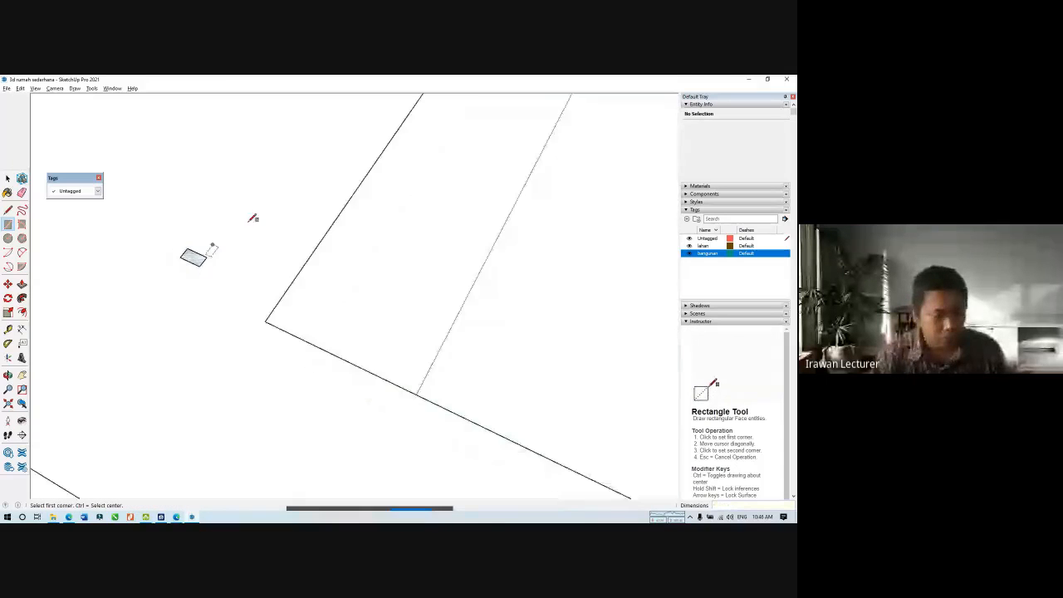
pyautogui.moveTo(254, 216)
pyautogui.mouseDown(button='middle')
pyautogui.moveTo(166, 227)
pyautogui.moveTo(178, 226)
pyautogui.mouseUp(button='middle')
pyautogui.scroll(5, 177, 226)
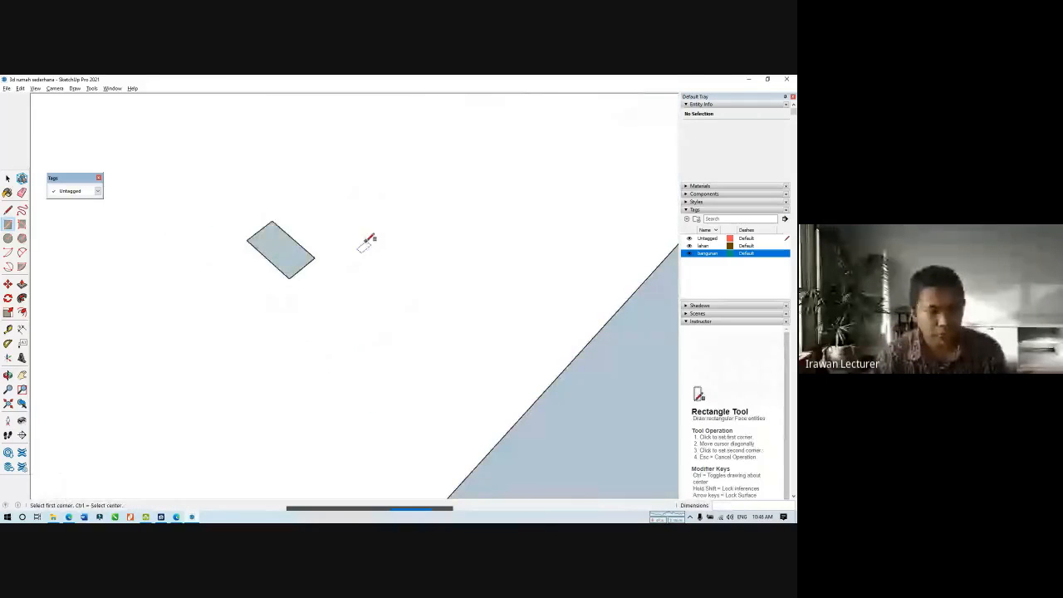
pyautogui.hotkey('ctrl', 'z')
# Draw a 0.15 by 0.15 m square on the lot surface just outside the building footprint's corner.
pyautogui.click(289, 223)
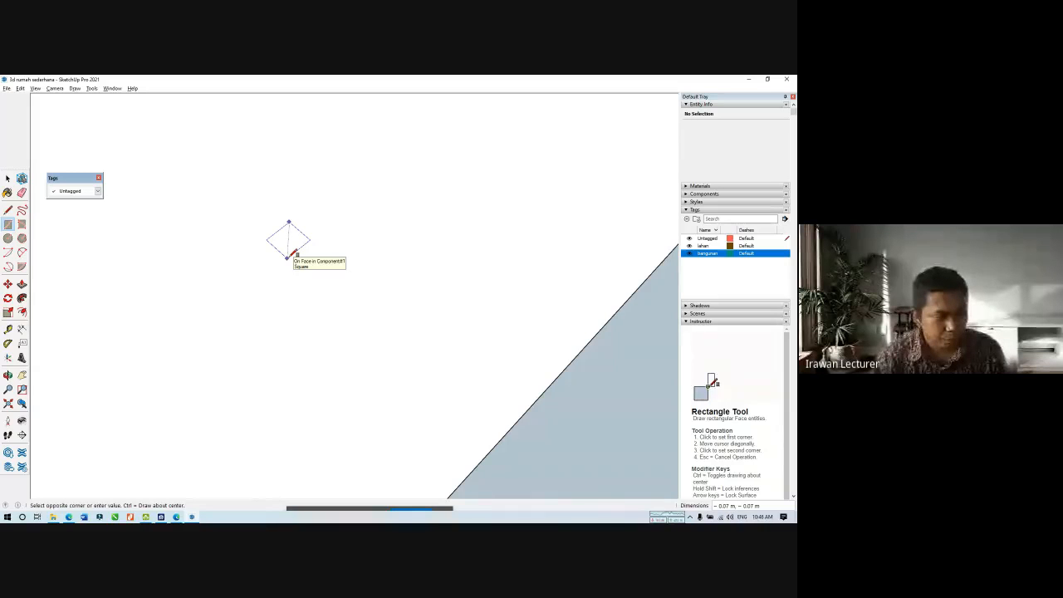
pyautogui.write('0.15,0.')
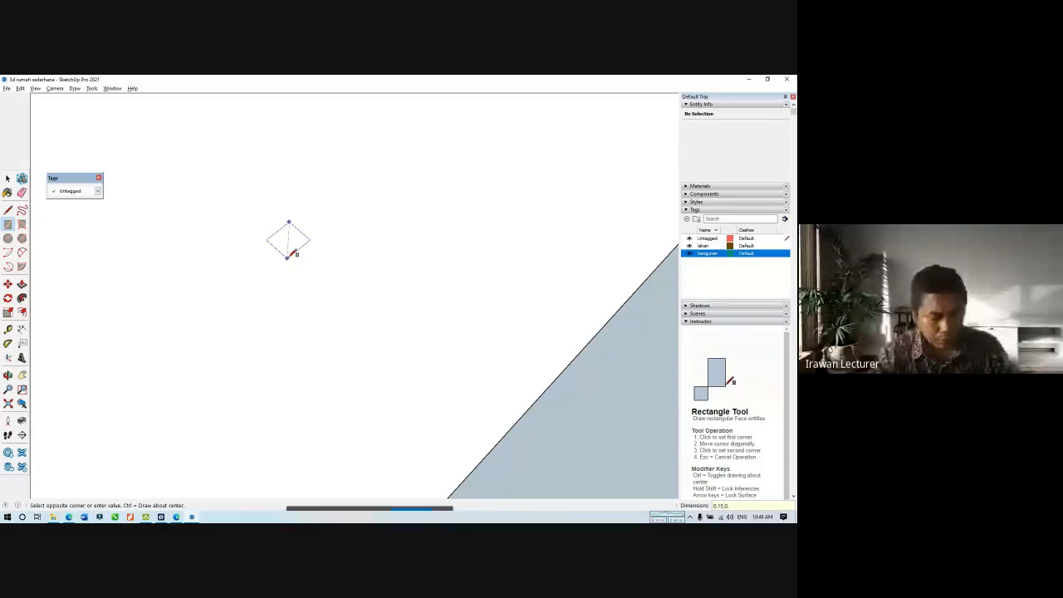
pyautogui.write('15')
pyautogui.press('Return')
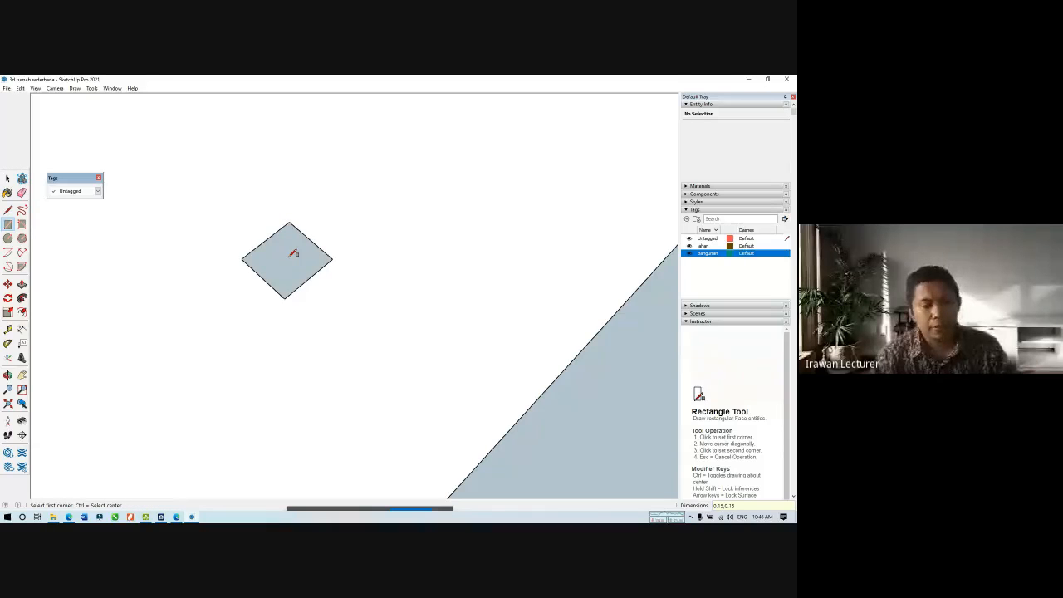
# Select the whole small square outside the building footprint and delete it.
pyautogui.press('space')
pyautogui.moveTo(205, 190); pyautogui.dragTo(433, 381)
pyautogui.scroll(-3, 282, 270)
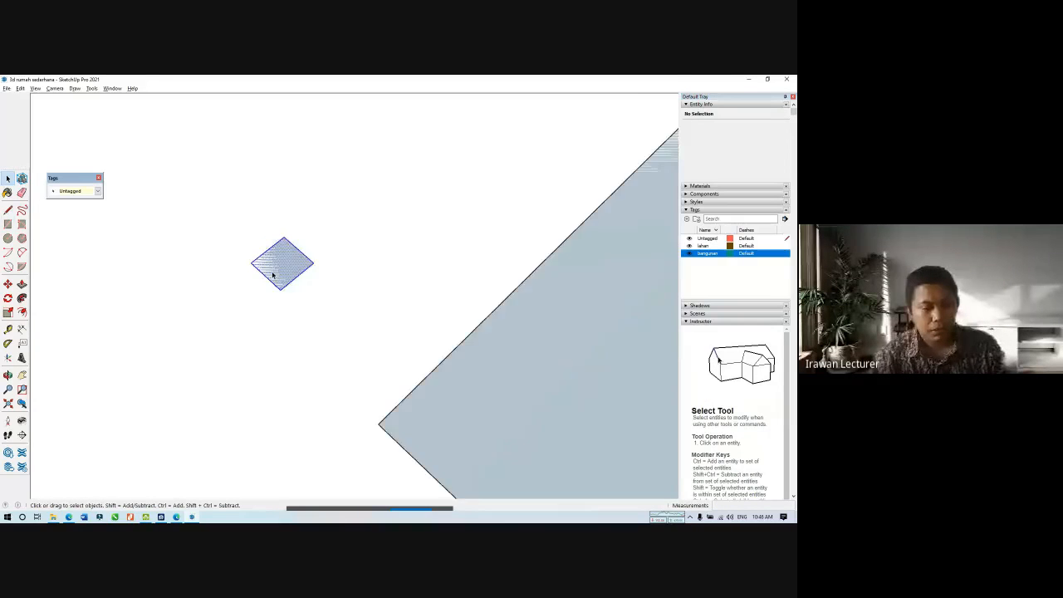
pyautogui.scroll(-5, 309, 266)
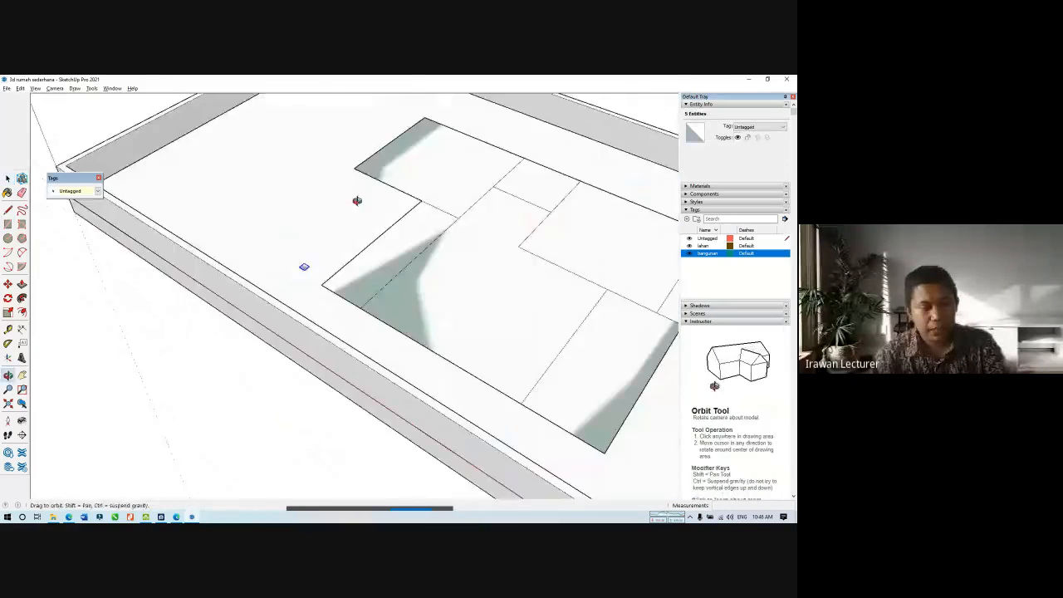
pyautogui.press('Delete')
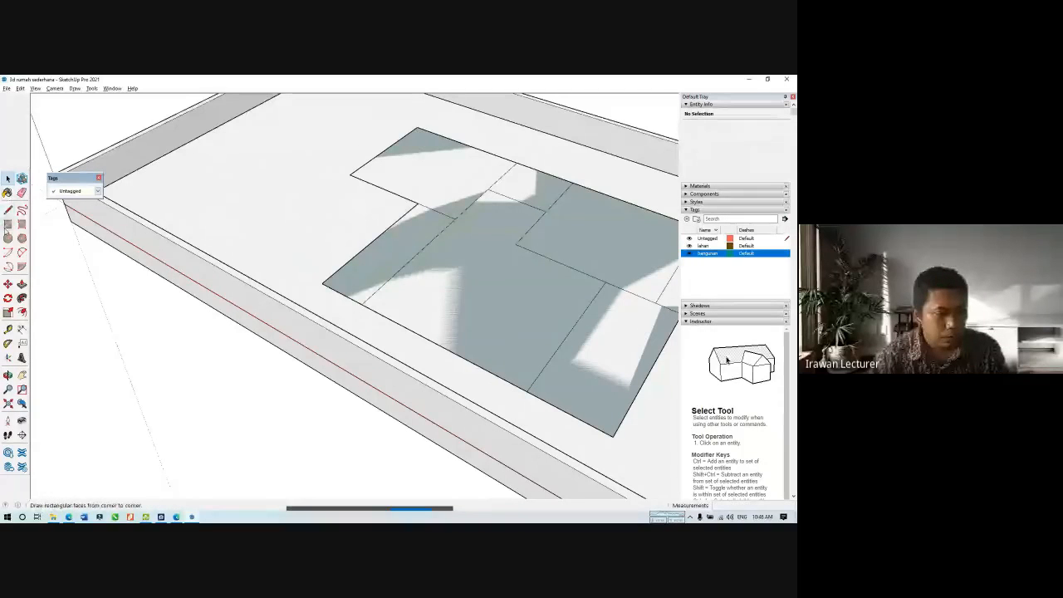
# Draw a new rectangle on the lot surface outside the building footprint's corner, with 0.15 m as its first dimension.
pyautogui.click(10, 225)
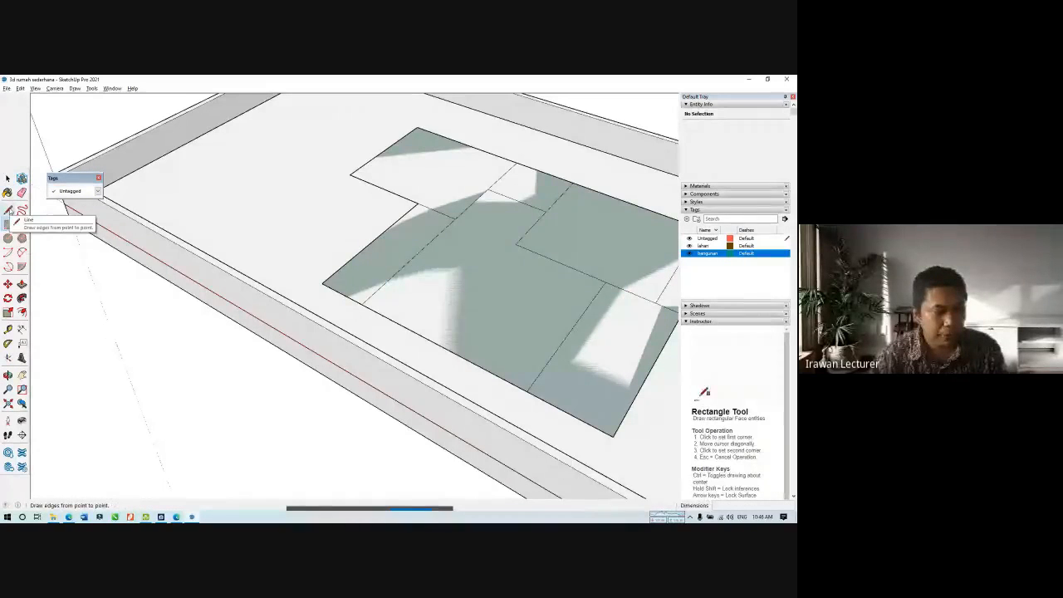
pyautogui.scroll(6, 233, 254)
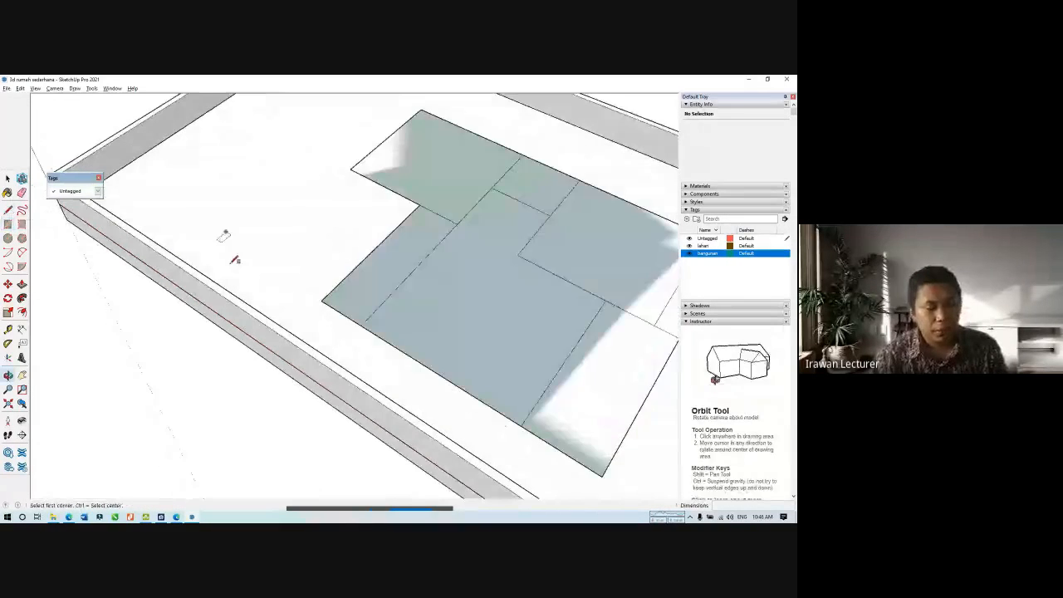
pyautogui.click(312, 246)
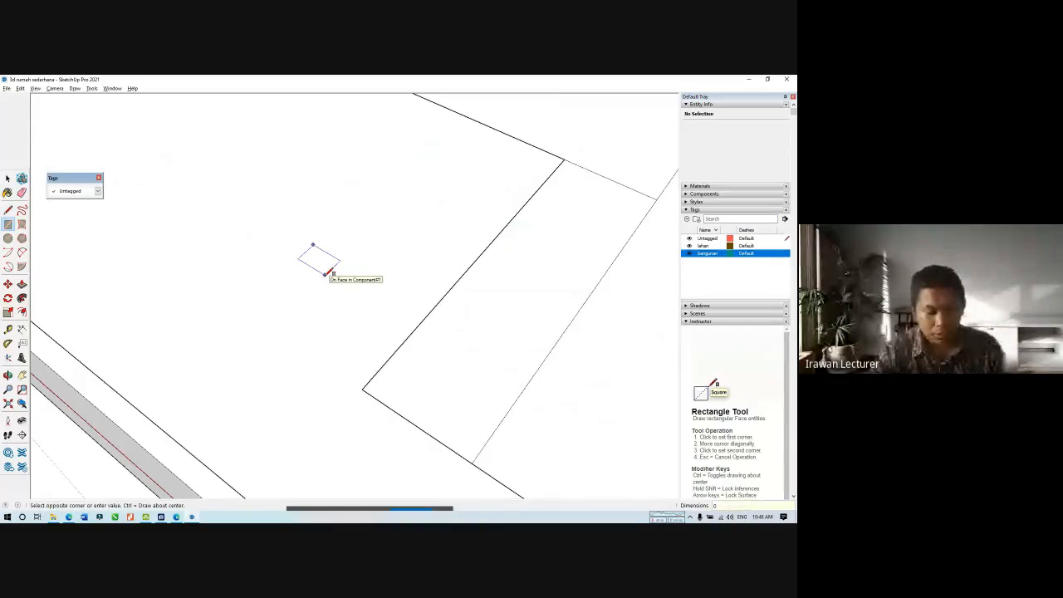
pyautogui.write('0.15')
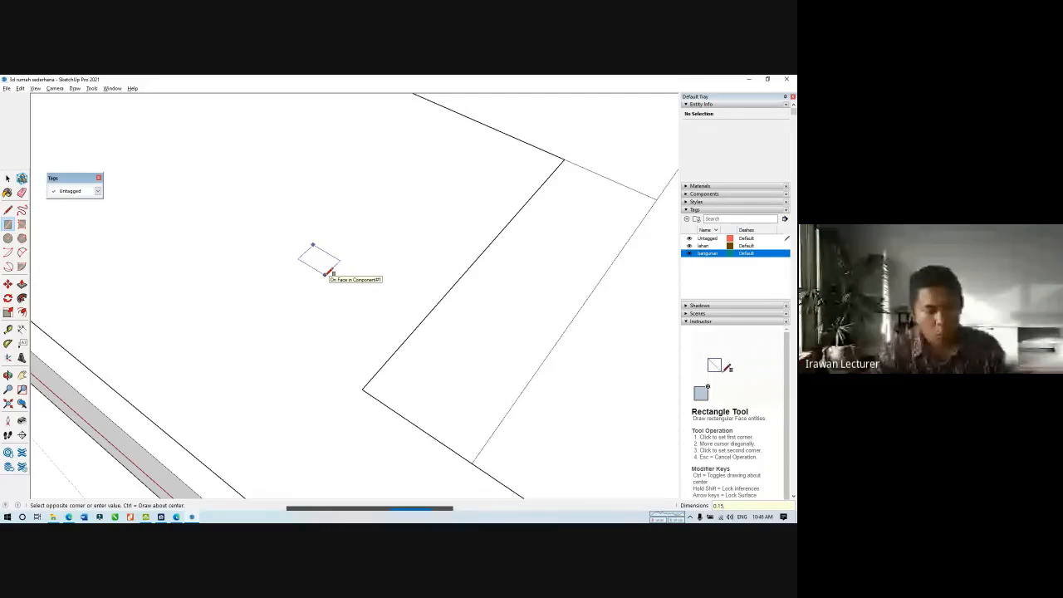
pyautogui.write(',0')
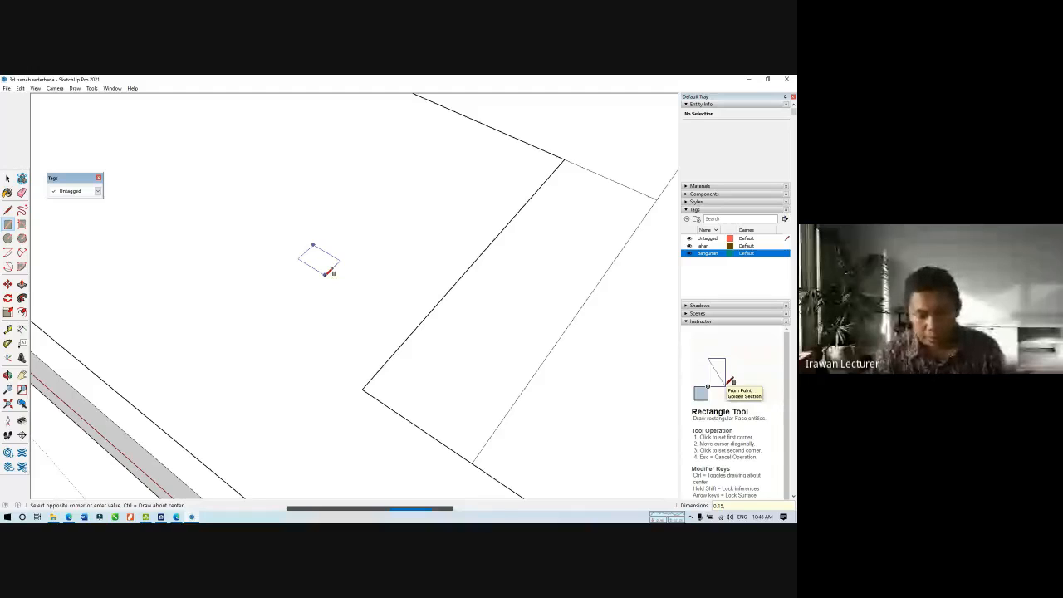
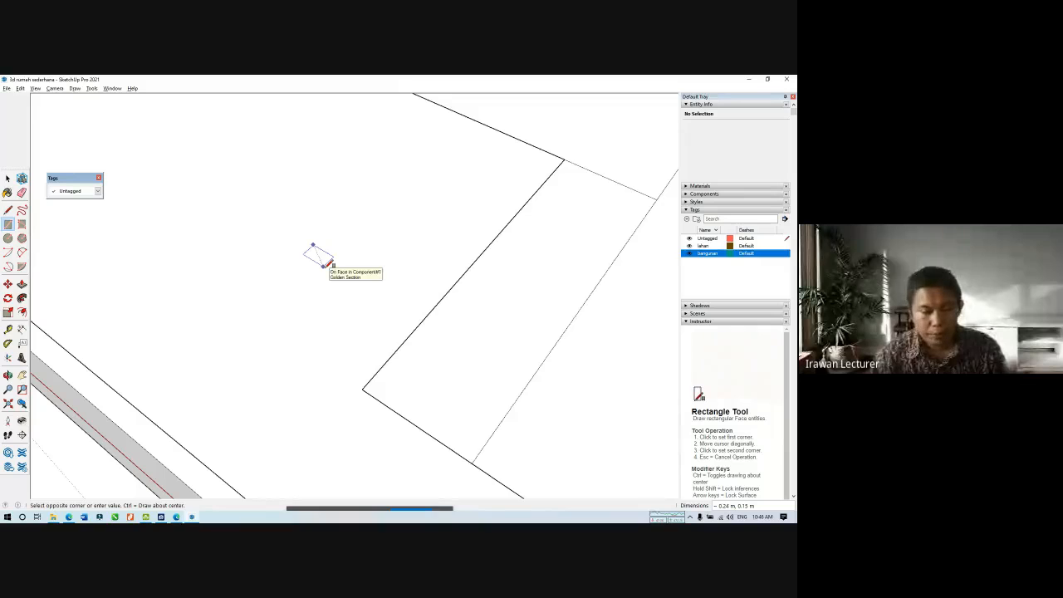
# Draw a 0.15 by 0.15 m square on the open floor beside the house's wall layout.
pyautogui.write('.')
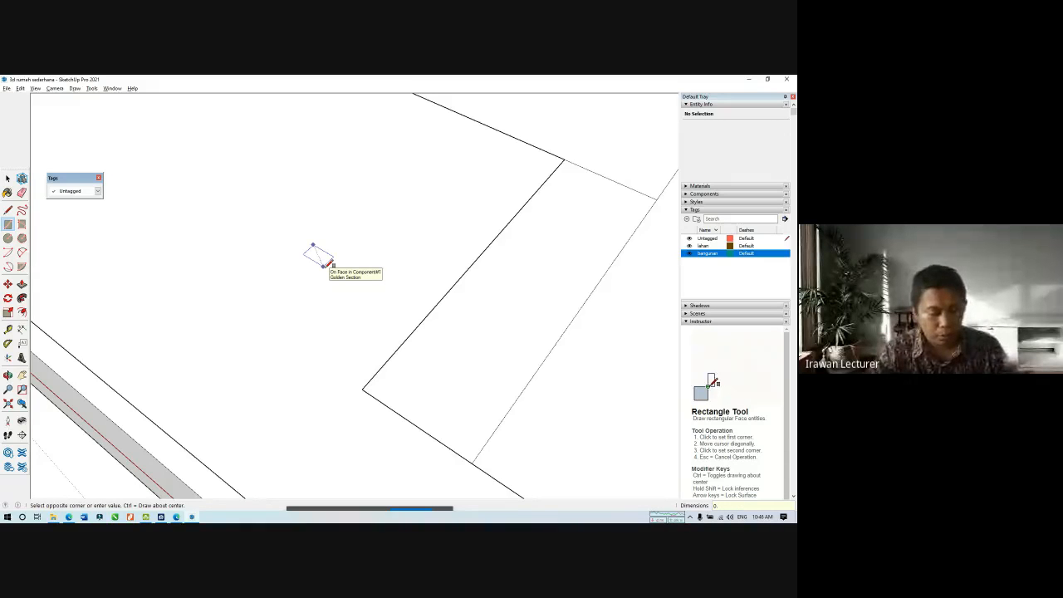
pyautogui.write('15,0')
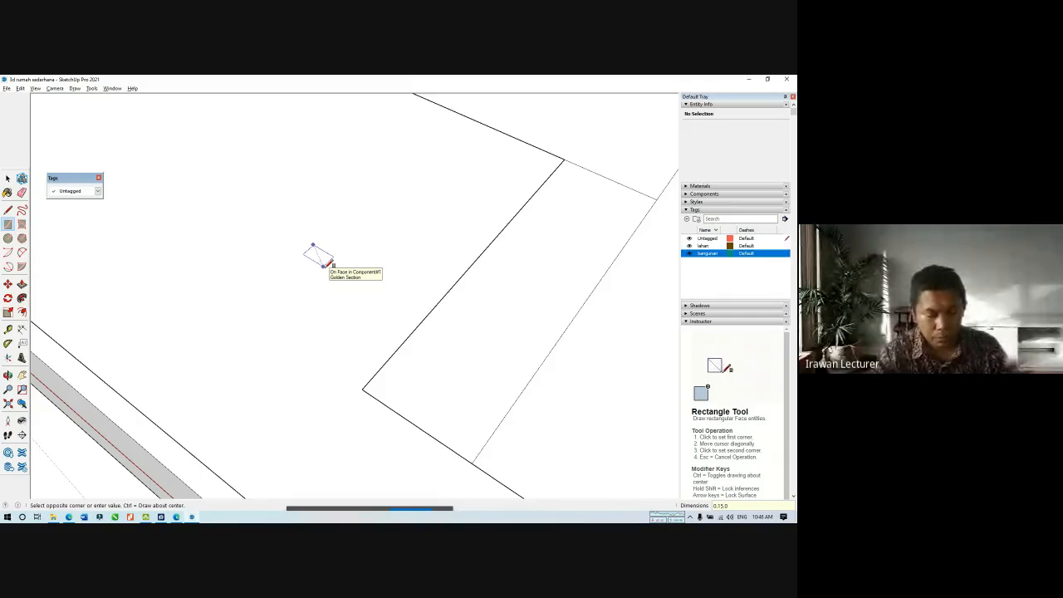
pyautogui.write('.15')
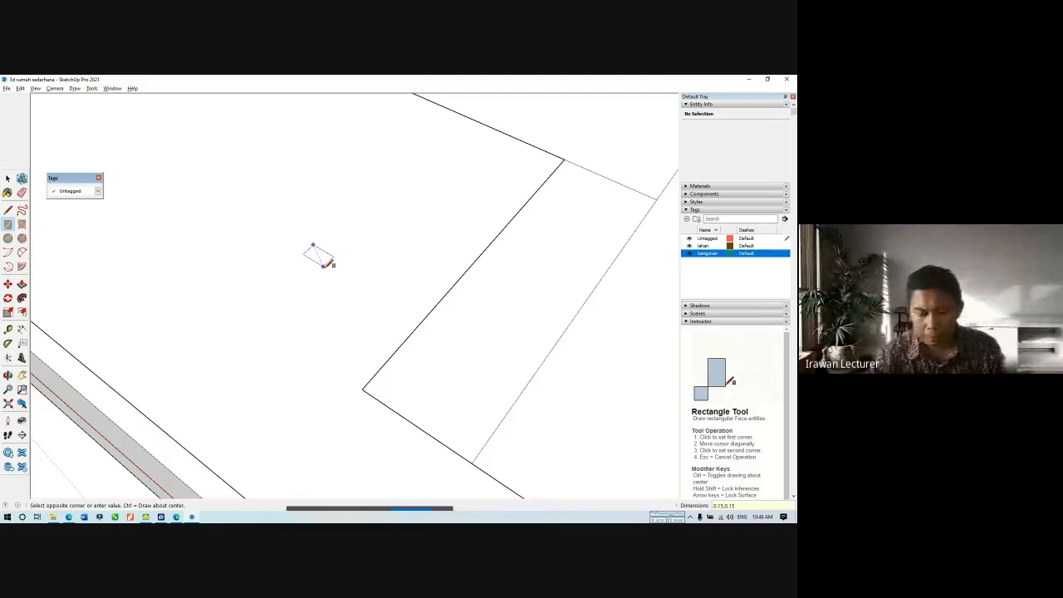
pyautogui.press('Return')
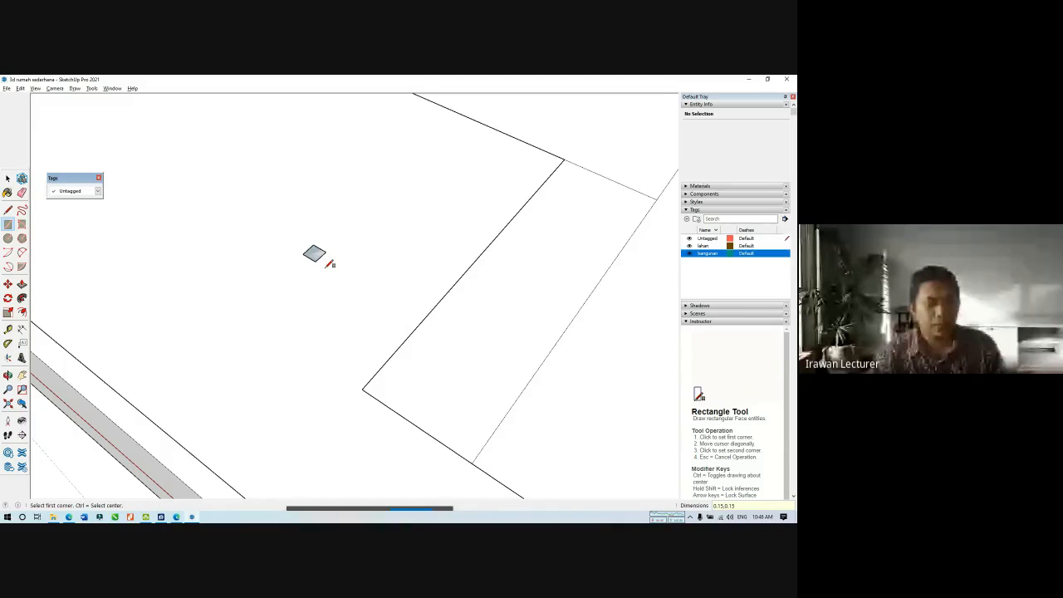
# Select the square's face with its edges and make it a component.
pyautogui.press('p')
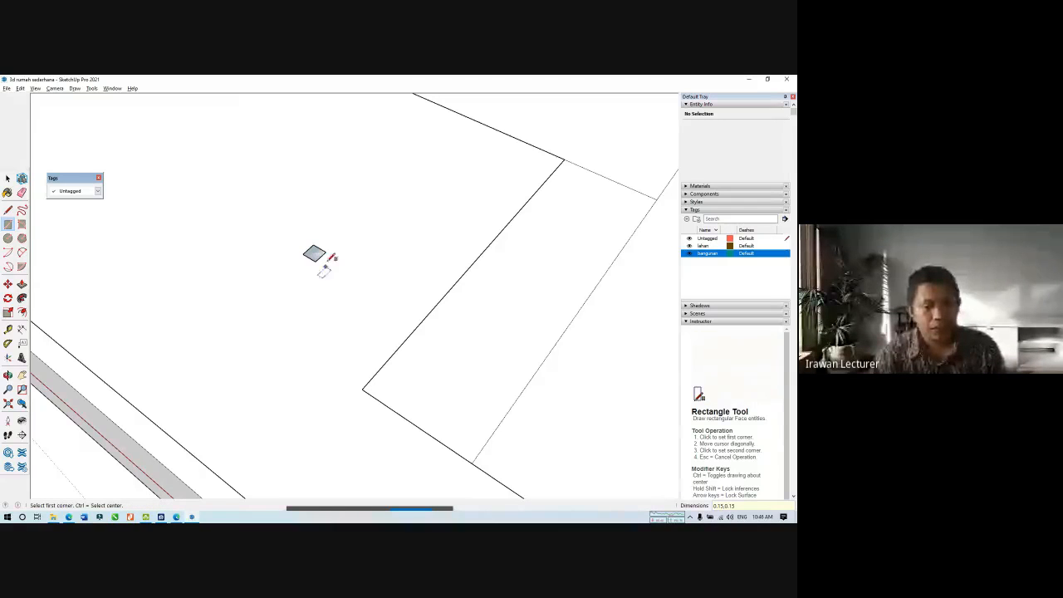
pyautogui.press('space')
pyautogui.scroll(6, 317, 253)
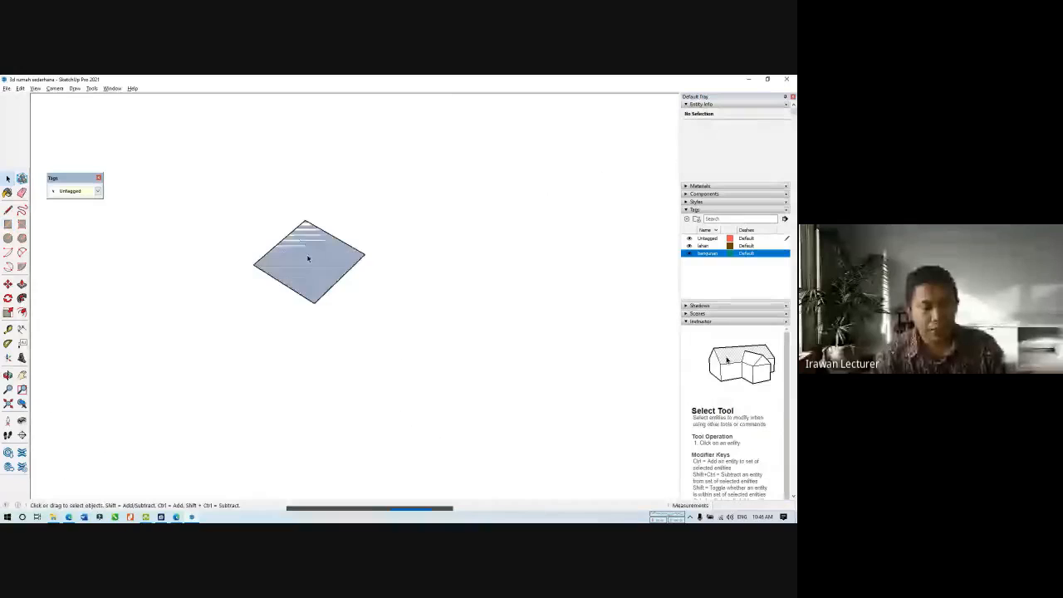
pyautogui.doubleClick(308, 258)
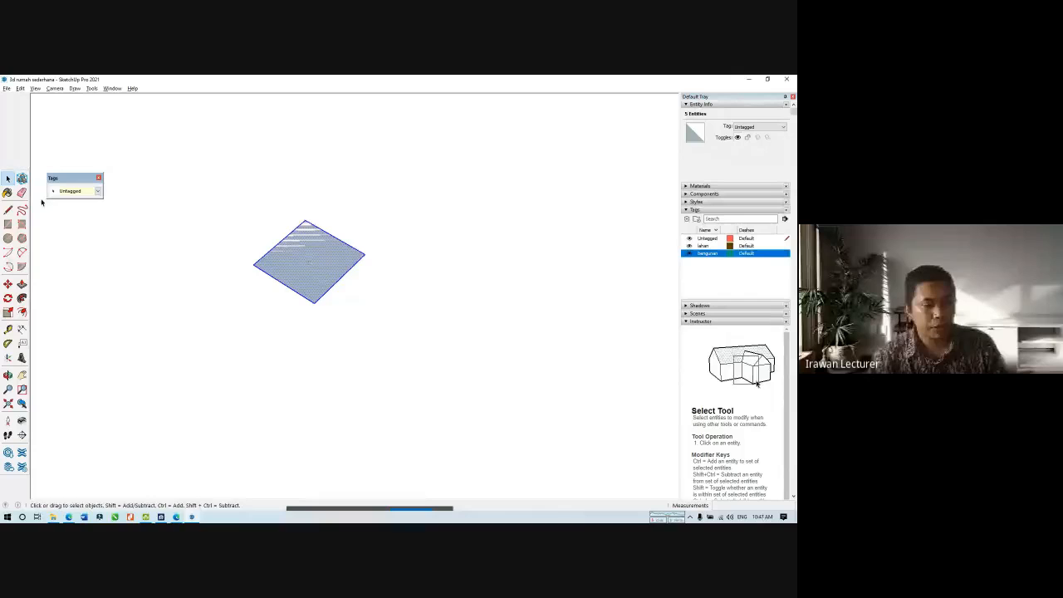
pyautogui.press('g')
pyautogui.click(405, 382)
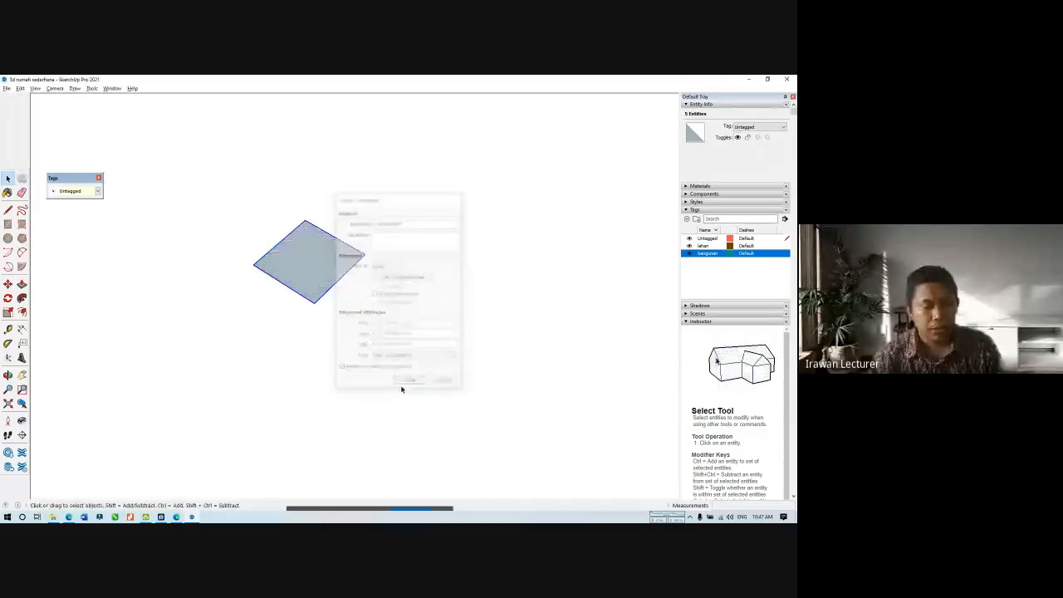
# Draw a diagonal line across the square inside the component, and close the component.
pyautogui.doubleClick(304, 246)
pyautogui.press('l')
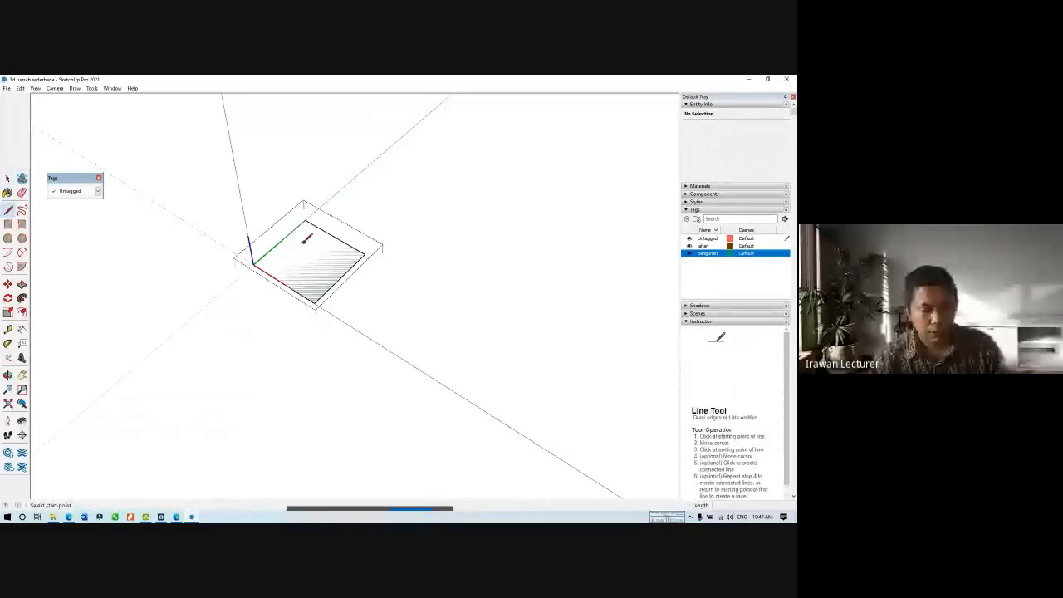
pyautogui.click(279, 243)
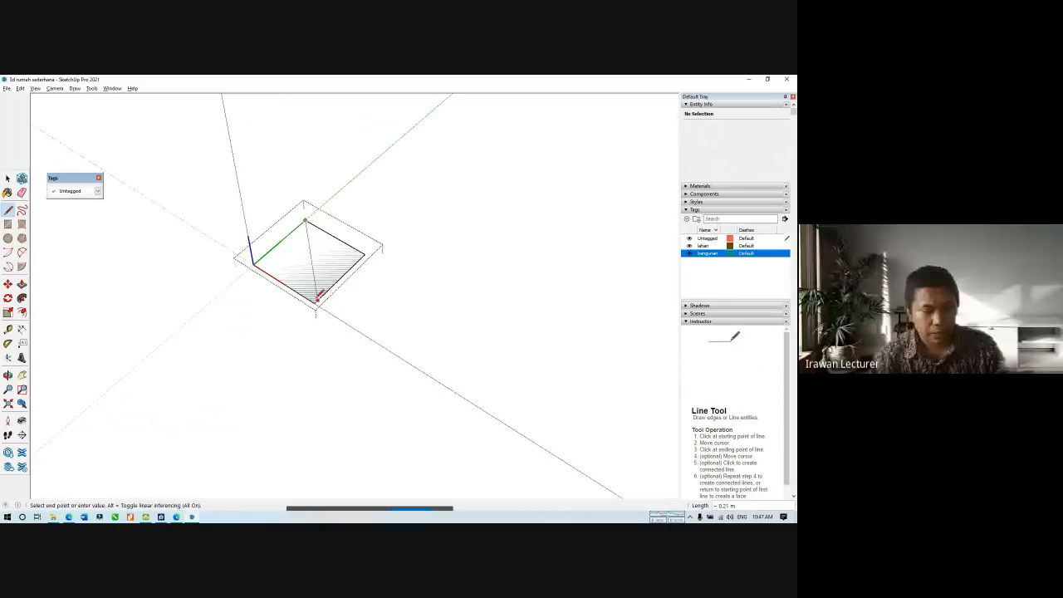
pyautogui.click(315, 300)
pyautogui.press('space')
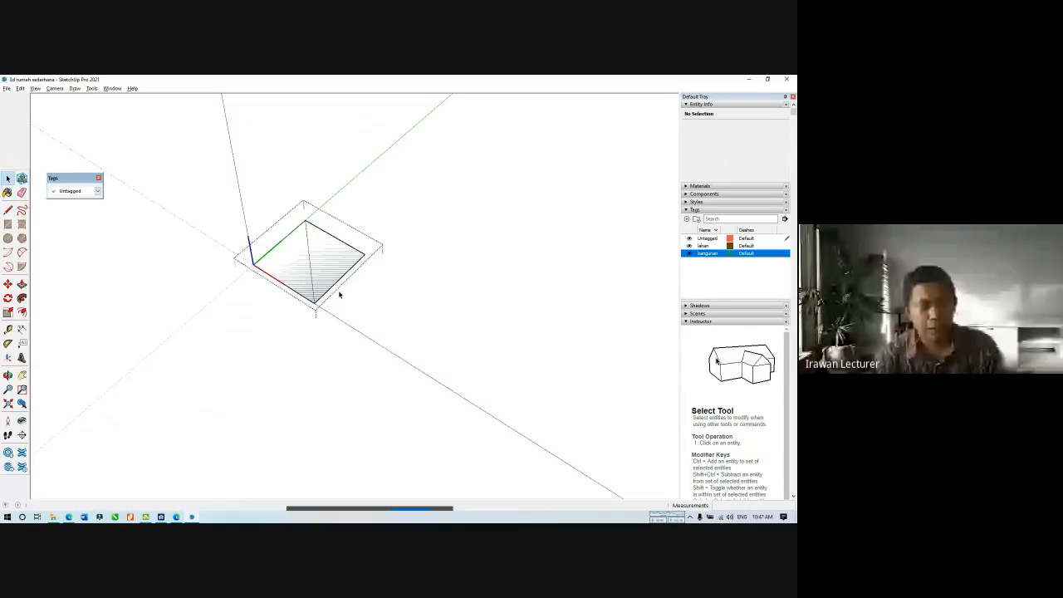
pyautogui.click(338, 290)
# Move the column square by its diagonal's midpoint onto the endpoint of the interior wall line at the building's front edge.
pyautogui.click(326, 274)
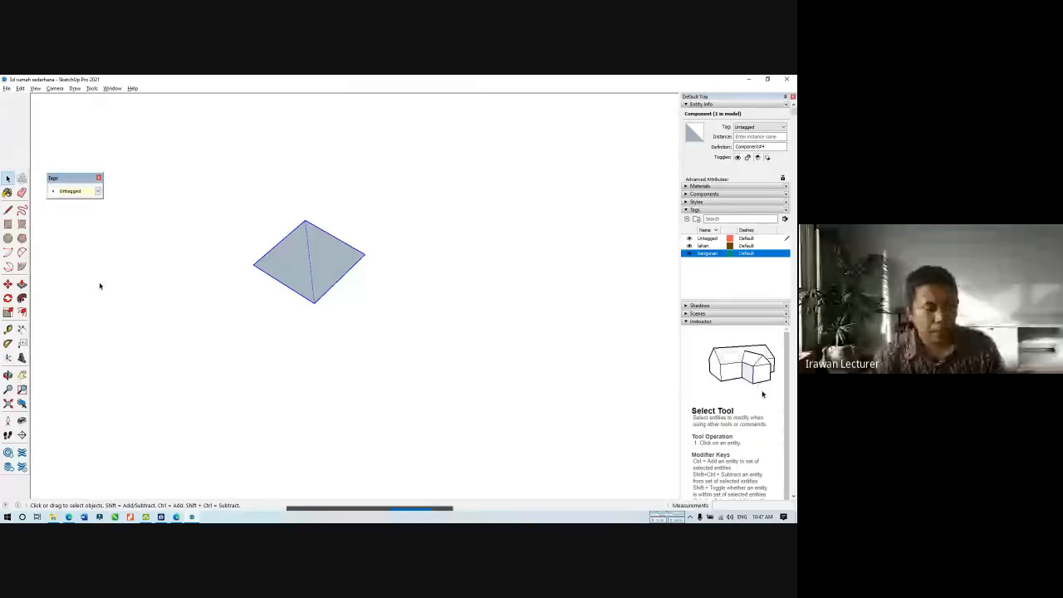
pyautogui.click(7, 285)
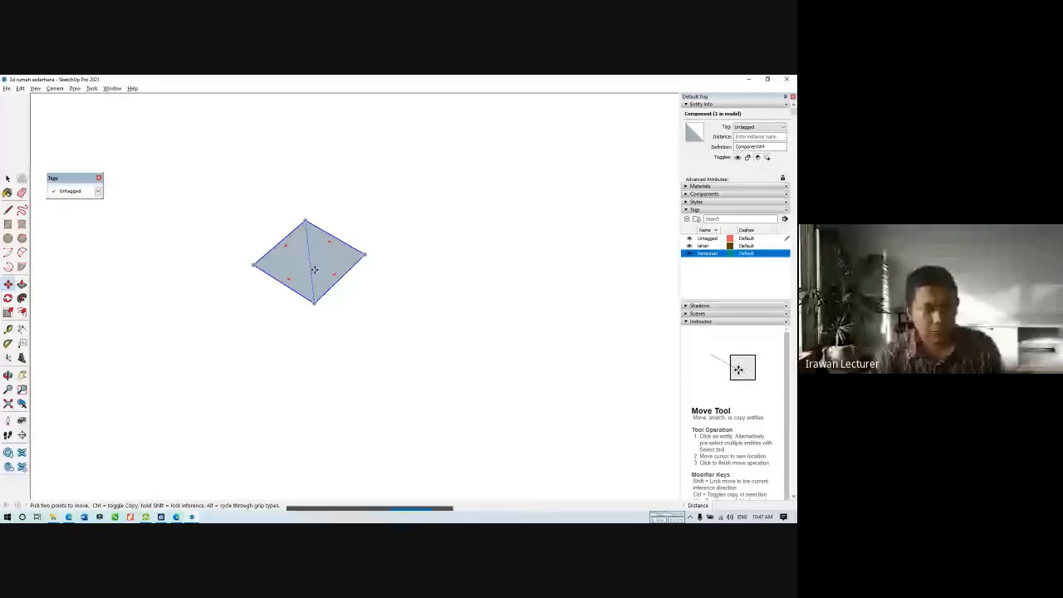
pyautogui.click(311, 270)
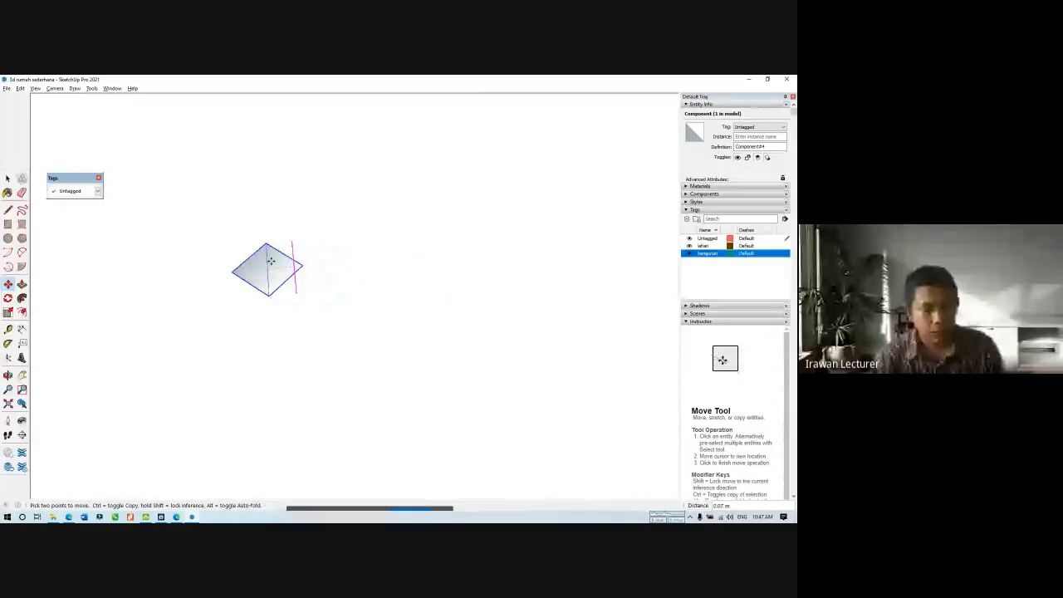
pyautogui.scroll(6, 316, 236)
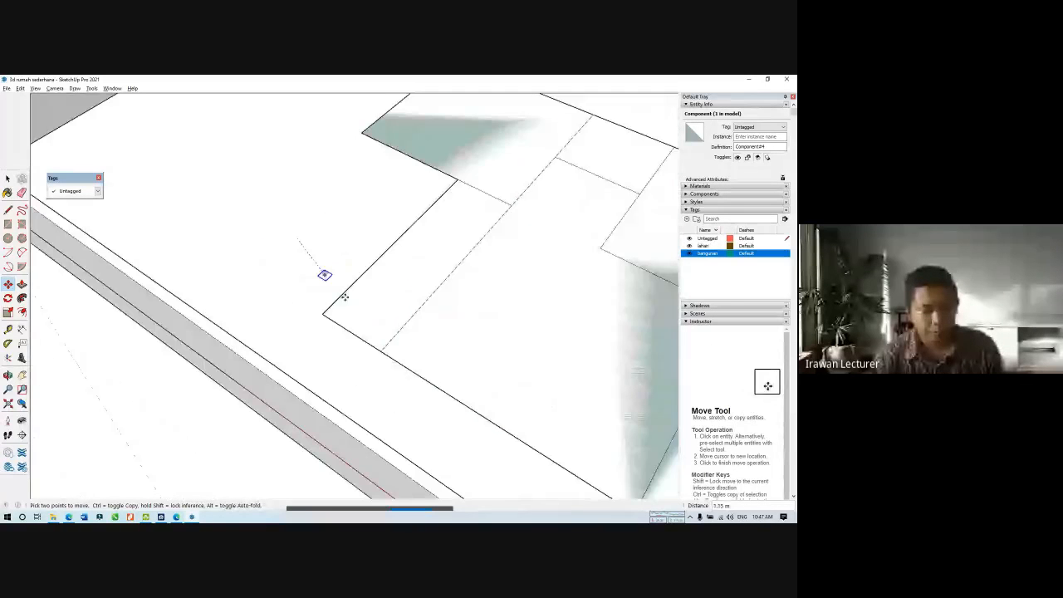
pyautogui.scroll(2, 378, 347)
pyautogui.click(381, 349)
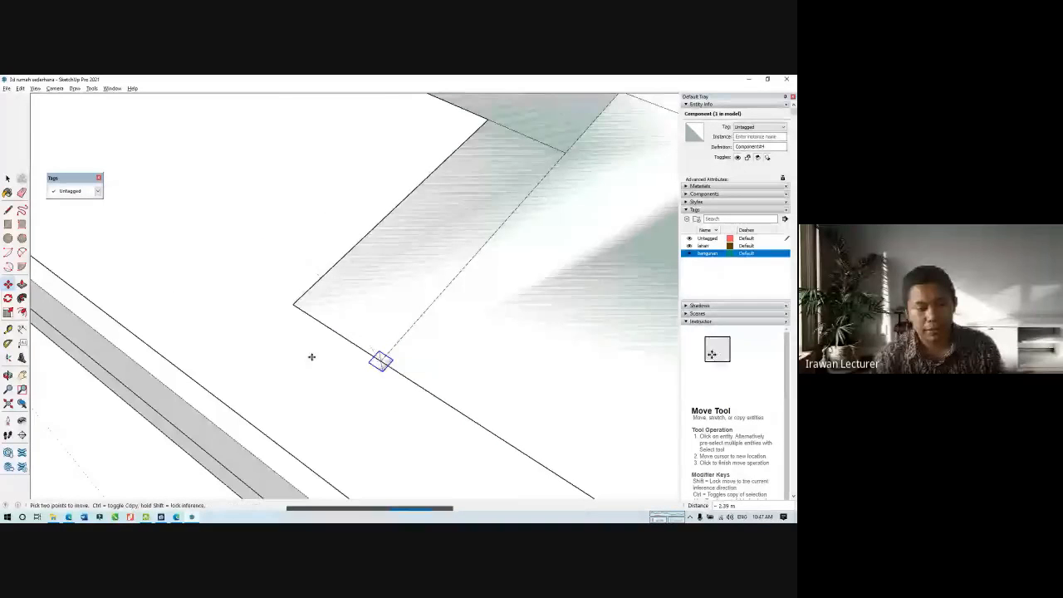
# Check the floor plan image in ACDSee, and copy the column square 3.50 m along the interior wall line to the next wall junction.
pyautogui.scroll(-5, 311, 358)
pyautogui.scroll(1, 432, 307)
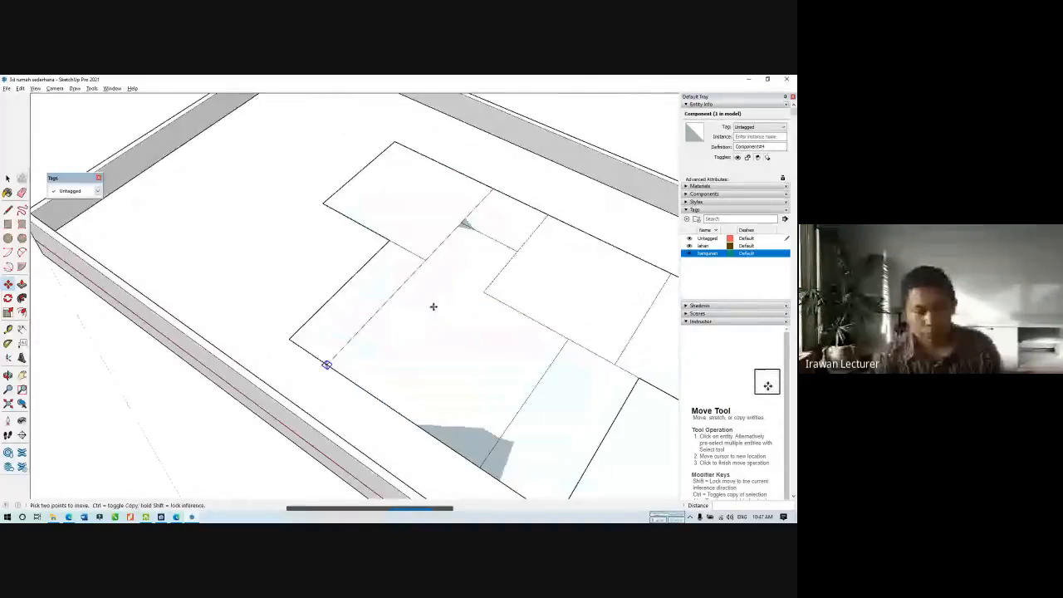
pyautogui.scroll(1, 433, 307)
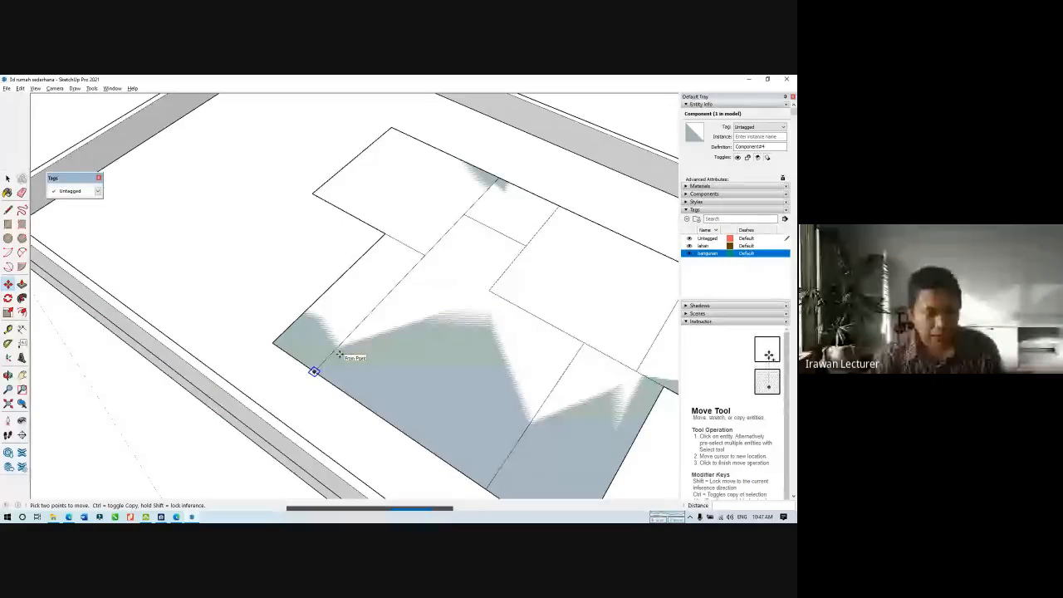
pyautogui.hotkey('alt', 'Tab')
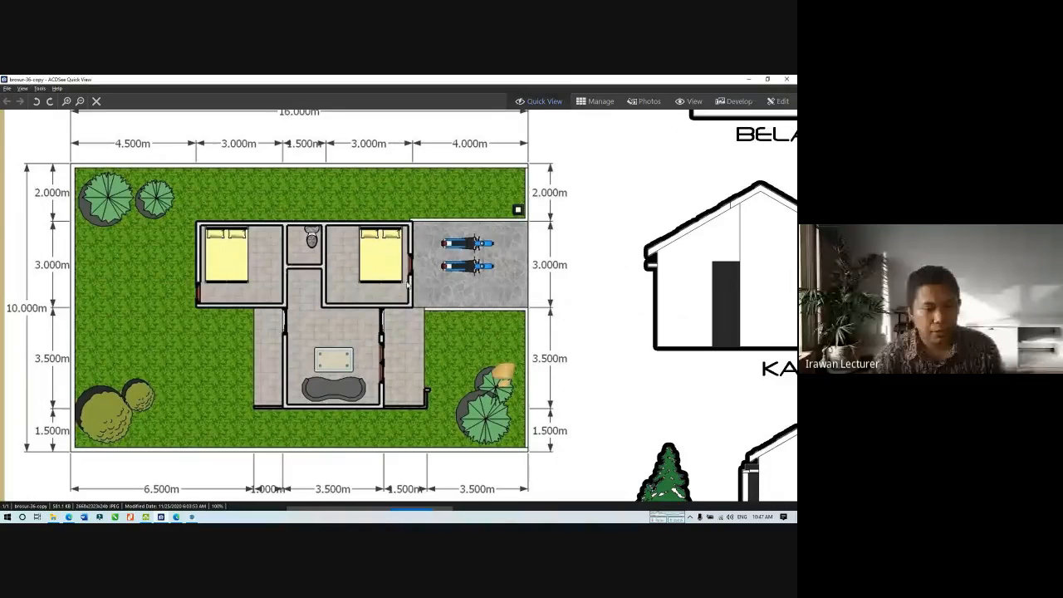
pyautogui.hotkey('alt', 'Tab')
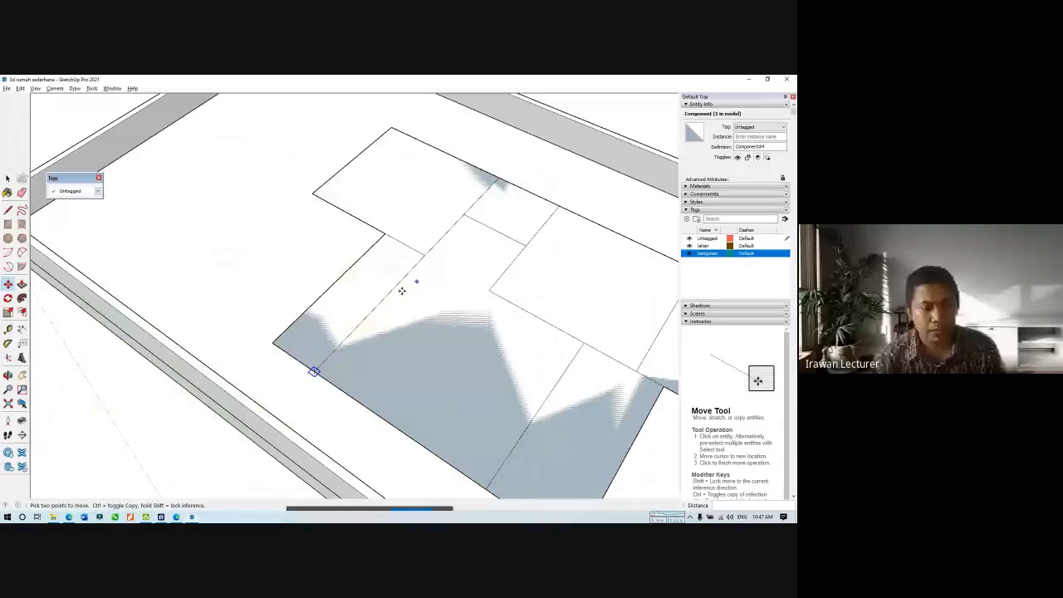
pyautogui.scroll(3, 348, 407)
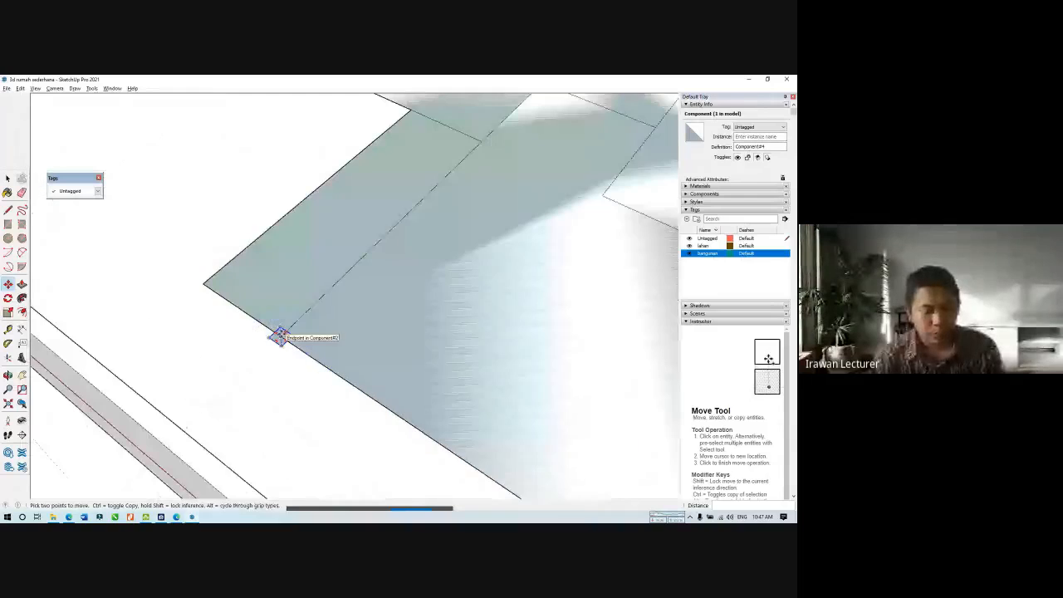
pyautogui.click(281, 336)
pyautogui.press('ctrl')
pyautogui.scroll(-2, 365, 284)
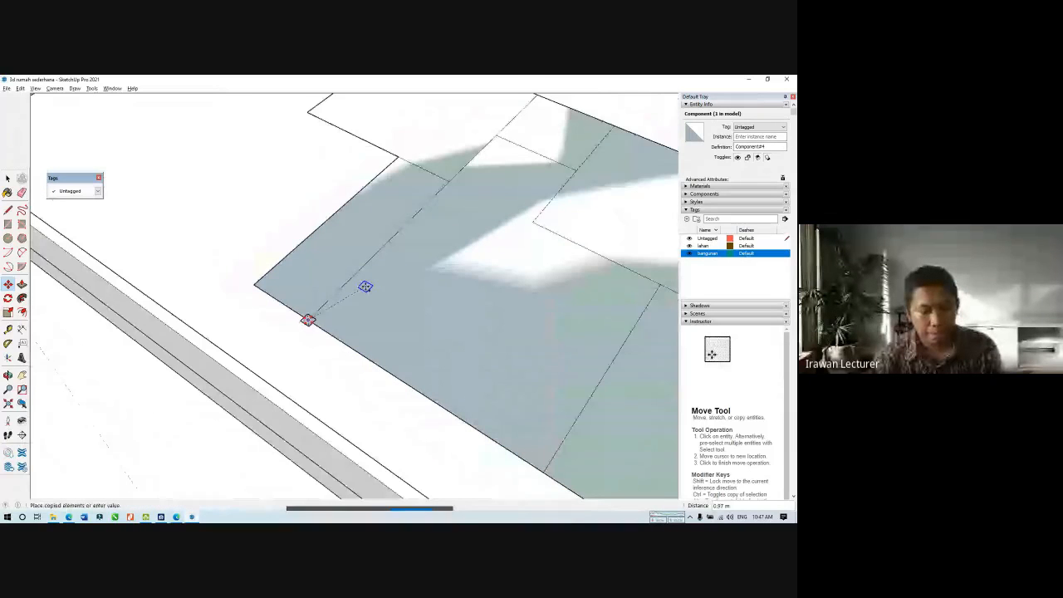
pyautogui.scroll(-3, 370, 282)
pyautogui.click(416, 218)
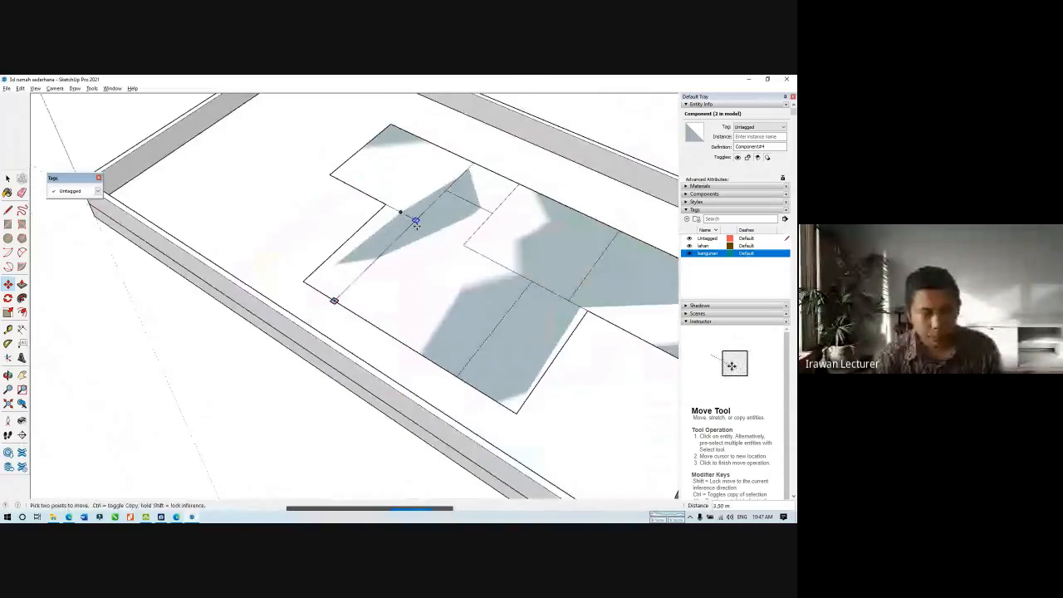
# Copy the column square 3.00 m from that wall junction to the bedroom's outer corner.
pyautogui.scroll(5, 415, 223)
pyautogui.click(417, 233)
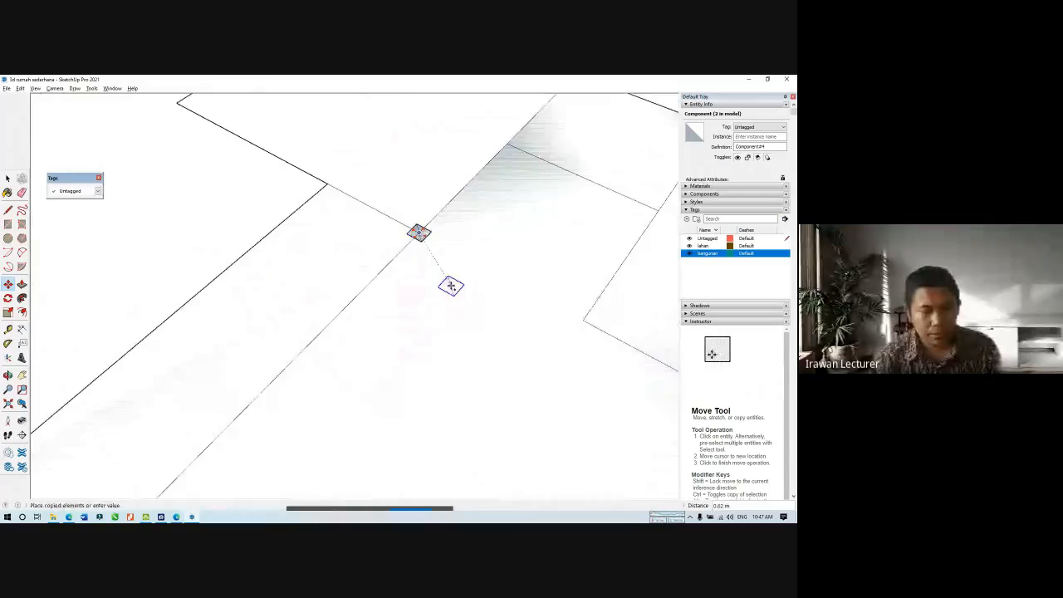
pyautogui.scroll(-3, 450, 286)
pyautogui.scroll(-1, 450, 286)
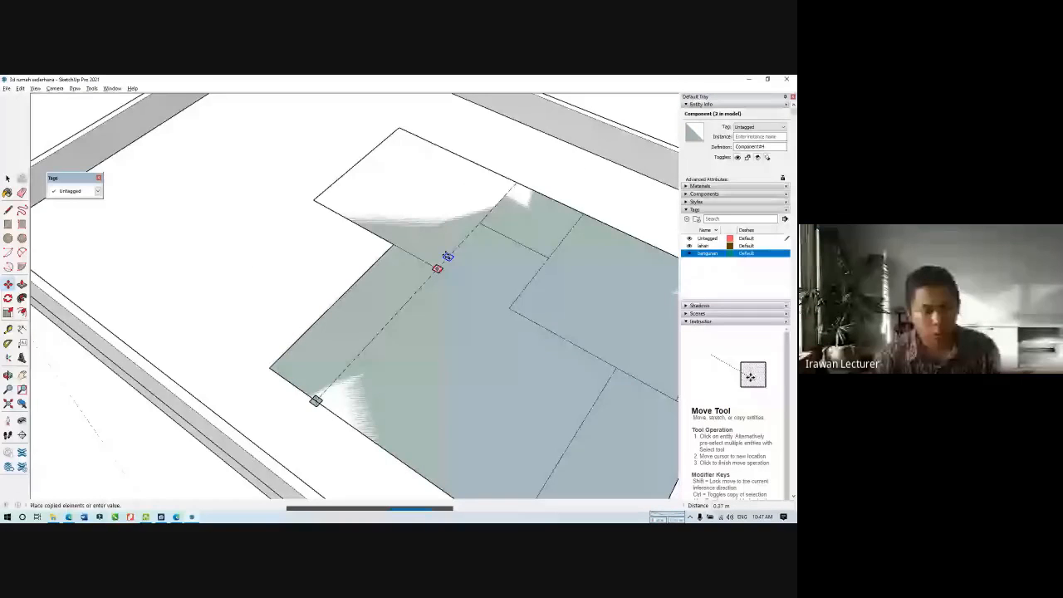
pyautogui.scroll(2, 447, 257)
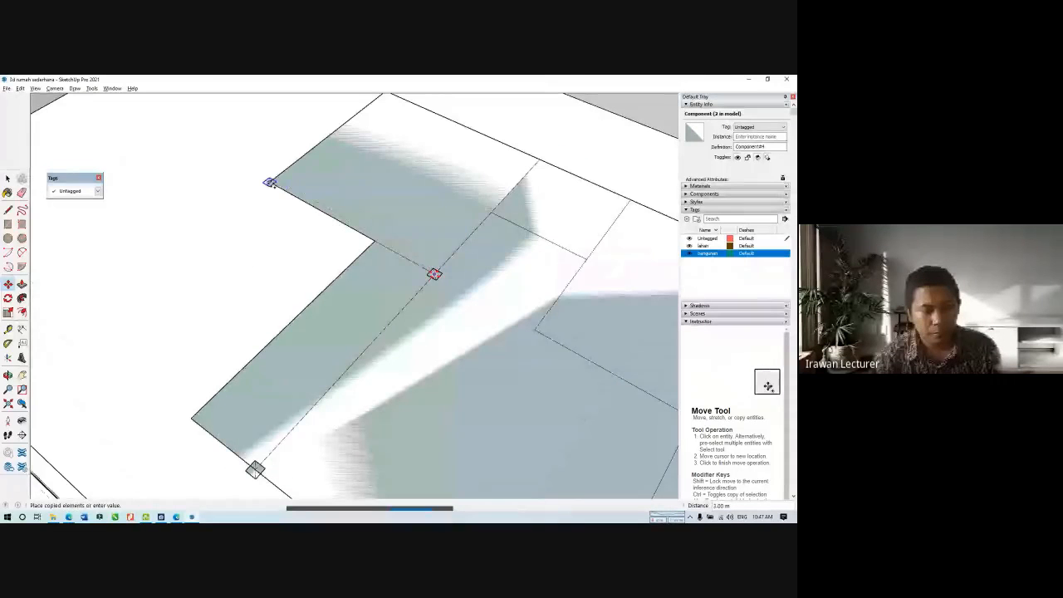
pyautogui.click(268, 181)
# Copy the column square 3.00 m to the bedroom's back corner and 3.00 m along the back wall to the next junction.
pyautogui.scroll(2, 268, 181)
pyautogui.keyDown('ctrl'); pyautogui.click(269, 181); pyautogui.keyUp('ctrl')
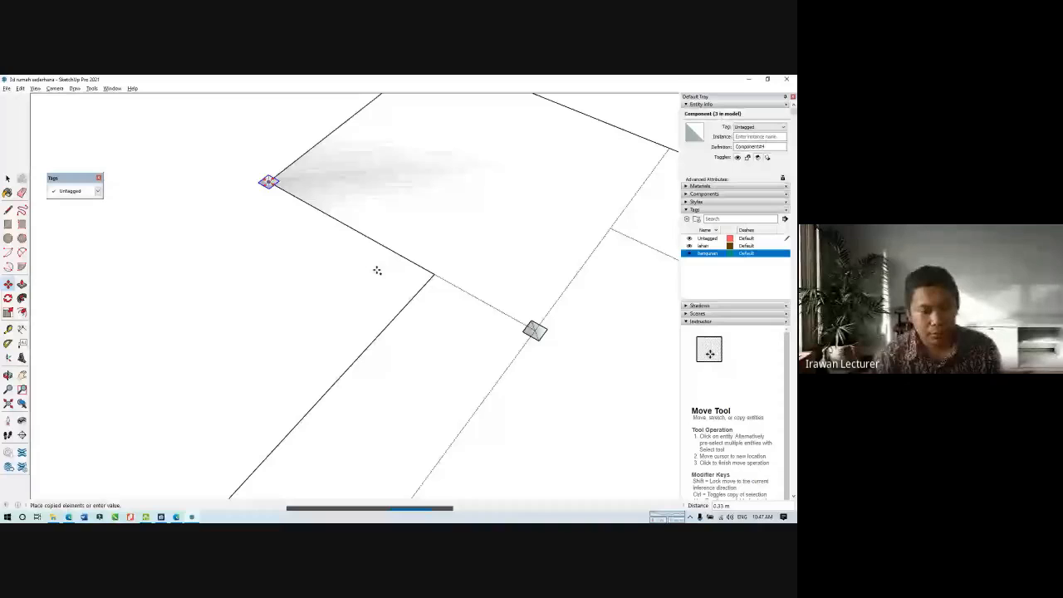
pyautogui.scroll(-3, 375, 268)
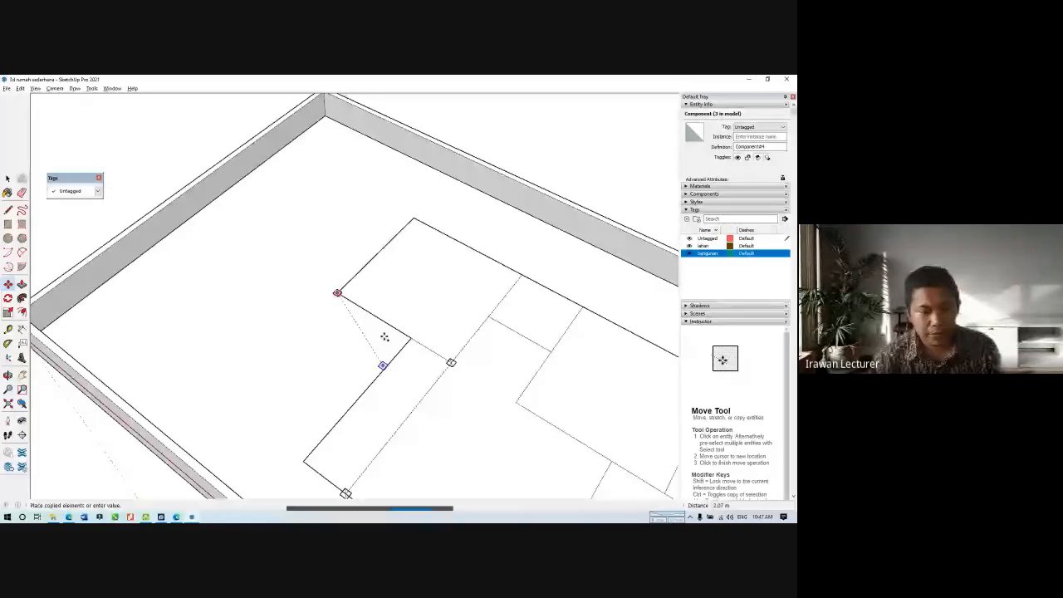
pyautogui.scroll(2, 445, 195)
pyautogui.scroll(2, 401, 227)
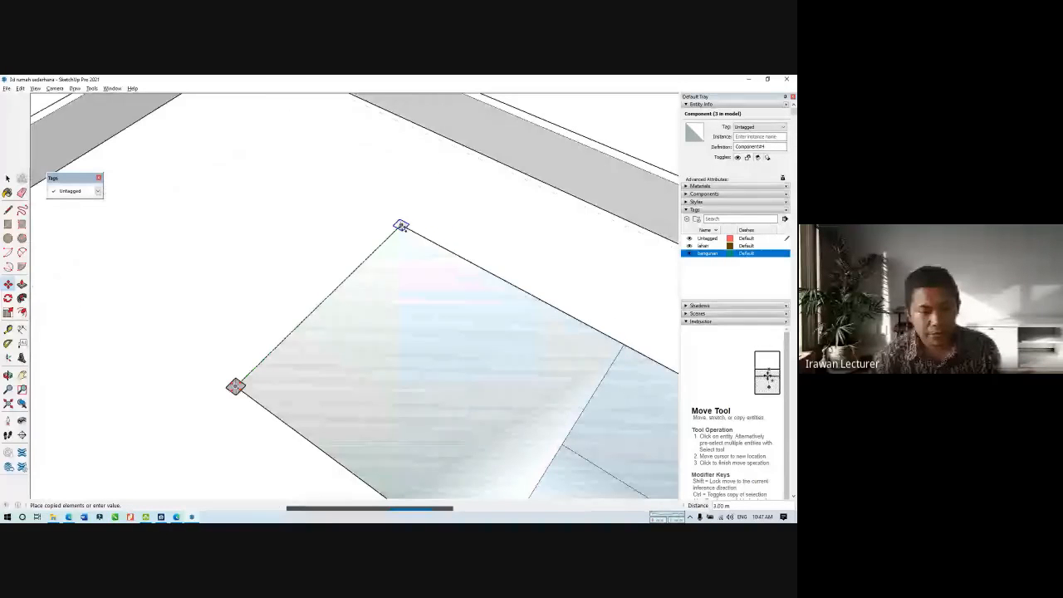
pyautogui.scroll(-2, 401, 227)
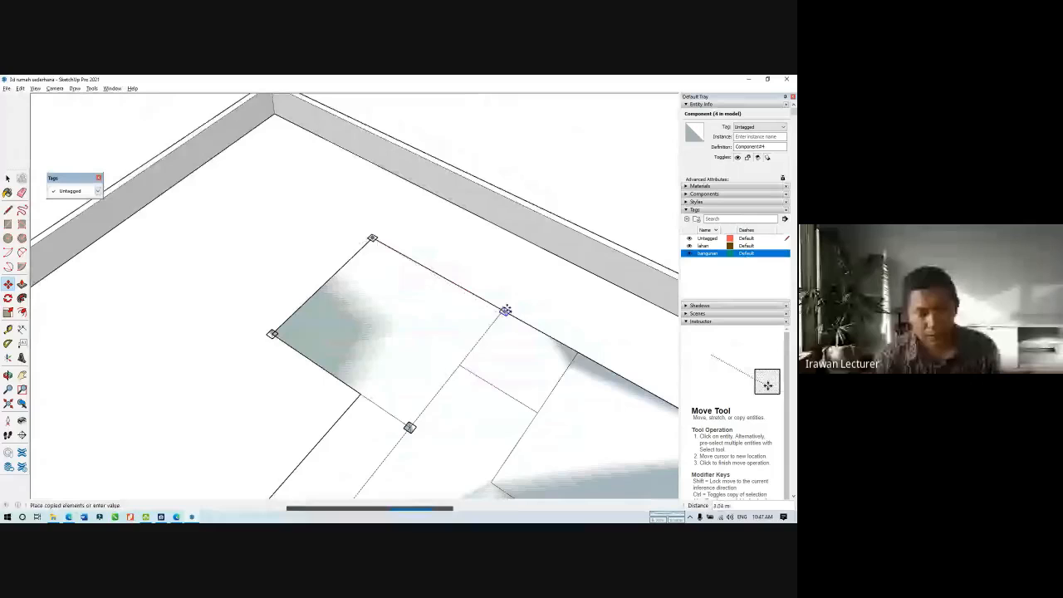
pyautogui.scroll(3, 503, 311)
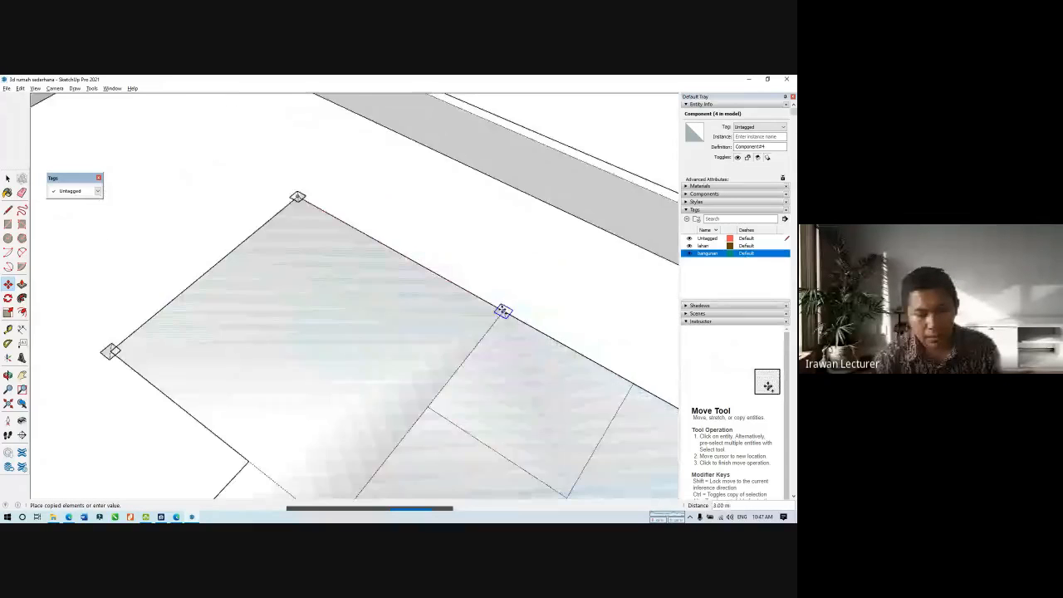
# Copy the column square to the bathroom's two inner corners, 1.50 m apart, and to its remaining corner on the back wall.
pyautogui.scroll(-3, 435, 221)
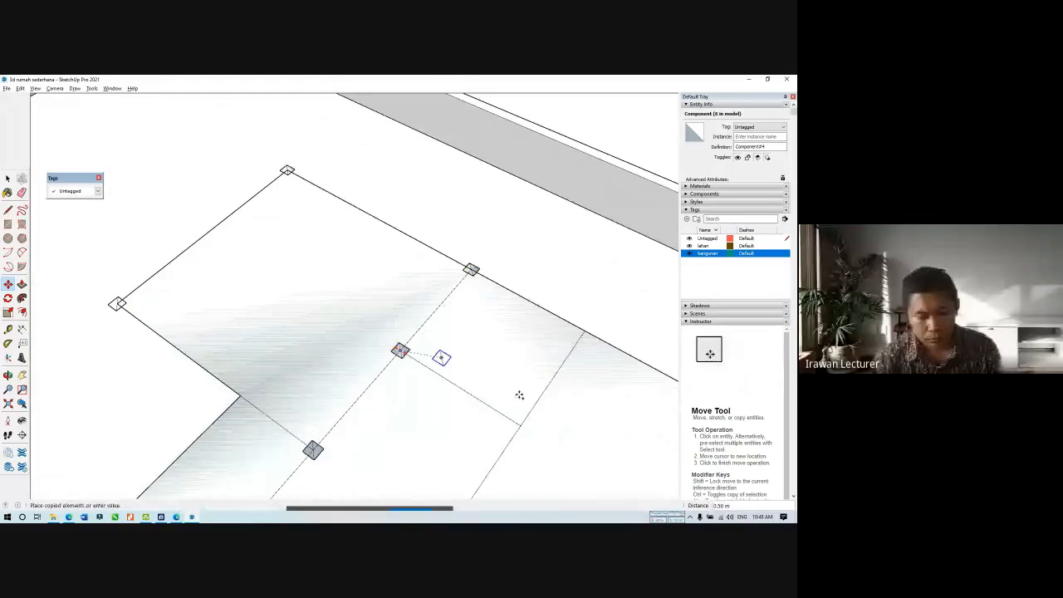
pyautogui.click(520, 426)
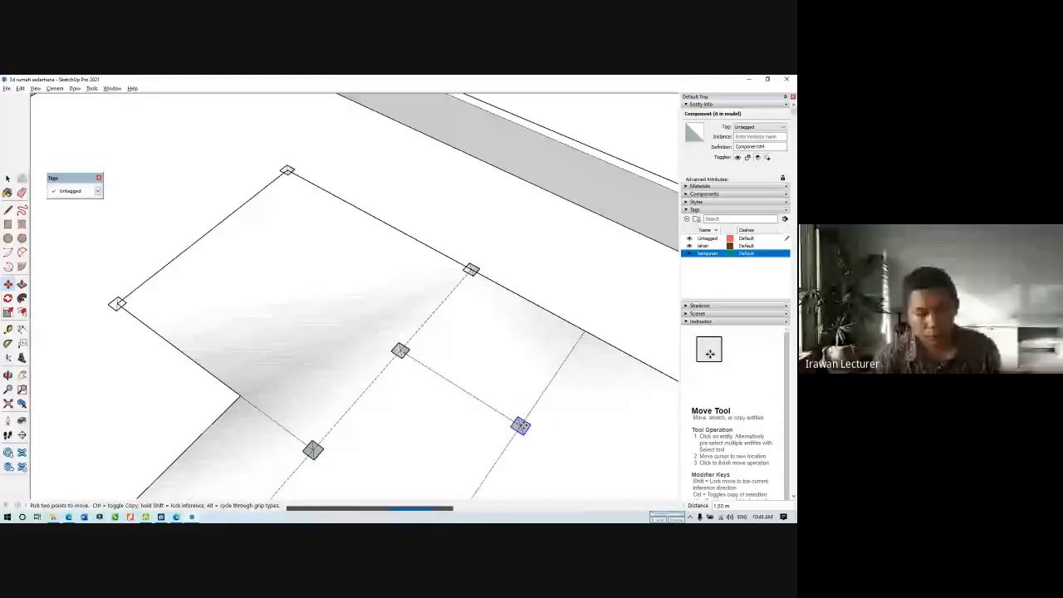
pyautogui.click(521, 425)
pyautogui.press('ctrl')
pyautogui.click(585, 332)
pyautogui.scroll(-3, 403, 261)
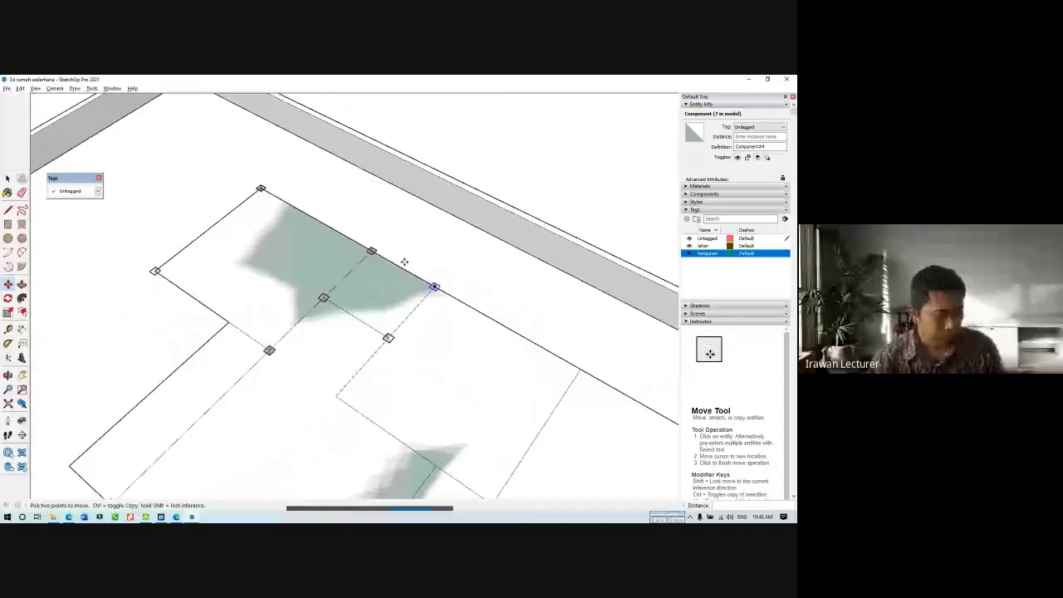
# Copy the column square 3.00 m from the back-wall junction along the partition line to the room's inner corner.
pyautogui.scroll(3, 424, 278)
pyautogui.click(444, 275)
pyautogui.press('ctrl')
pyautogui.scroll(-1, 428, 294)
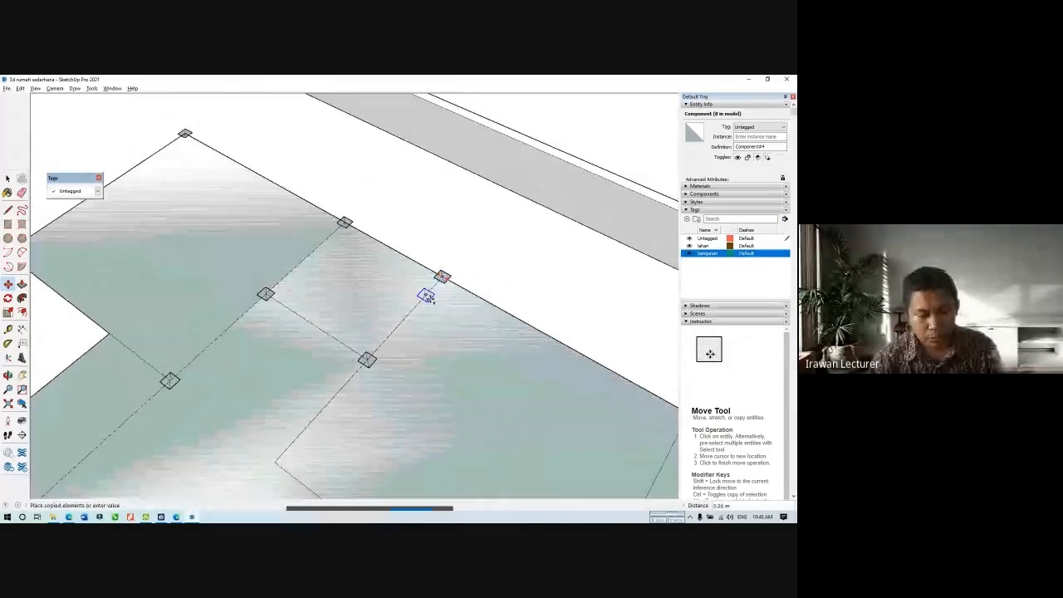
pyautogui.scroll(-3, 426, 299)
pyautogui.scroll(2, 399, 349)
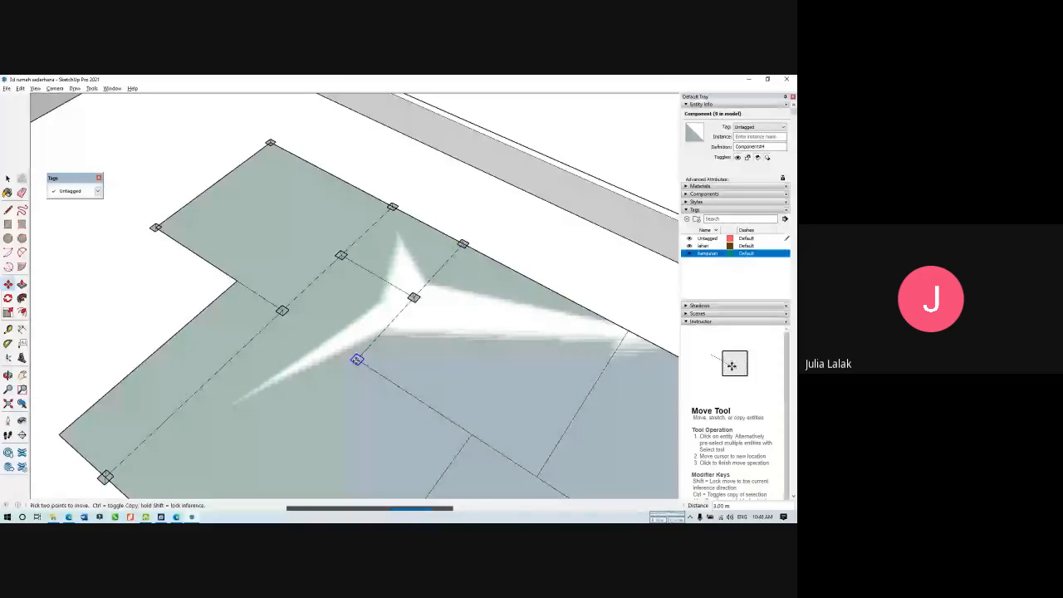
# Copy the column square along the interior wall to the far partition's junction, and 3.00 m from there to the back wall.
pyautogui.scroll(-1, 332, 300)
pyautogui.scroll(-1, 332, 300)
pyautogui.scroll(2, 461, 406)
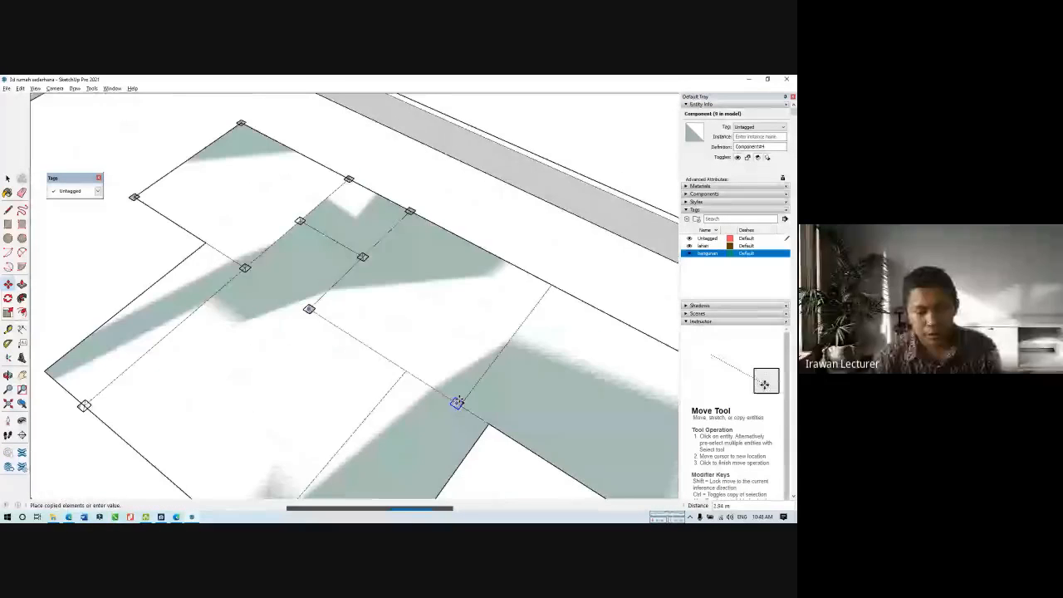
pyautogui.click(460, 406)
pyautogui.press('ctrl')
pyautogui.click(460, 405)
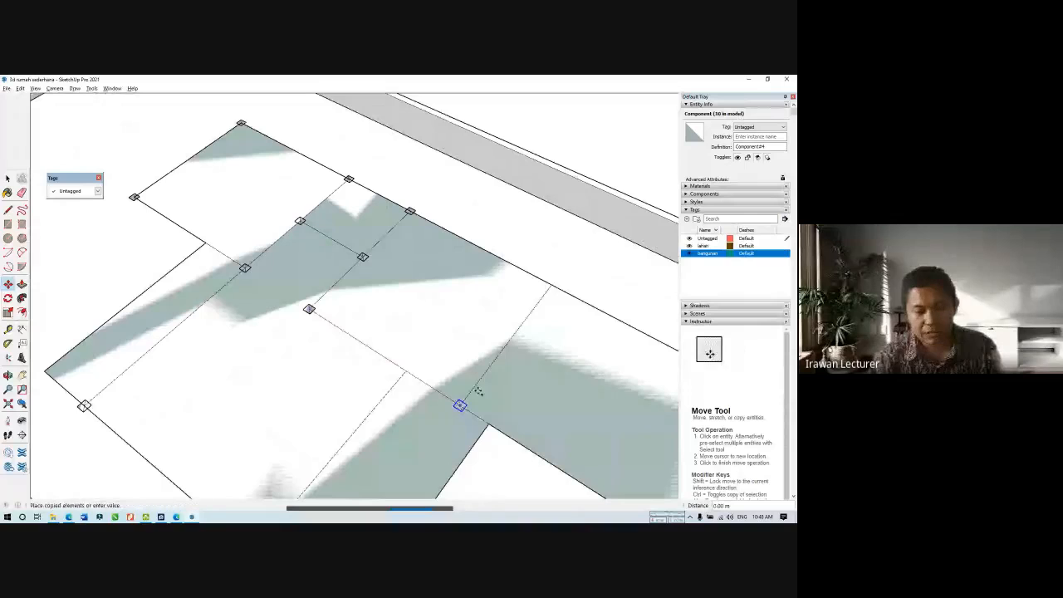
pyautogui.click(551, 285)
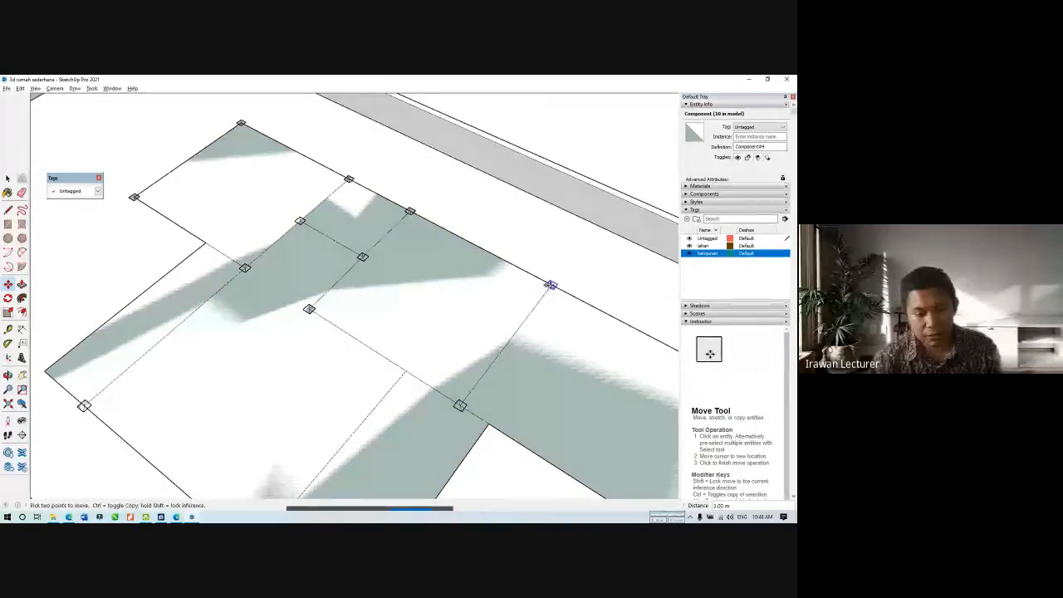
# Copy the column square to the intermediate junction on the interior wall and to the opposite end of its dashed partition line on the outer wall.
pyautogui.scroll(2, 551, 285)
pyautogui.press('ctrl')
pyautogui.click(551, 285)
pyautogui.scroll(-2, 506, 249)
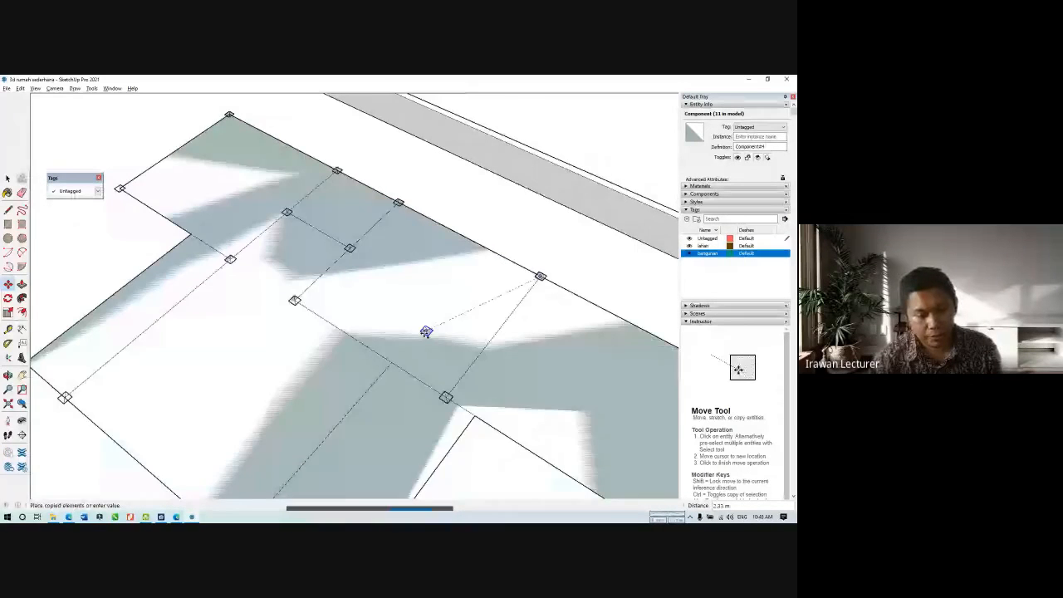
pyautogui.scroll(-1, 399, 279)
pyautogui.scroll(-3, 399, 279)
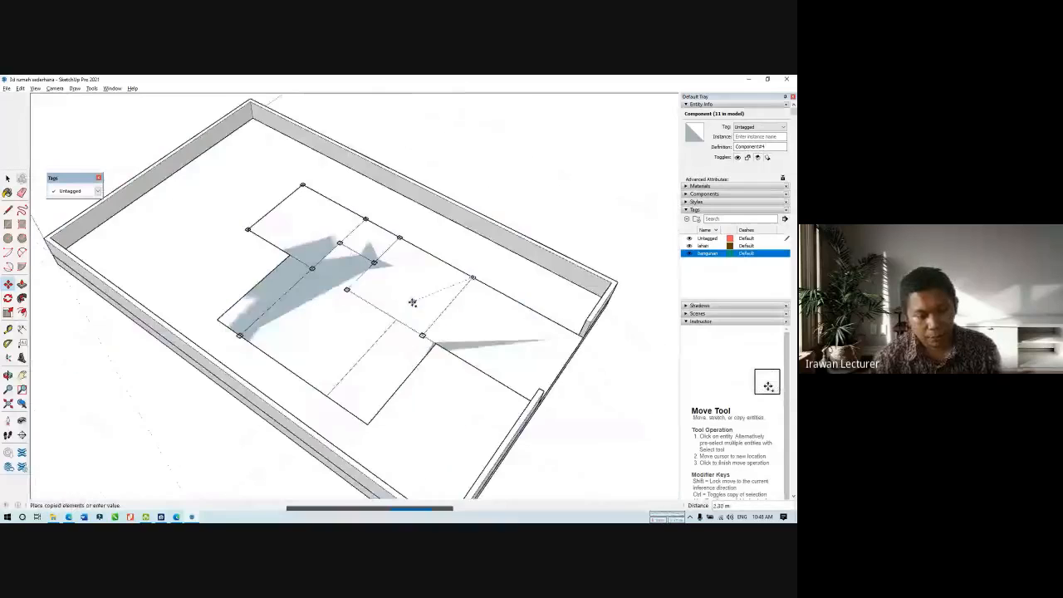
pyautogui.scroll(2, 412, 302)
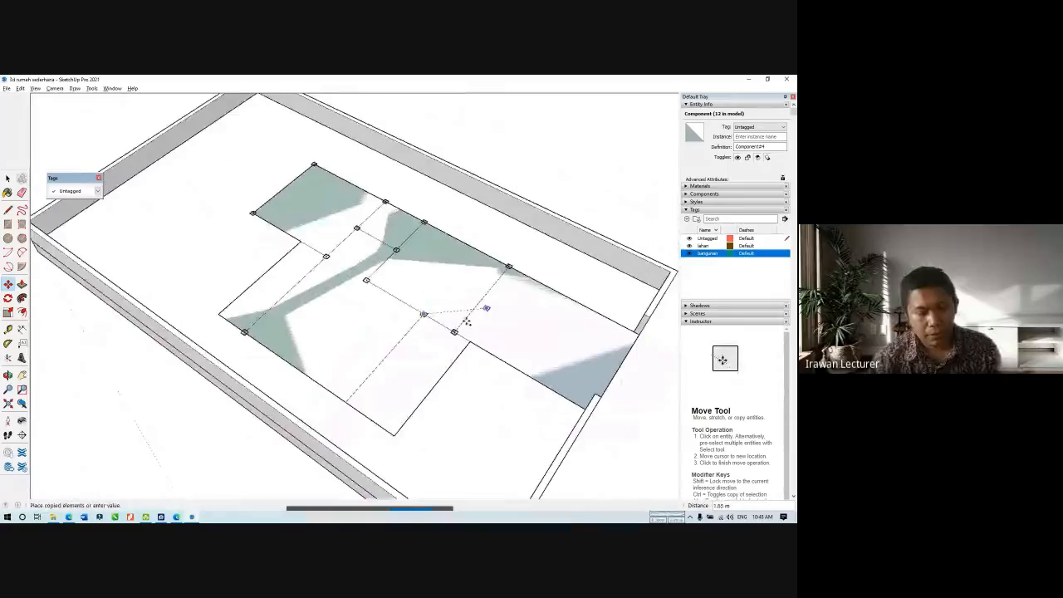
pyautogui.scroll(2, 366, 413)
pyautogui.click(340, 402)
# Delete the diagonal edge inside the column square component, and close the component.
pyautogui.scroll(5, 339, 405)
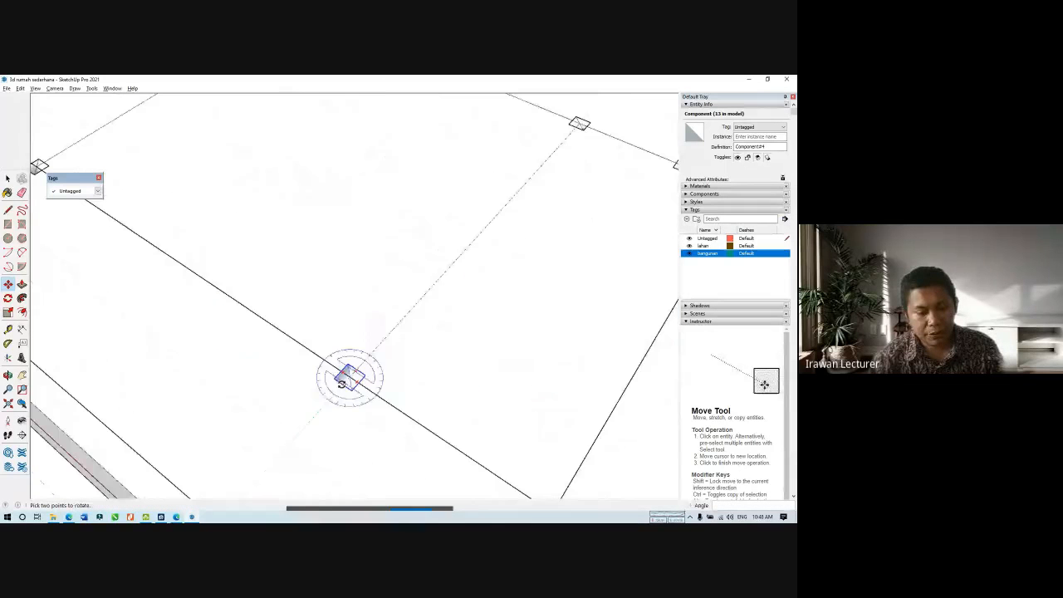
pyautogui.scroll(2, 345, 379)
pyautogui.press('space')
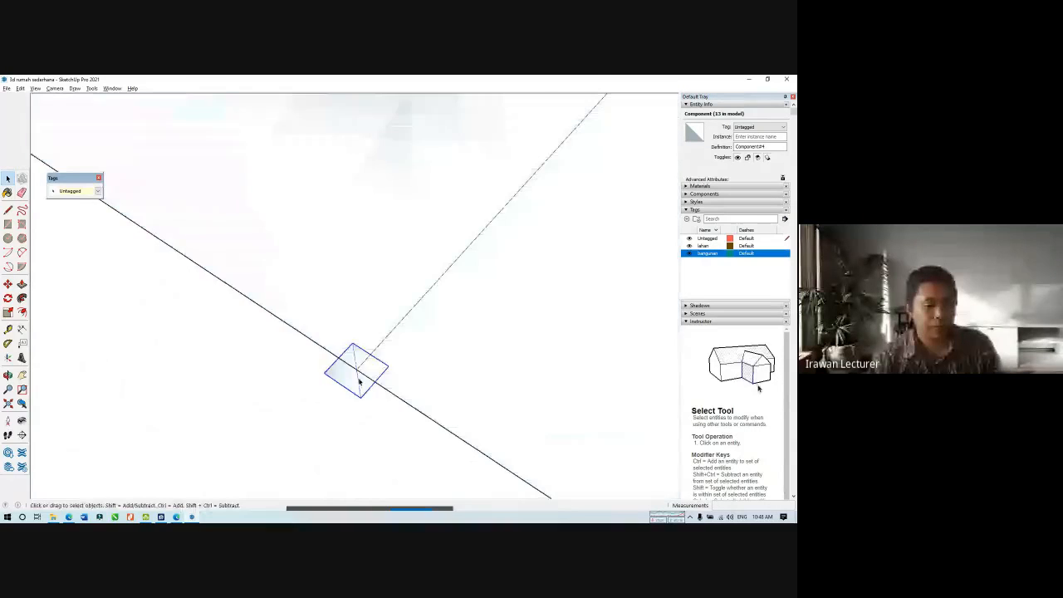
pyautogui.scroll(2, 357, 369)
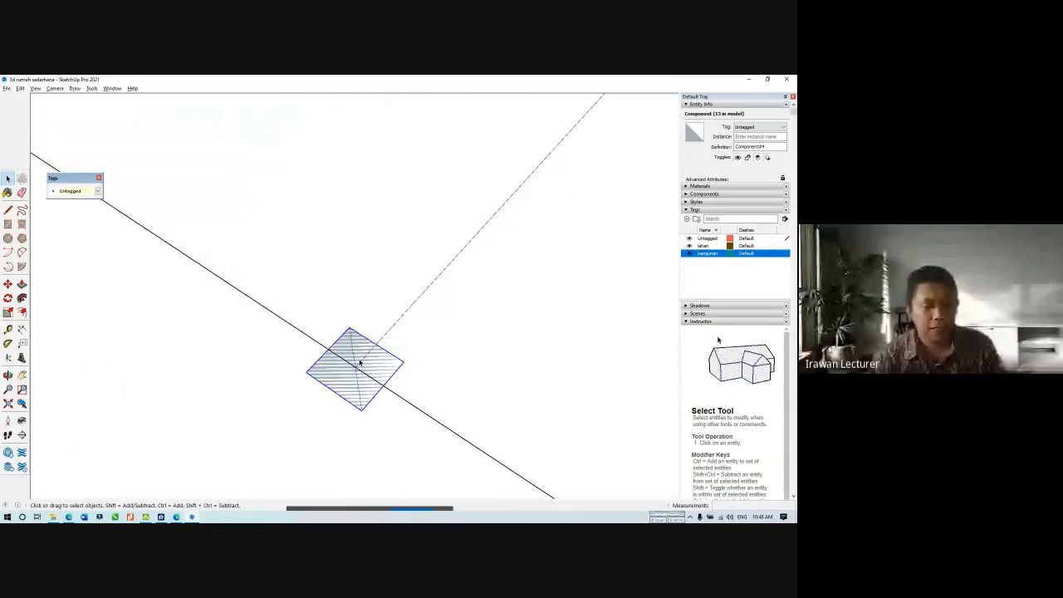
pyautogui.doubleClick(355, 377)
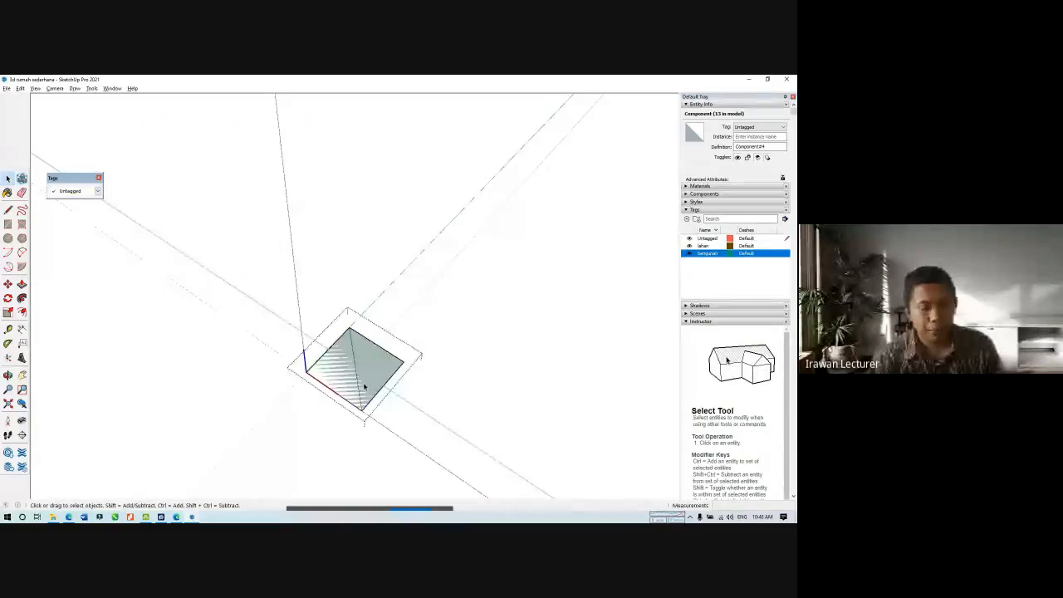
pyautogui.scroll(-5, 359, 349)
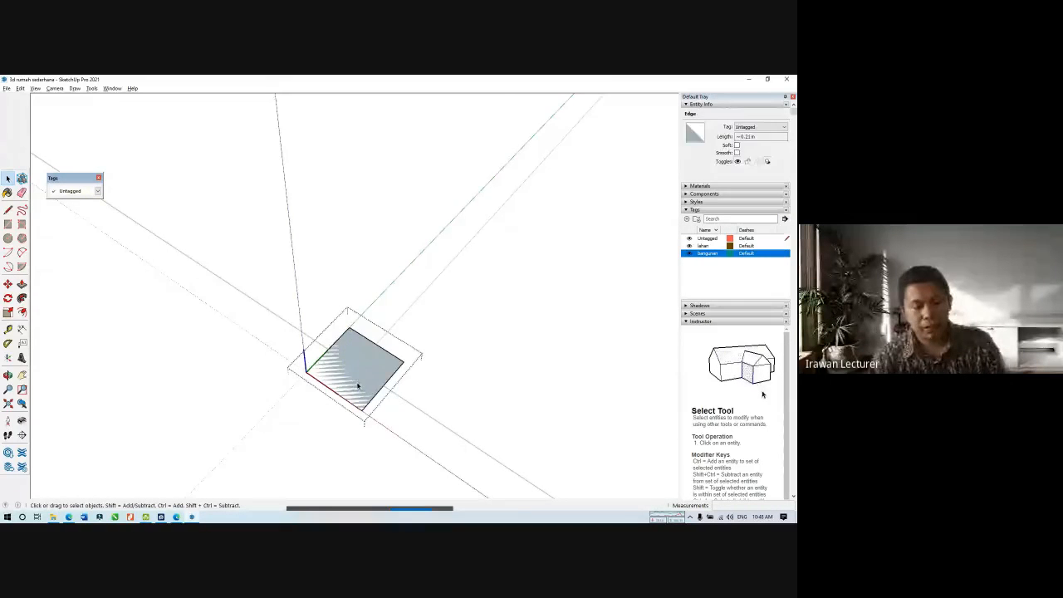
pyautogui.scroll(-5, 362, 341)
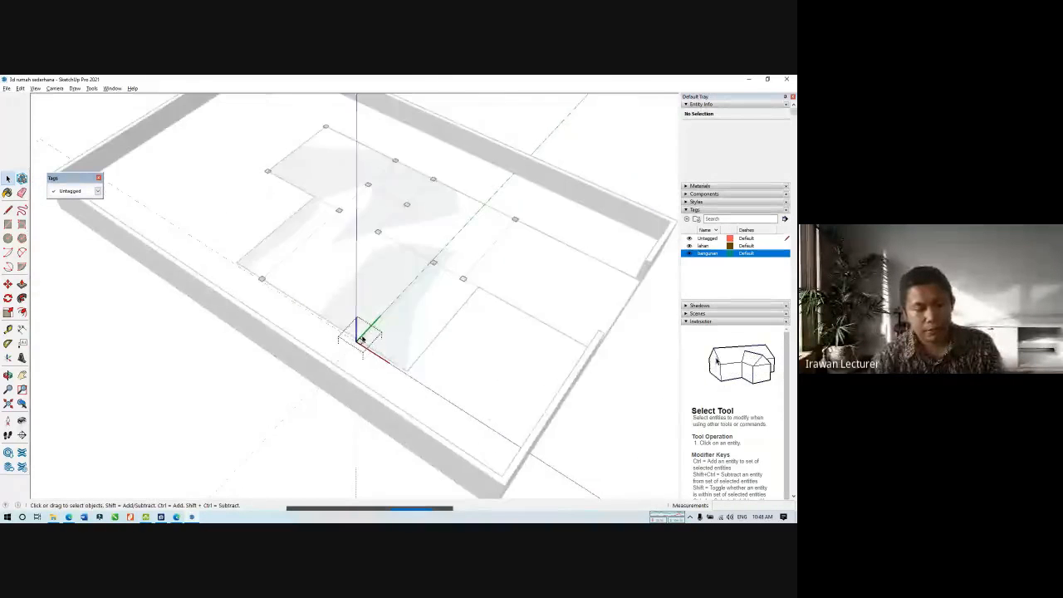
pyautogui.click(479, 304)
# Examine the column squares across the floor plan for leftover diagonal edges.
pyautogui.scroll(3, 399, 210)
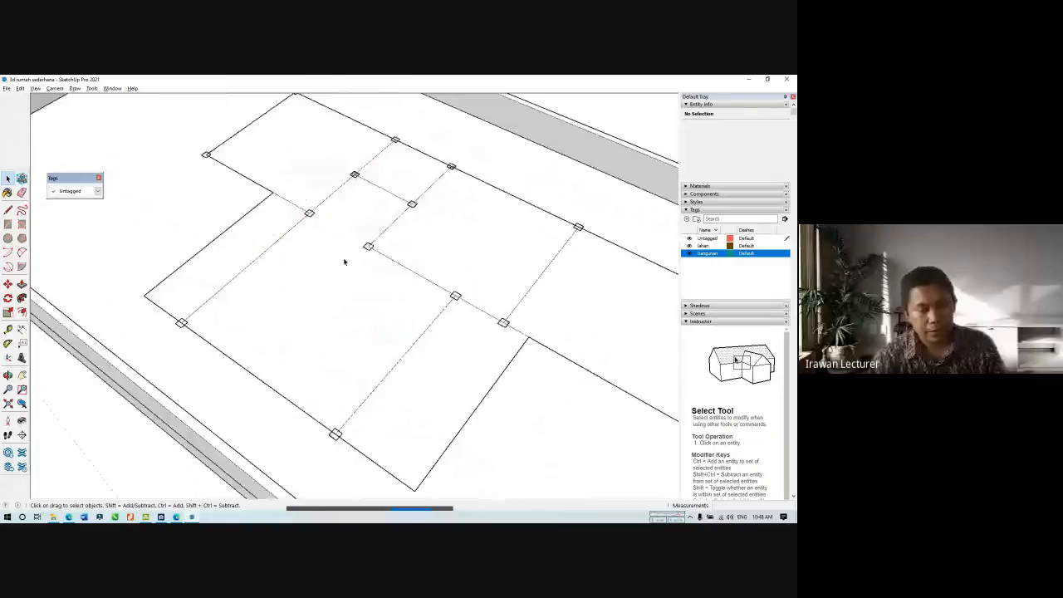
pyautogui.scroll(5, 362, 247)
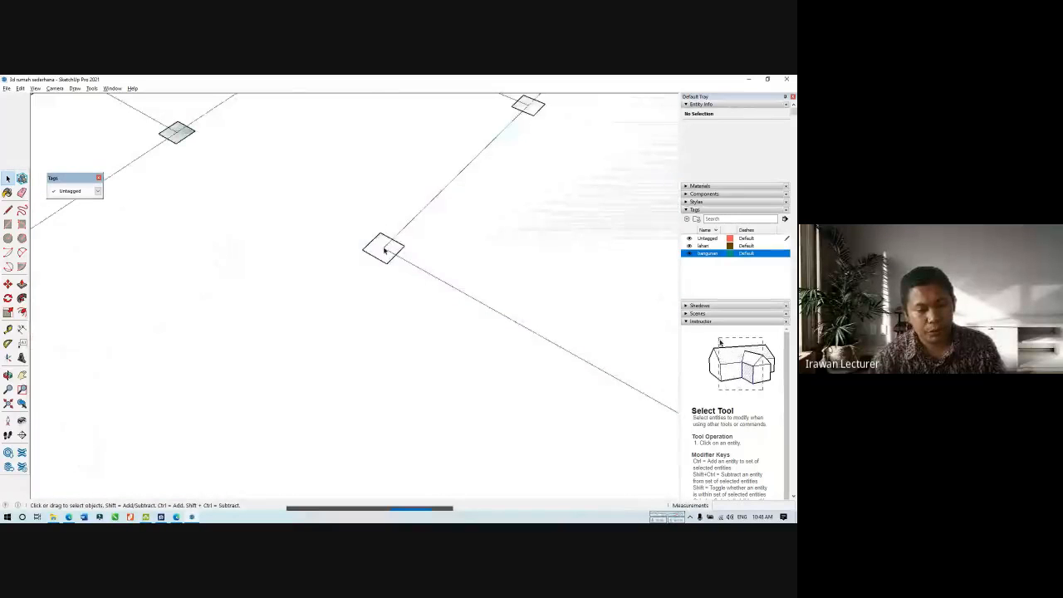
pyautogui.scroll(-5, 366, 233)
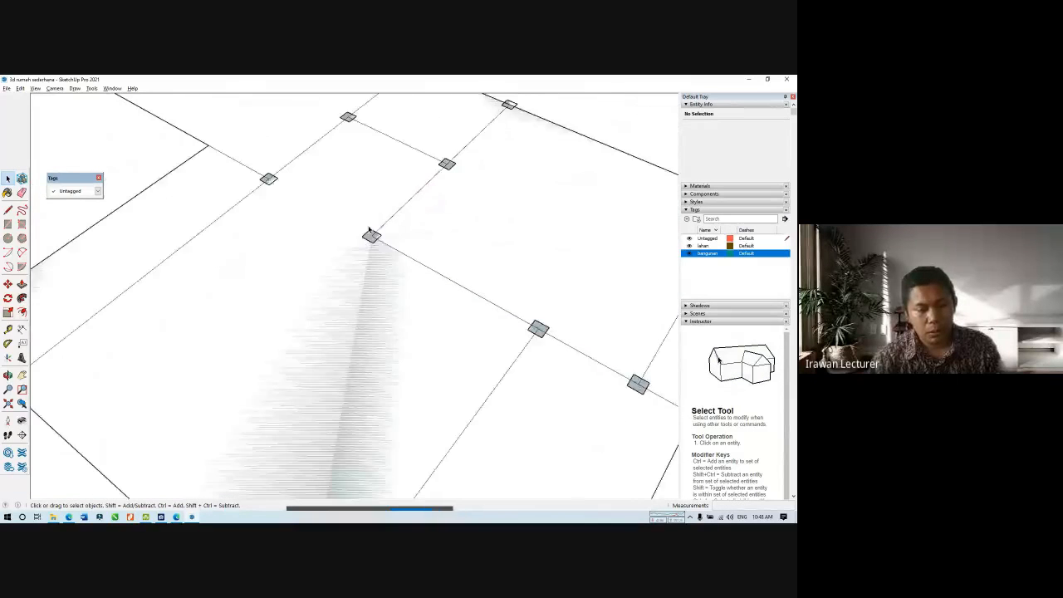
pyautogui.scroll(5, 158, 322)
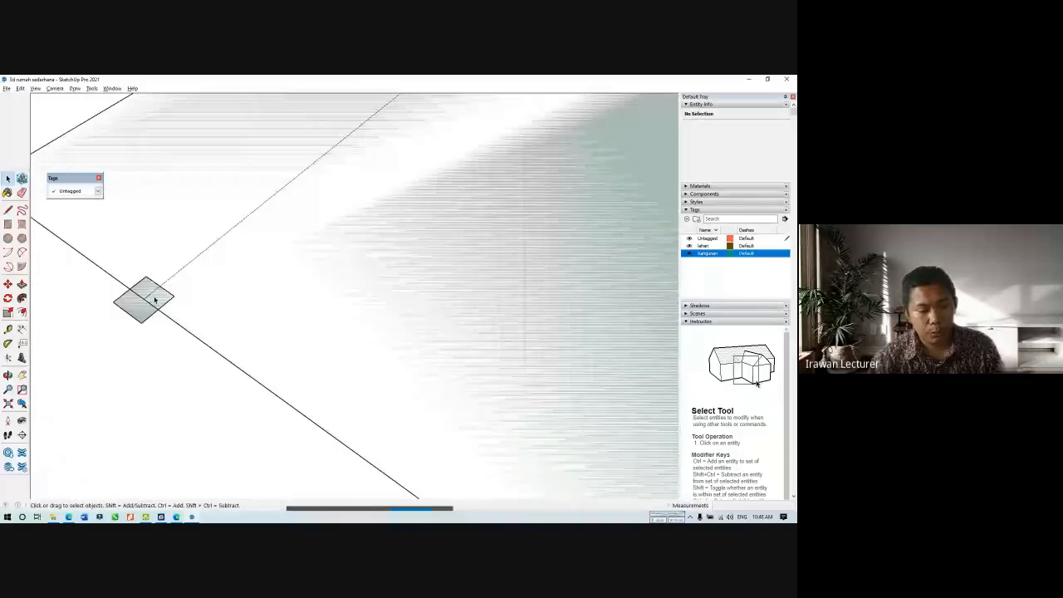
pyautogui.scroll(-5, 223, 258)
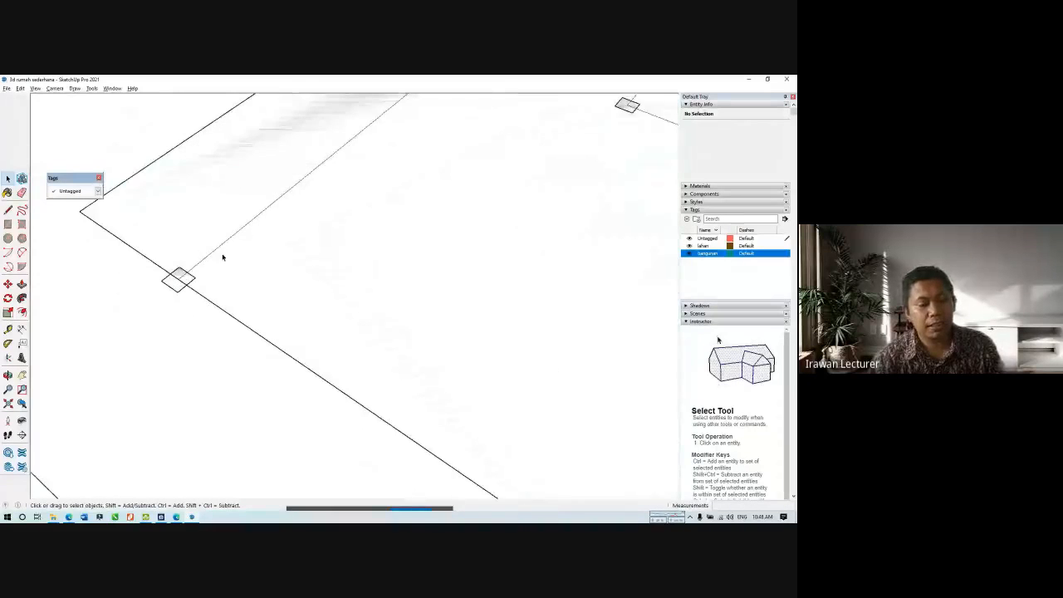
pyautogui.scroll(-3, 223, 257)
pyautogui.scroll(10, 340, 372)
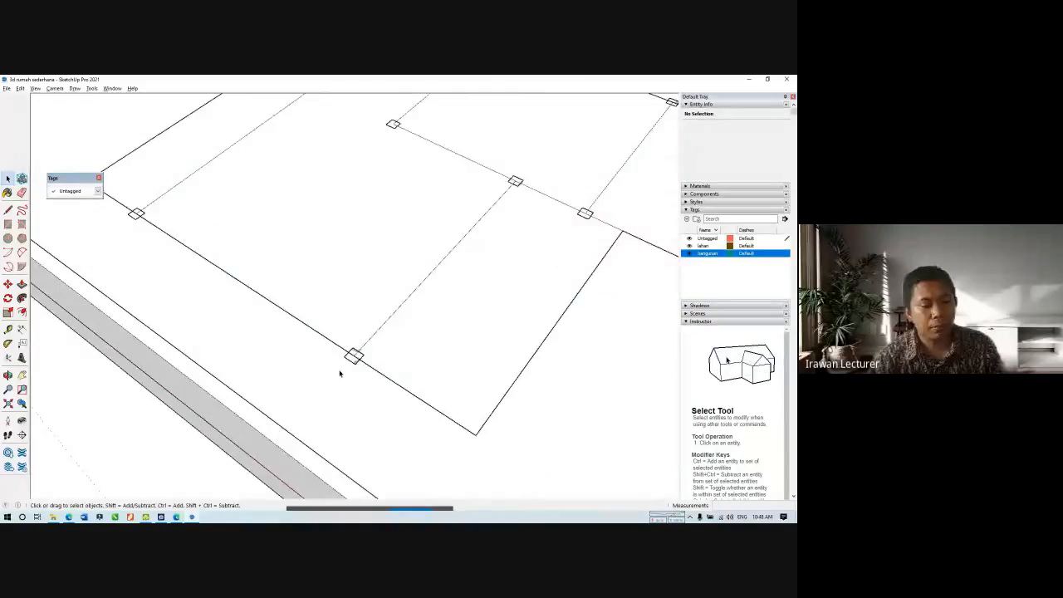
pyautogui.doubleClick(374, 356)
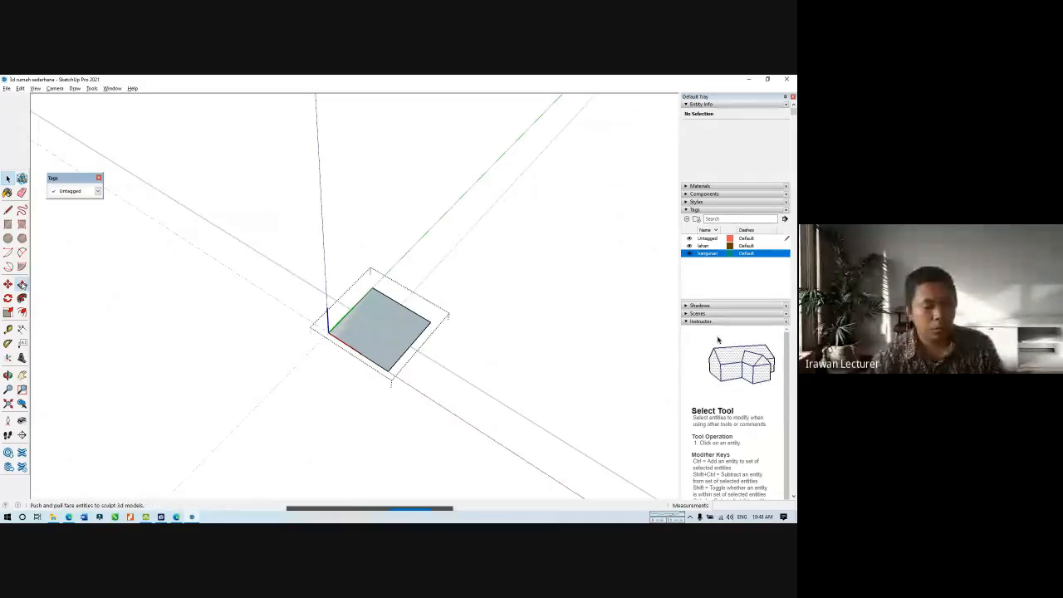
pyautogui.click(21, 285)
pyautogui.scroll(-4, 324, 424)
pyautogui.scroll(-5, 338, 407)
pyautogui.moveTo(339, 397); pyautogui.dragTo(334, 320, button='middle')
pyautogui.click(335, 355)
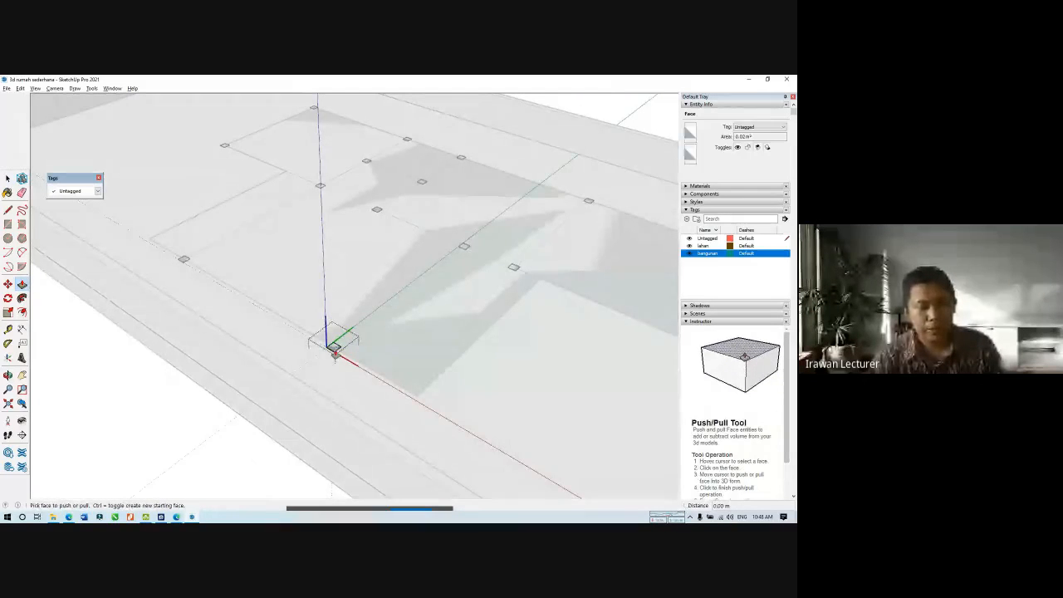
pyautogui.press('space')
pyautogui.press('Escape')
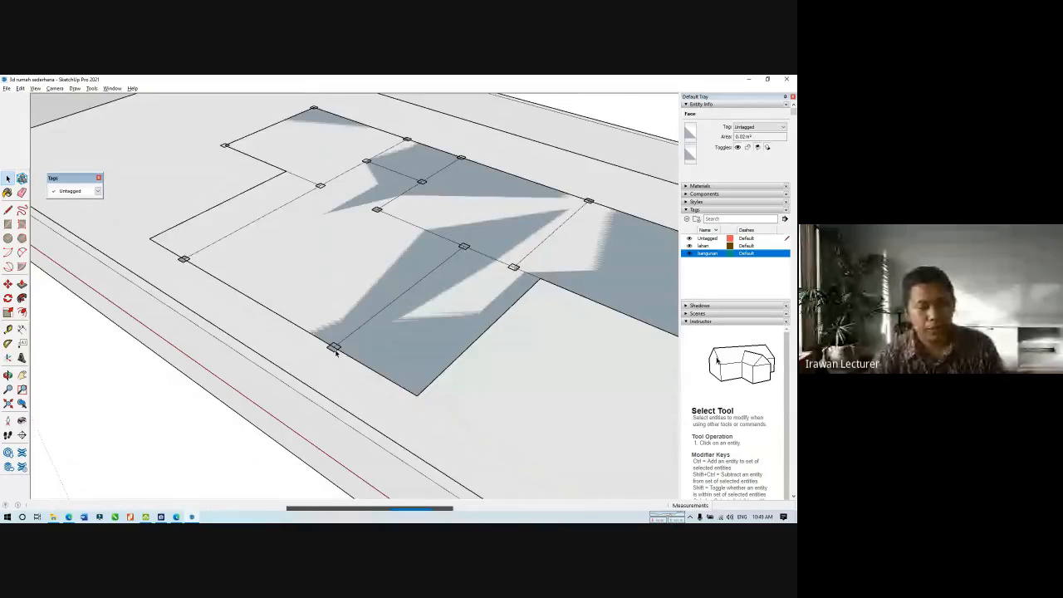
# Open the column component at the outer wall for editing and extrude its square face upward 3 m with Push/Pull.
pyautogui.scroll(8, 335, 351)
pyautogui.click(334, 350)
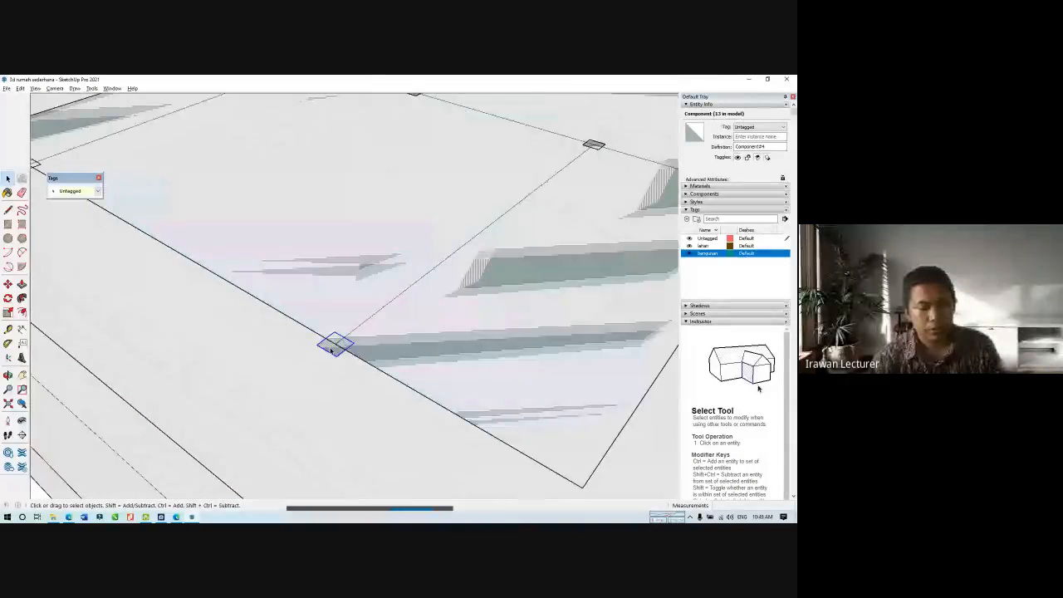
pyautogui.doubleClick(331, 350)
pyautogui.click(21, 285)
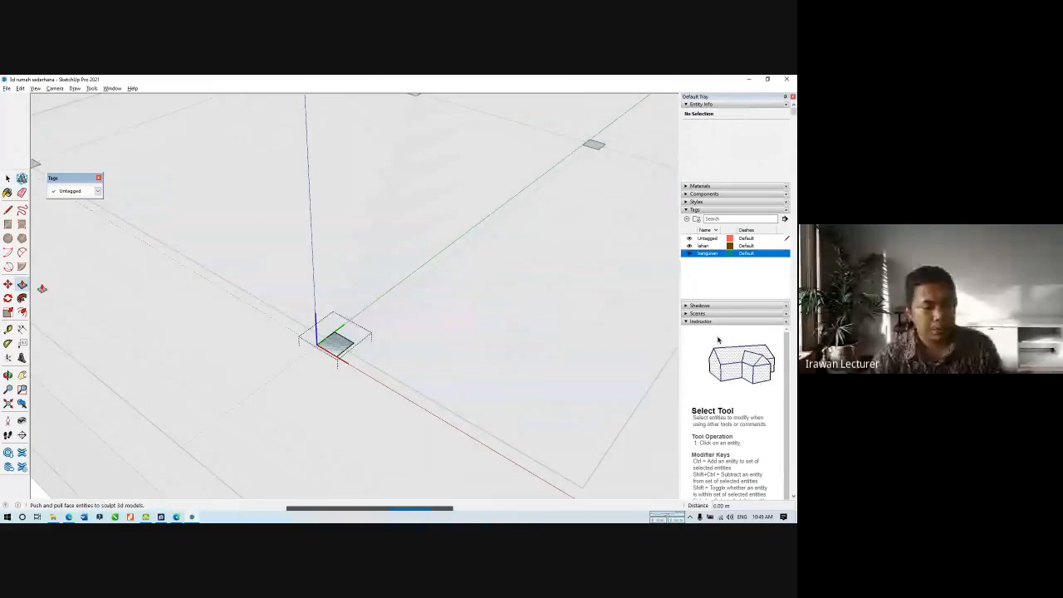
pyautogui.click(329, 353)
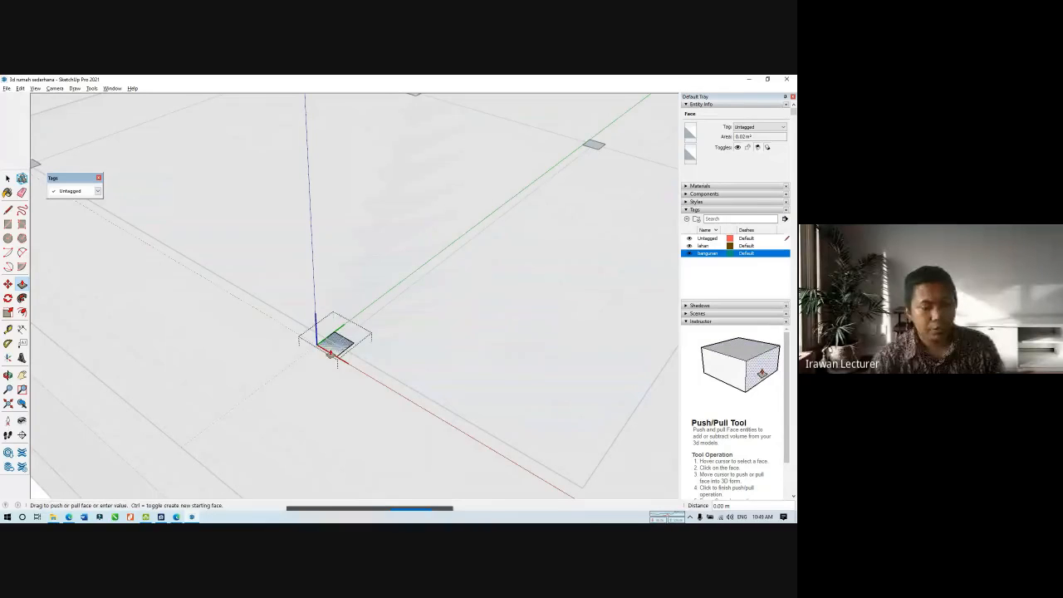
pyautogui.moveTo(330, 352); pyautogui.dragTo(350, 230)
pyautogui.scroll(-3, 342, 249)
pyautogui.scroll(2, 350, 229)
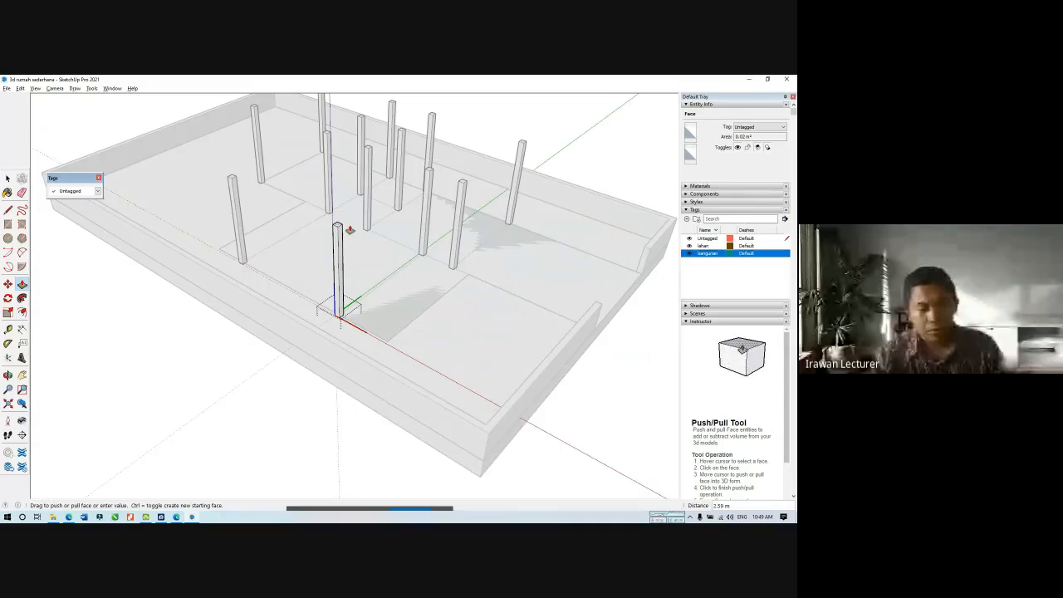
pyautogui.write('3')
pyautogui.press('Return')
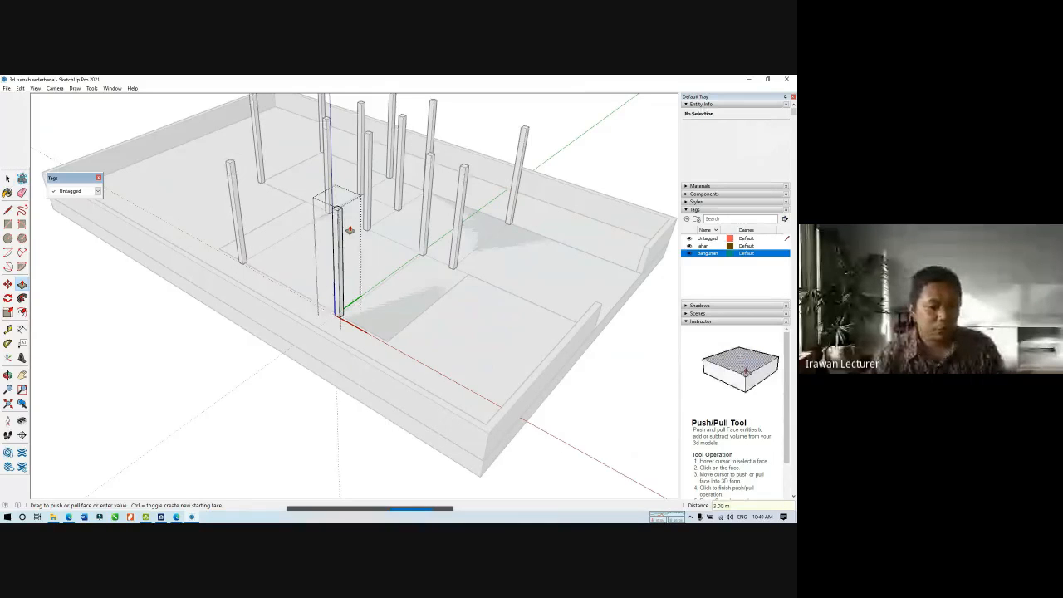
pyautogui.press('space')
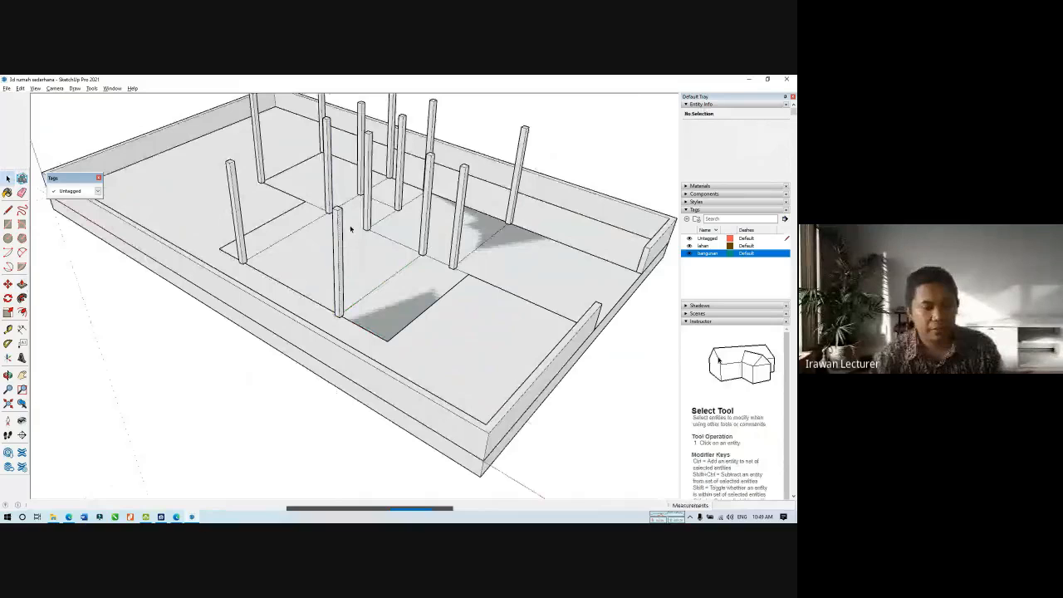
# Examine the raised columns and their positions on the floor plan from several sides.
pyautogui.moveTo(351, 230); pyautogui.dragTo(608, 269, button='middle')
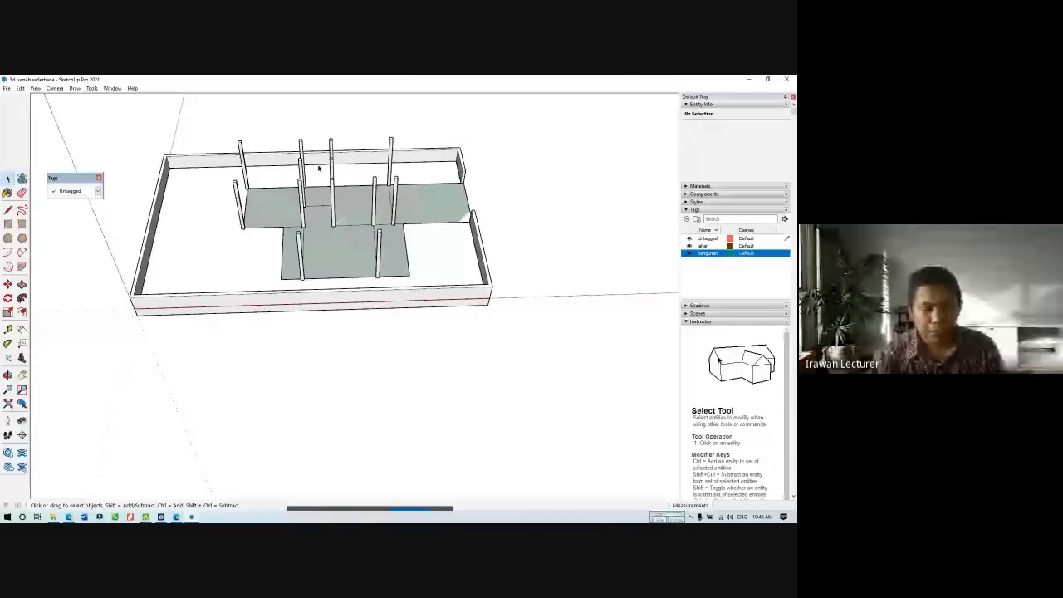
pyautogui.scroll(4, 319, 169)
pyautogui.moveTo(179, 164); pyautogui.dragTo(406, 238, button='middle')
pyautogui.scroll(-4, 406, 237)
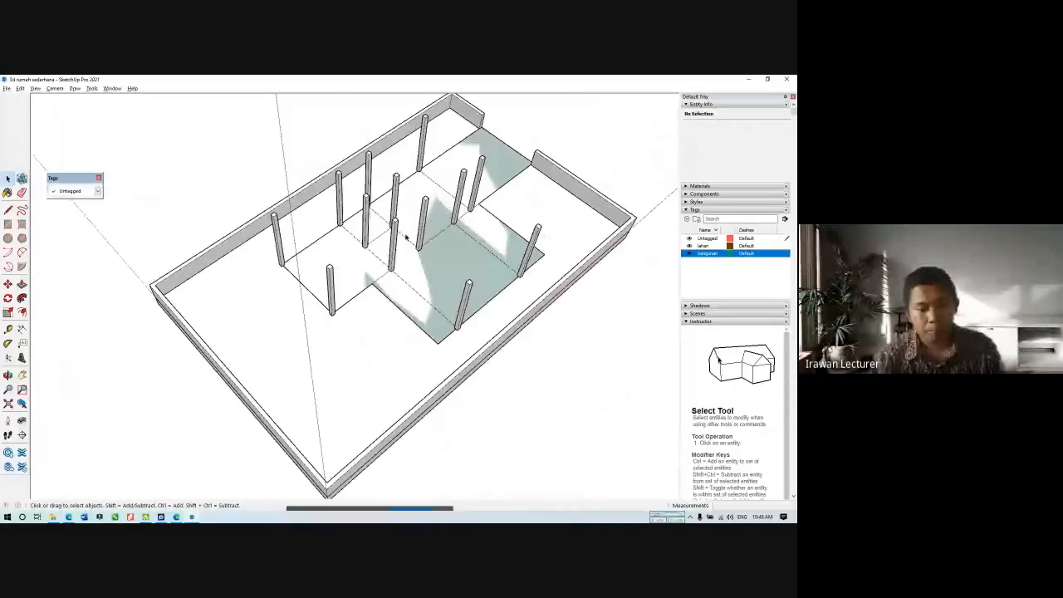
pyautogui.scroll(3, 312, 223)
pyautogui.scroll(-3, 311, 220)
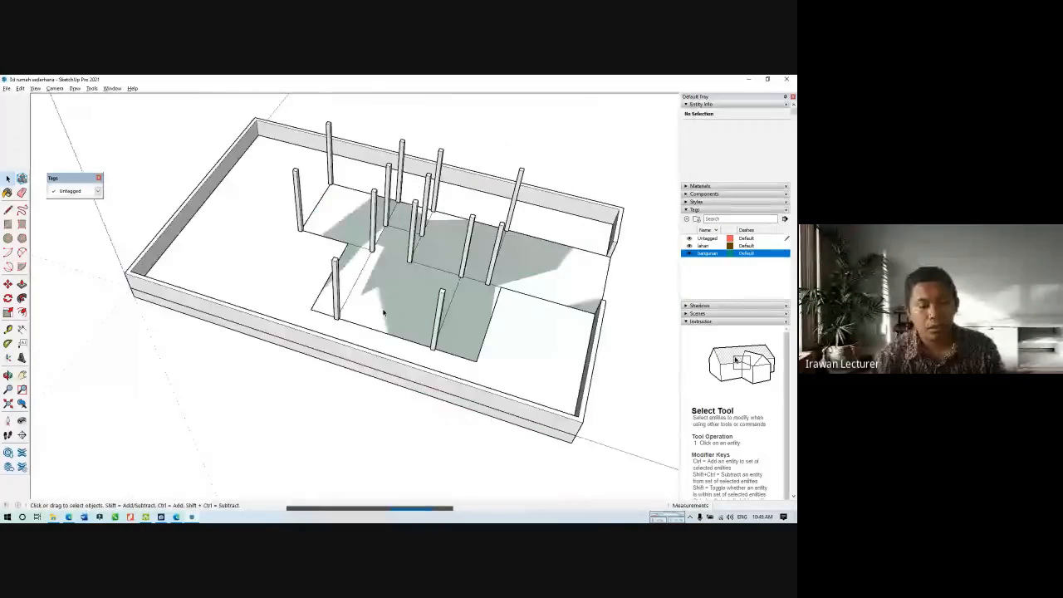
pyautogui.scroll(2, 336, 293)
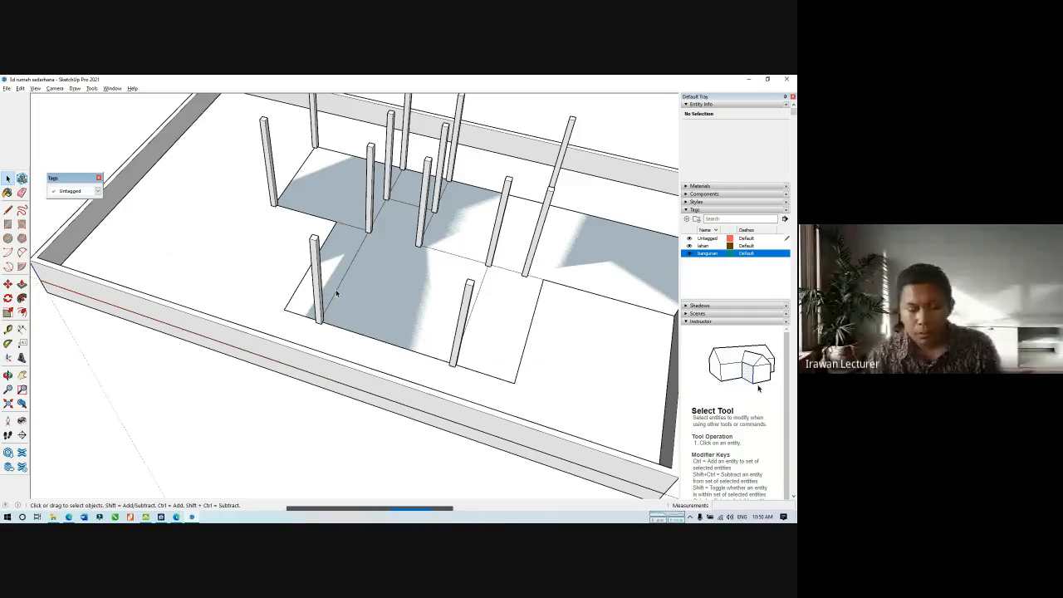
pyautogui.scroll(-2, 336, 290)
pyautogui.moveTo(288, 238); pyautogui.dragTo(339, 243, button='middle')
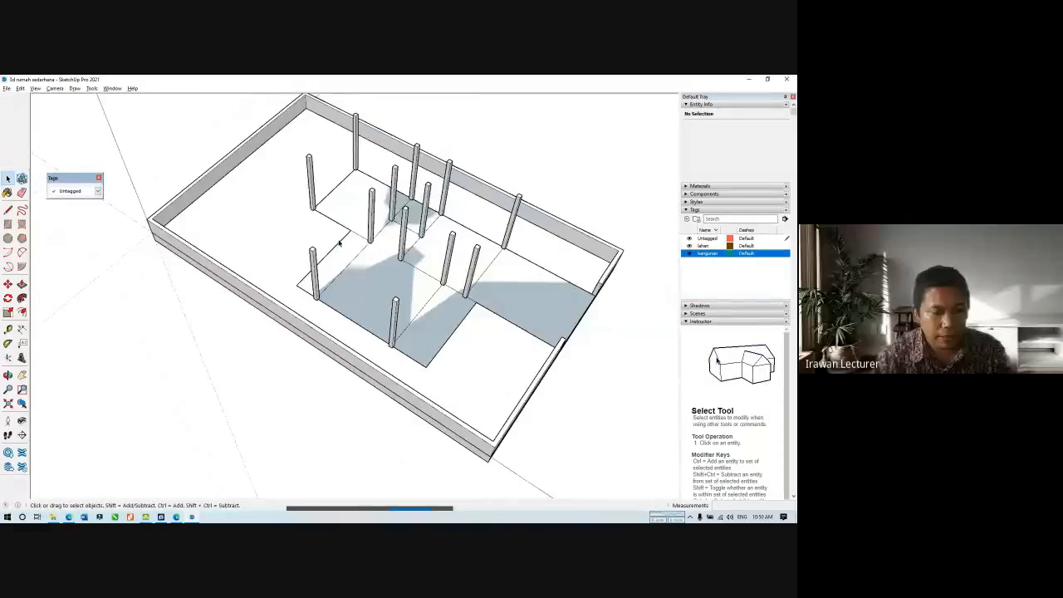
pyautogui.scroll(3, 349, 208)
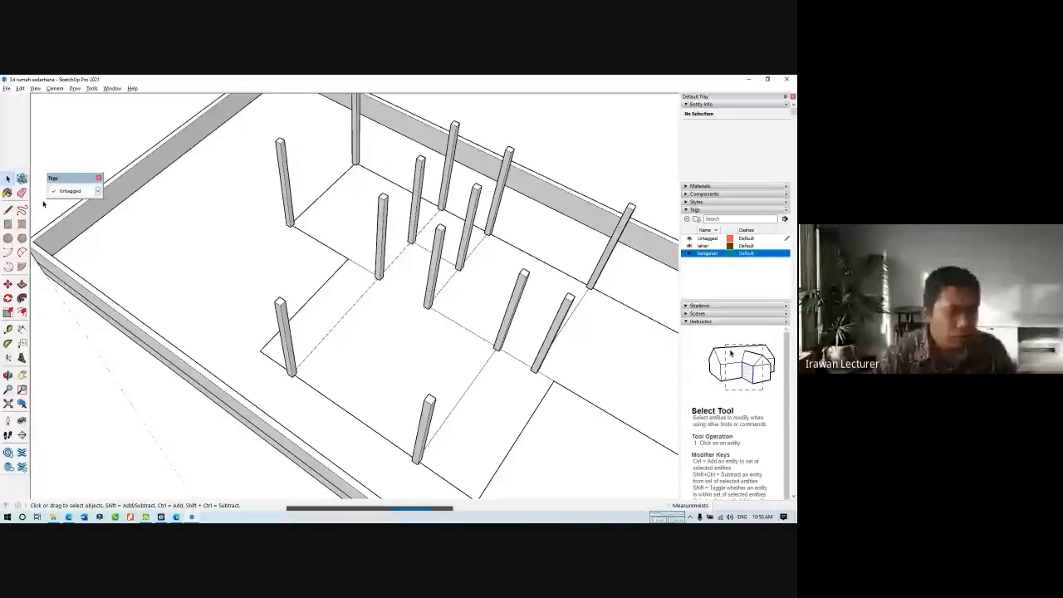
# Draw a rectangle covering the full side face of the outer corner column that faces the neighbouring column.
pyautogui.click(7, 225)
pyautogui.click(280, 143)
pyautogui.scroll(1, 311, 193)
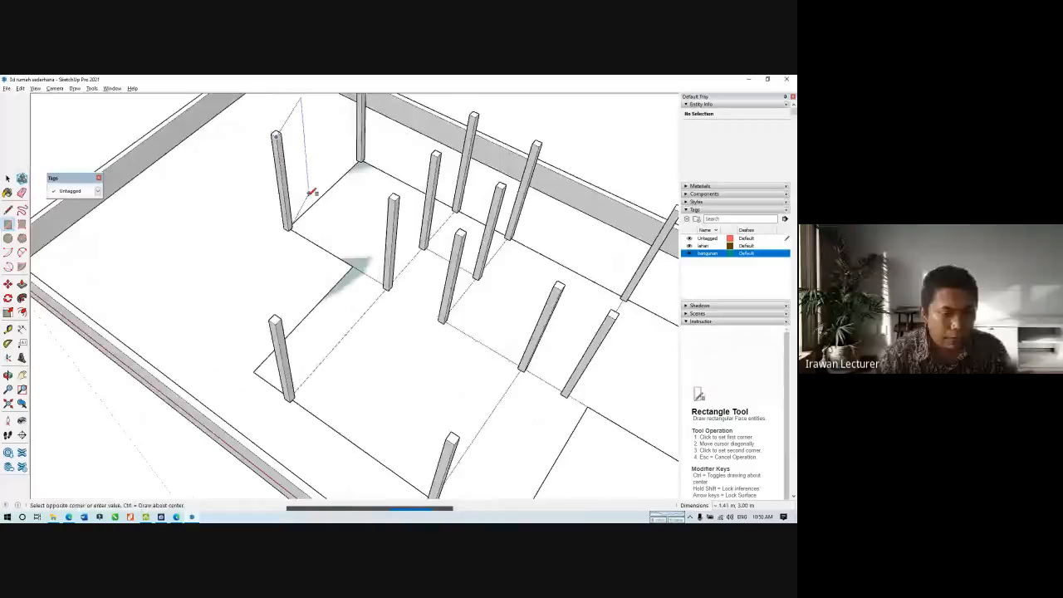
pyautogui.scroll(2, 311, 193)
pyautogui.moveTo(304, 186); pyautogui.dragTo(340, 239, button='middle')
# Select the rectangle on the column's side with its edges and make it a component.
pyautogui.scroll(-5, 297, 252)
pyautogui.scroll(3, 319, 239)
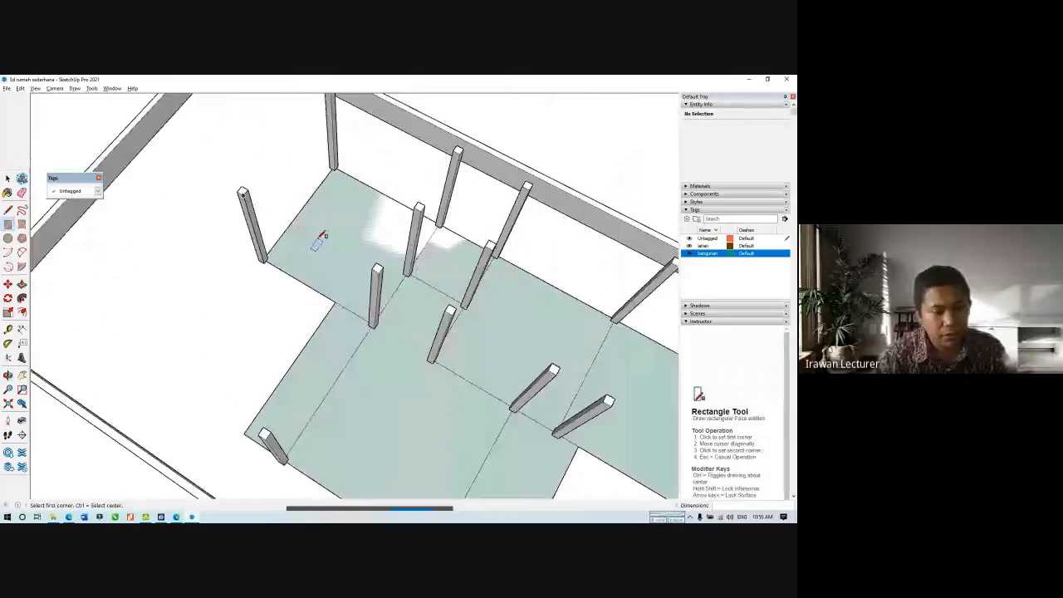
pyautogui.scroll(3, 261, 202)
pyautogui.scroll(1, 247, 150)
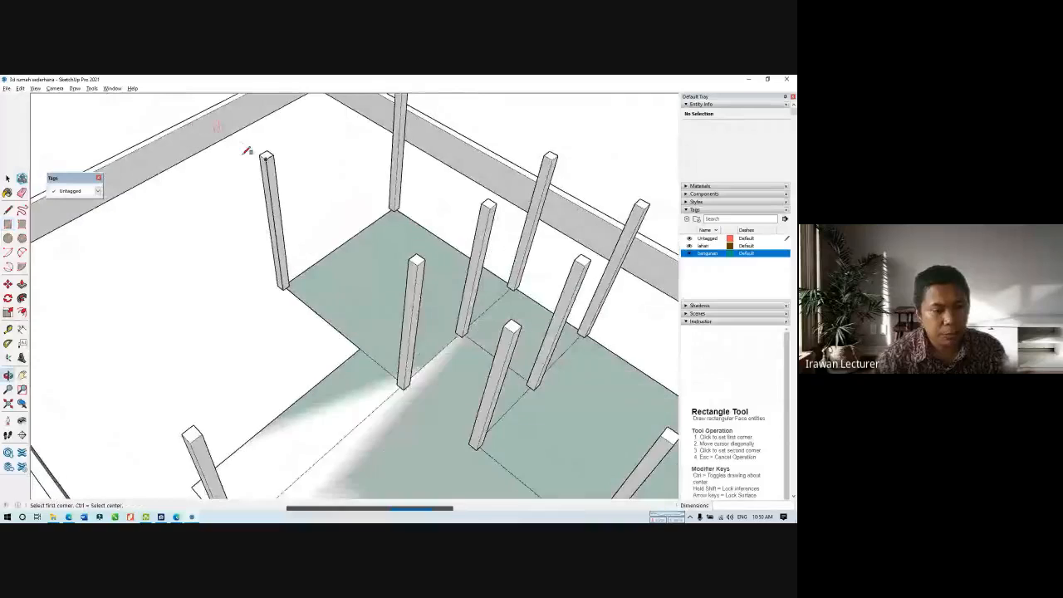
pyautogui.scroll(2, 246, 151)
pyautogui.press('space')
pyautogui.doubleClick(269, 172)
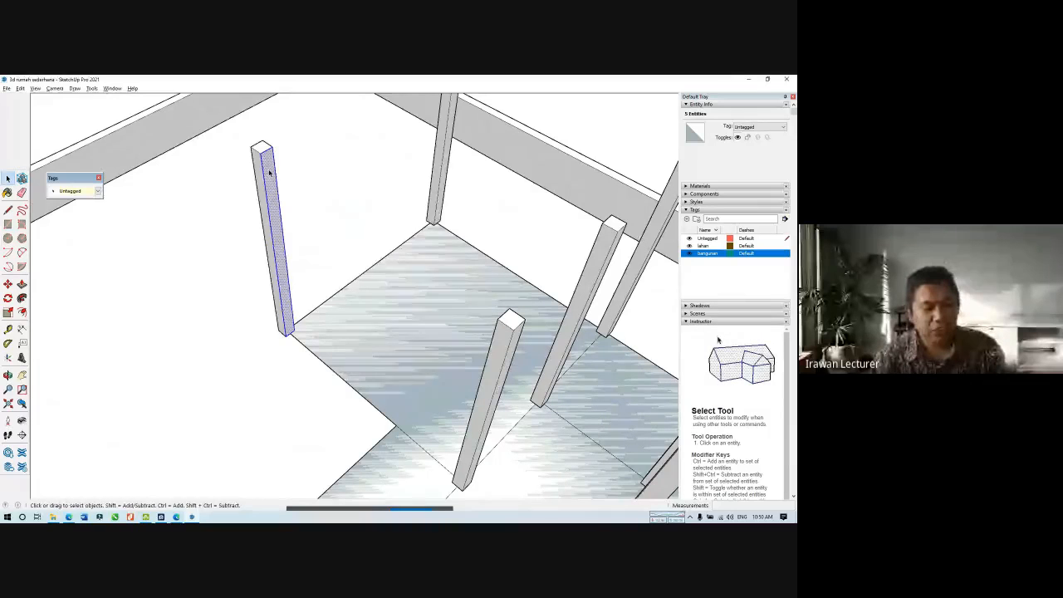
pyautogui.press('g')
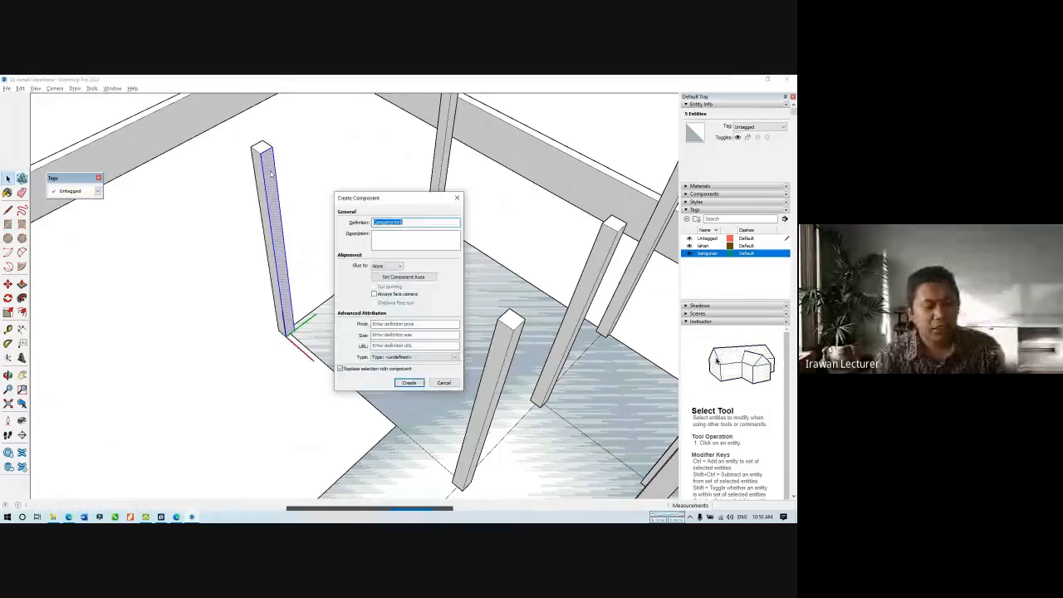
pyautogui.click(407, 383)
# Open the face component for editing, extend it with Push/Pull to the neighbouring column as a wall, and close the component.
pyautogui.click(237, 258)
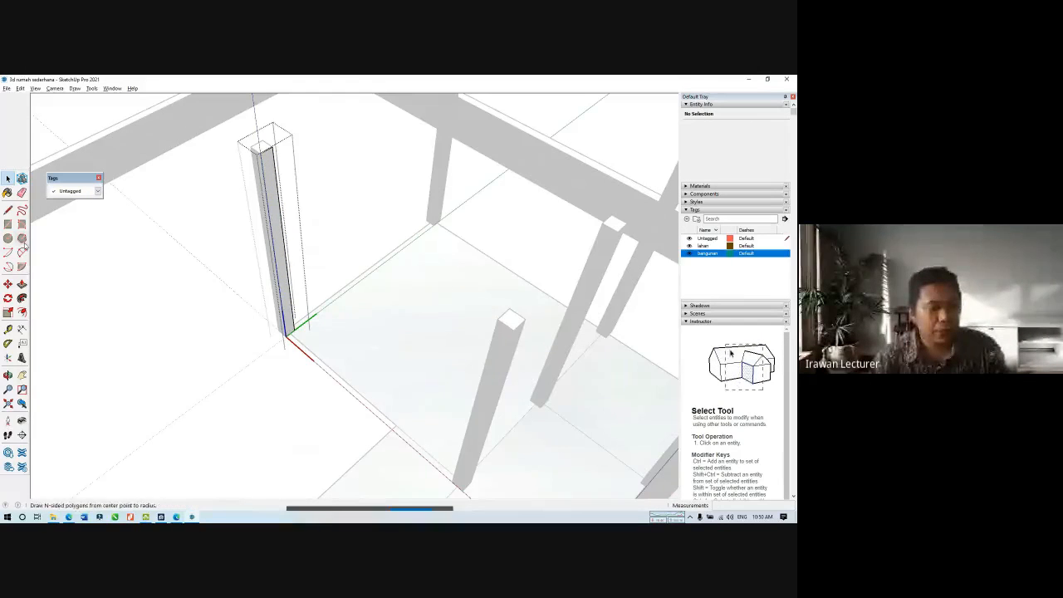
pyautogui.press('p')
pyautogui.click(269, 183)
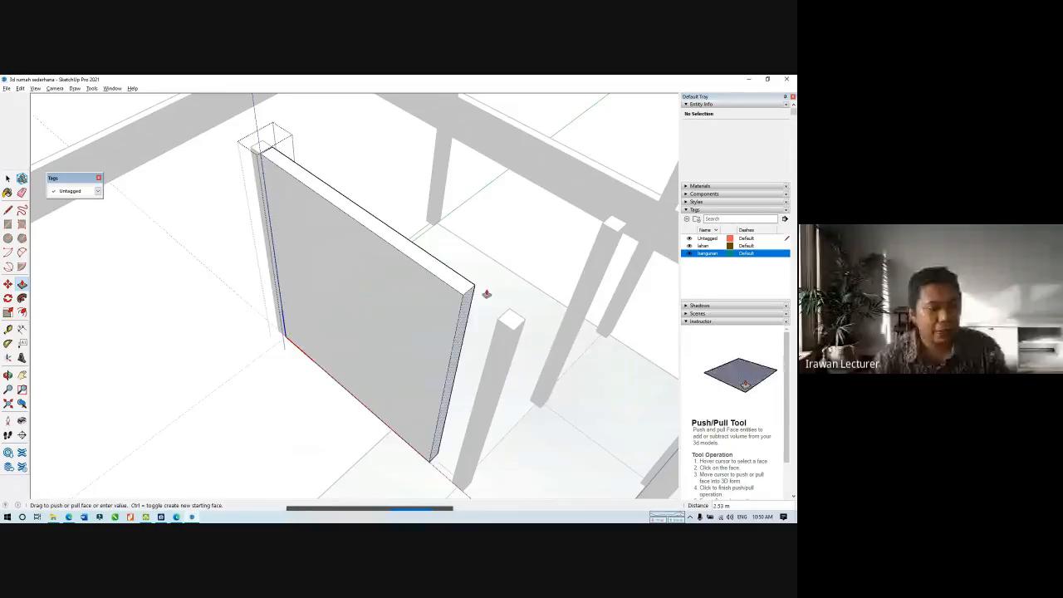
pyautogui.click(511, 312)
pyautogui.press('space')
pyautogui.press('Escape')
# Examine the floor plan component and its wall lines around the new wall from several sides.
pyautogui.scroll(-7, 393, 265)
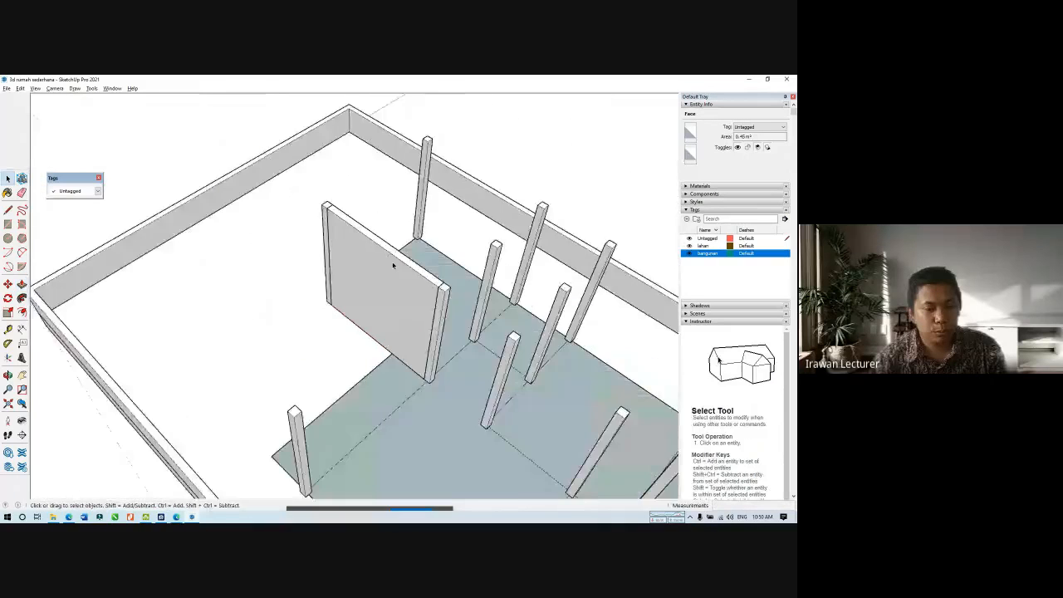
pyautogui.moveTo(393, 265); pyautogui.dragTo(481, 304, button='middle')
pyautogui.click(397, 284)
pyautogui.scroll(-3, 329, 228)
pyautogui.scroll(2, 363, 335)
pyautogui.click(382, 290)
pyautogui.scroll(-3, 326, 264)
pyautogui.moveTo(342, 262); pyautogui.dragTo(391, 298, button='middle')
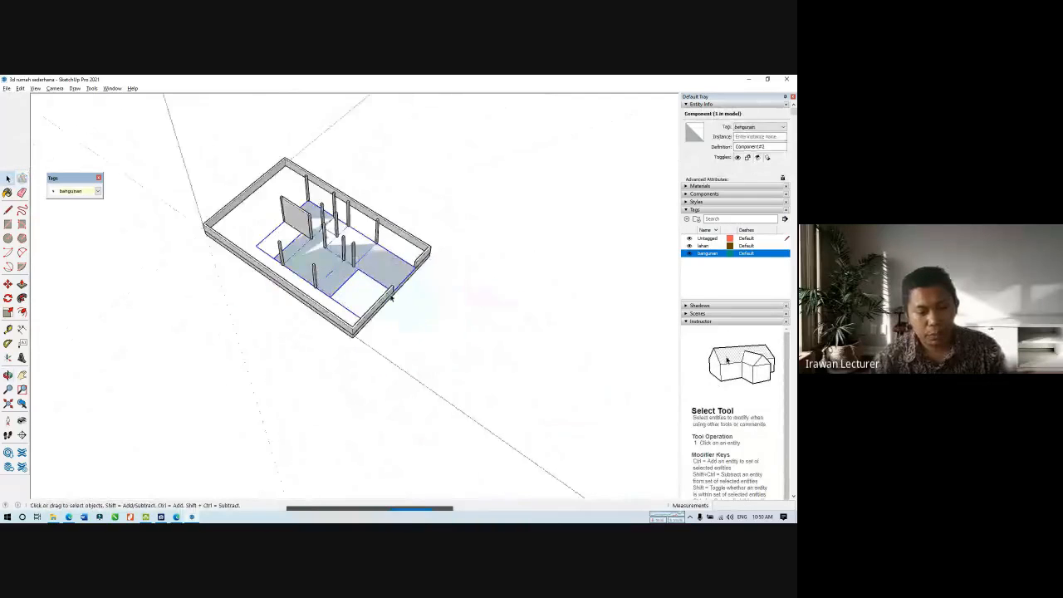
pyautogui.scroll(3, 316, 243)
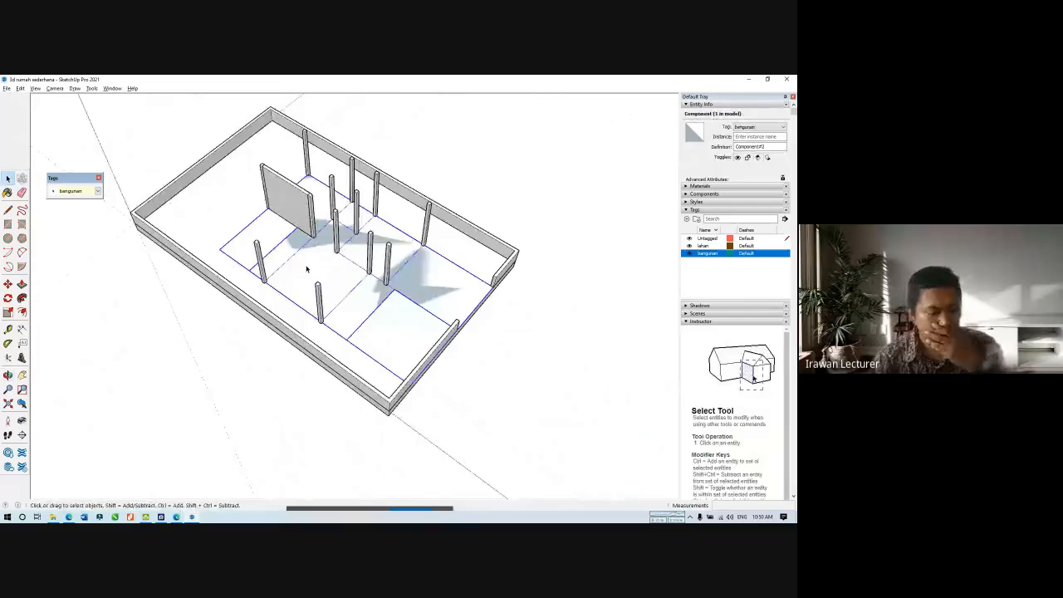
pyautogui.scroll(3, 253, 296)
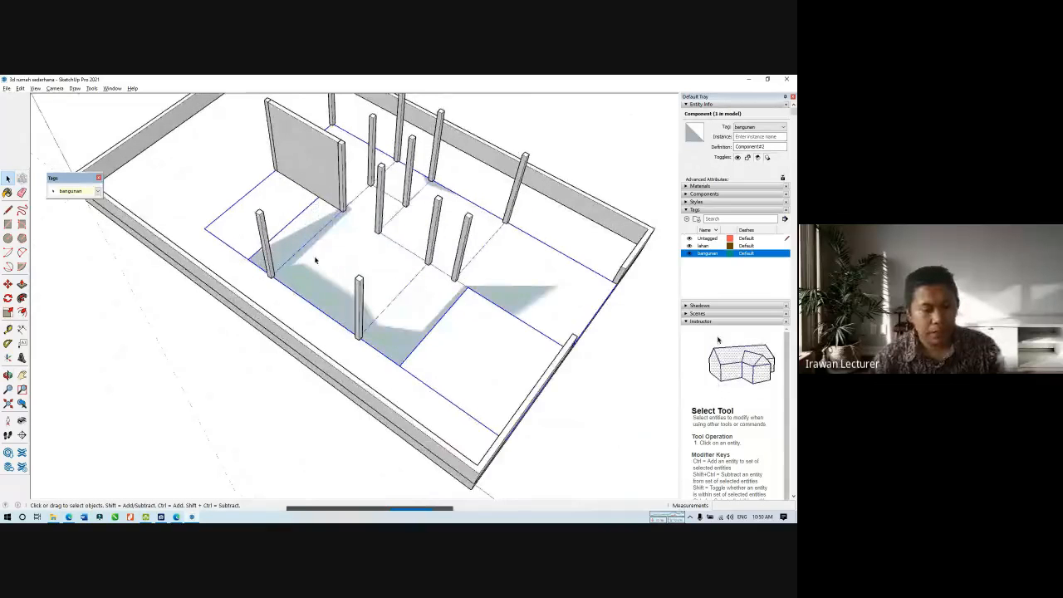
pyautogui.doubleClick(307, 271)
pyautogui.moveTo(372, 269); pyautogui.dragTo(149, 271, button='middle')
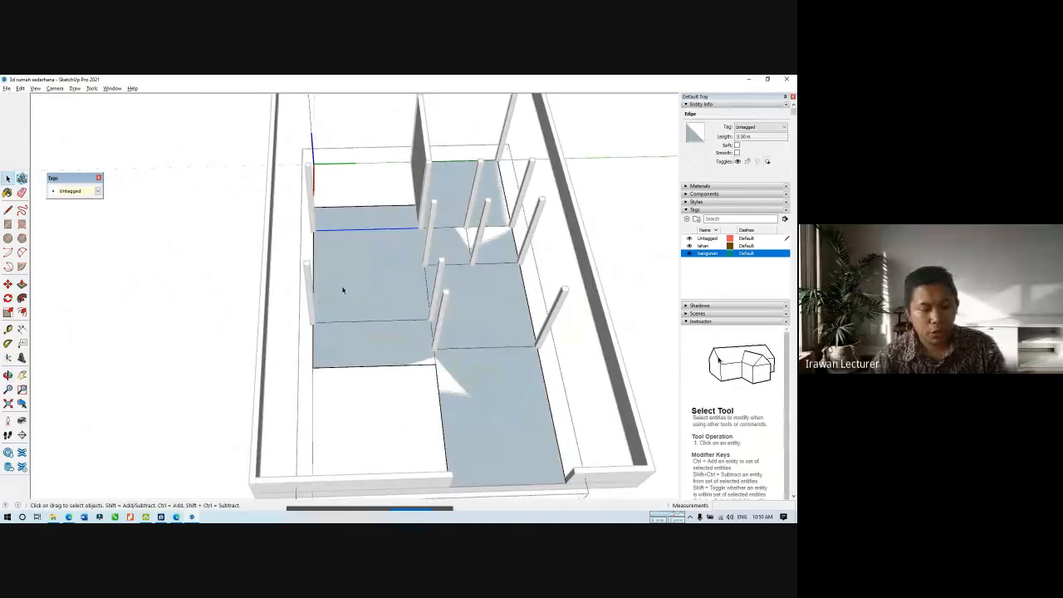
pyautogui.scroll(-3, 329, 261)
pyautogui.press('Escape')
pyautogui.moveTo(347, 237); pyautogui.dragTo(202, 254, button='middle')
pyautogui.press('Escape')
pyautogui.scroll(5, 272, 204)
# Copy the new wall to the opposite side of the room, aligned with the corner column there.
pyautogui.click(284, 238)
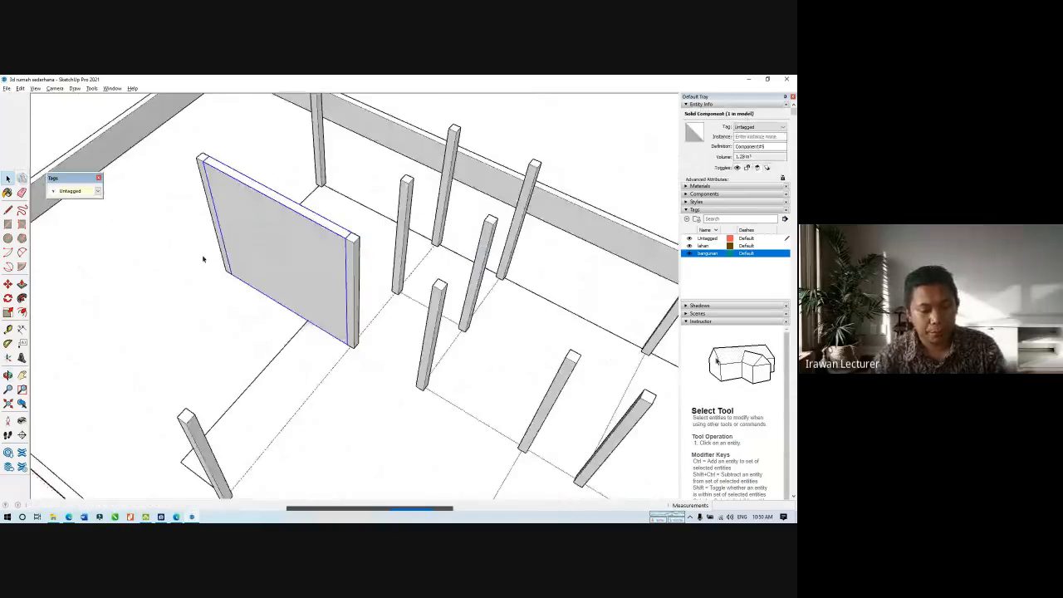
pyautogui.press('m')
pyautogui.click(202, 158)
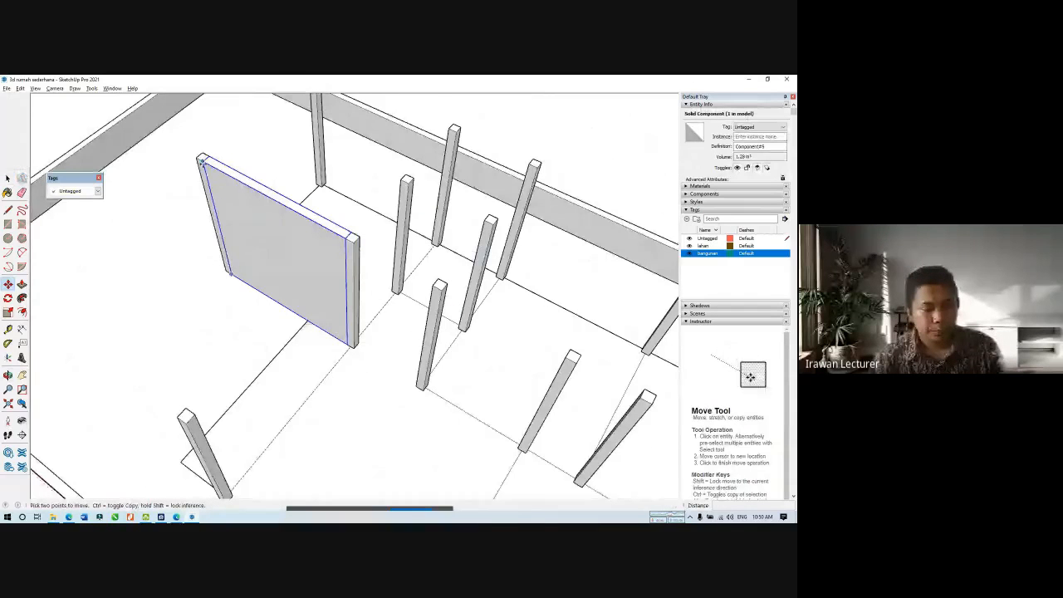
pyautogui.press('ctrl')
pyautogui.scroll(-5, 390, 299)
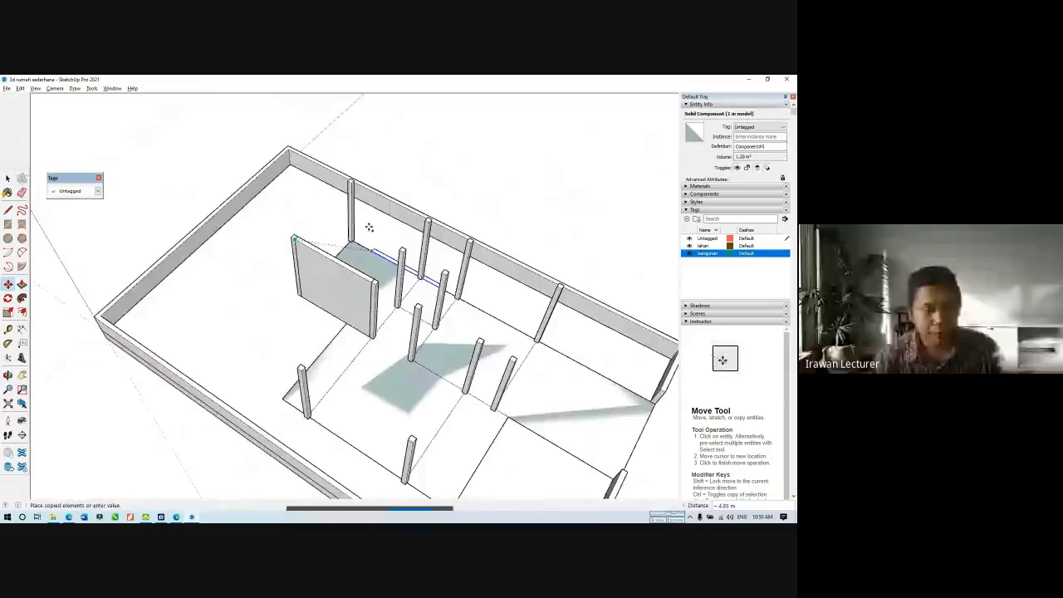
pyautogui.scroll(4, 368, 228)
pyautogui.click(339, 160)
# Draw a rectangle over the full side face of the corner column facing the open end of the room.
pyautogui.moveTo(339, 161); pyautogui.dragTo(274, 241, button='middle')
pyautogui.press('r')
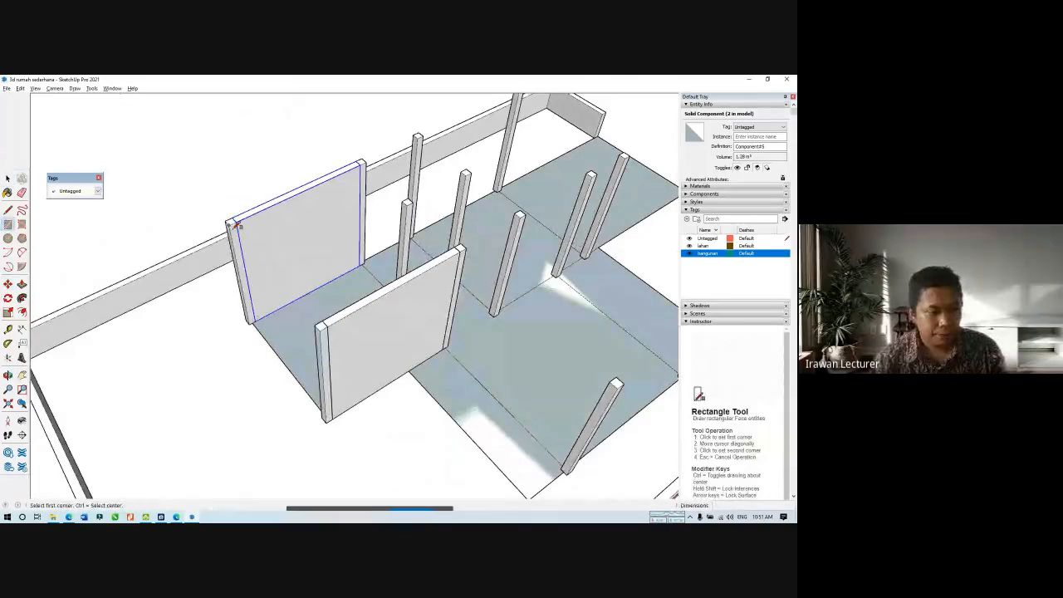
pyautogui.scroll(-3, 237, 223)
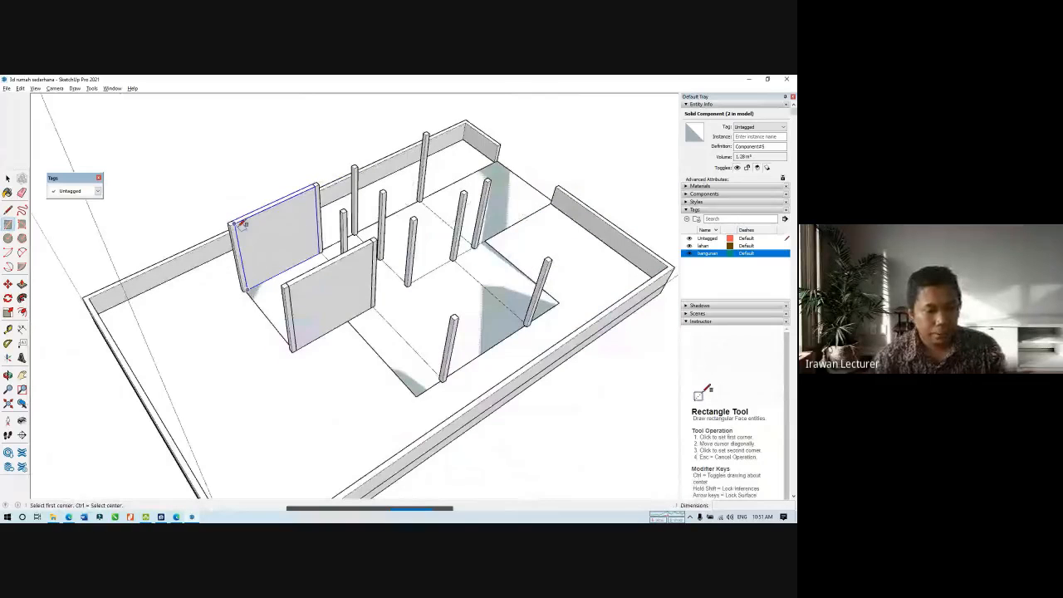
pyautogui.scroll(5, 241, 223)
pyautogui.click(247, 206)
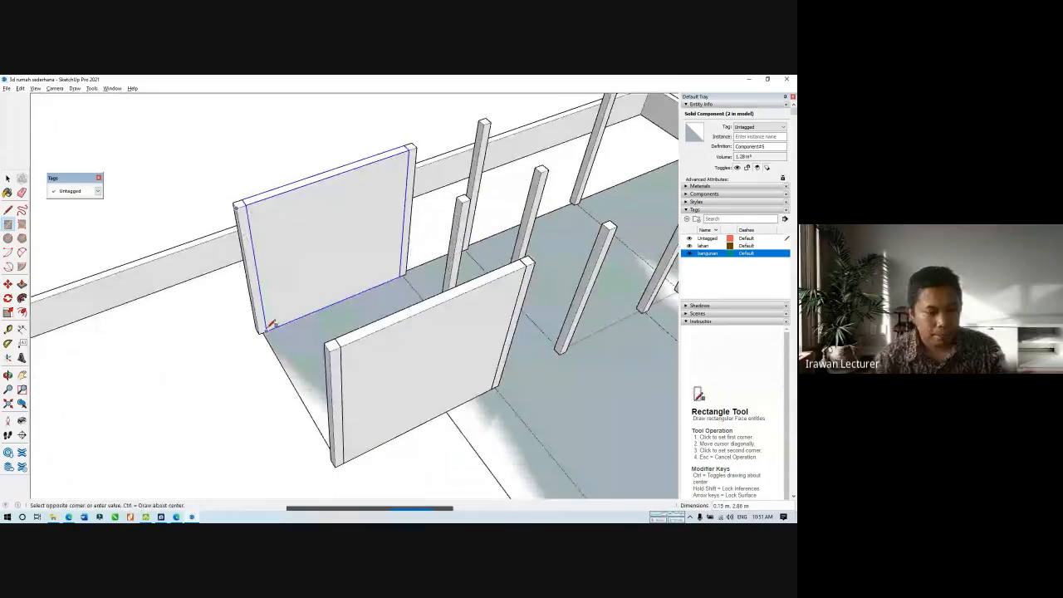
pyautogui.press('space')
pyautogui.scroll(2, 256, 241)
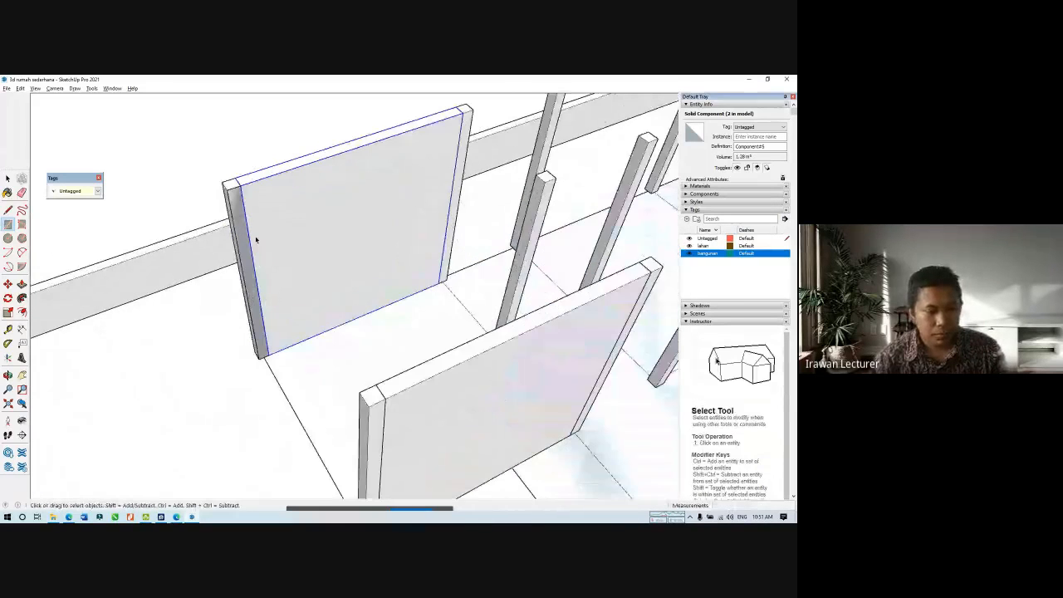
# Make the rectangle on the corner column's side, with its edges, a component.
pyautogui.doubleClick(244, 234)
pyautogui.press('g')
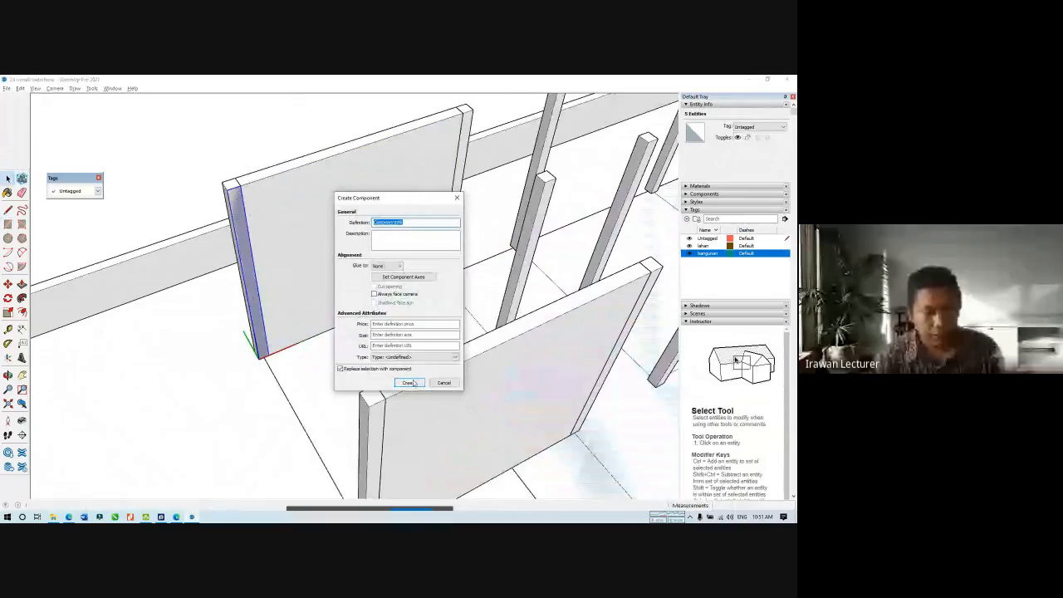
pyautogui.click(408, 383)
# Extend the component's face with Push/Pull to the opposite corner column to form the room's end wall, and close the component.
pyautogui.doubleClick(245, 257)
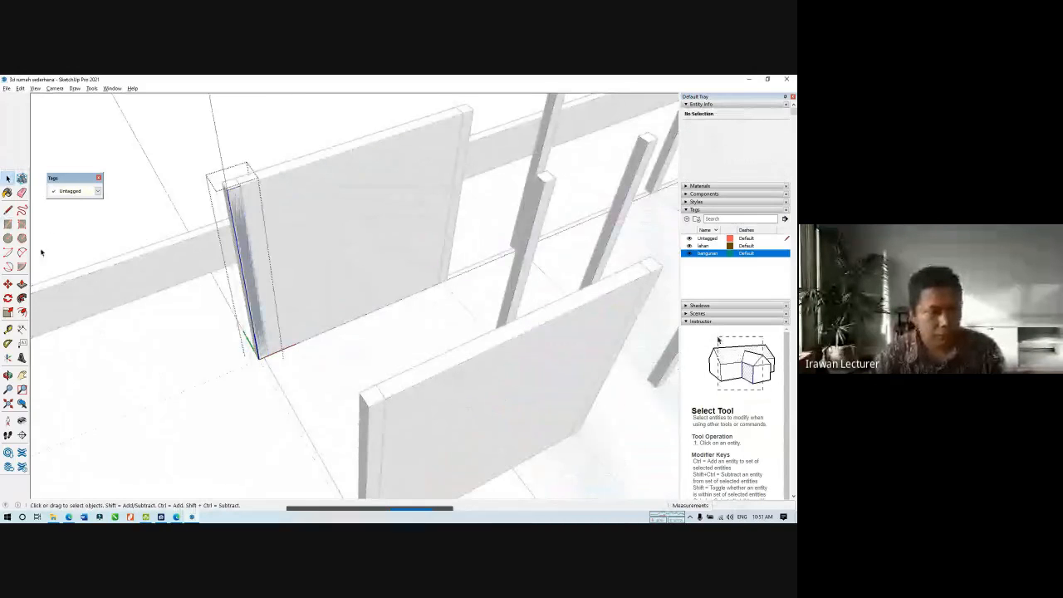
pyautogui.press('p')
pyautogui.moveTo(237, 216); pyautogui.dragTo(379, 394)
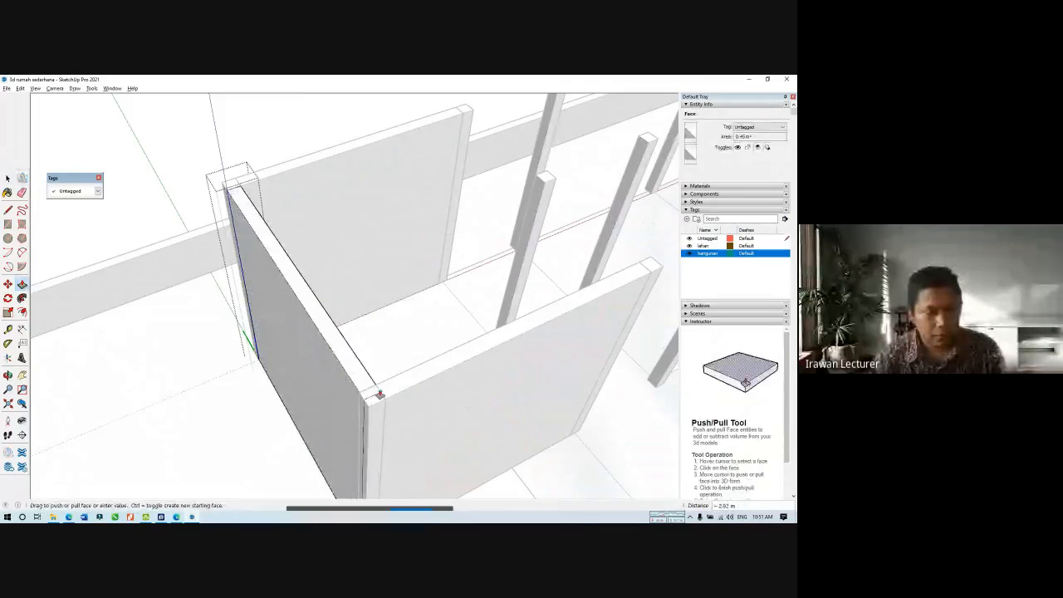
pyautogui.click(379, 392)
pyautogui.scroll(-2, 321, 263)
pyautogui.press('space')
pyautogui.press('Escape')
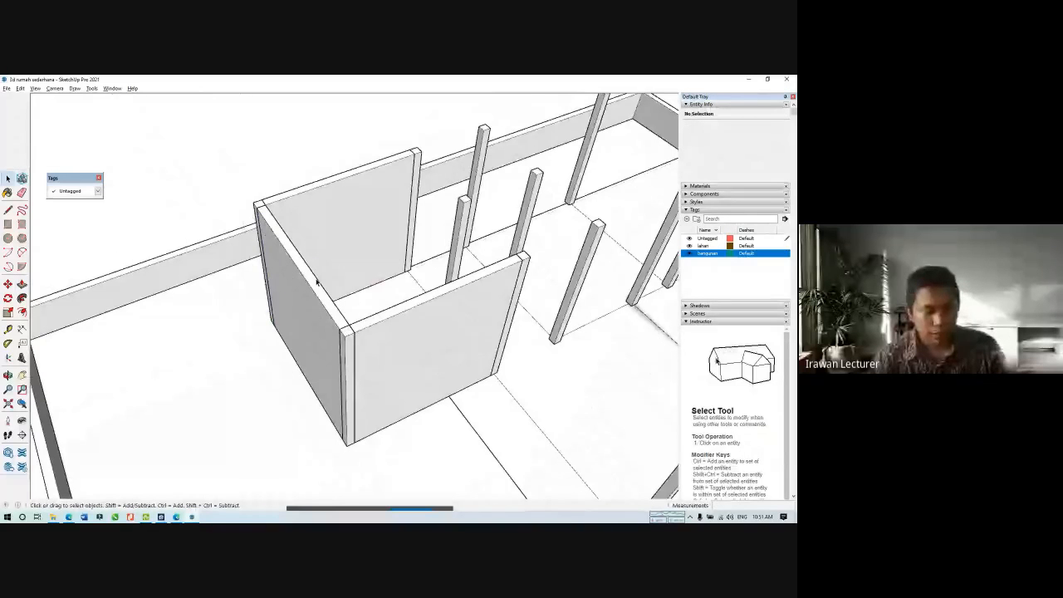
# Copy the end wall to the opposite side of the room, and again to the next column along the outer wall line.
pyautogui.click(317, 283)
pyautogui.moveTo(317, 285)
pyautogui.mouseDown(button='middle')
pyautogui.moveTo(269, 273)
pyautogui.moveTo(326, 285)
pyautogui.mouseUp(button='middle')
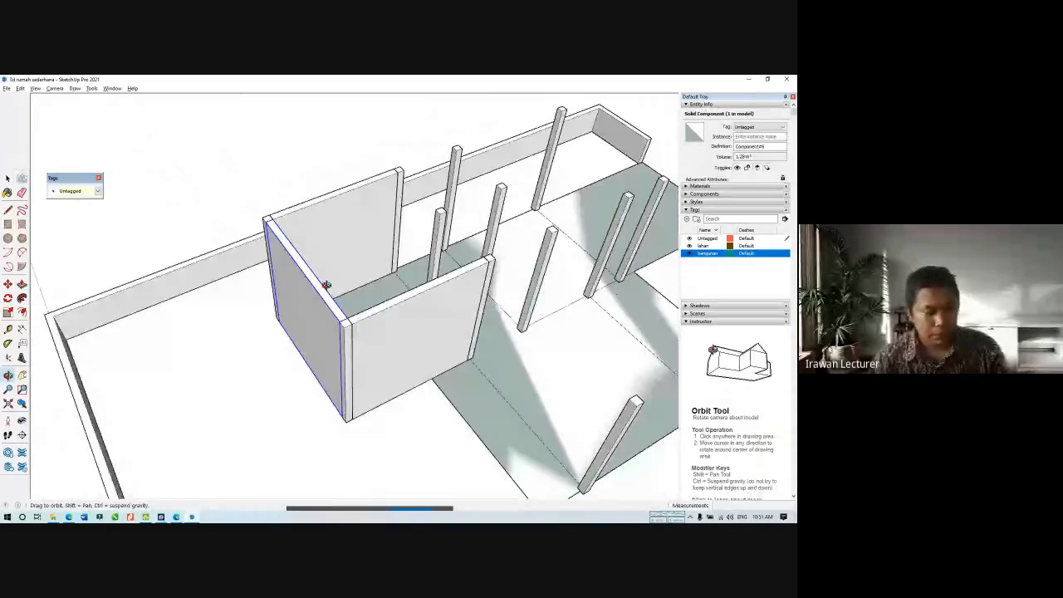
pyautogui.scroll(-1, 326, 285)
pyautogui.scroll(1, 394, 273)
pyautogui.moveTo(344, 277); pyautogui.dragTo(404, 285, button='middle')
pyautogui.press('m')
pyautogui.press('ctrl')
pyautogui.click(256, 231)
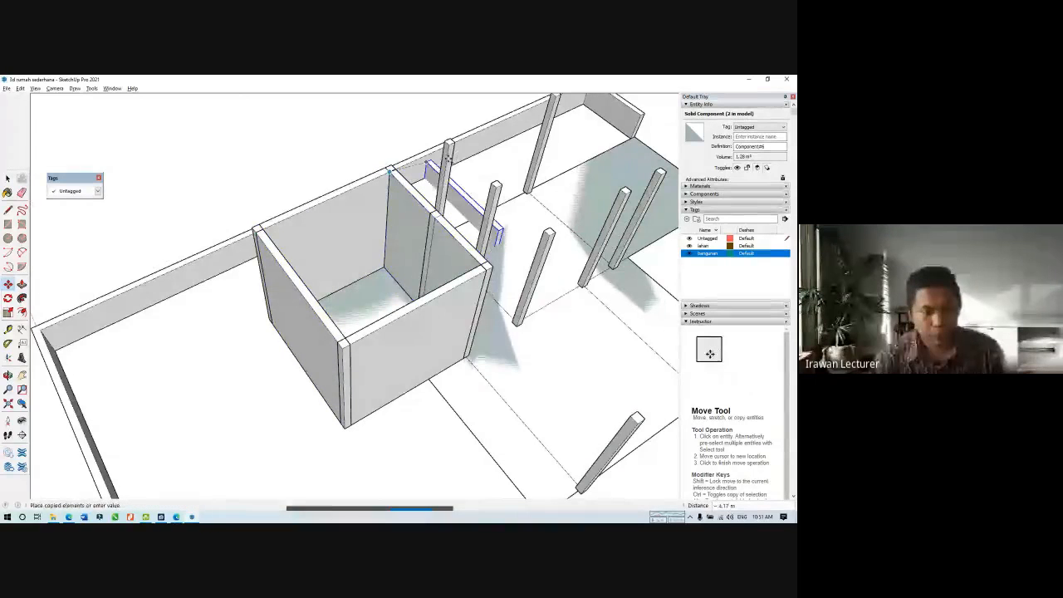
pyautogui.click(448, 143)
pyautogui.click(449, 144)
# Copy the room's outer side wall 3 m along the wall line so it starts at the next column.
pyautogui.moveTo(496, 166); pyautogui.dragTo(340, 246, button='middle')
pyautogui.scroll(-4, 315, 201)
pyautogui.scroll(6, 332, 204)
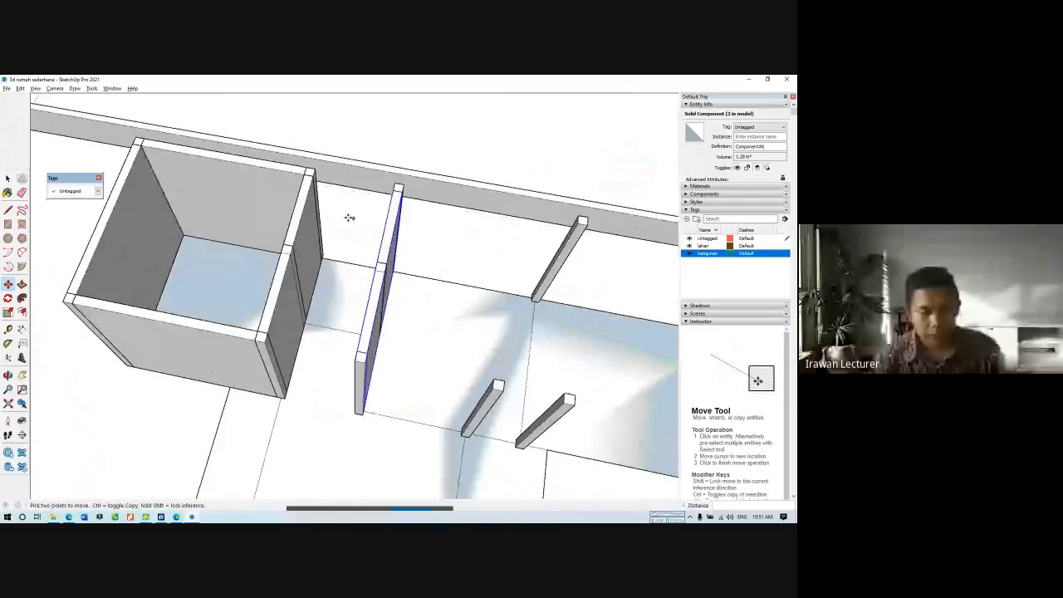
pyautogui.press('space')
pyautogui.press('m')
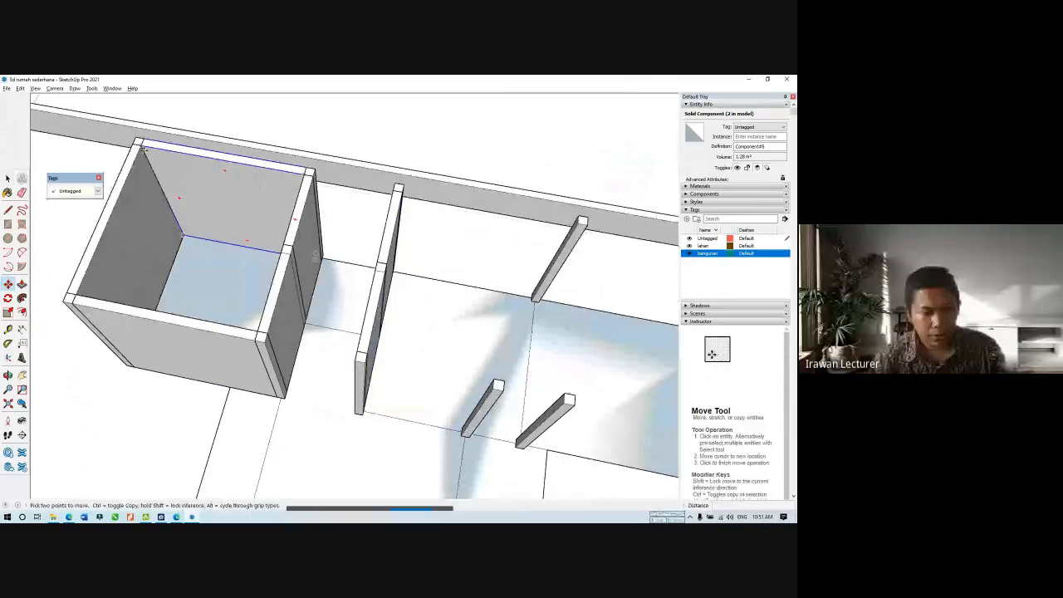
pyautogui.click(314, 172)
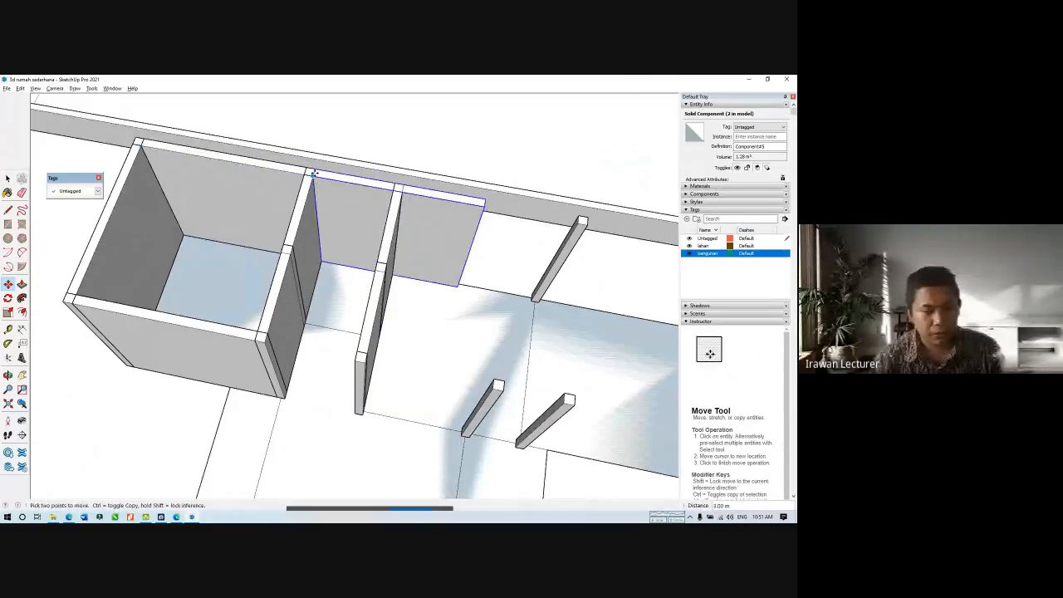
pyautogui.press('space')
pyautogui.scroll(-4, 355, 199)
pyautogui.moveTo(351, 186); pyautogui.dragTo(406, 146, button='middle')
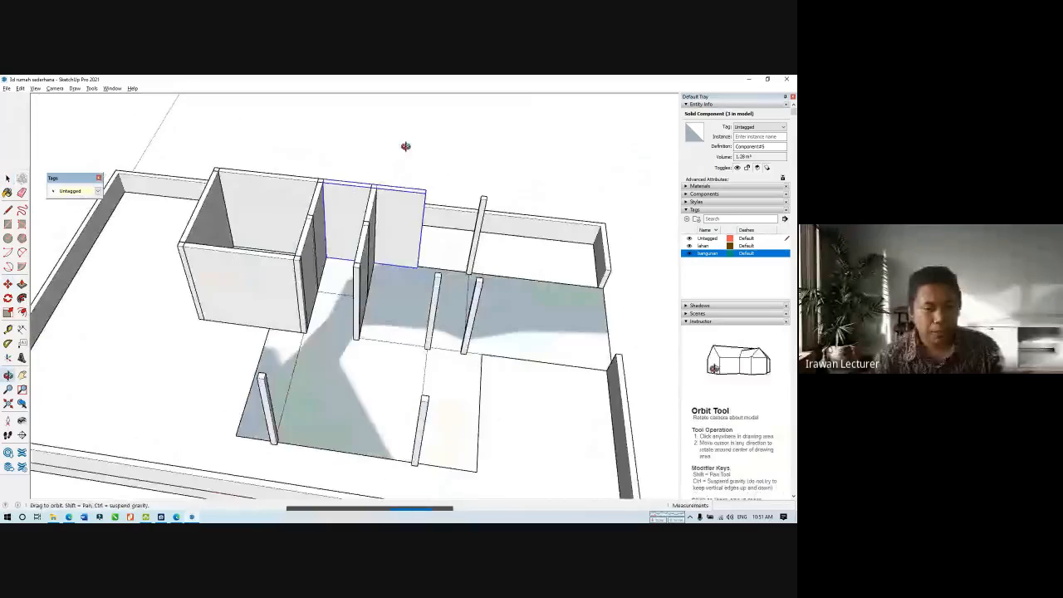
pyautogui.scroll(5, 381, 201)
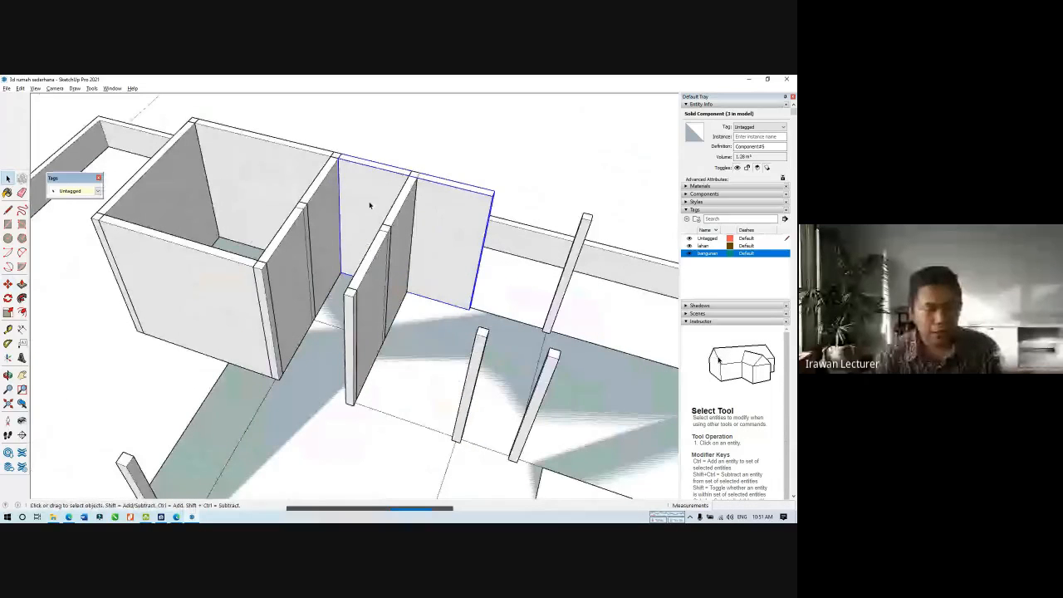
pyautogui.doubleClick(371, 189)
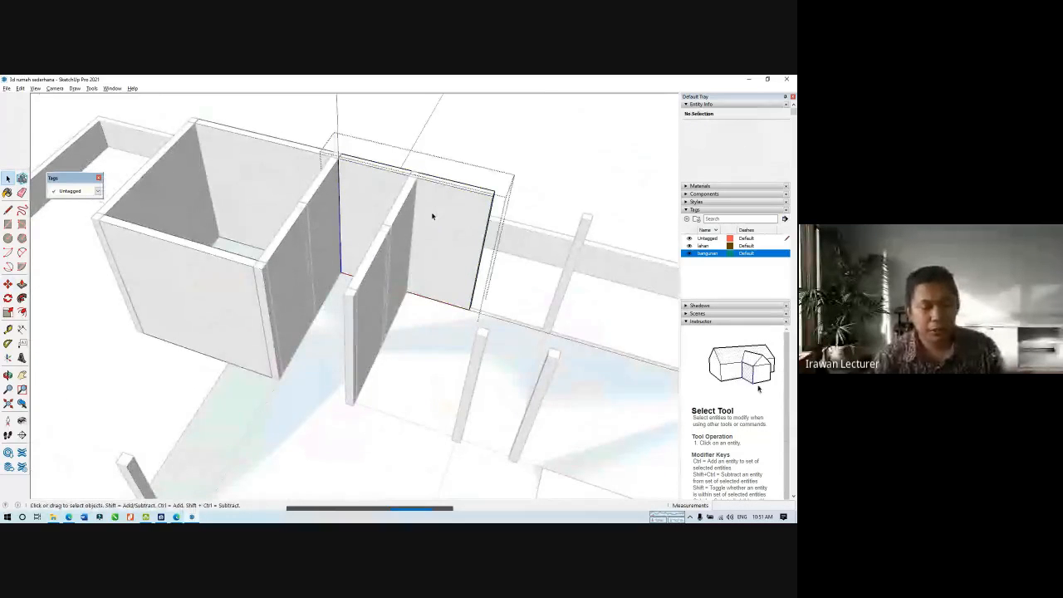
pyautogui.moveTo(433, 216); pyautogui.dragTo(389, 223, button='middle')
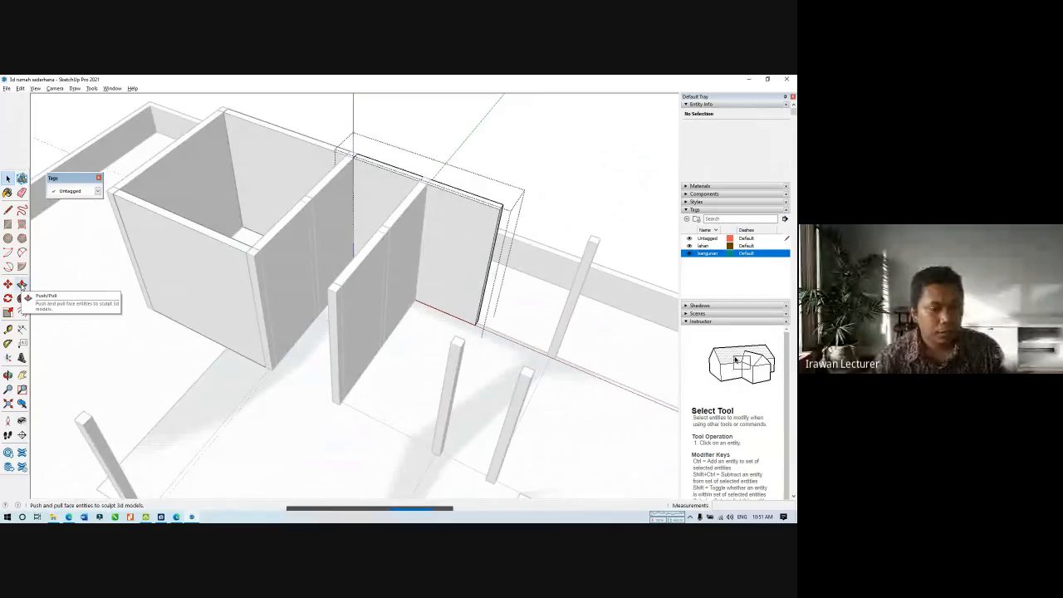
pyautogui.click(22, 284)
pyautogui.moveTo(357, 266); pyautogui.dragTo(579, 247, button='middle')
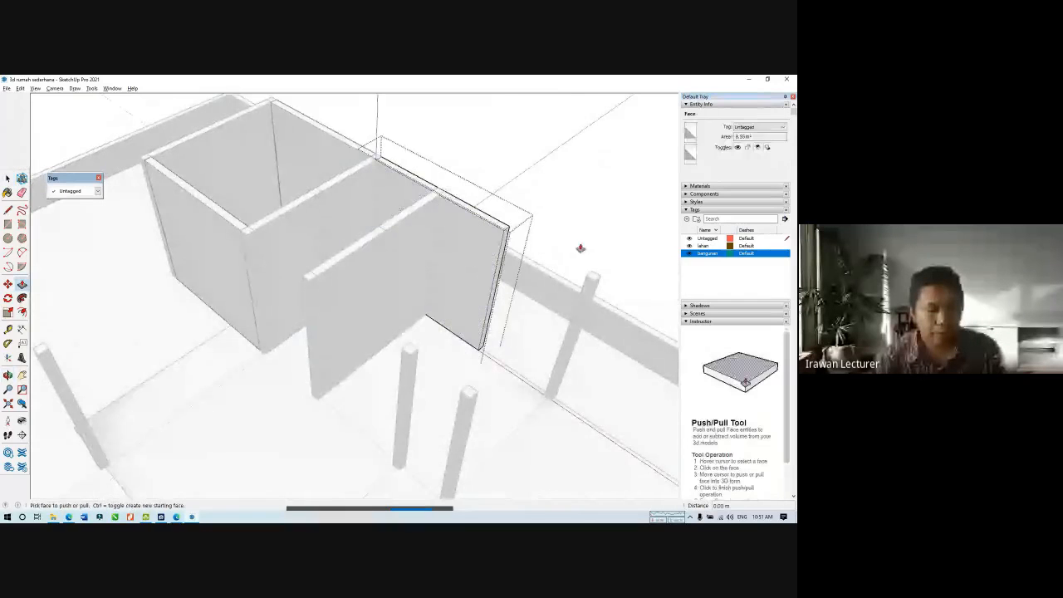
pyautogui.click(504, 248)
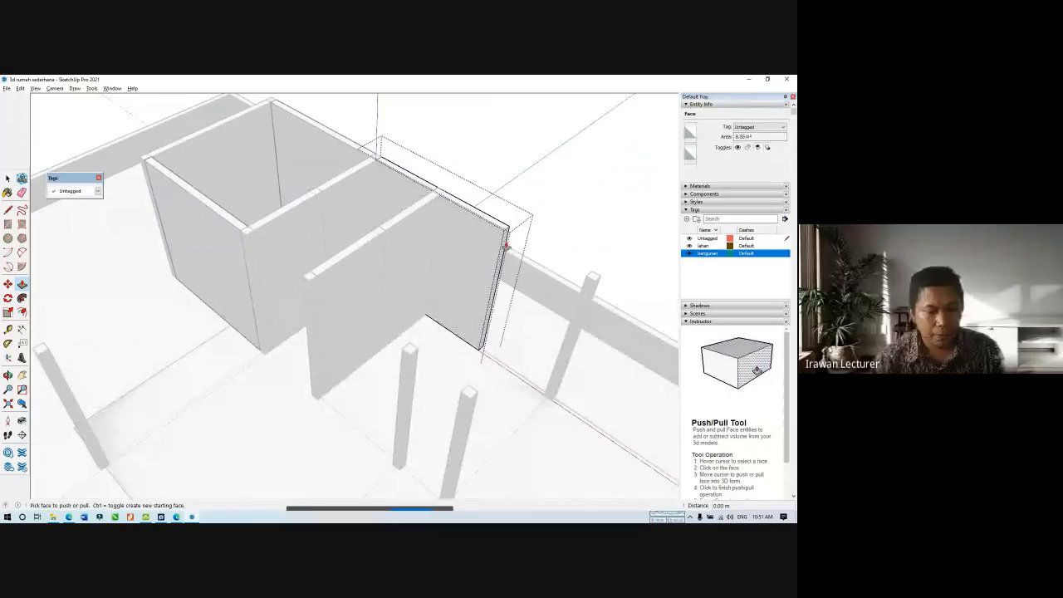
pyautogui.click(502, 247)
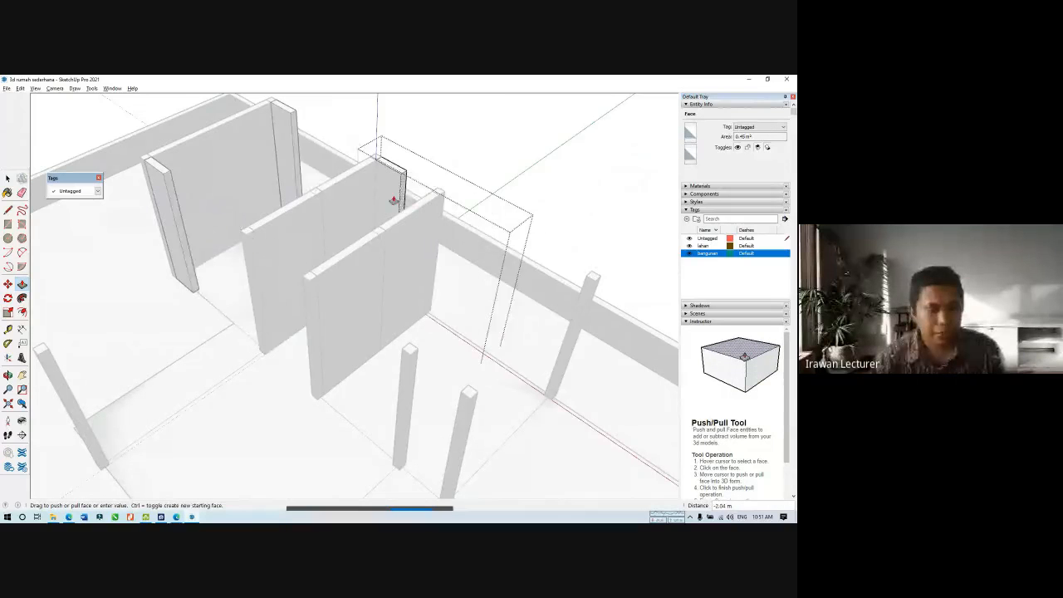
pyautogui.moveTo(368, 204); pyautogui.dragTo(430, 234, button='middle')
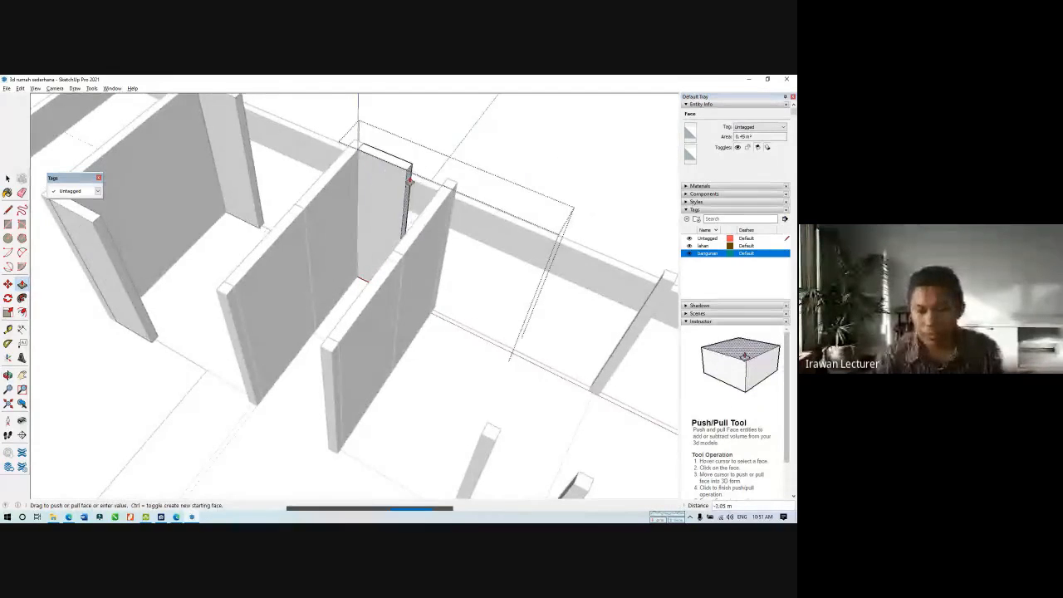
pyautogui.press('space')
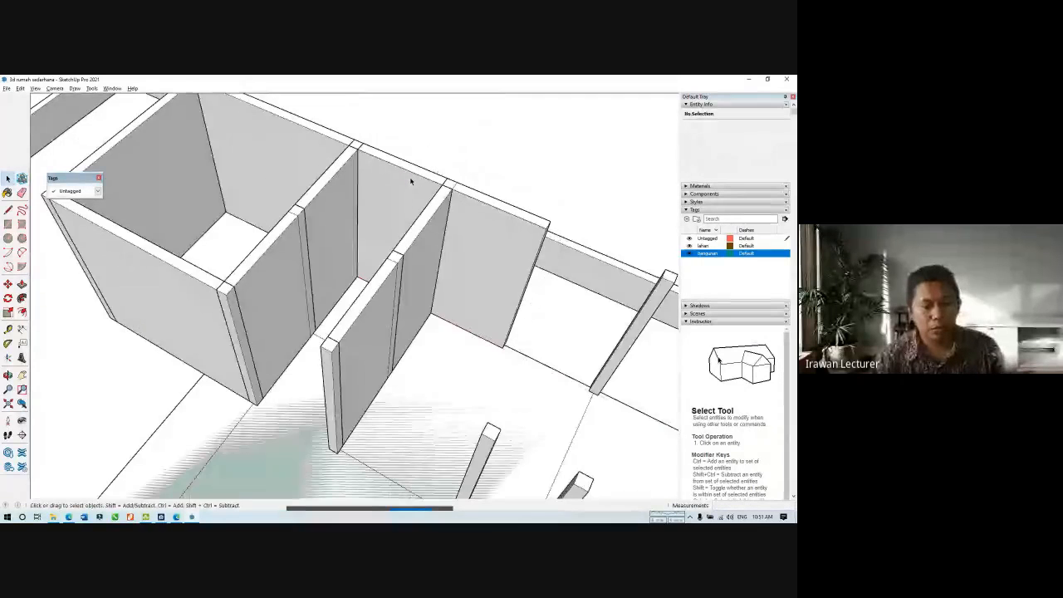
# Make the copied outer side wall unique and shorten it with Push/Pull so it ends at the next column.
pyautogui.rightClick(410, 179)
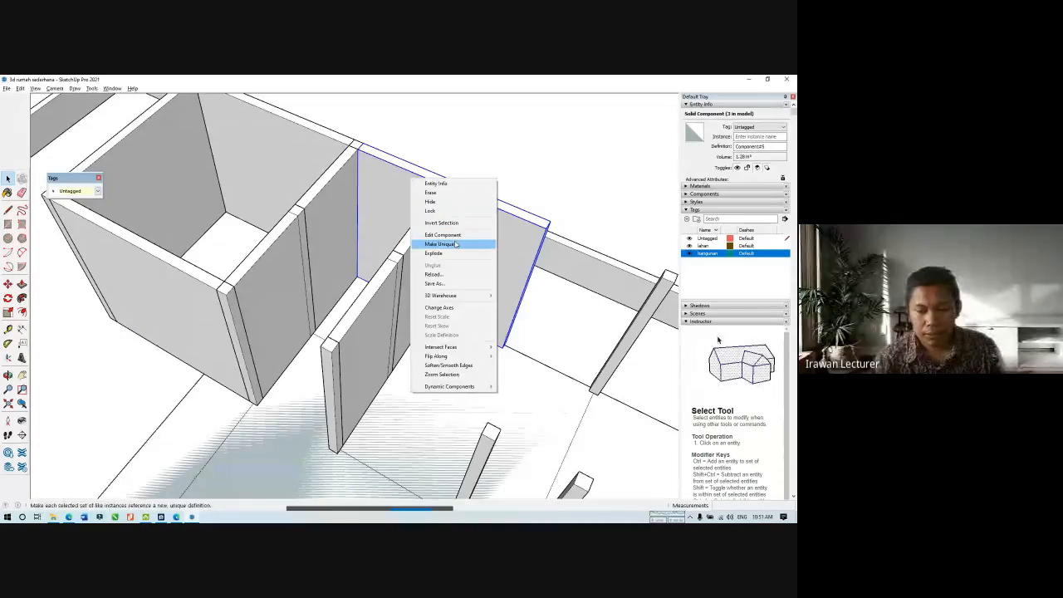
pyautogui.click(456, 245)
pyautogui.doubleClick(515, 252)
pyautogui.moveTo(516, 253); pyautogui.dragTo(448, 247, button='middle')
pyautogui.click(23, 285)
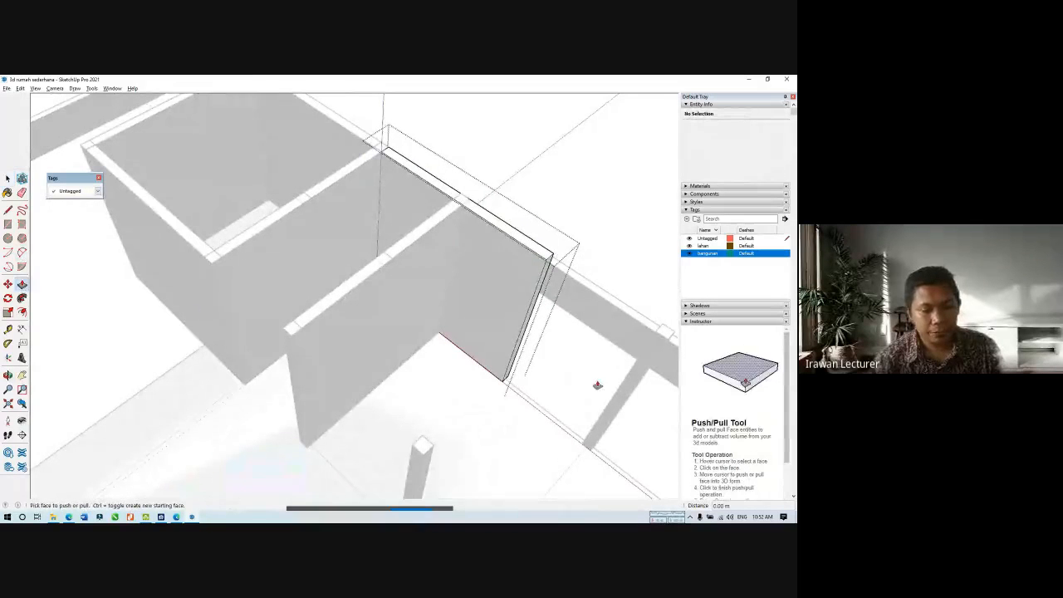
pyautogui.click(548, 274)
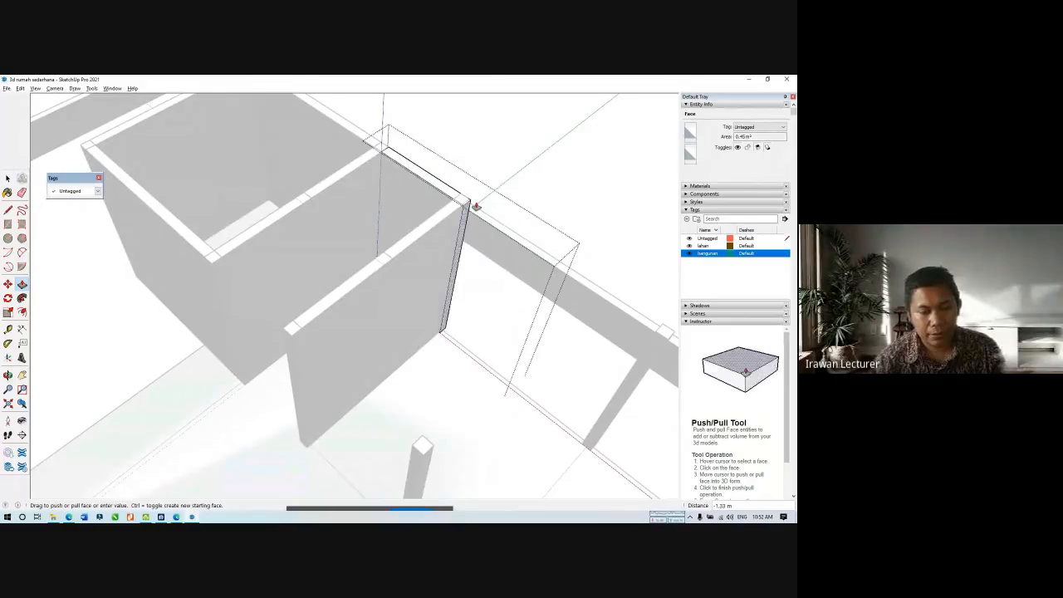
pyautogui.moveTo(241, 237); pyautogui.dragTo(238, 191, button='middle')
pyautogui.scroll(-4, 238, 190)
pyautogui.press('space')
pyautogui.click(364, 235)
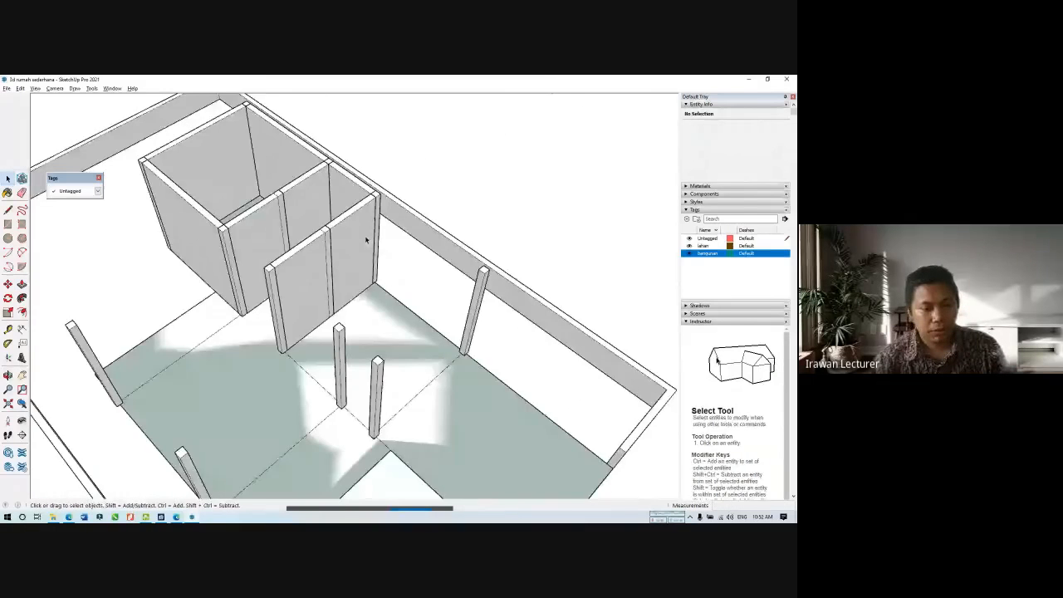
# Copy the first room's outer side wall 4.50 m along the wall line to fill the gap between the next two columns.
pyautogui.moveTo(364, 235); pyautogui.dragTo(400, 238, button='middle')
pyautogui.click(305, 190)
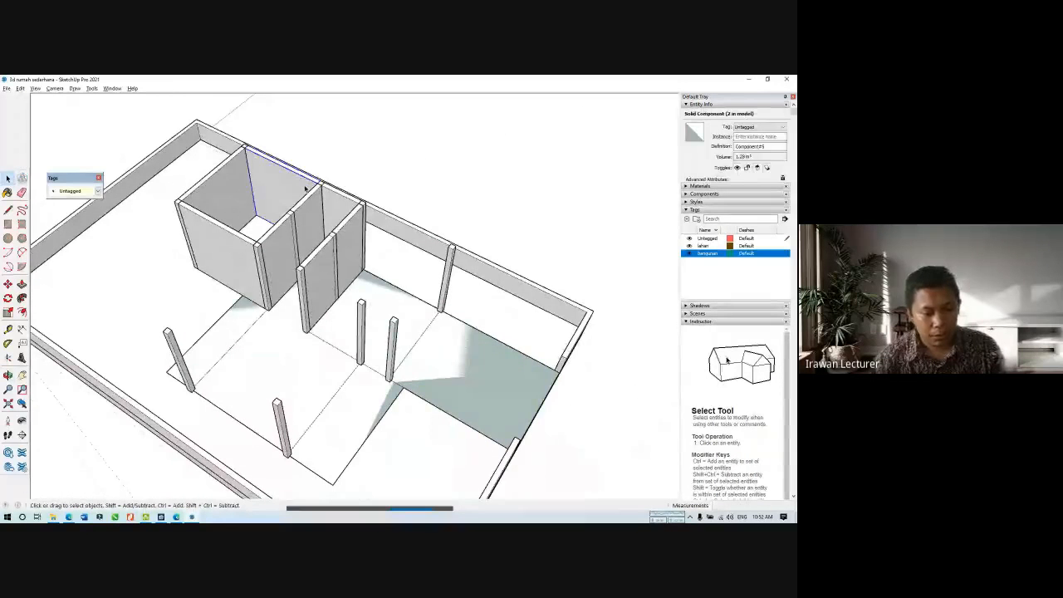
pyautogui.moveTo(305, 190); pyautogui.dragTo(335, 260, button='middle')
pyautogui.press('m')
pyautogui.scroll(2, 249, 155)
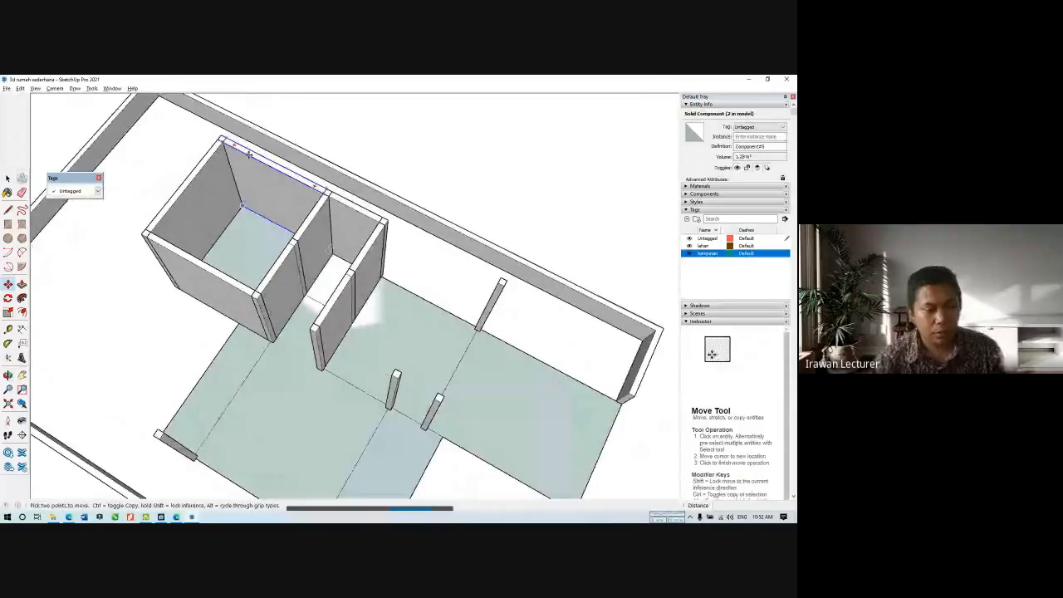
pyautogui.click(223, 141)
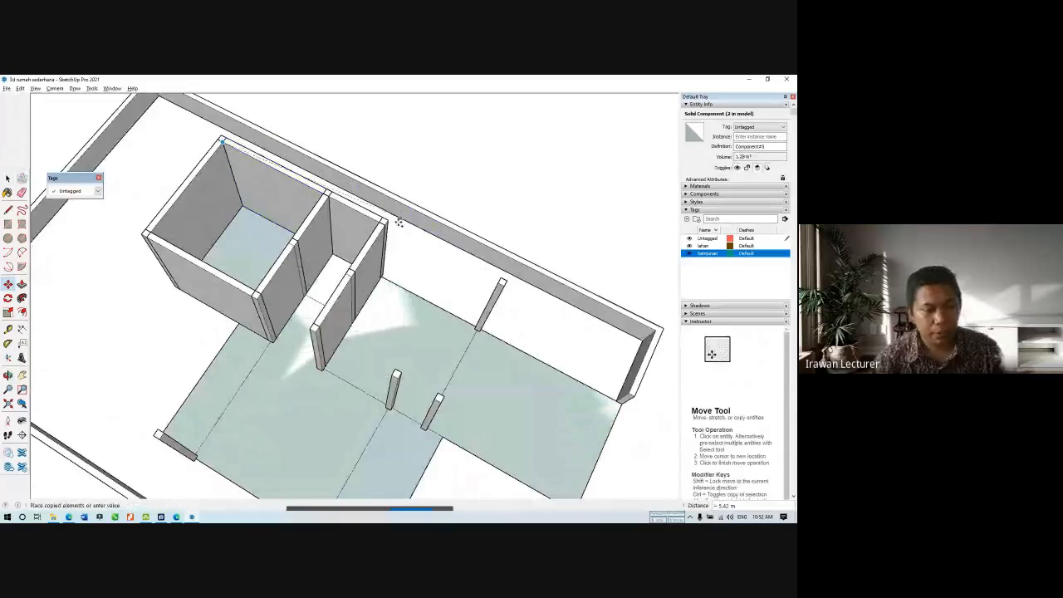
pyautogui.press('ctrl')
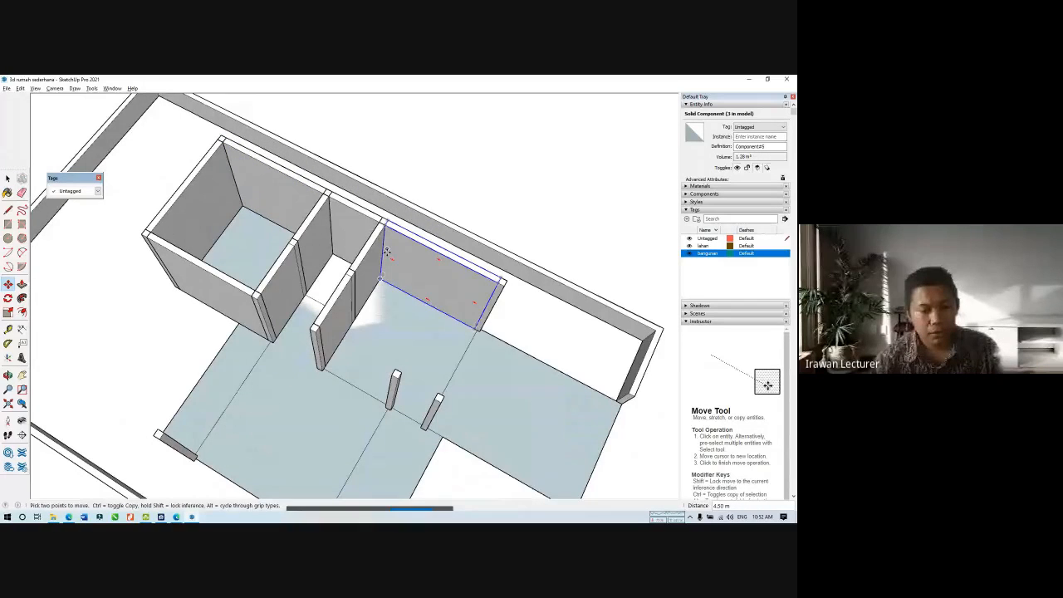
# Copy the cross wall beside the narrow bay 3.00 m along the wall line to form the second room's far end wall.
pyautogui.moveTo(387, 251); pyautogui.dragTo(354, 294, button='middle')
pyautogui.press('space')
pyautogui.click(373, 282)
pyautogui.press('m')
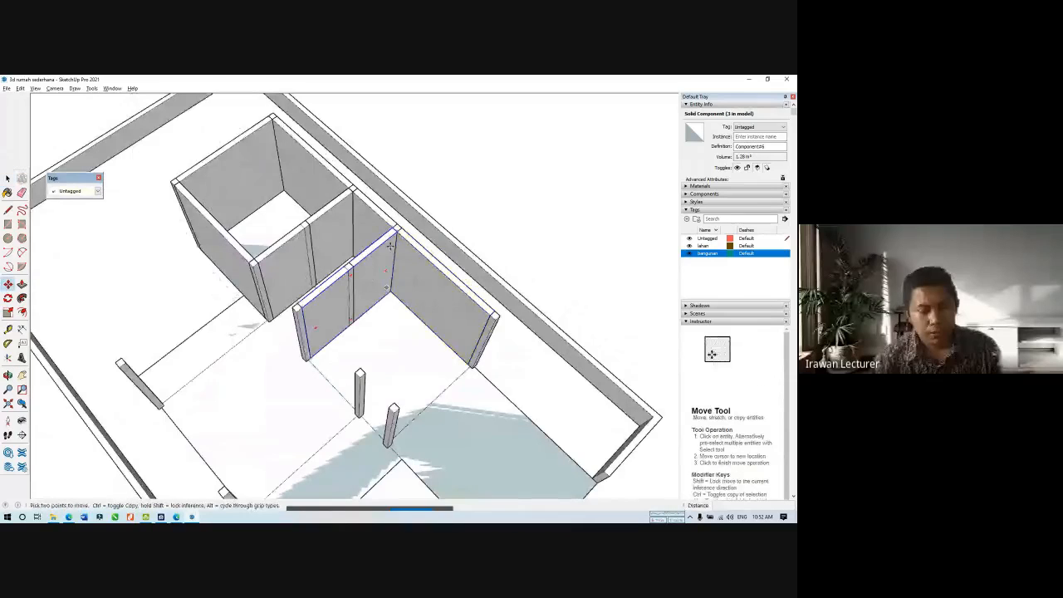
pyautogui.click(399, 232)
pyautogui.press('ctrl')
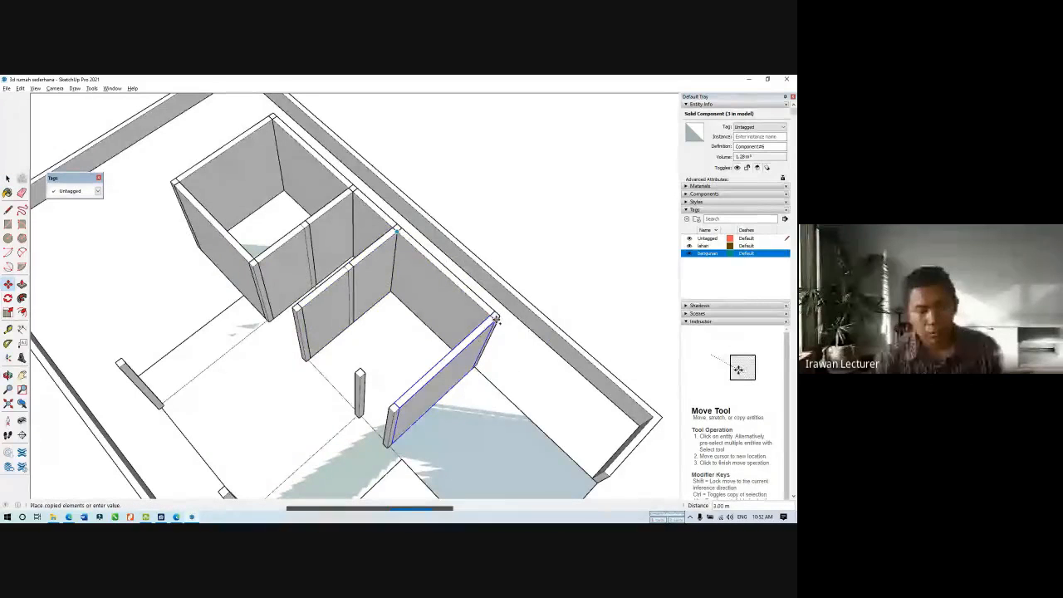
pyautogui.click(496, 318)
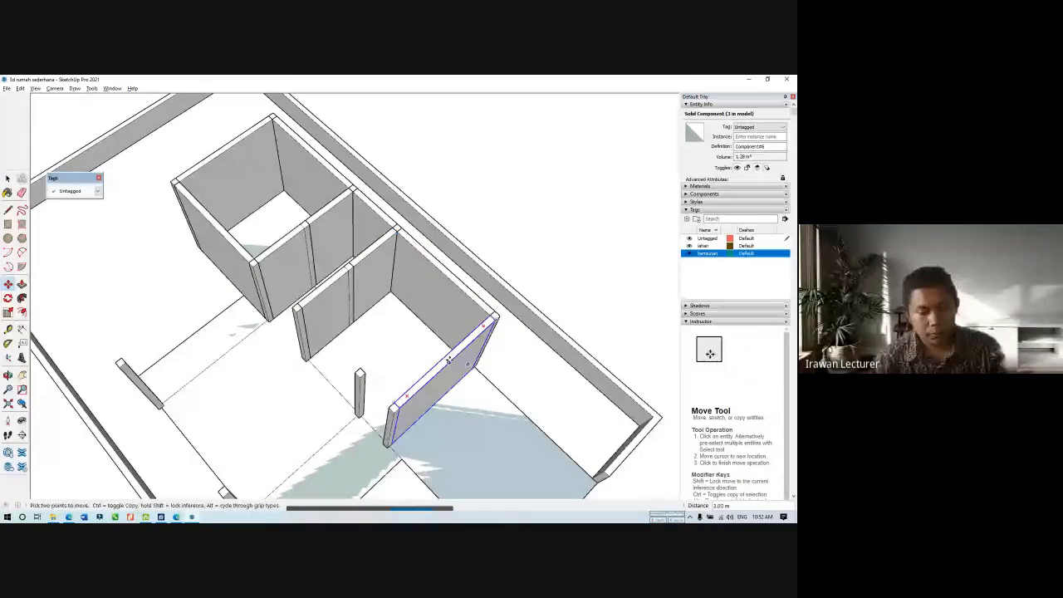
# Copy the second room's outer side wall across to the inner column line to close the room.
pyautogui.moveTo(448, 361); pyautogui.dragTo(463, 285, button='middle')
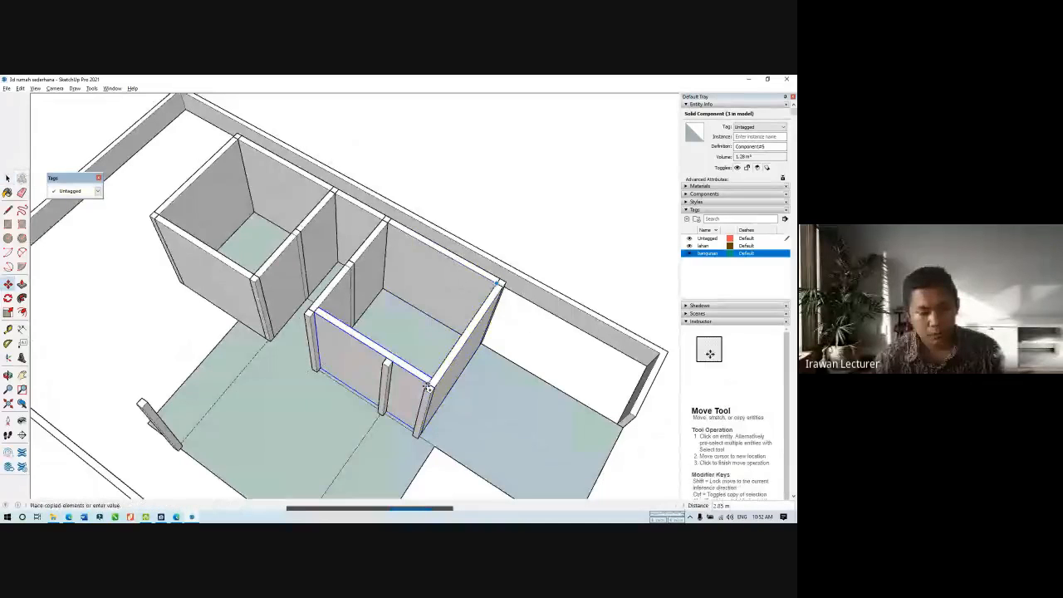
pyautogui.scroll(-3, 393, 336)
pyautogui.moveTo(354, 231); pyautogui.dragTo(467, 316, button='middle')
# Copy the second room's far end wall to the intermediate column on the room's inner side, facing the free-standing column.
pyautogui.press('space')
pyautogui.press('m')
pyautogui.press('ctrl')
pyautogui.click(487, 269)
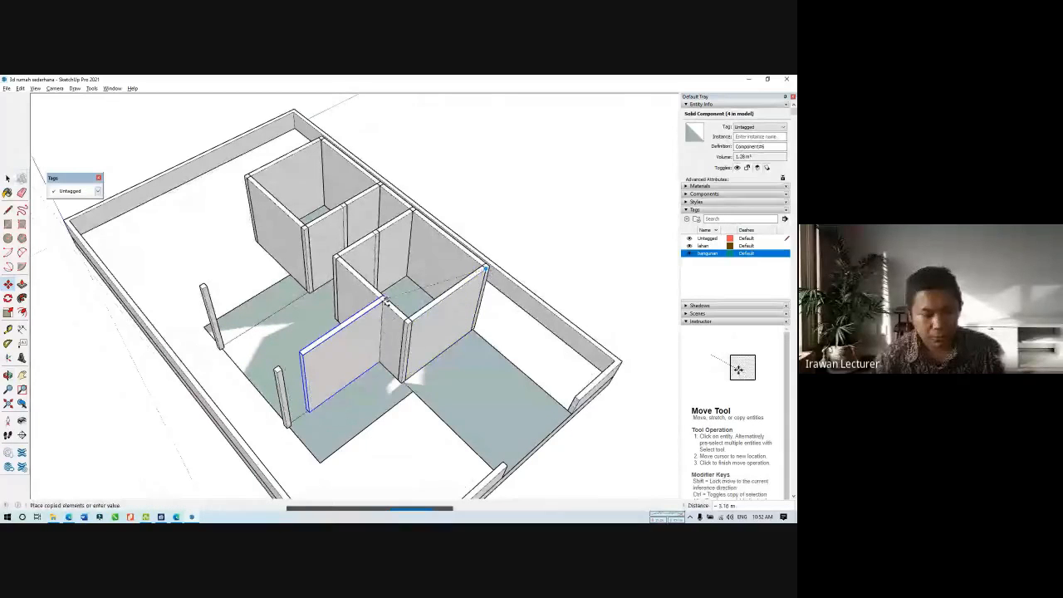
pyautogui.click(381, 300)
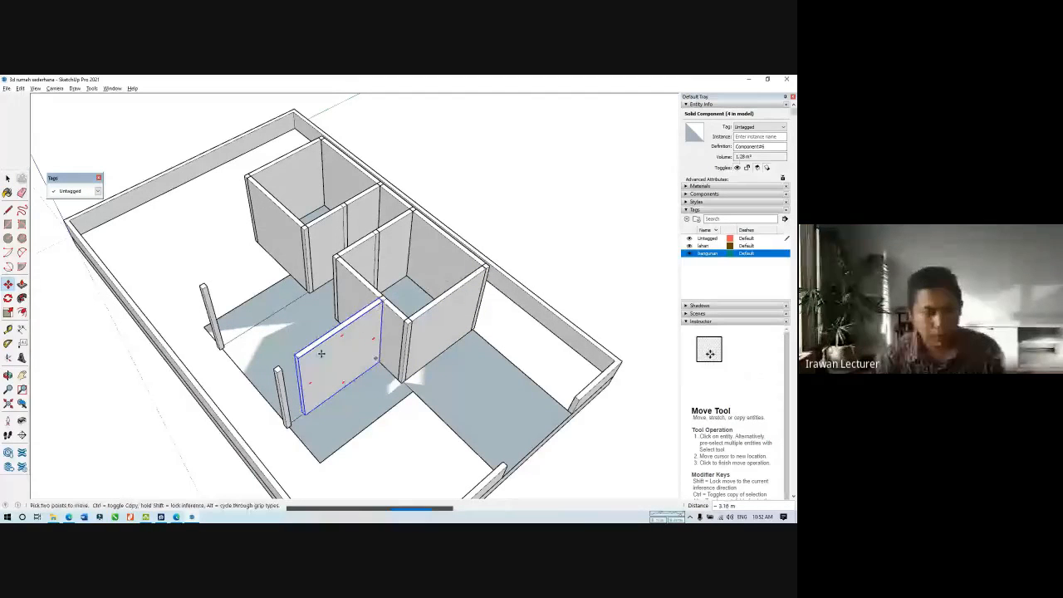
# Make the new cross wall unique and extend its end face with Push/Pull to the free-standing column.
pyautogui.moveTo(322, 354); pyautogui.dragTo(370, 348, button='middle')
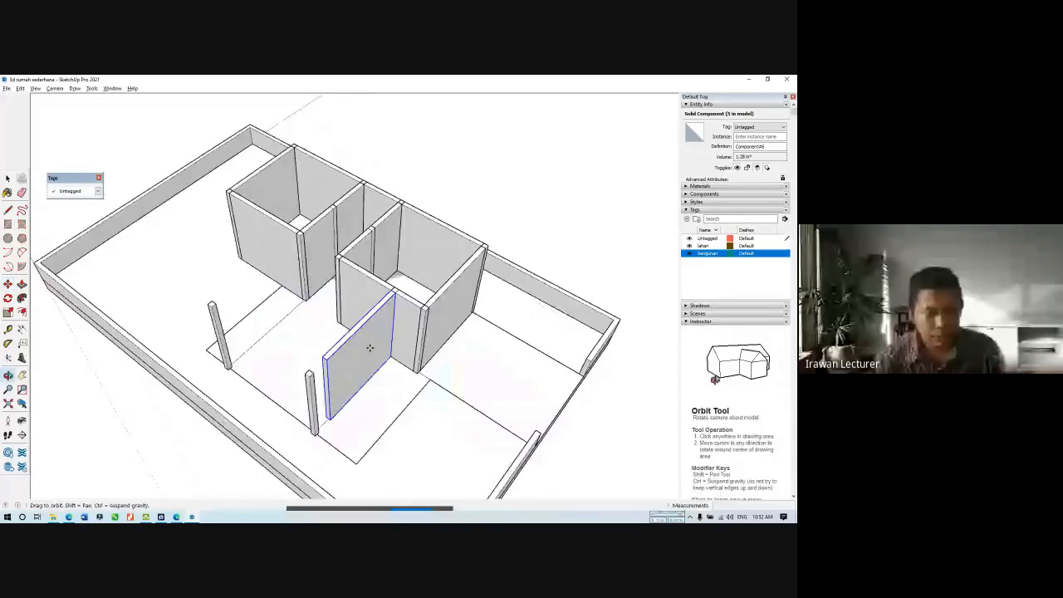
pyautogui.scroll(3, 370, 348)
pyautogui.rightClick(337, 143)
pyautogui.press('Escape')
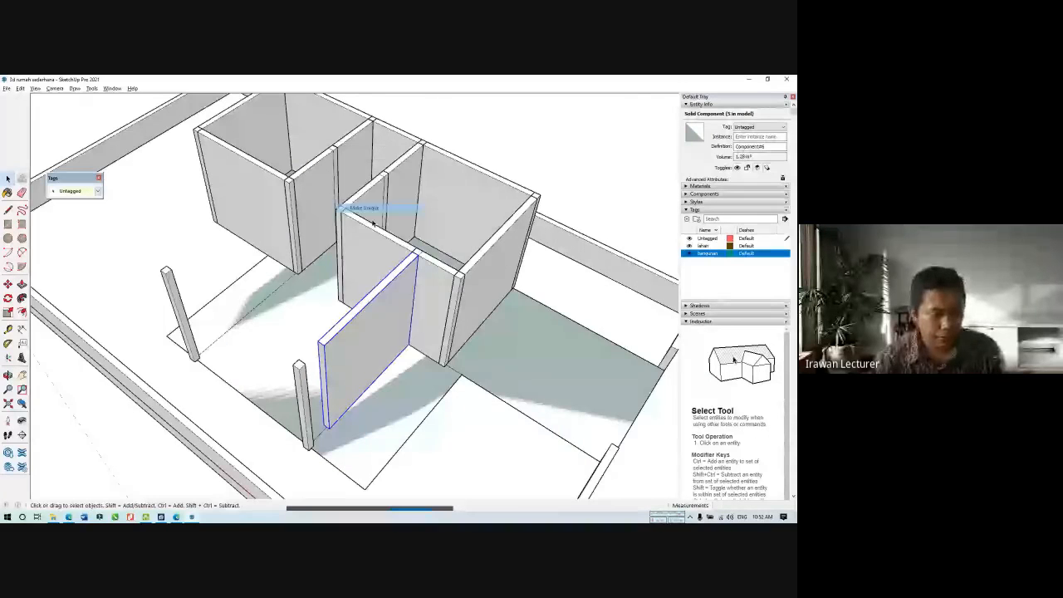
pyautogui.click(88, 273)
pyautogui.press('p')
pyautogui.click(321, 362)
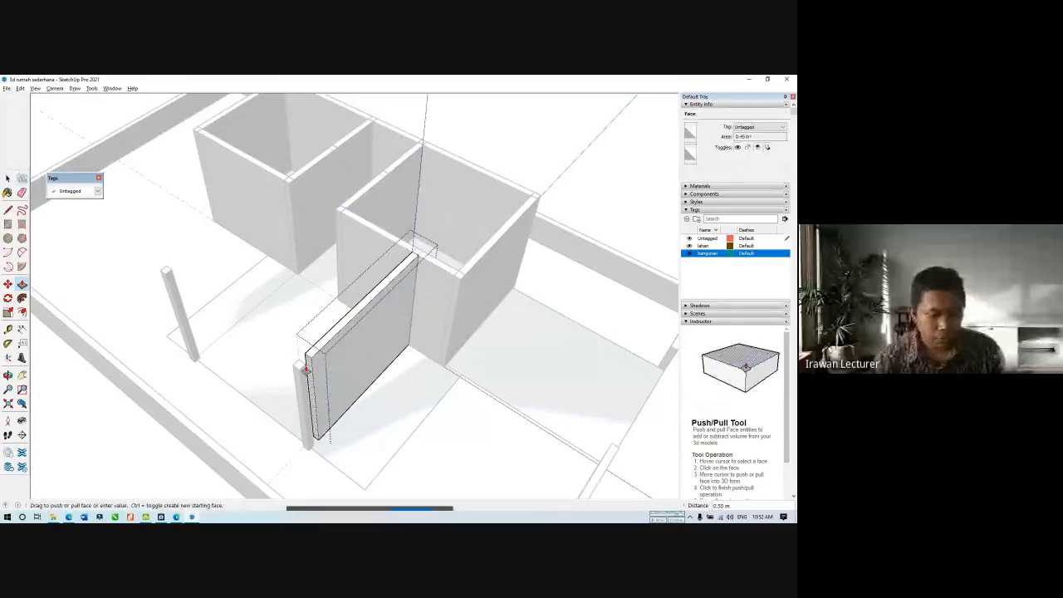
pyautogui.click(305, 366)
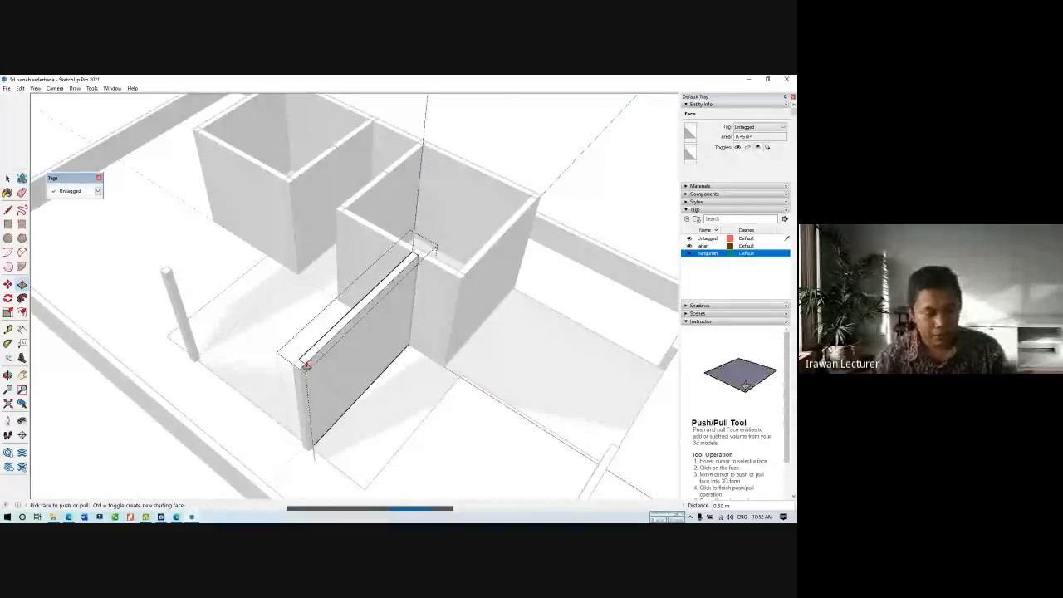
pyautogui.press('space')
pyautogui.press('Escape')
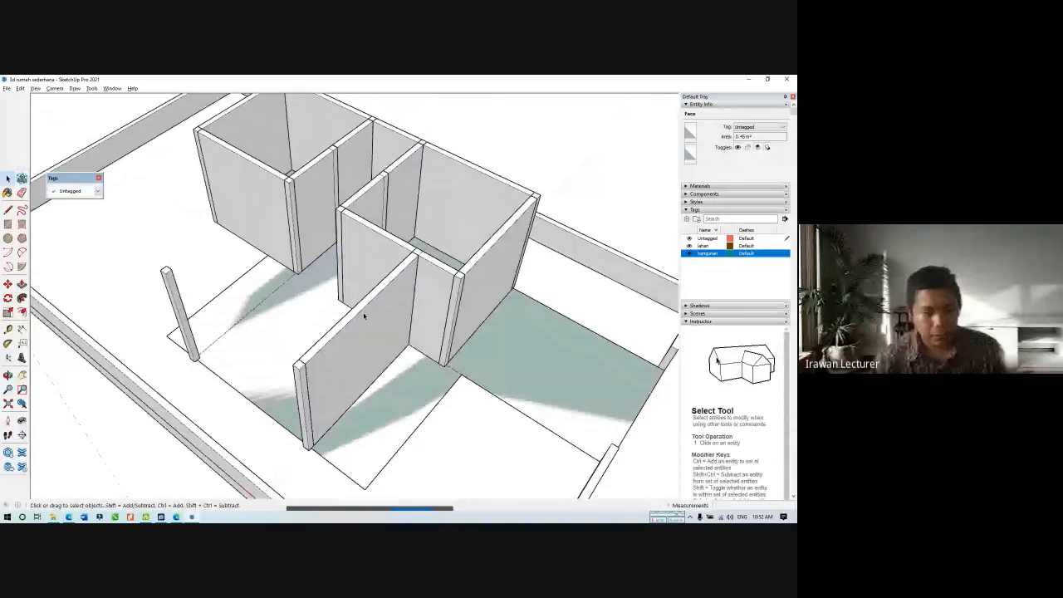
# Copy the extended cross wall to the first room's inner corner column, spanning to the opposite free-standing column.
pyautogui.click(364, 315)
pyautogui.press('m')
pyautogui.press('ctrl')
pyautogui.click(417, 257)
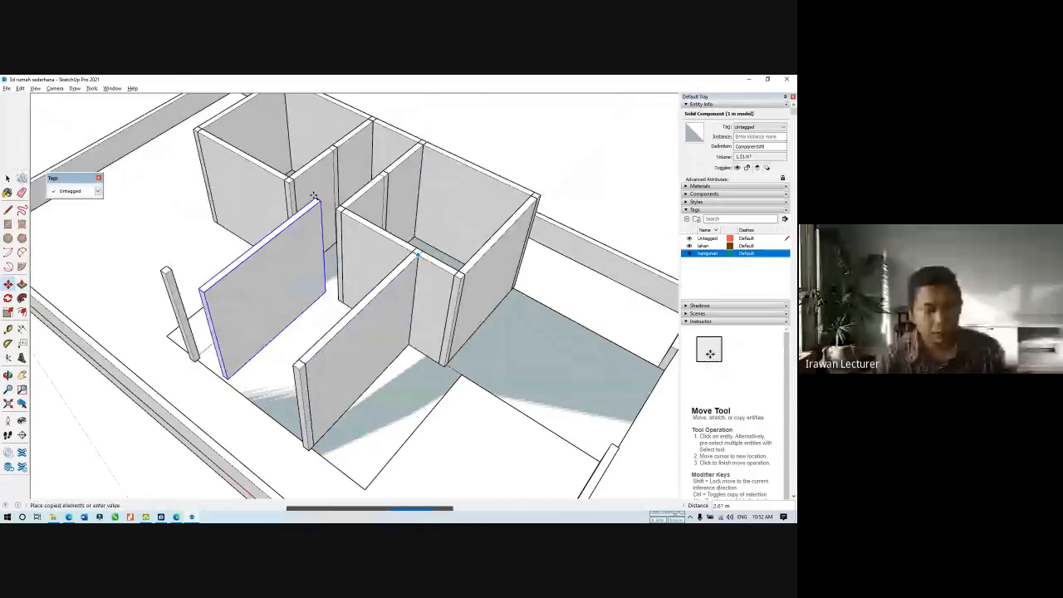
pyautogui.click(343, 205)
pyautogui.press('space')
# Draw a 3.00 m by 0.15 m rectangle on the side of the first extended wall's end column and make it a component.
pyautogui.scroll(-2, 343, 205)
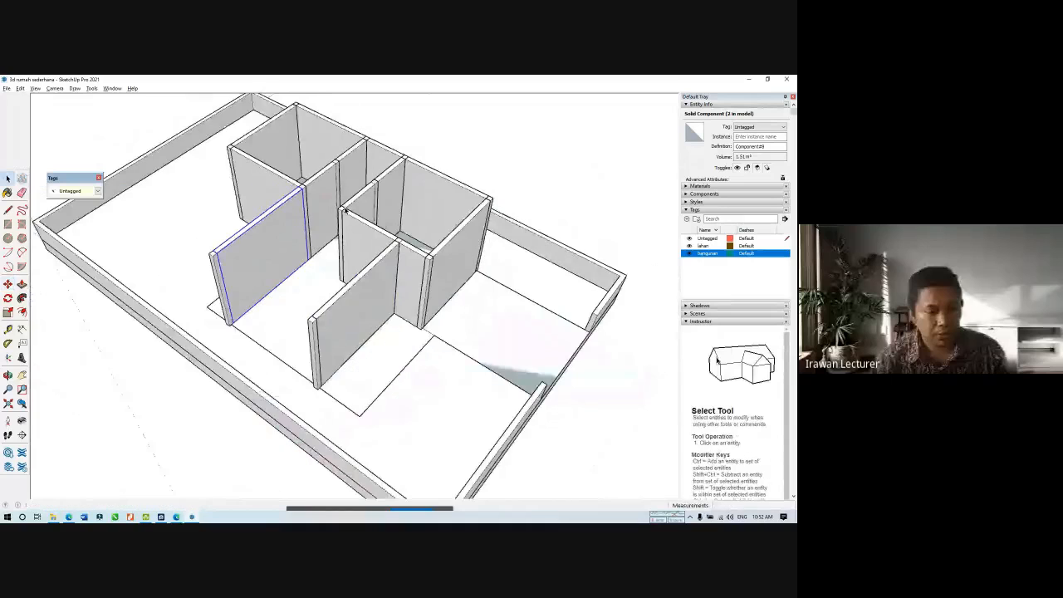
pyautogui.moveTo(346, 210); pyautogui.dragTo(303, 218, button='middle')
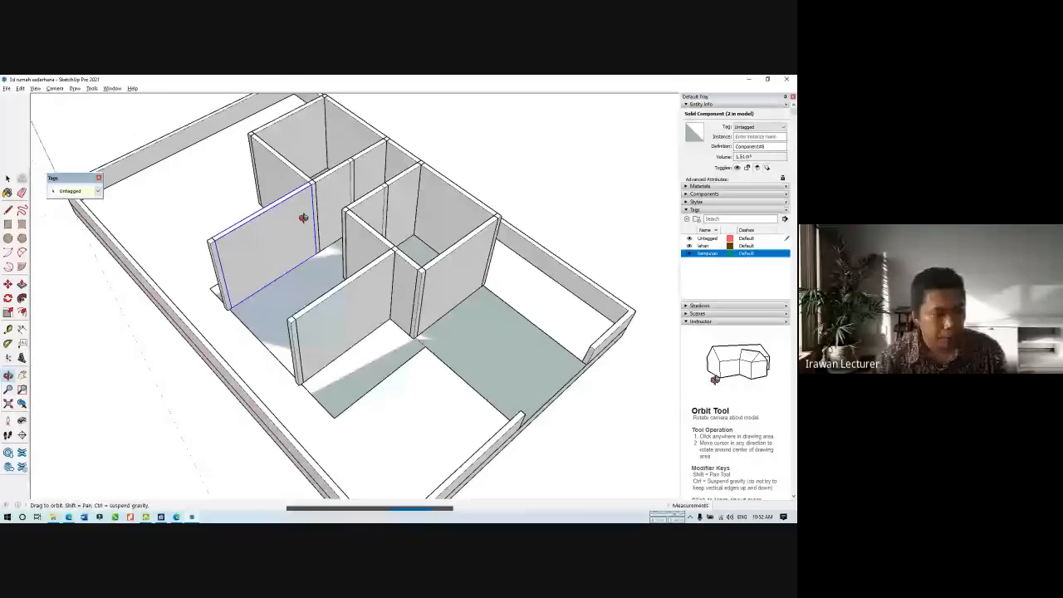
pyautogui.scroll(2, 213, 275)
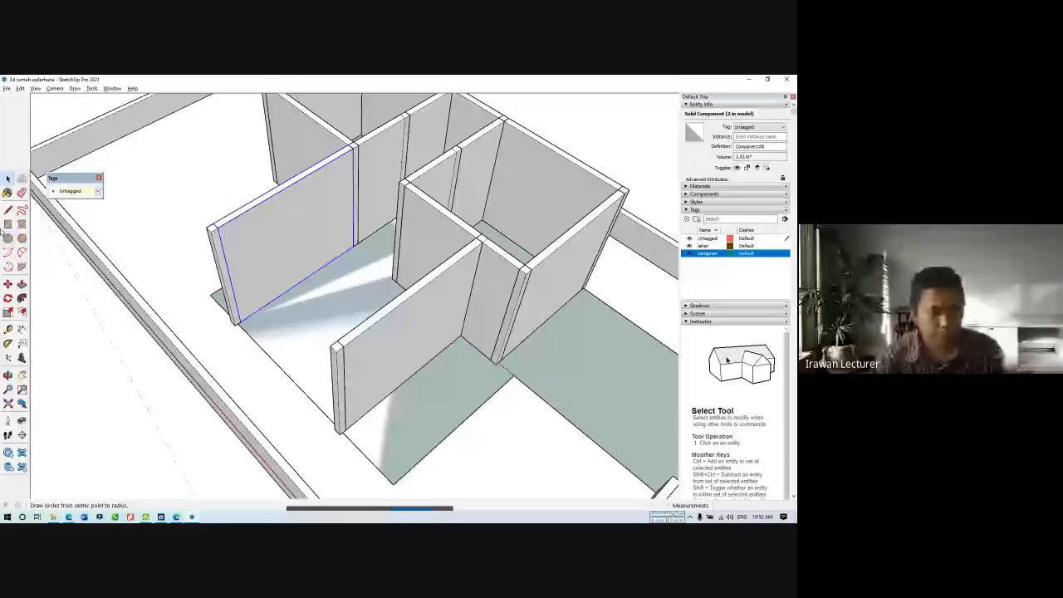
pyautogui.click(7, 223)
pyautogui.scroll(2, 221, 226)
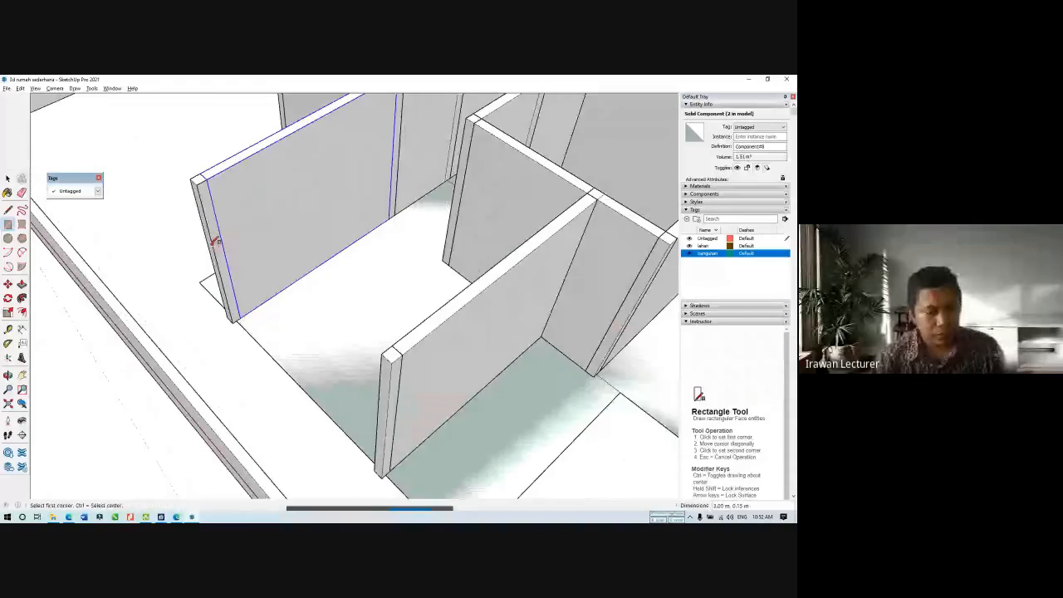
pyautogui.press('space')
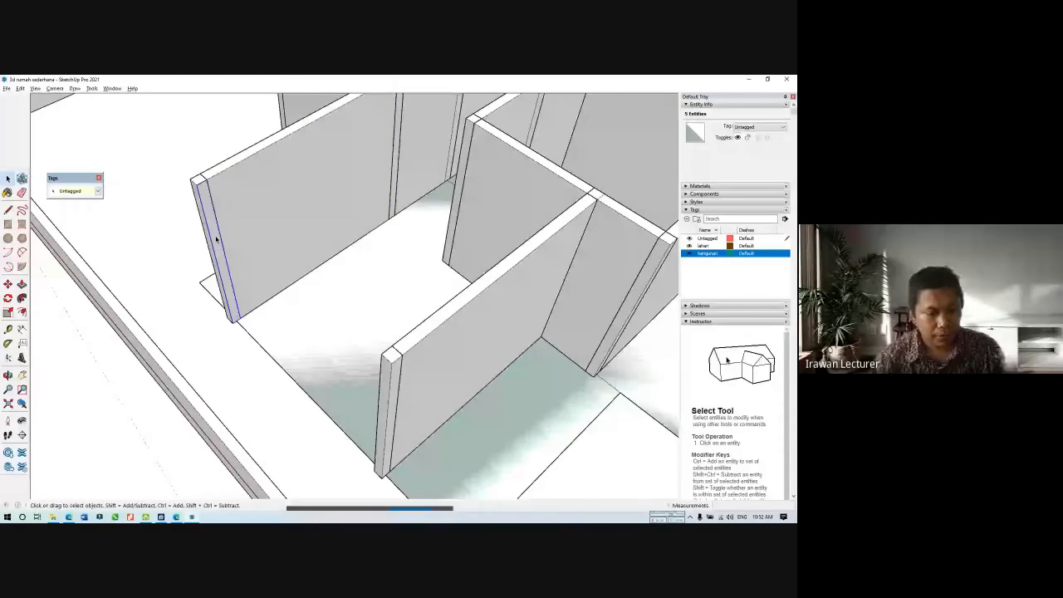
pyautogui.press('g')
pyautogui.click(421, 384)
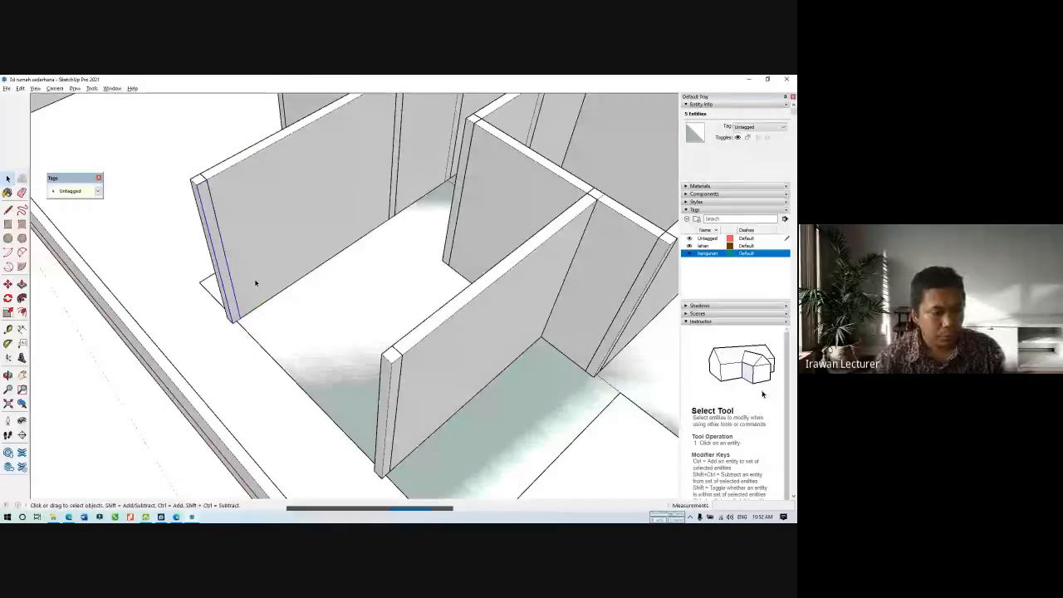
# Extrude the rectangle with Push/Pull across to the opposite end column, closing the open end of the large room.
pyautogui.doubleClick(220, 255)
pyautogui.press('p')
pyautogui.click(204, 204)
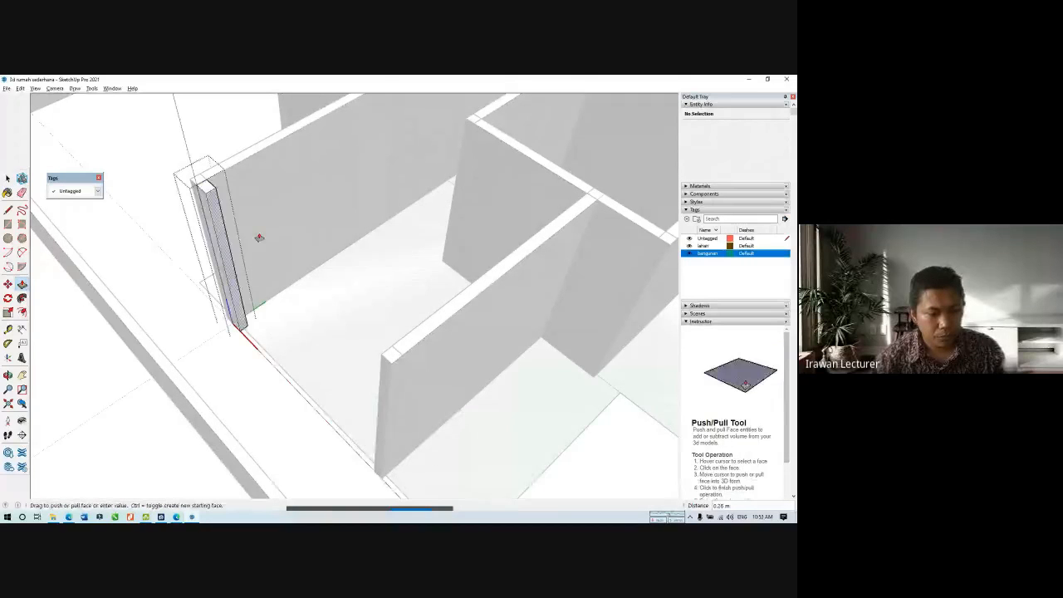
pyautogui.click(396, 350)
pyautogui.press('space')
pyautogui.press('Escape')
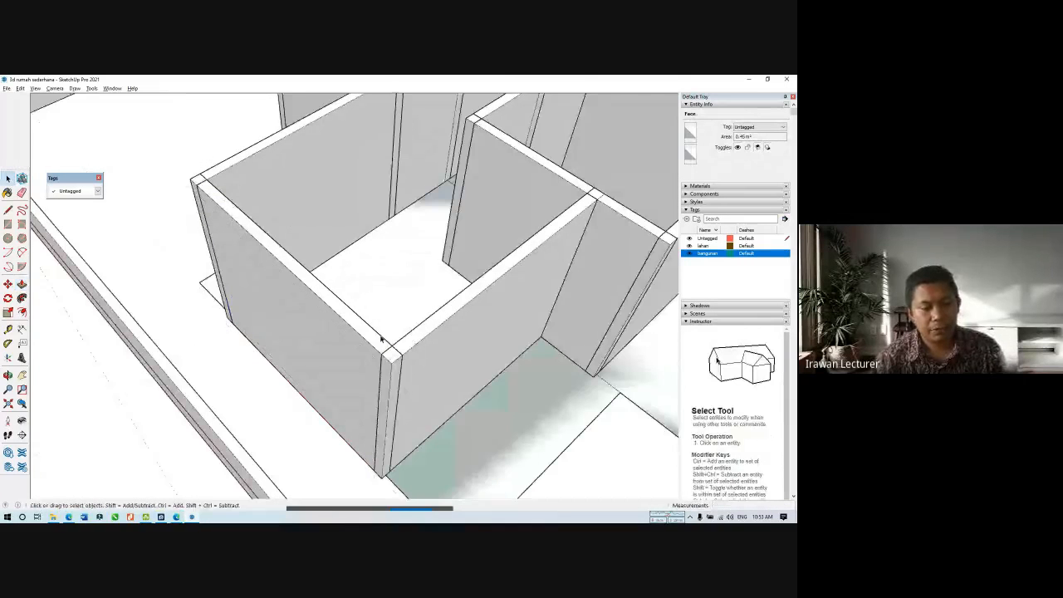
# Switch to ACDSee Quick View to check the floor areas on the house plan, and return to SketchUp.
pyautogui.scroll(-5, 381, 339)
pyautogui.moveTo(380, 339); pyautogui.dragTo(492, 268, button='middle')
pyautogui.hotkey('alt', 'Tab')
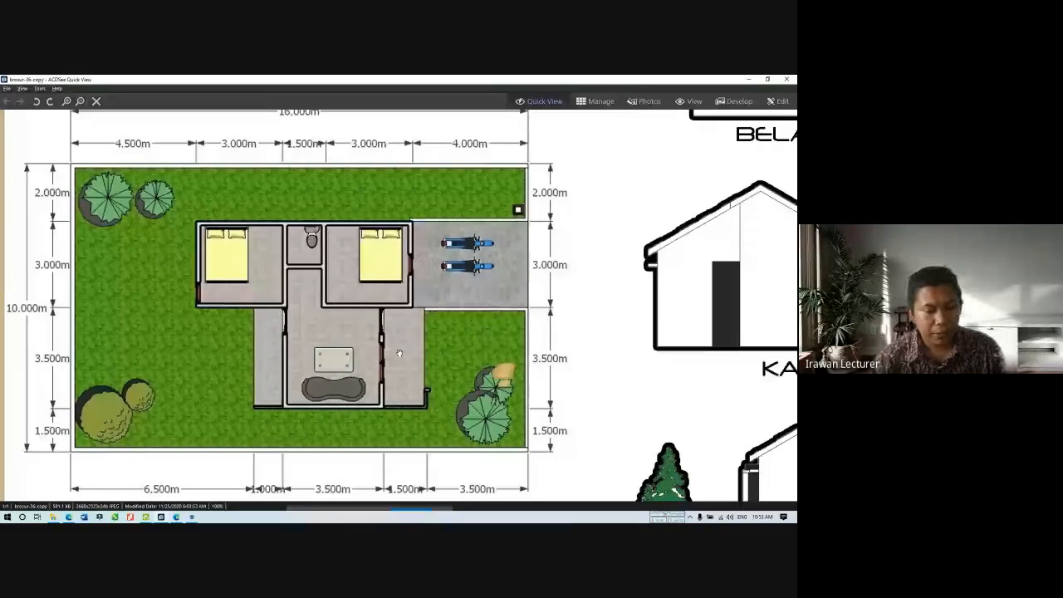
pyautogui.hotkey('alt', 'Tab')
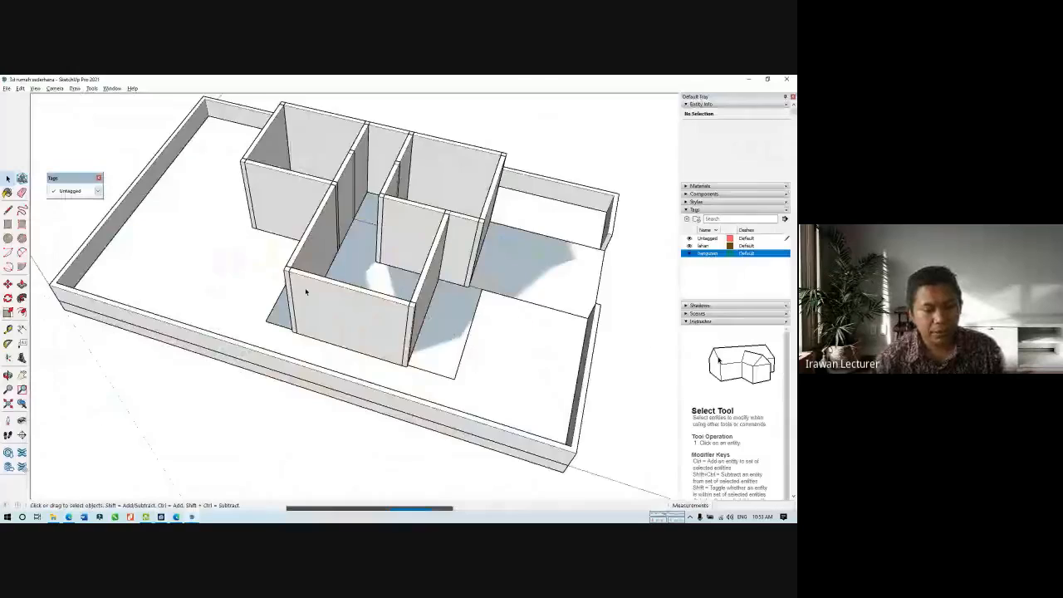
pyautogui.moveTo(305, 288); pyautogui.dragTo(341, 267, button='middle')
pyautogui.scroll(3, 357, 262)
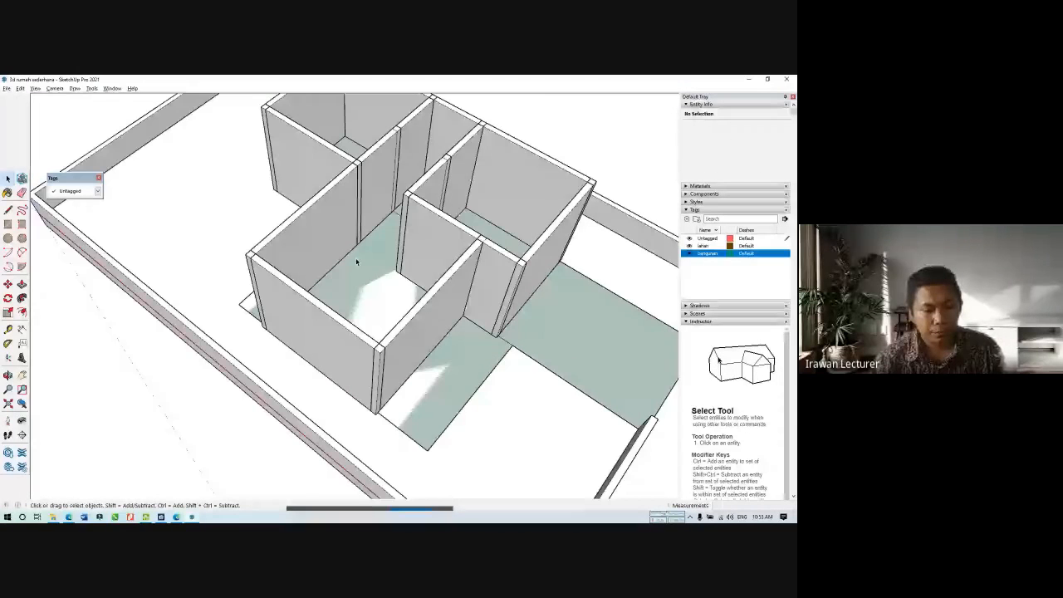
# Raise the large room's floor face by 0.10 m with Push/Pull.
pyautogui.scroll(3, 357, 263)
pyautogui.click(367, 298)
pyautogui.moveTo(282, 291)
pyautogui.mouseDown(button='middle')
pyautogui.moveTo(464, 297)
pyautogui.moveTo(471, 319)
pyautogui.moveTo(399, 311)
pyautogui.moveTo(380, 297)
pyautogui.mouseUp(button='middle')
pyautogui.press('p')
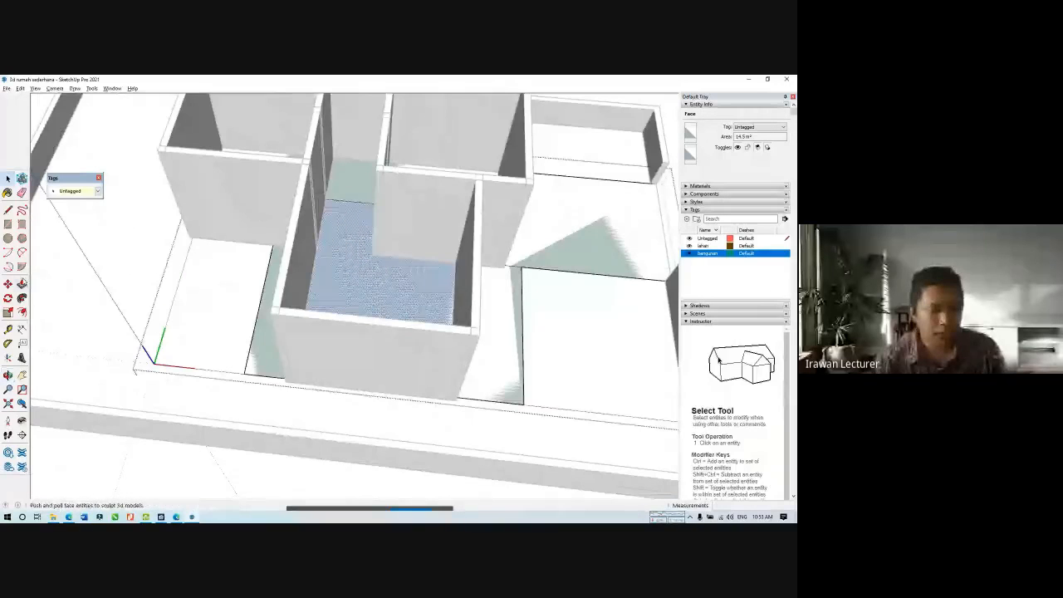
pyautogui.moveTo(164, 308); pyautogui.dragTo(368, 294, button='middle')
pyautogui.click(371, 294)
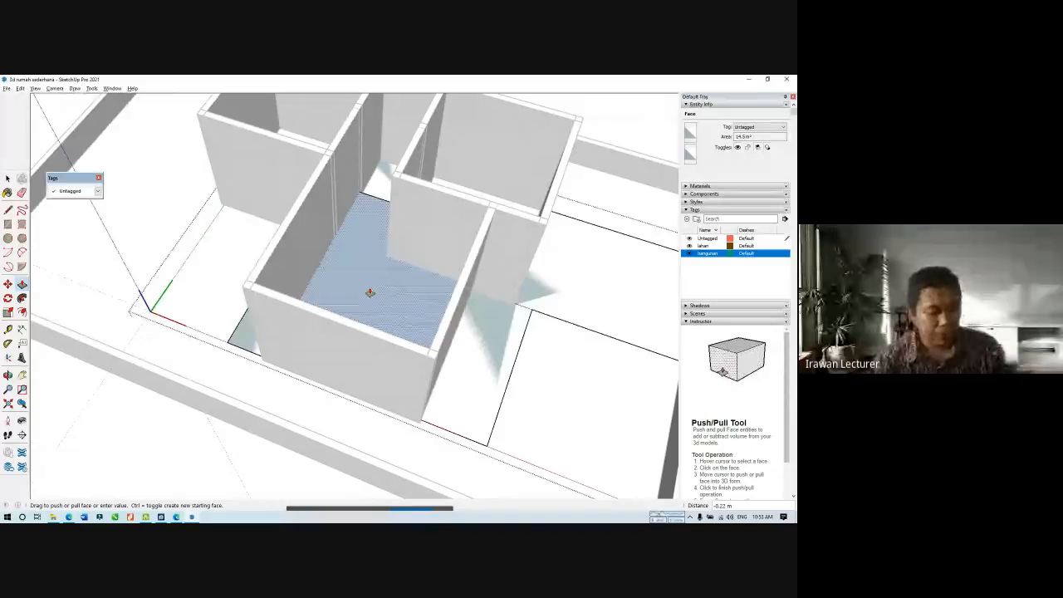
pyautogui.click(371, 292)
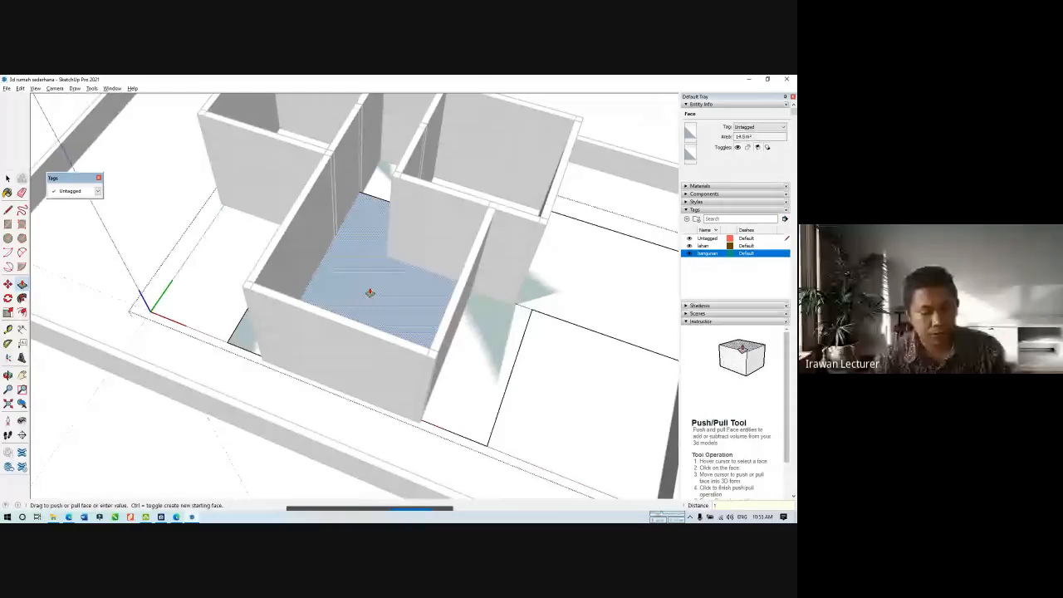
pyautogui.press('BackSpace')
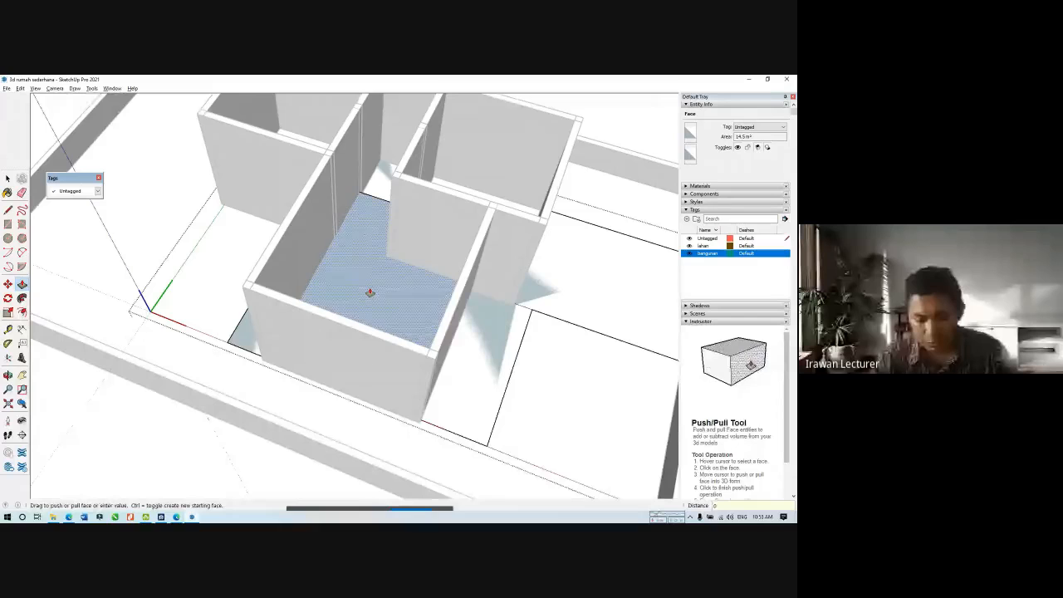
pyautogui.press('Return')
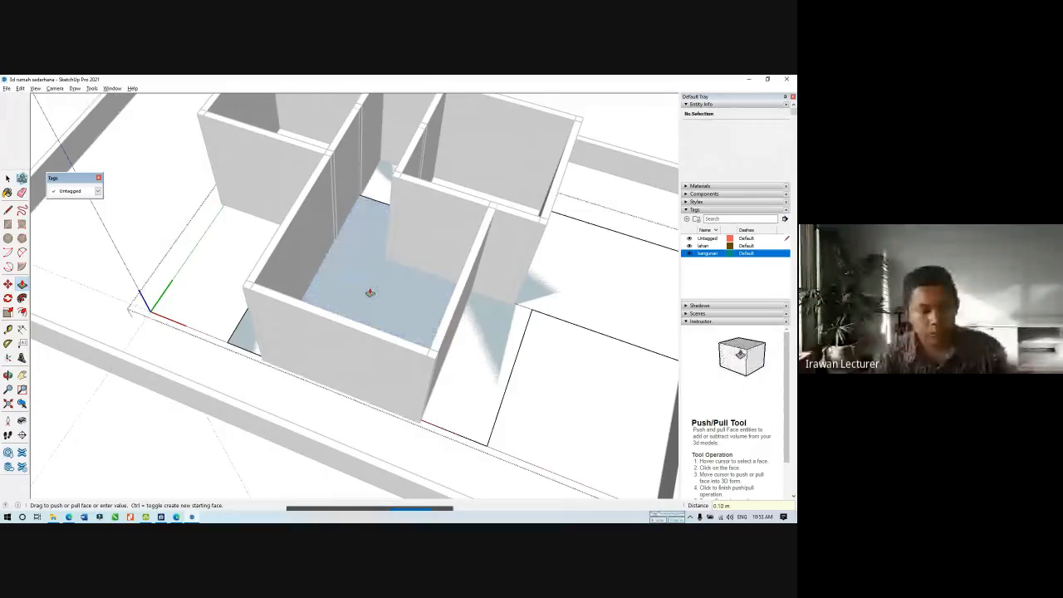
pyautogui.press('space')
# Raise the side strip and the remaining room and terrace floors by the same 0.10 m with Push/Pull.
pyautogui.moveTo(369, 292)
pyautogui.mouseDown(button='middle')
pyautogui.moveTo(487, 285)
pyautogui.moveTo(382, 375)
pyautogui.mouseUp(button='middle')
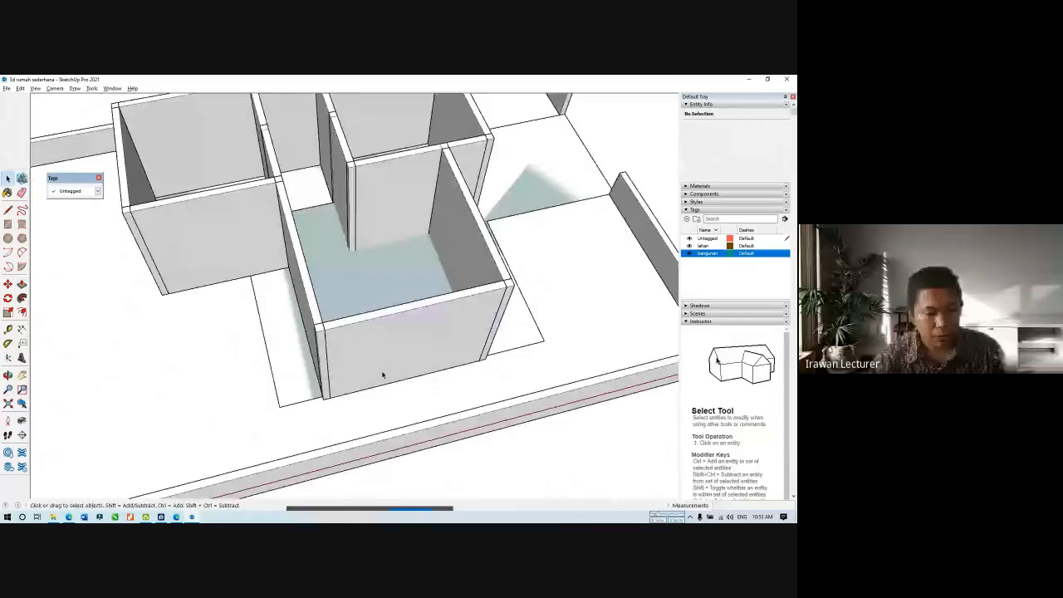
pyautogui.doubleClick(297, 341)
pyautogui.click(22, 284)
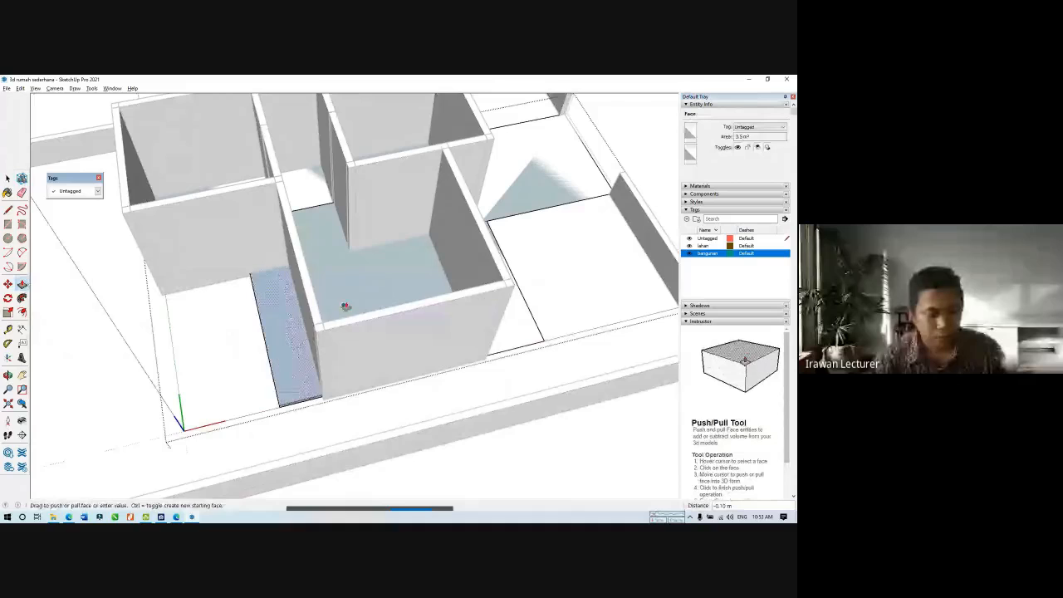
pyautogui.moveTo(517, 323); pyautogui.dragTo(487, 349, button='middle')
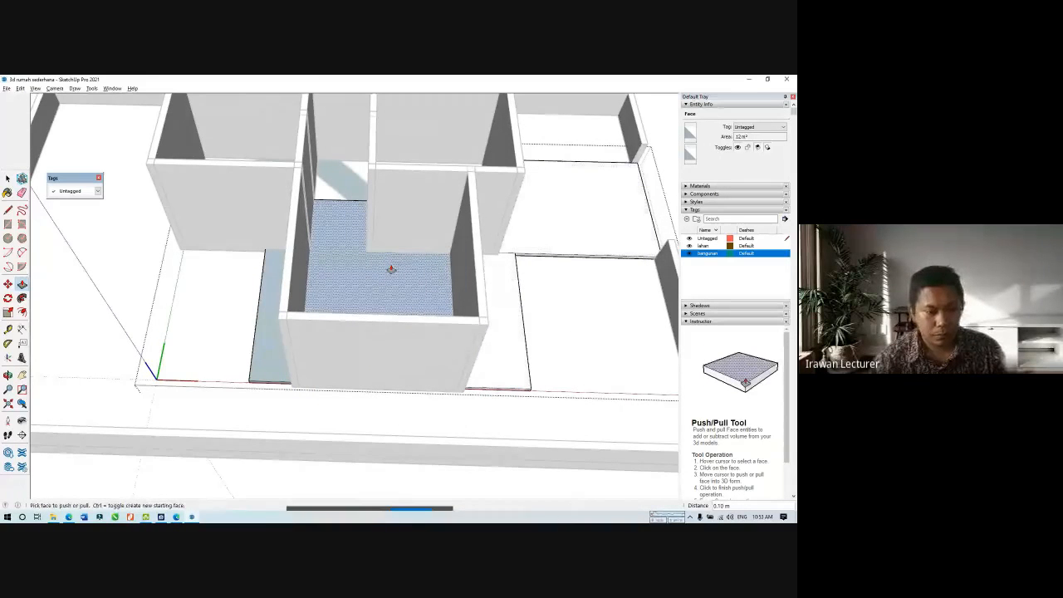
pyautogui.moveTo(391, 270); pyautogui.dragTo(325, 247, button='middle')
pyautogui.click(418, 158)
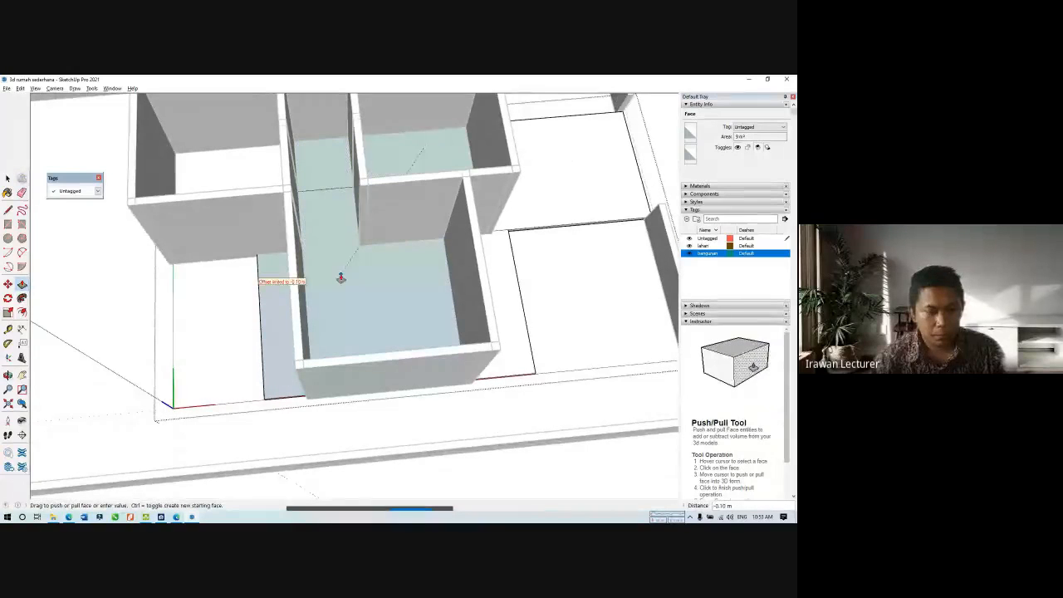
pyautogui.doubleClick(241, 180)
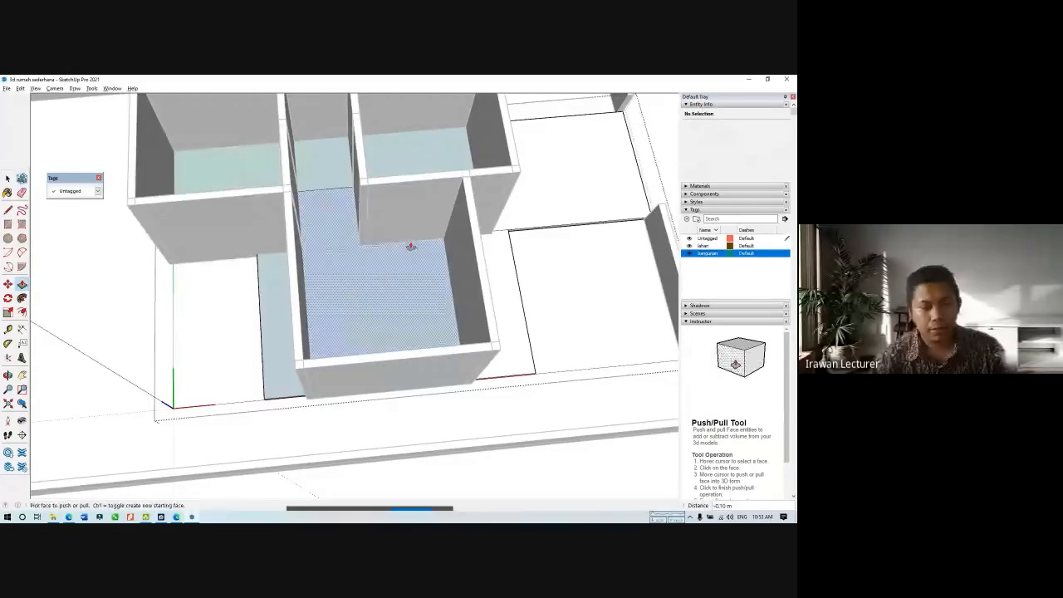
pyautogui.scroll(-3, 409, 246)
pyautogui.press('space')
# Select all the house walls and columns and move them up 0.10 m to the top of the raised floor.
pyautogui.moveTo(513, 258); pyautogui.dragTo(432, 158, button='middle')
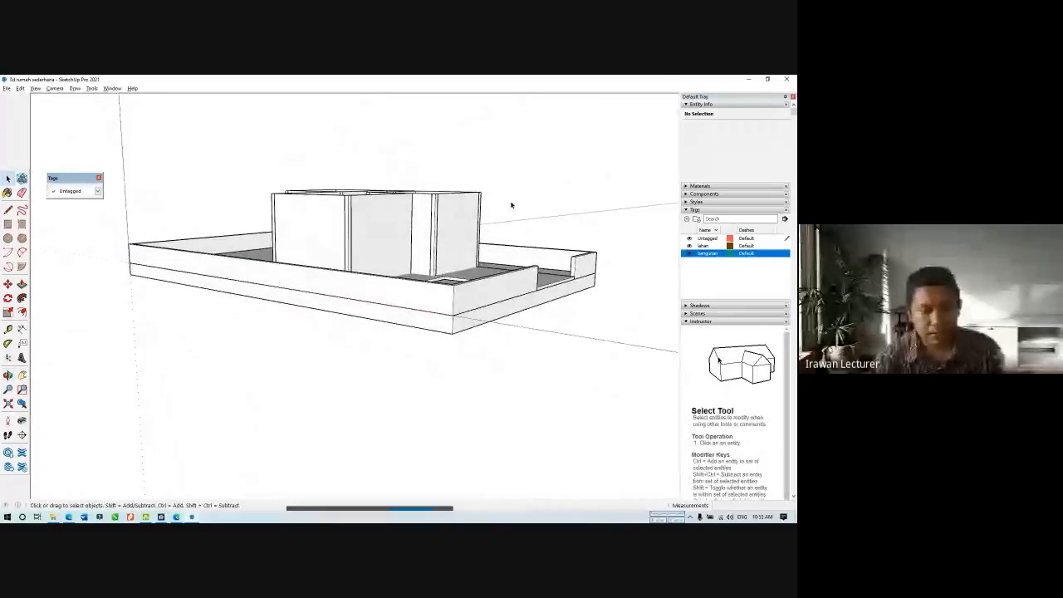
pyautogui.moveTo(511, 204); pyautogui.dragTo(216, 159)
pyautogui.moveTo(216, 158); pyautogui.dragTo(399, 349, button='middle')
pyautogui.scroll(5, 354, 338)
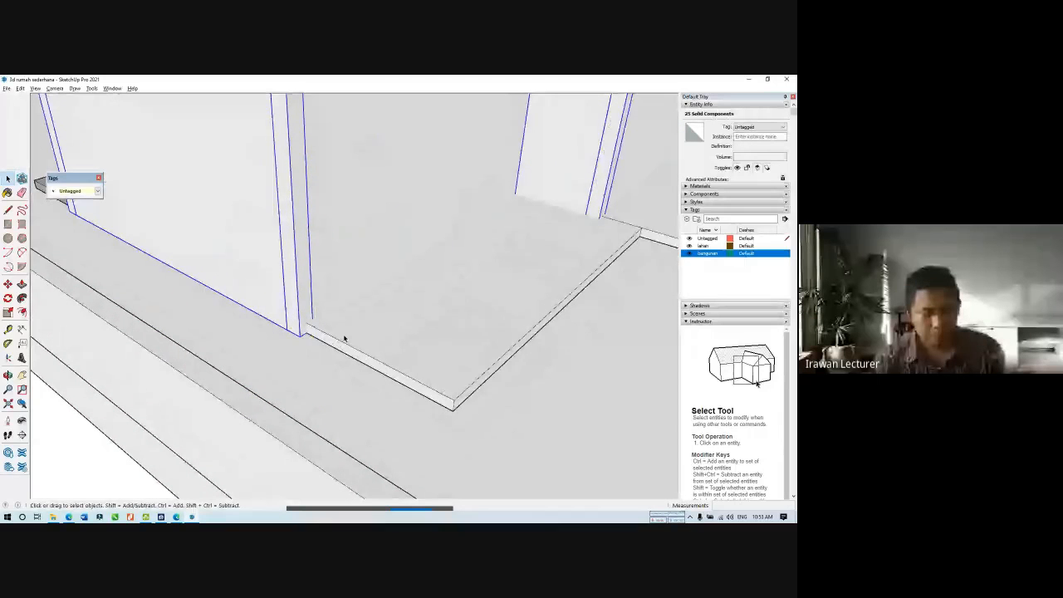
pyautogui.press('m')
pyautogui.click(344, 337)
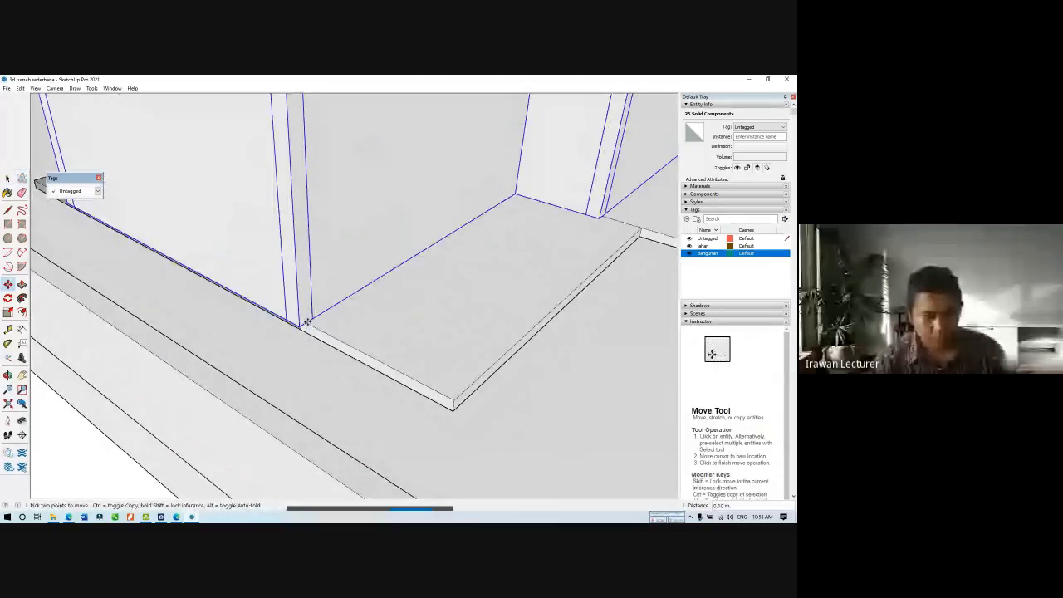
pyautogui.click(306, 323)
pyautogui.press('space')
# Reverse the floor faces of the large room and the adjoining bedroom.
pyautogui.scroll(-5, 487, 287)
pyautogui.moveTo(546, 218); pyautogui.dragTo(551, 390, button='middle')
pyautogui.scroll(-5, 403, 246)
pyautogui.scroll(3, 515, 333)
pyautogui.moveTo(468, 299); pyautogui.dragTo(541, 203, button='middle')
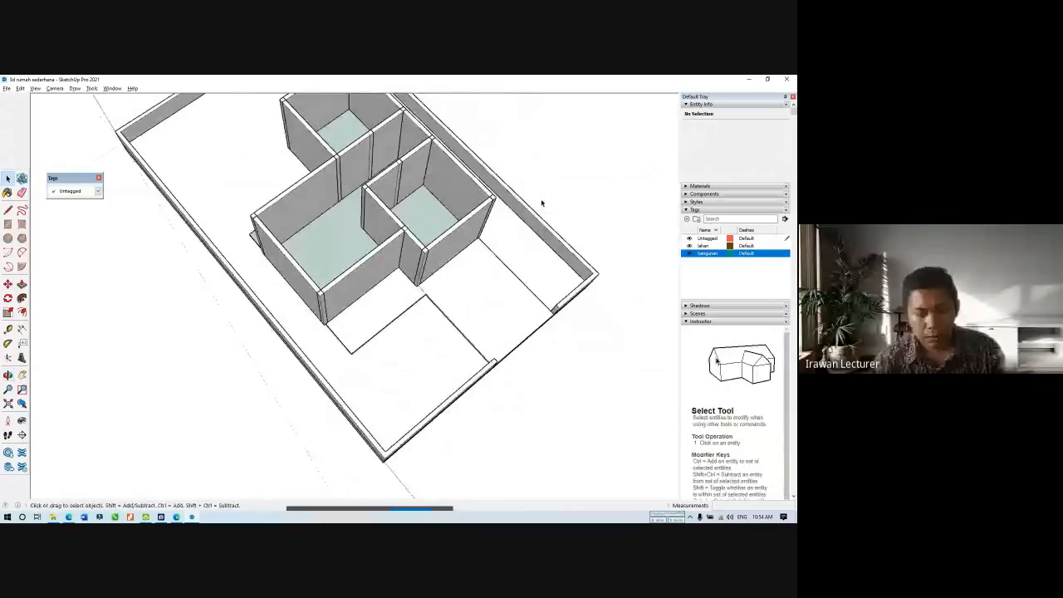
pyautogui.scroll(4, 315, 182)
pyautogui.moveTo(316, 274); pyautogui.dragTo(347, 290, button='middle')
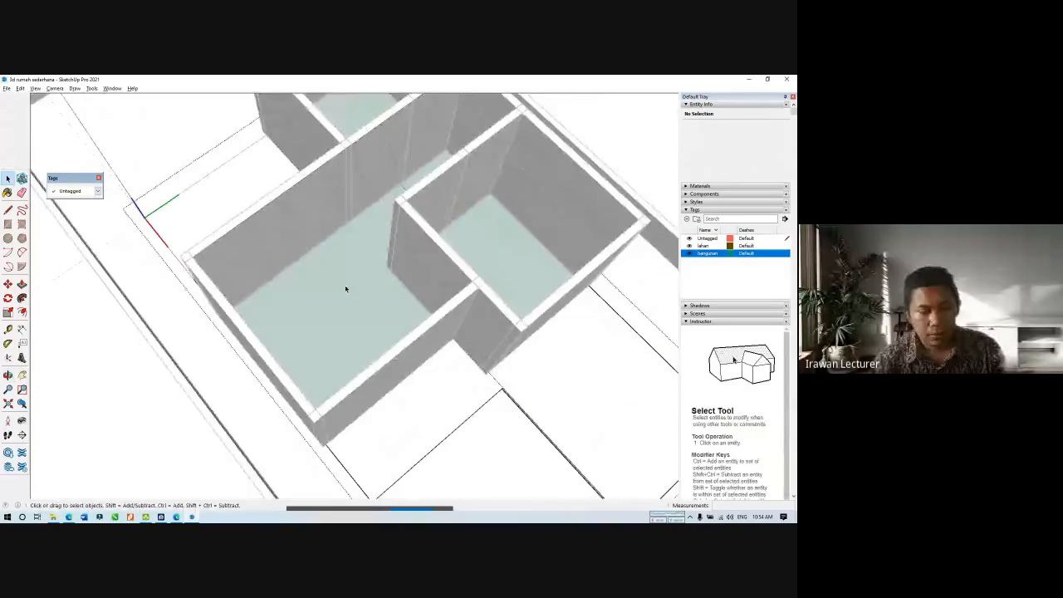
pyautogui.rightClick(347, 287)
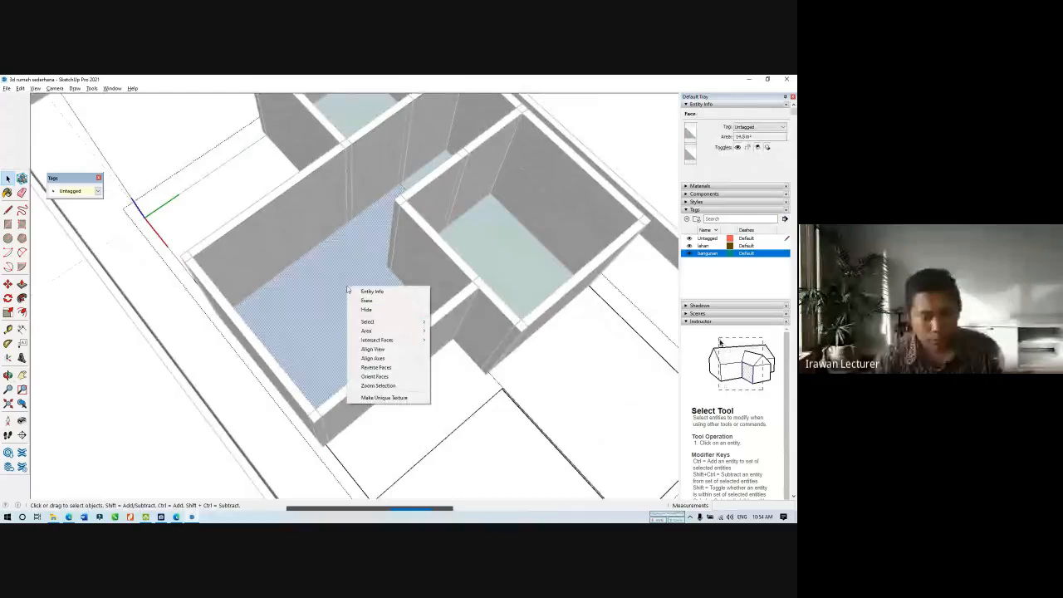
pyautogui.click(376, 367)
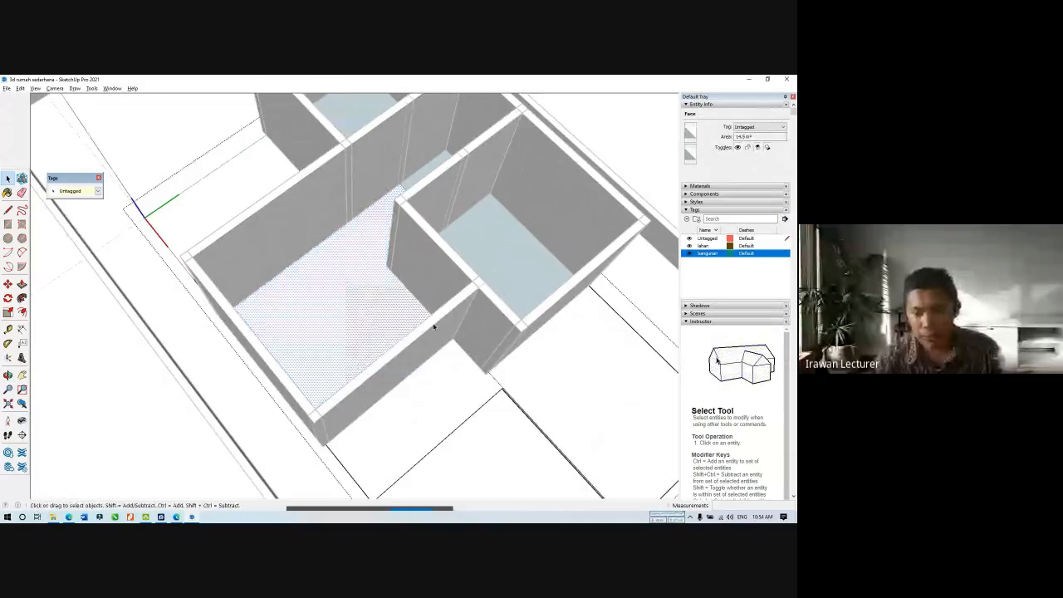
pyautogui.click(510, 272)
pyautogui.rightClick(510, 273)
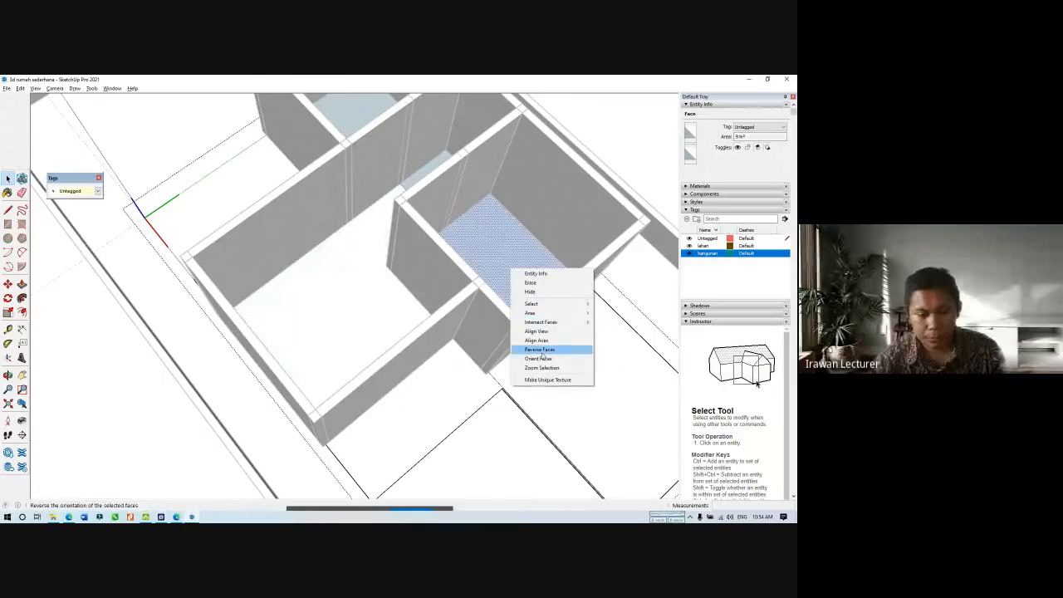
pyautogui.click(540, 350)
# Reverse the floor faces of the small bathroom and the far bedroom.
pyautogui.moveTo(431, 220)
pyautogui.mouseDown(button='middle')
pyautogui.moveTo(445, 222)
pyautogui.moveTo(453, 204)
pyautogui.mouseUp(button='middle')
pyautogui.click(427, 158)
pyautogui.rightClick(428, 158)
pyautogui.click(456, 238)
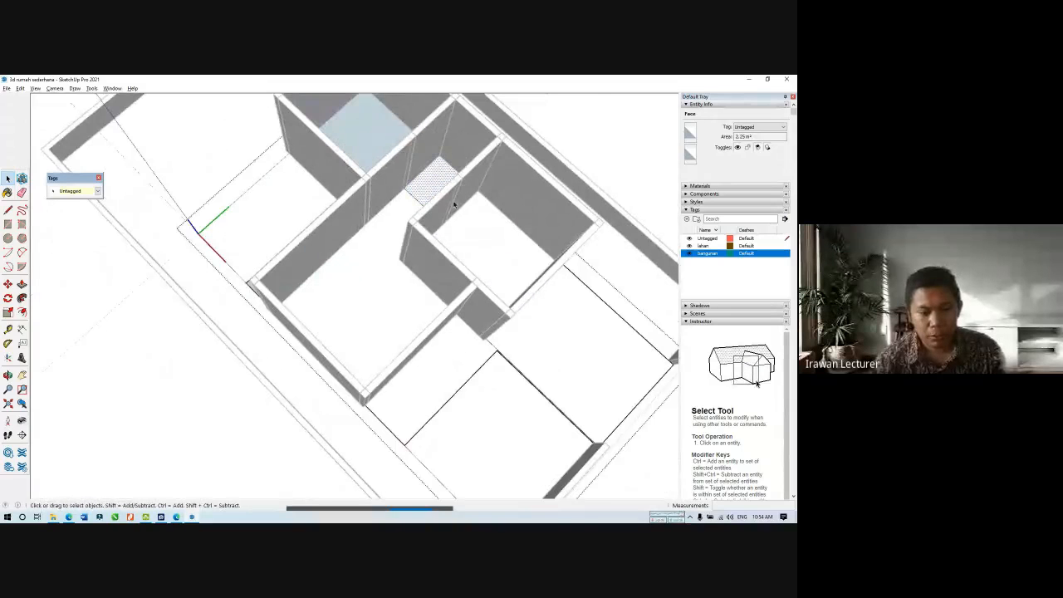
pyautogui.rightClick(364, 135)
pyautogui.click(399, 215)
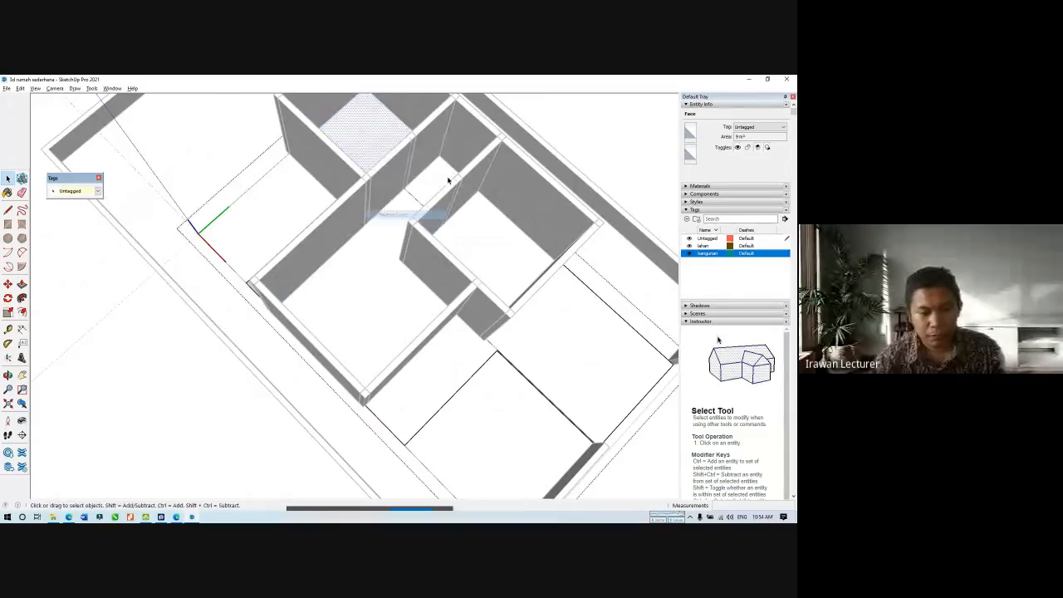
# Copy the bathroom's back wall forward to the intermediate columns to close off the bathroom.
pyautogui.click(475, 144)
pyautogui.scroll(2, 474, 136)
pyautogui.scroll(4, 487, 106)
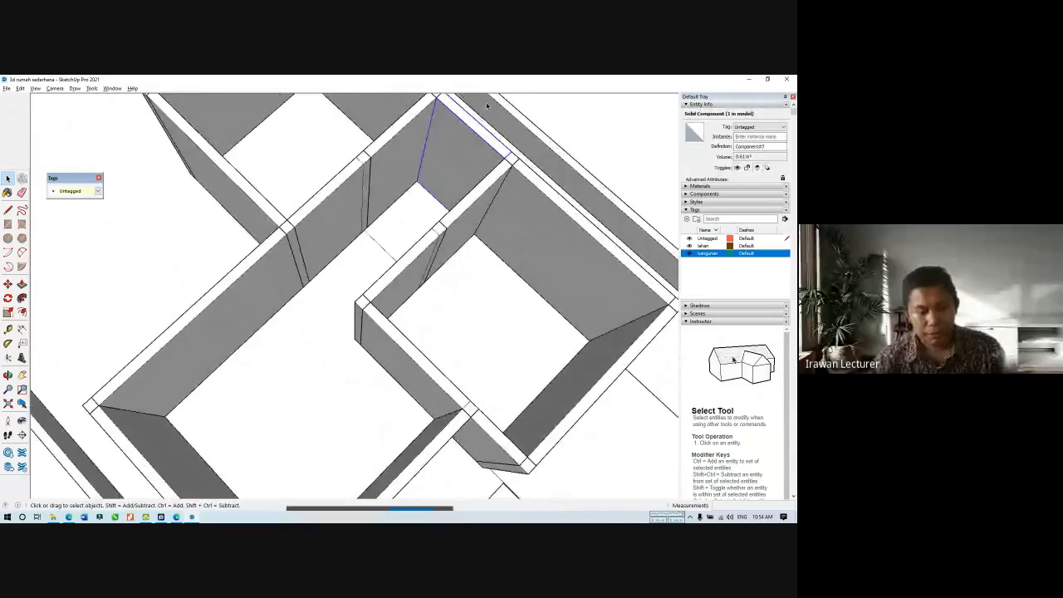
pyautogui.press('m')
pyautogui.click(505, 157)
pyautogui.press('ctrl')
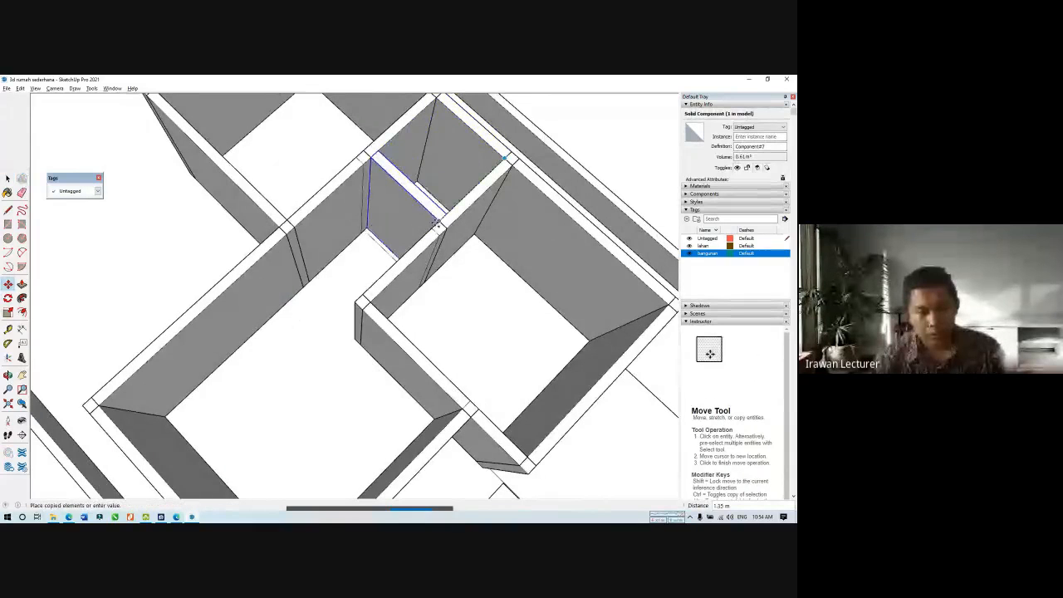
pyautogui.press('space')
# Reverse the floor face of the narrow strip outside the large room.
pyautogui.scroll(-5, 391, 212)
pyautogui.moveTo(378, 204); pyautogui.dragTo(580, 192, button='middle')
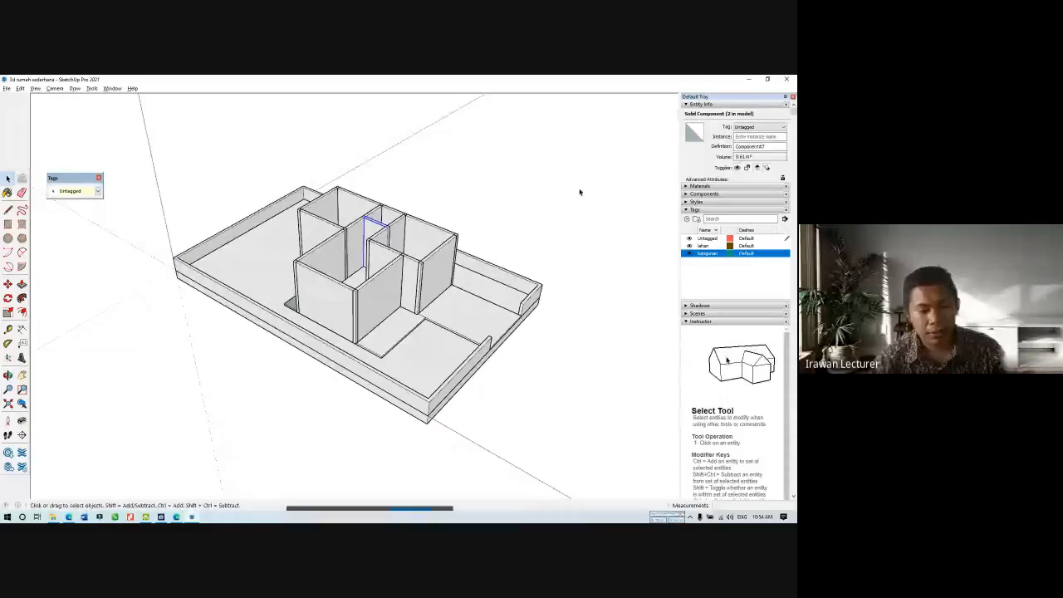
pyautogui.moveTo(387, 333); pyautogui.dragTo(446, 339, button='middle')
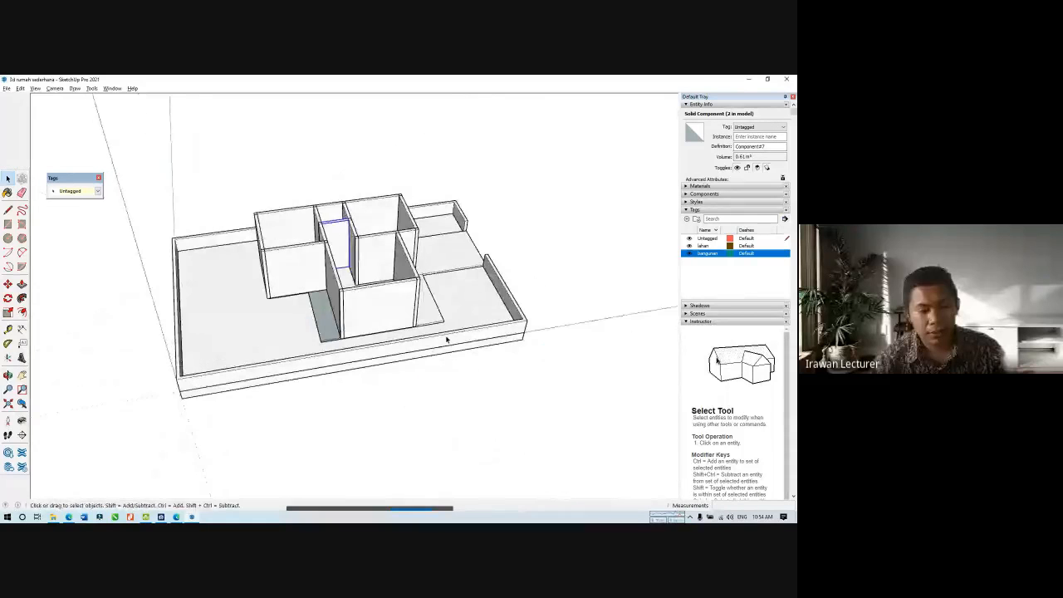
pyautogui.scroll(3, 324, 321)
pyautogui.tripleClick(324, 323)
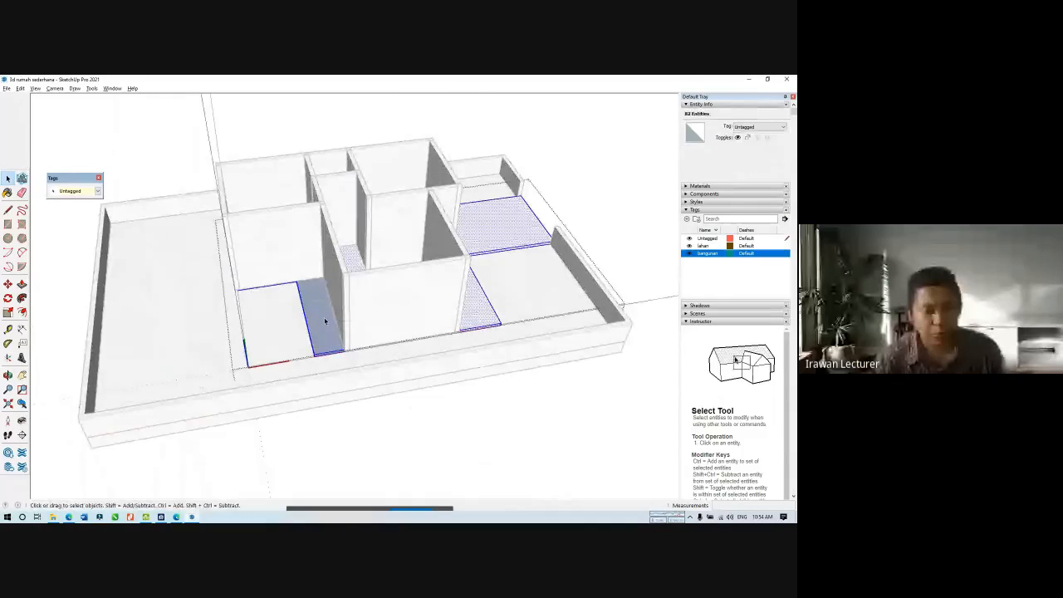
pyautogui.click(322, 320)
pyautogui.rightClick(321, 317)
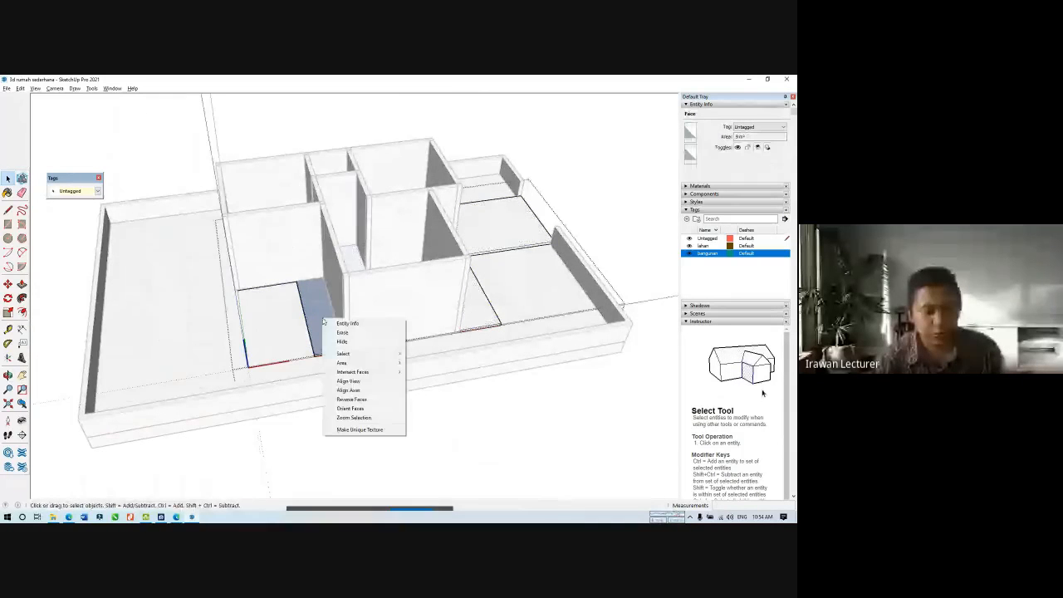
pyautogui.click(363, 399)
pyautogui.click(427, 391)
# Pick the Grass Dark Green material from the Landscaping, Fencing and Vegetation collection.
pyautogui.moveTo(503, 285); pyautogui.dragTo(314, 266, button='middle')
pyautogui.moveTo(368, 296); pyautogui.dragTo(245, 311, button='middle')
pyautogui.moveTo(281, 324); pyautogui.dragTo(347, 339, button='middle')
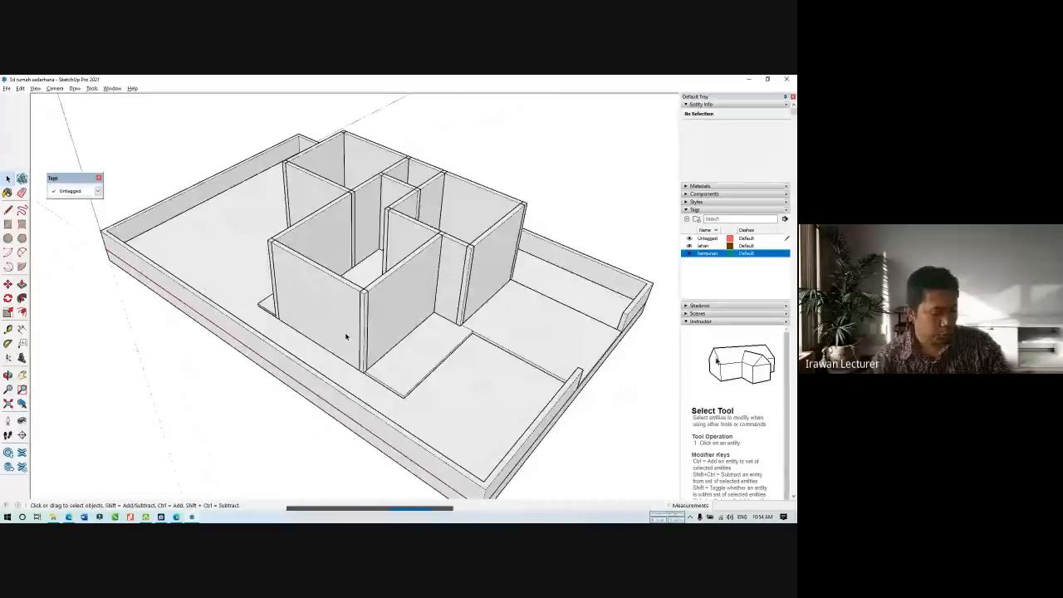
pyautogui.click(687, 189)
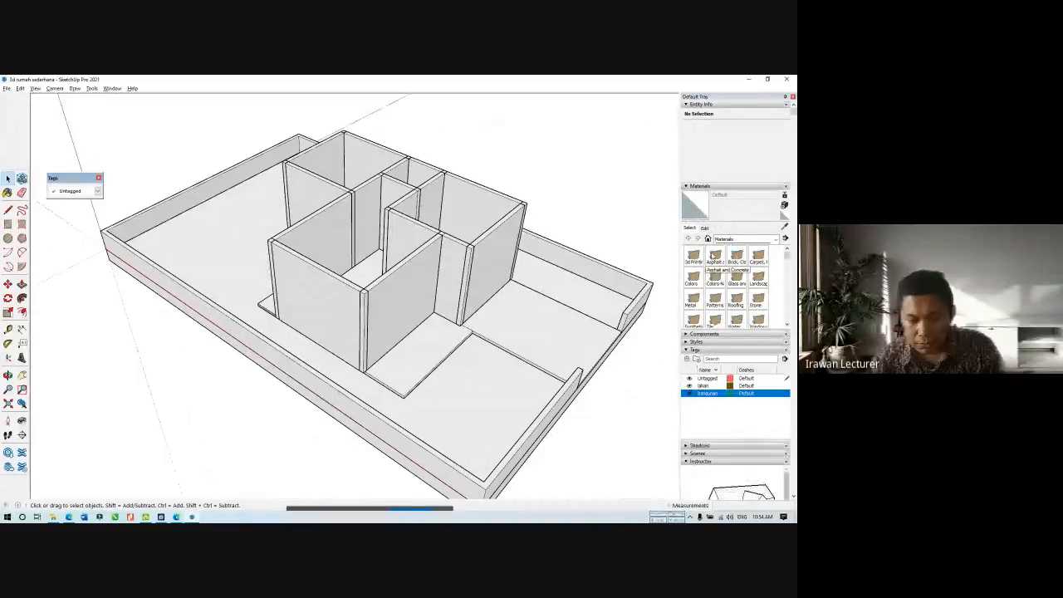
pyautogui.click(735, 240)
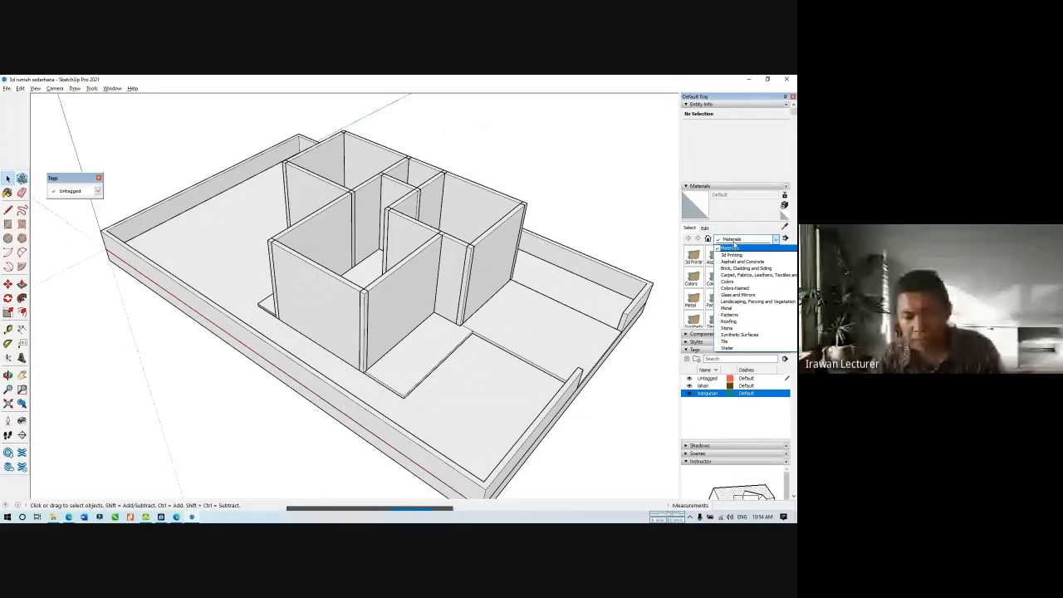
pyautogui.click(741, 304)
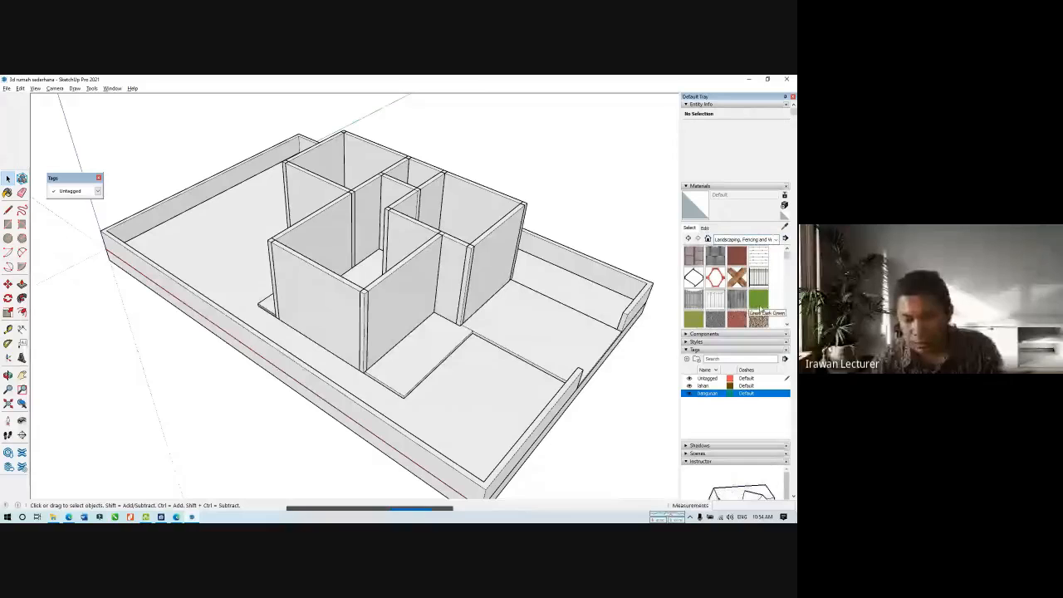
pyautogui.scroll(-2, 758, 309)
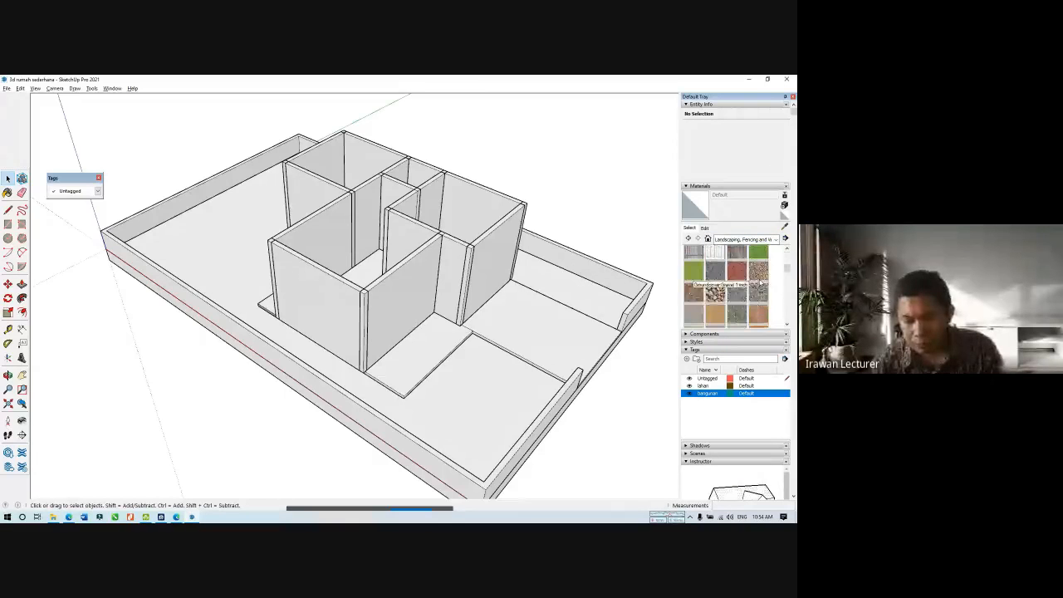
pyautogui.scroll(2, 760, 286)
pyautogui.click(760, 295)
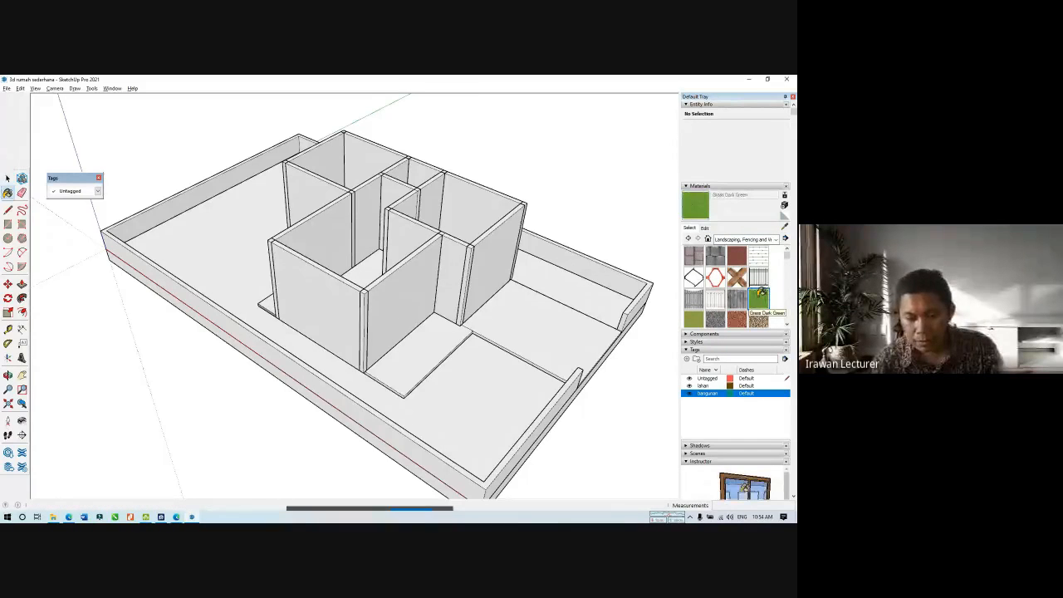
# Paint the yard's ground face around the house with the Grass Dark Green material.
pyautogui.moveTo(438, 290); pyautogui.dragTo(488, 343, button='middle')
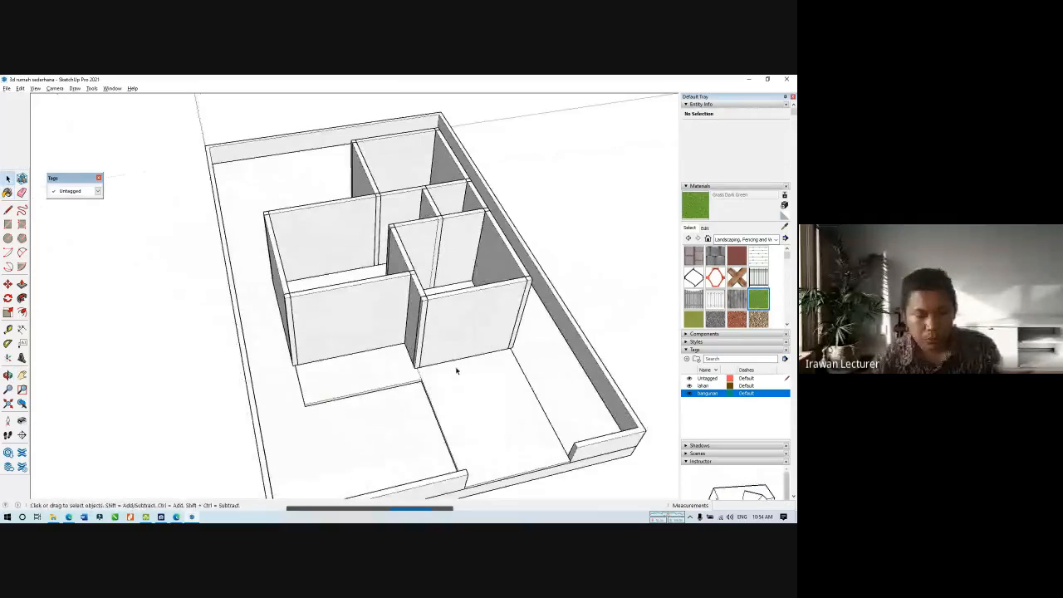
pyautogui.press('space')
pyautogui.click(392, 228)
pyautogui.scroll(-1, 392, 228)
pyautogui.keyDown('shift'); pyautogui.moveTo(392, 228); pyautogui.dragTo(420, 158, button='middle'); pyautogui.keyUp('shift')
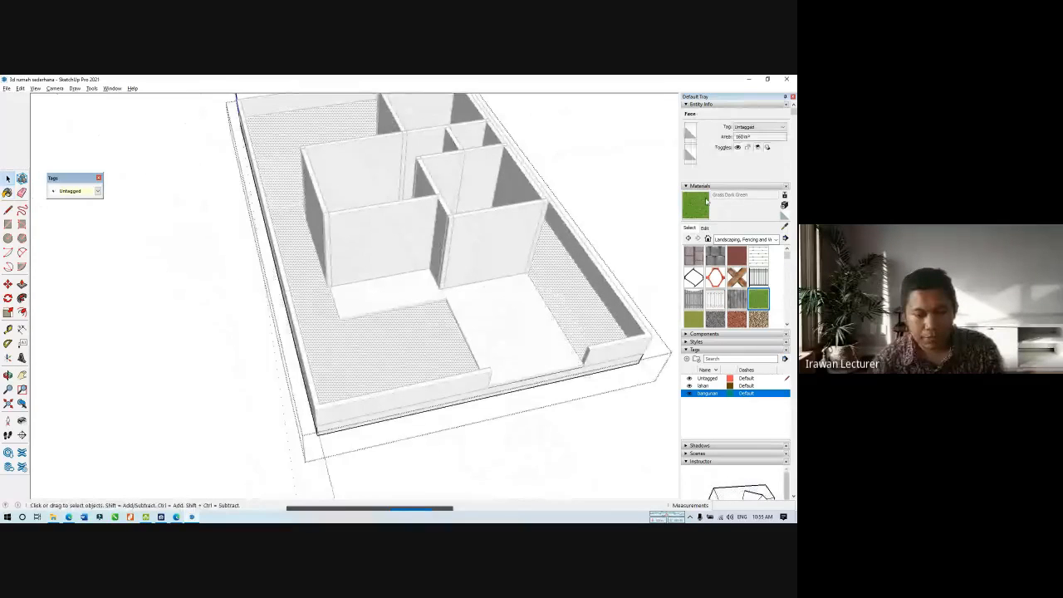
pyautogui.click(697, 205)
pyautogui.click(410, 339)
pyautogui.press('space')
pyautogui.press('Escape')
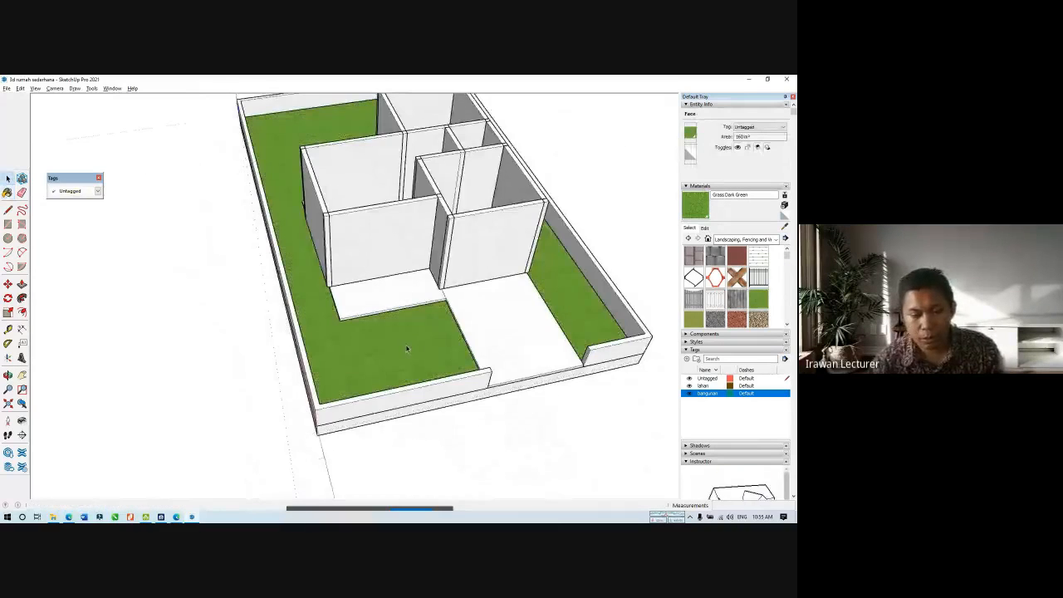
# Examine the grassed model and compare its yard and carport areas with the floor plan image in ACDSee.
pyautogui.moveTo(405, 347); pyautogui.dragTo(495, 295, button='middle')
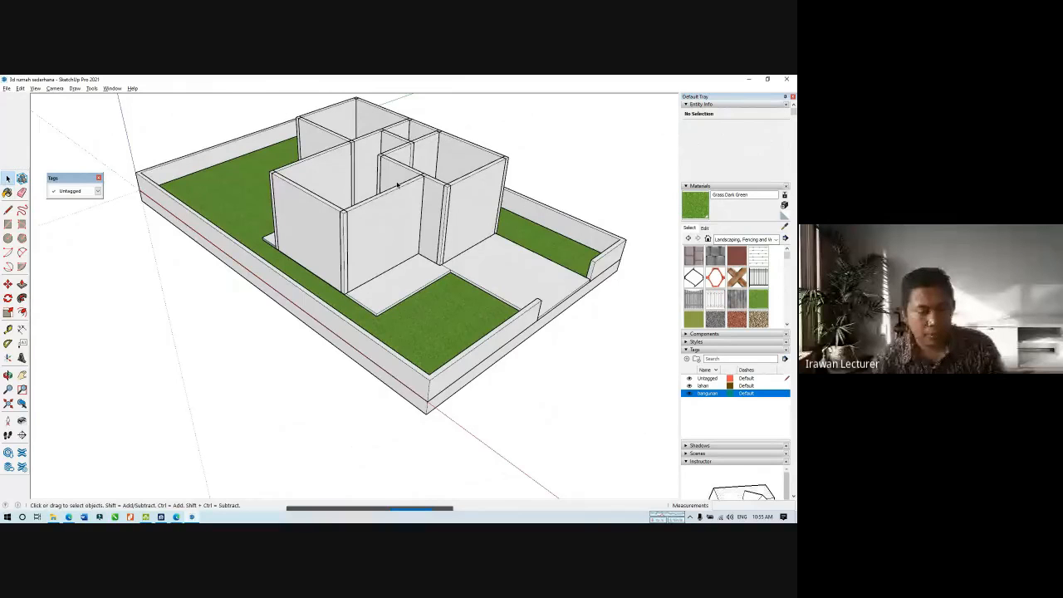
pyautogui.moveTo(397, 185); pyautogui.dragTo(414, 274, button='middle')
pyautogui.scroll(-2, 414, 274)
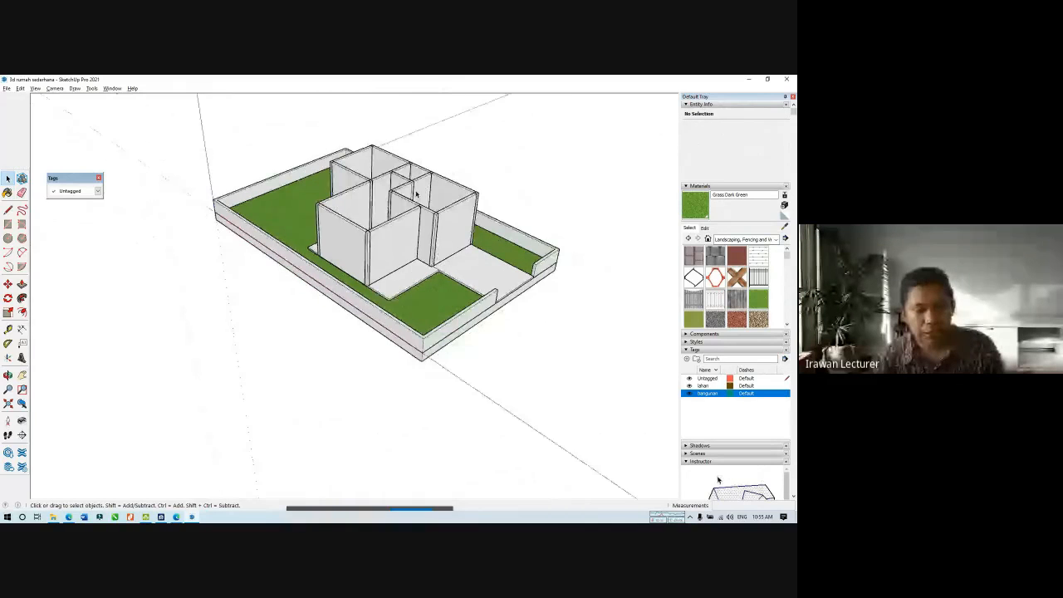
pyautogui.scroll(1, 415, 187)
pyautogui.scroll(3, 415, 188)
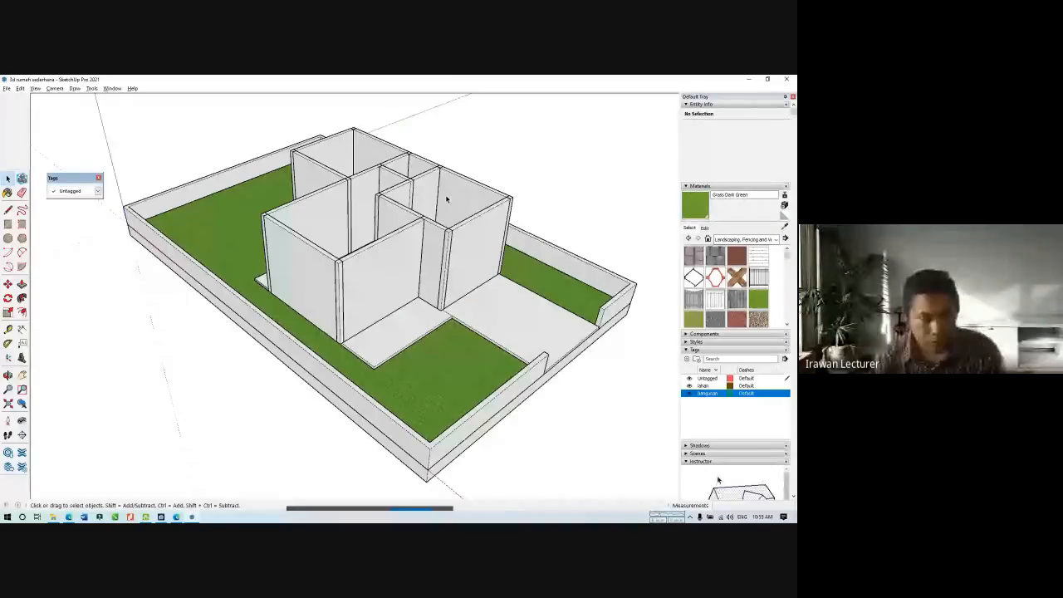
pyautogui.hotkey('alt', 'Tab')
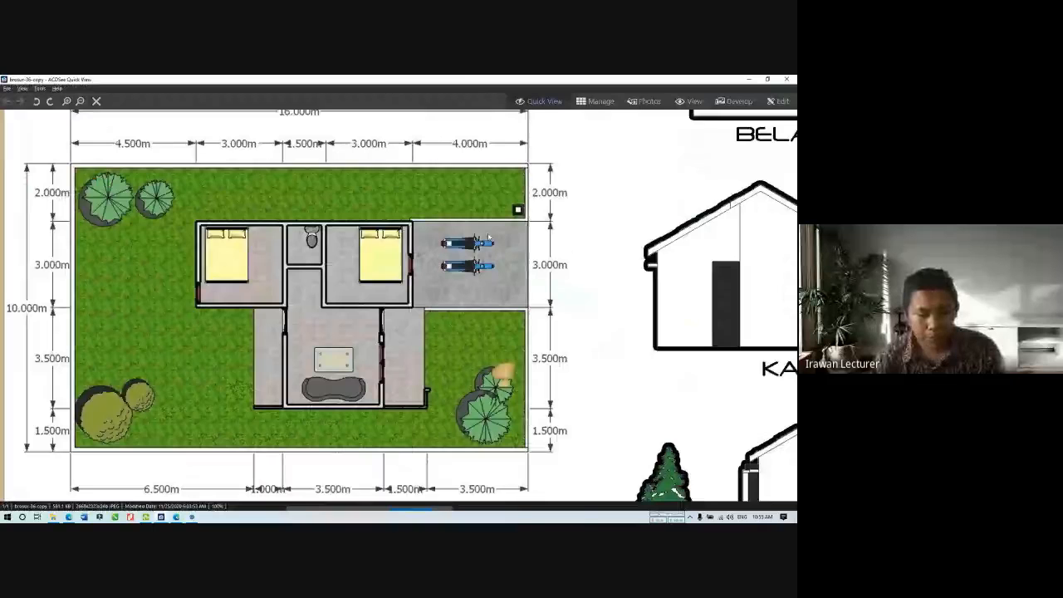
pyautogui.moveTo(417, 366); pyautogui.dragTo(430, 364)
pyautogui.moveTo(500, 344); pyautogui.dragTo(469, 342)
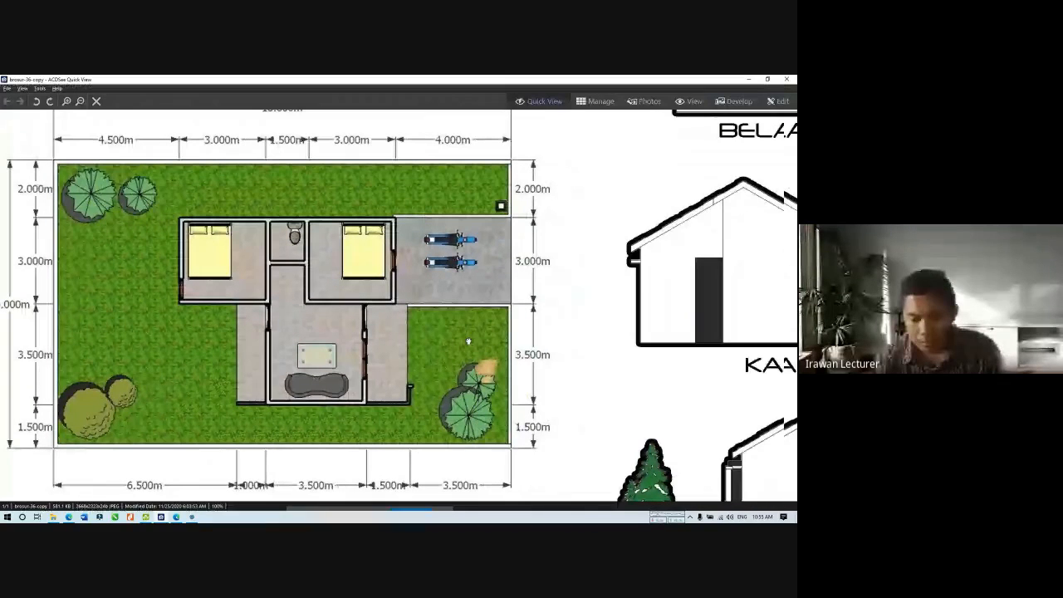
pyautogui.hotkey('alt', 'Tab')
# Browse the Landscape component collections in SketchUp and open the DC Landscape collection in 3D Warehouse.
pyautogui.click(700, 359)
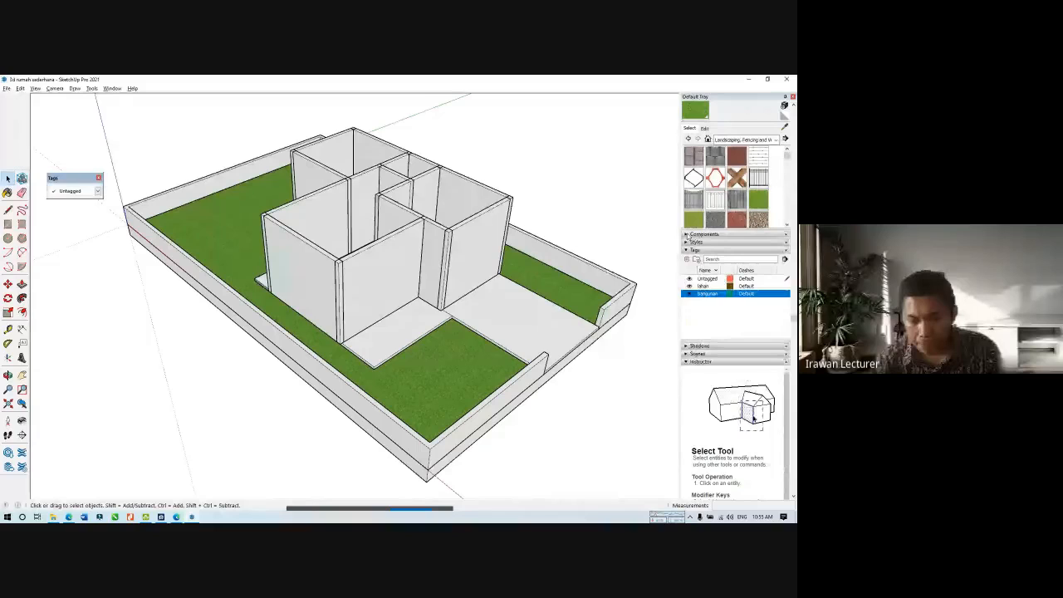
pyautogui.click(703, 234)
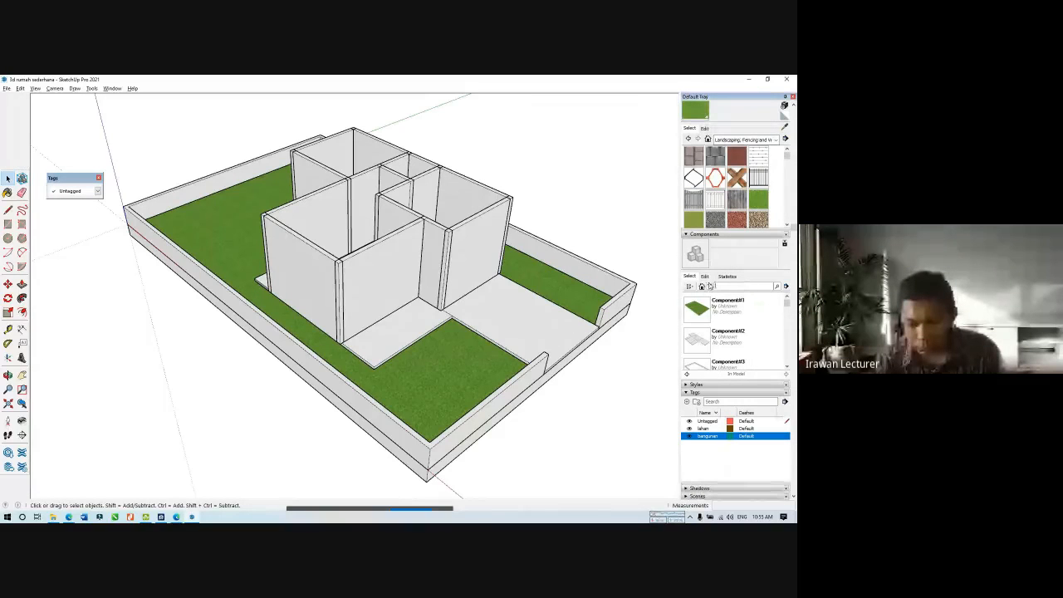
pyautogui.click(705, 276)
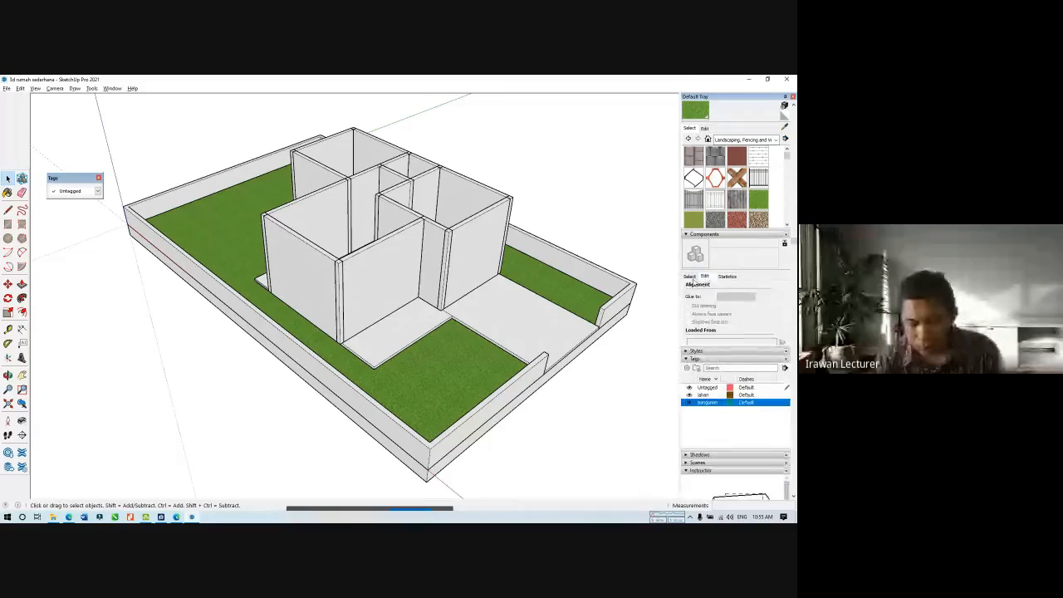
pyautogui.click(690, 277)
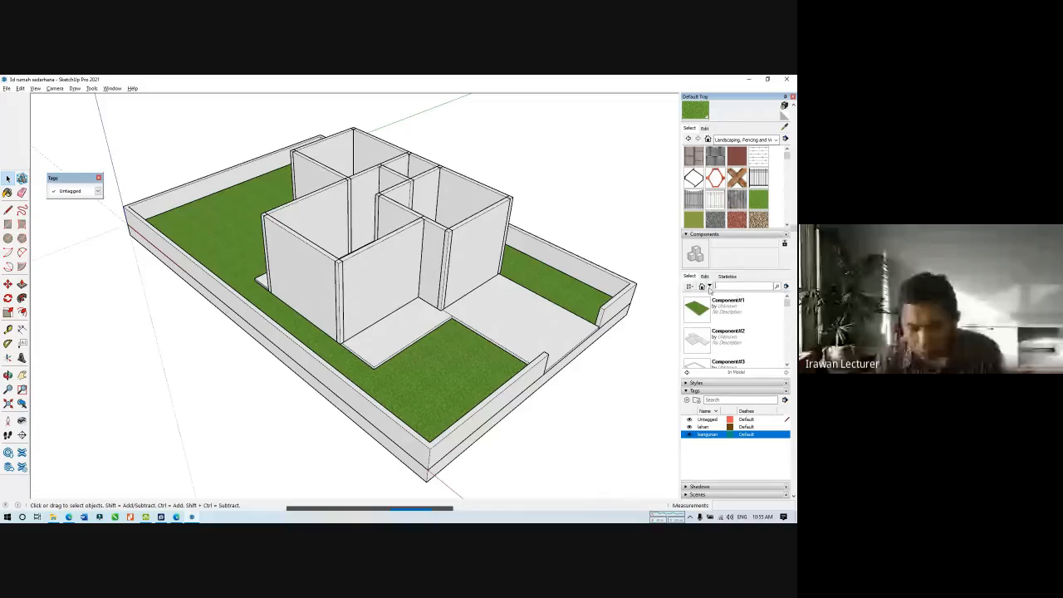
pyautogui.click(702, 288)
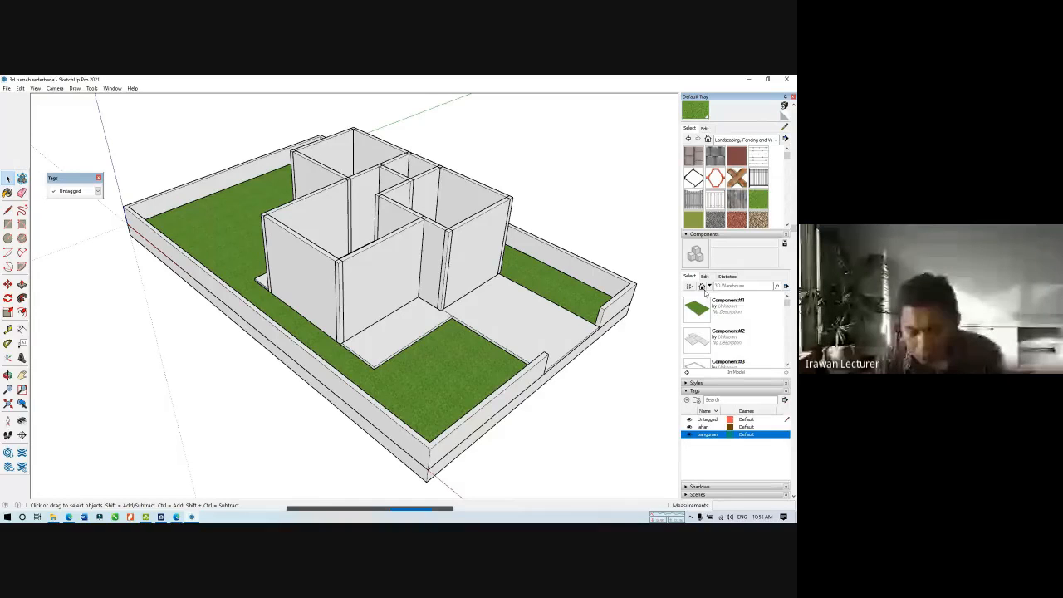
pyautogui.click(709, 287)
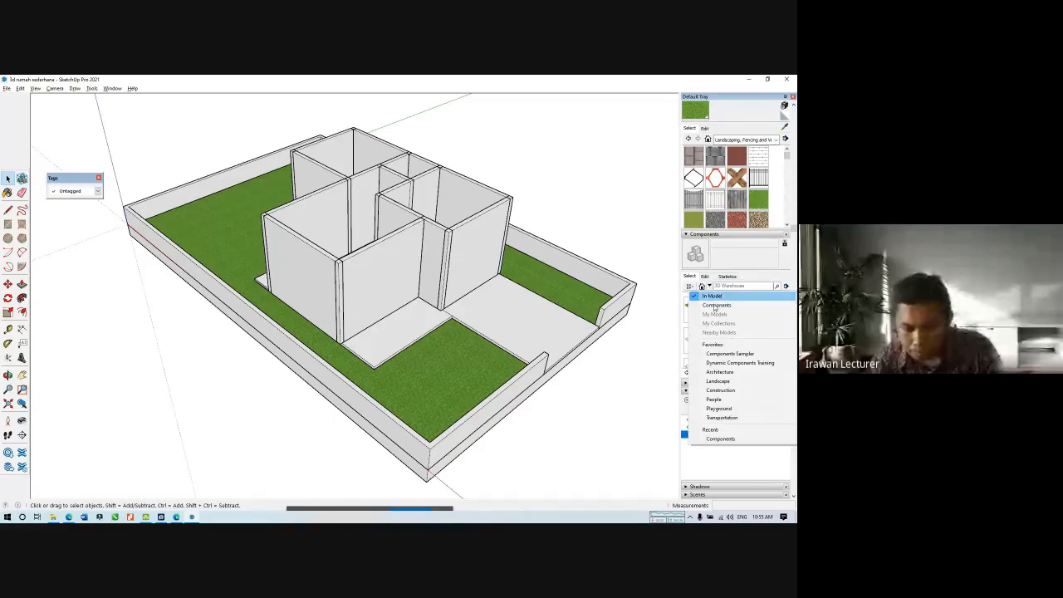
pyautogui.click(720, 381)
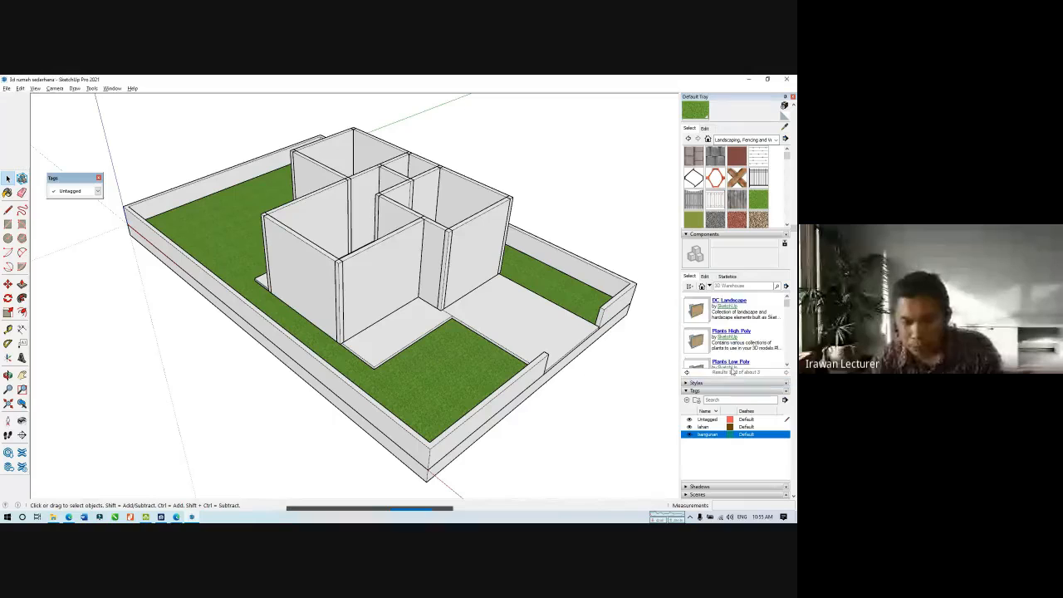
pyautogui.click(736, 306)
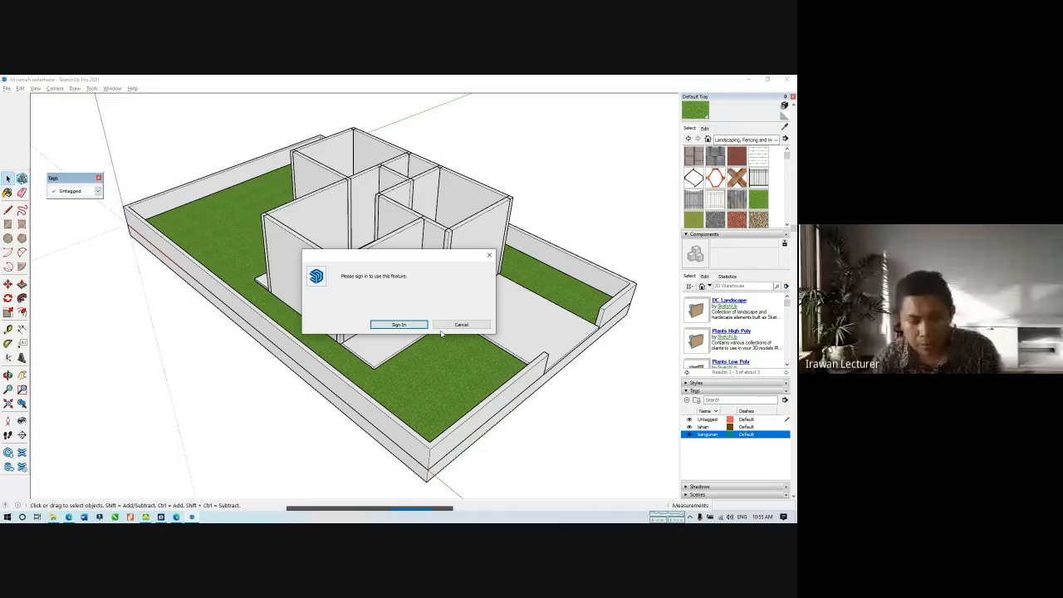
# Sign in to Trimble in the browser with the lecturer's Google account and return to SketchUp.
pyautogui.click(399, 325)
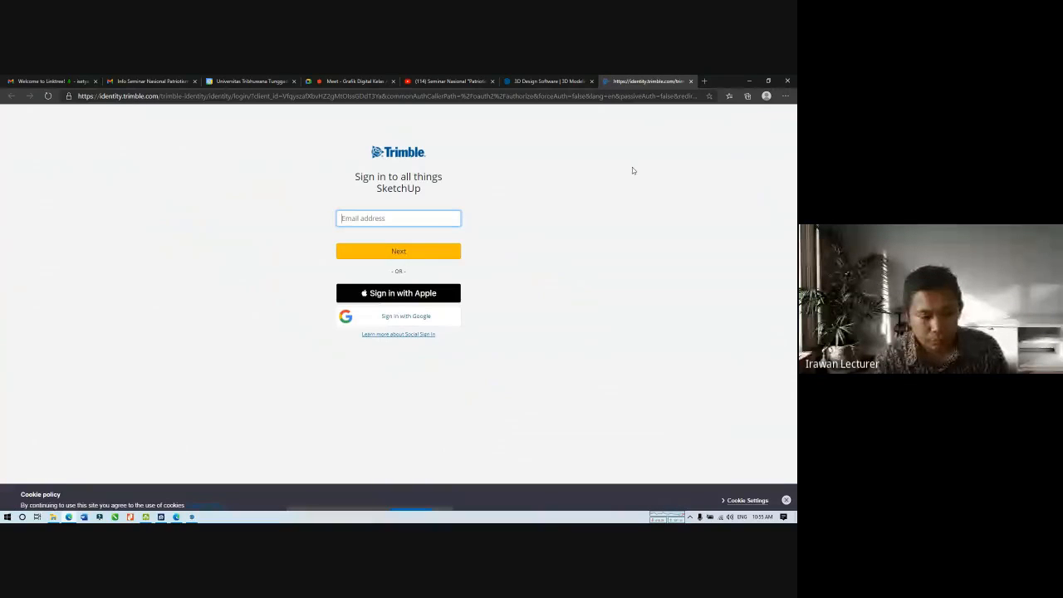
pyautogui.click(406, 317)
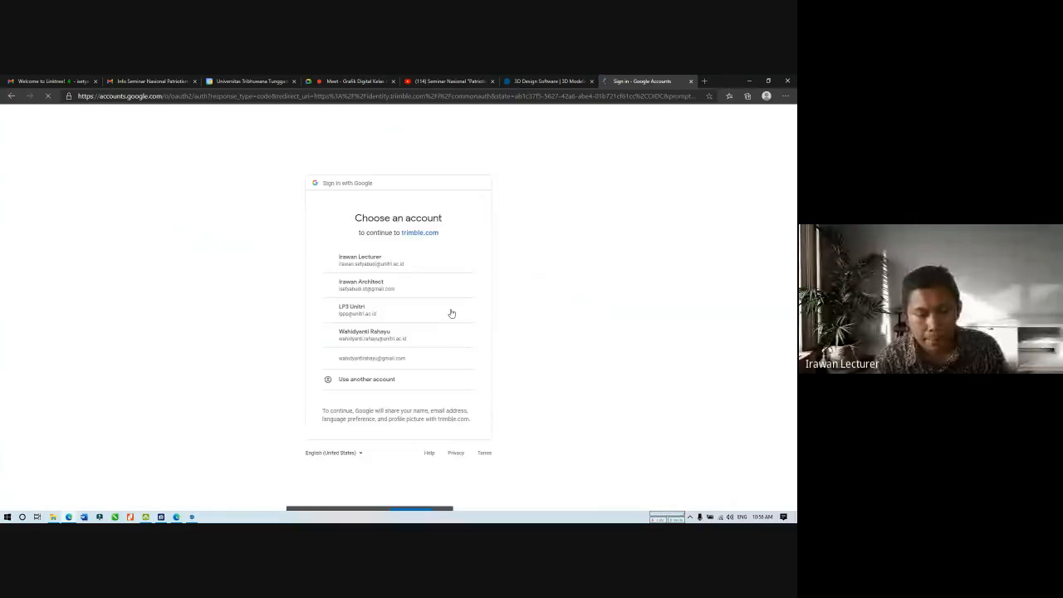
pyautogui.click(400, 263)
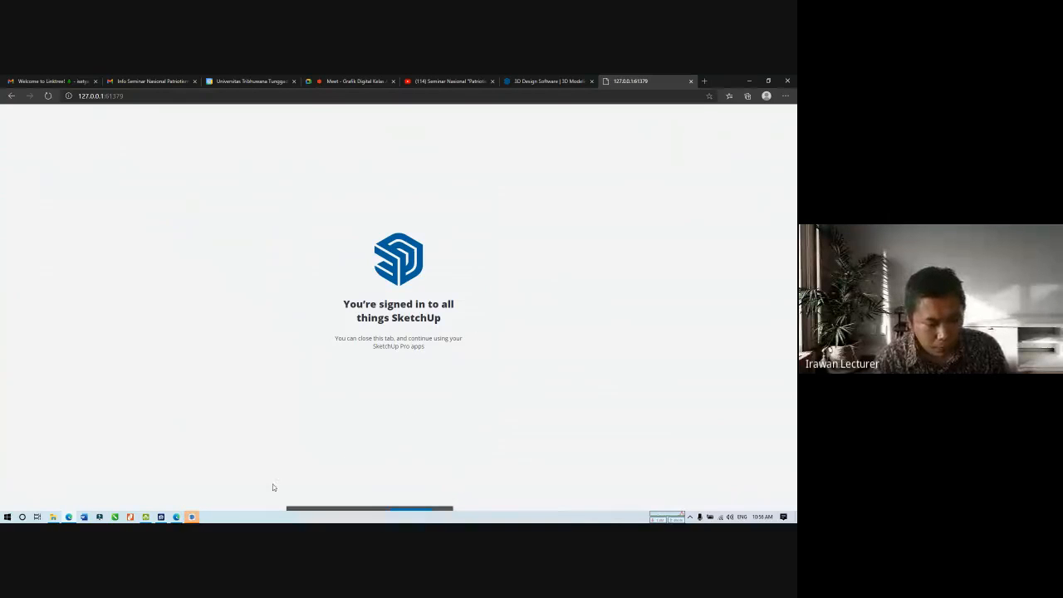
pyautogui.click(192, 516)
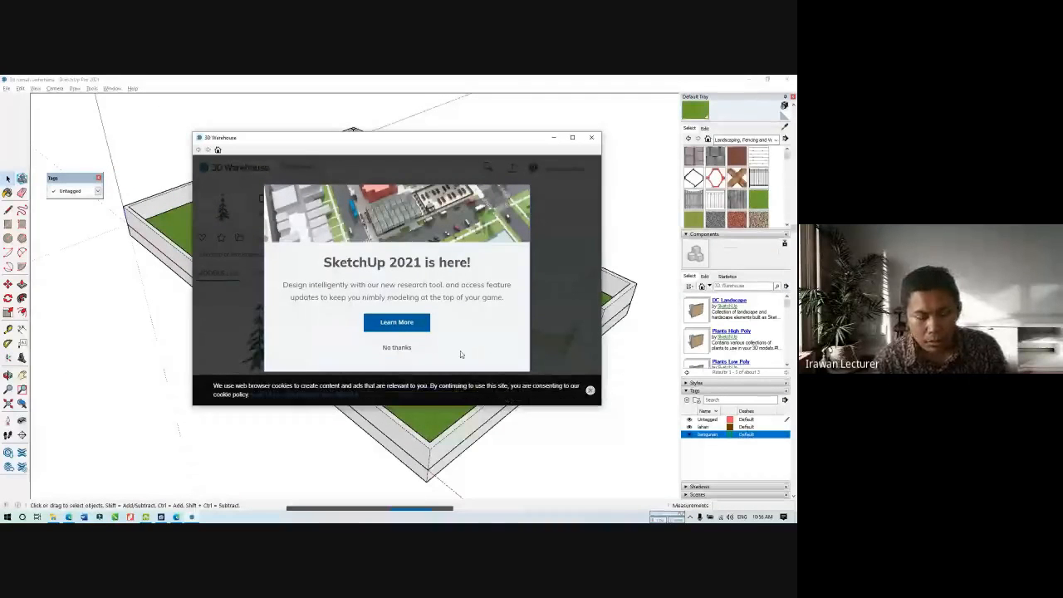
# Load the Dynamic Pine Tree from DC Landscape into the model and place it outside the lot beside the long boundary wall.
pyautogui.click(397, 349)
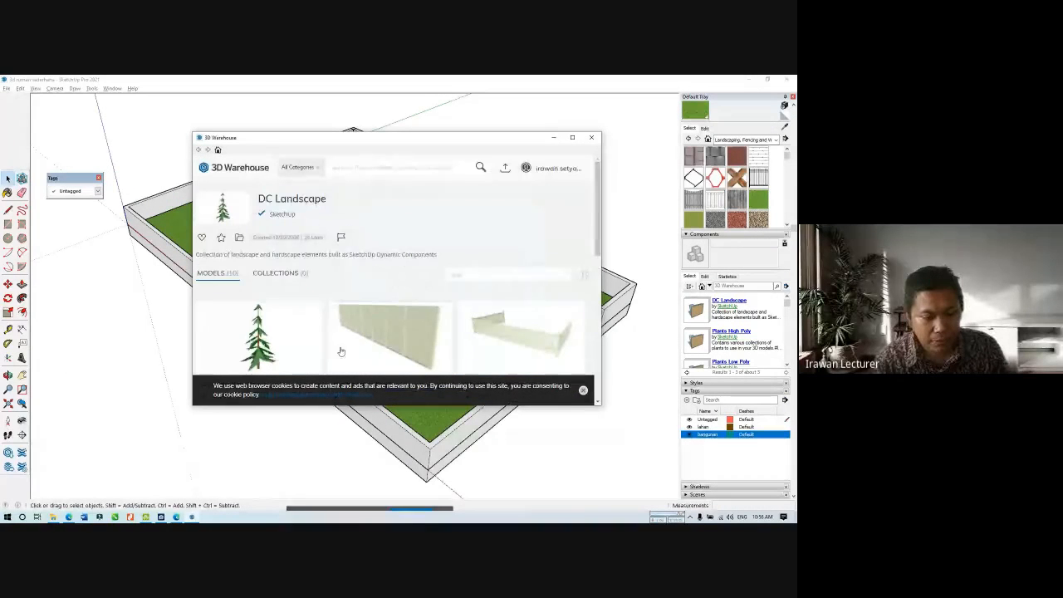
pyautogui.scroll(-10, 508, 299)
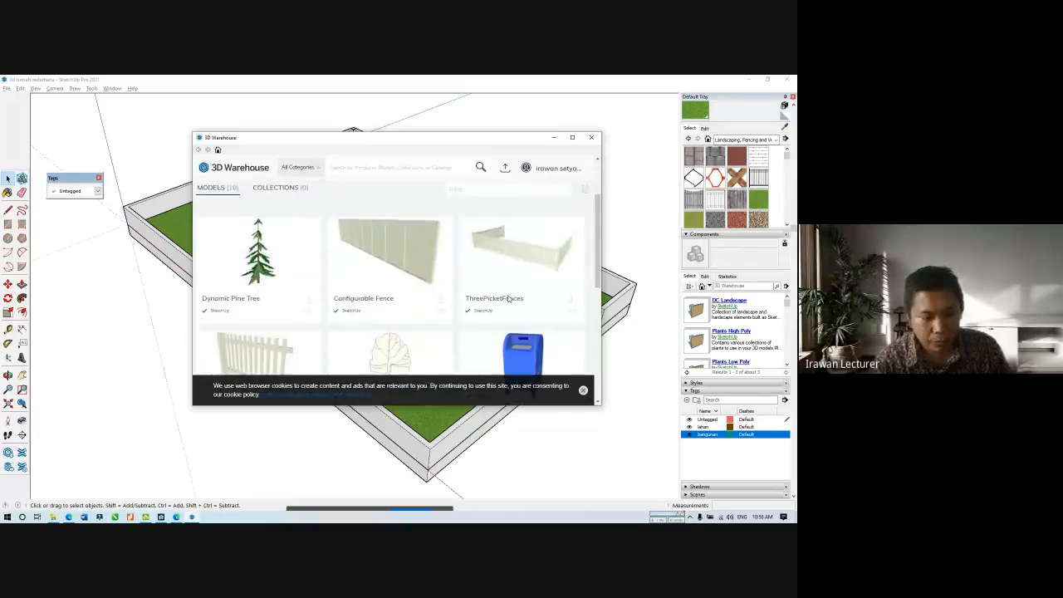
pyautogui.scroll(10, 508, 299)
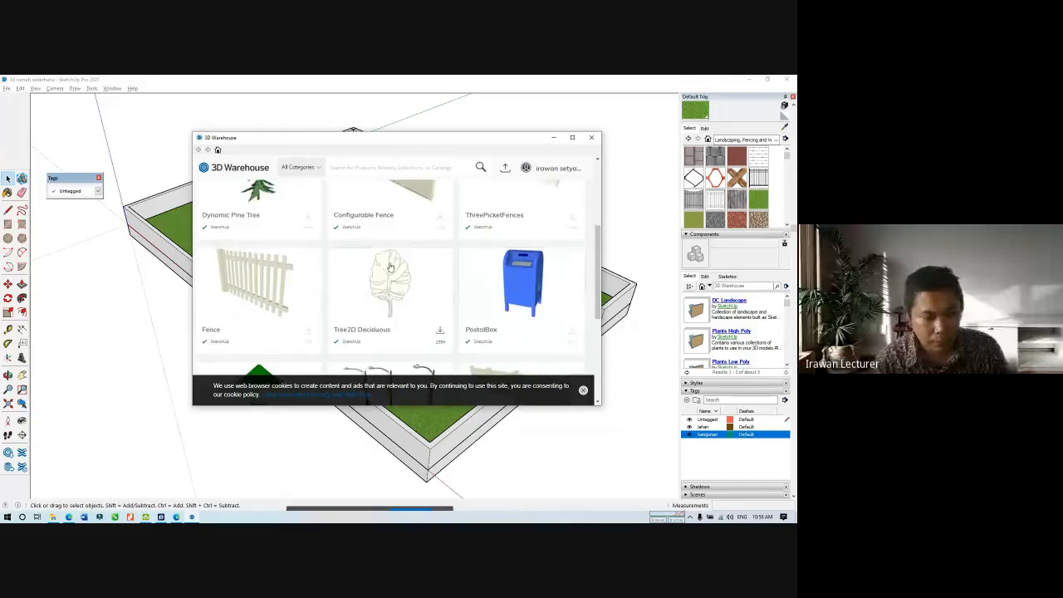
pyautogui.scroll(-1, 328, 304)
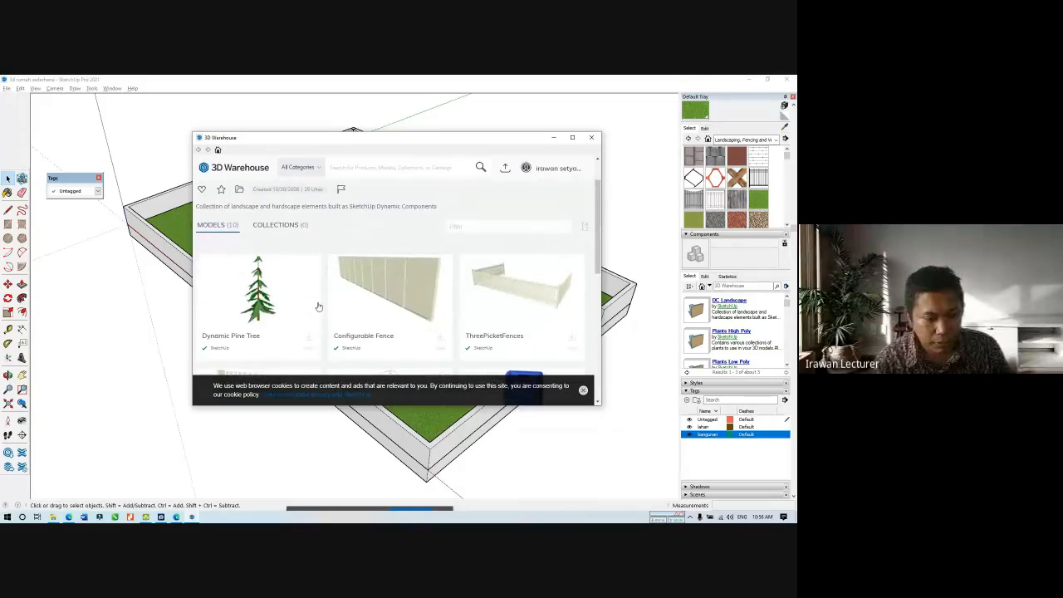
pyautogui.click(260, 314)
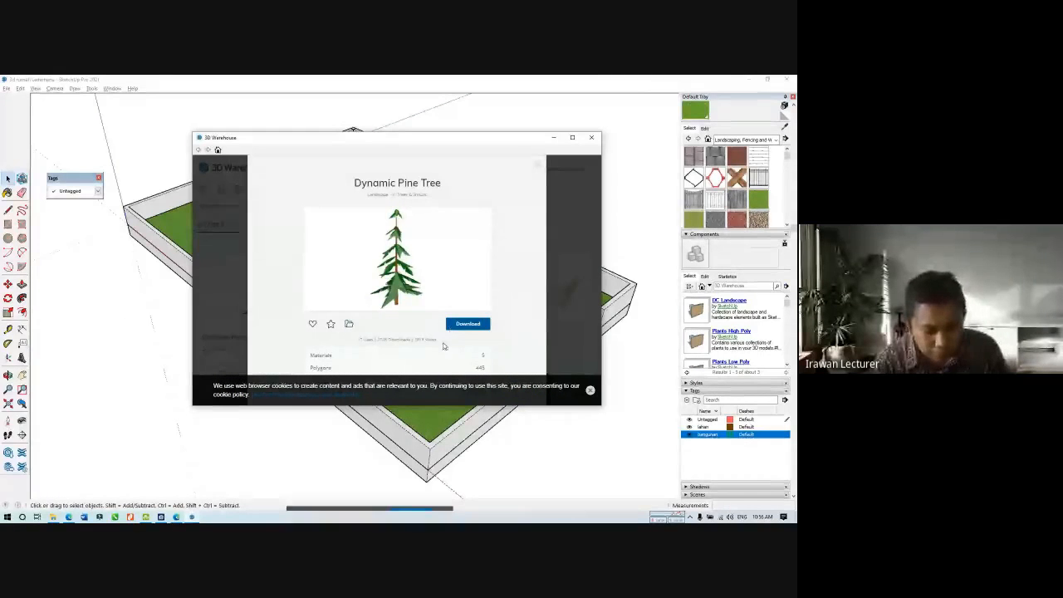
pyautogui.click(374, 292)
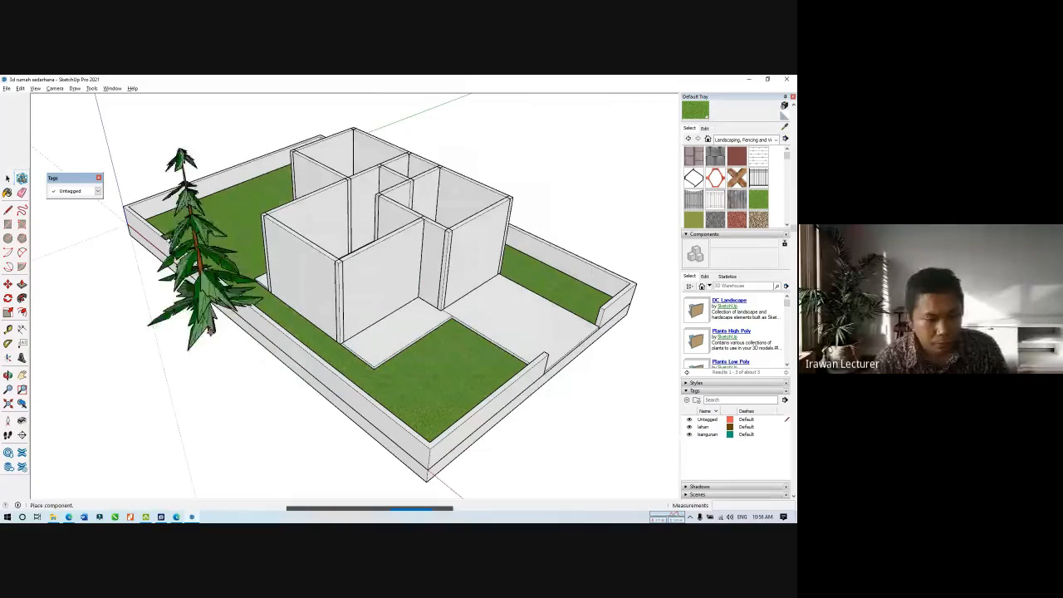
pyautogui.click(154, 341)
pyautogui.moveTo(154, 341)
pyautogui.mouseDown(button='middle')
pyautogui.moveTo(136, 335)
pyautogui.moveTo(219, 367)
pyautogui.moveTo(243, 398)
pyautogui.mouseUp(button='middle')
# Check where the trees and shrubs stand in the yard on the floor plan image in ACDSee.
pyautogui.hotkey('alt', 'Tab')
pyautogui.hotkey('alt', 'Tab')
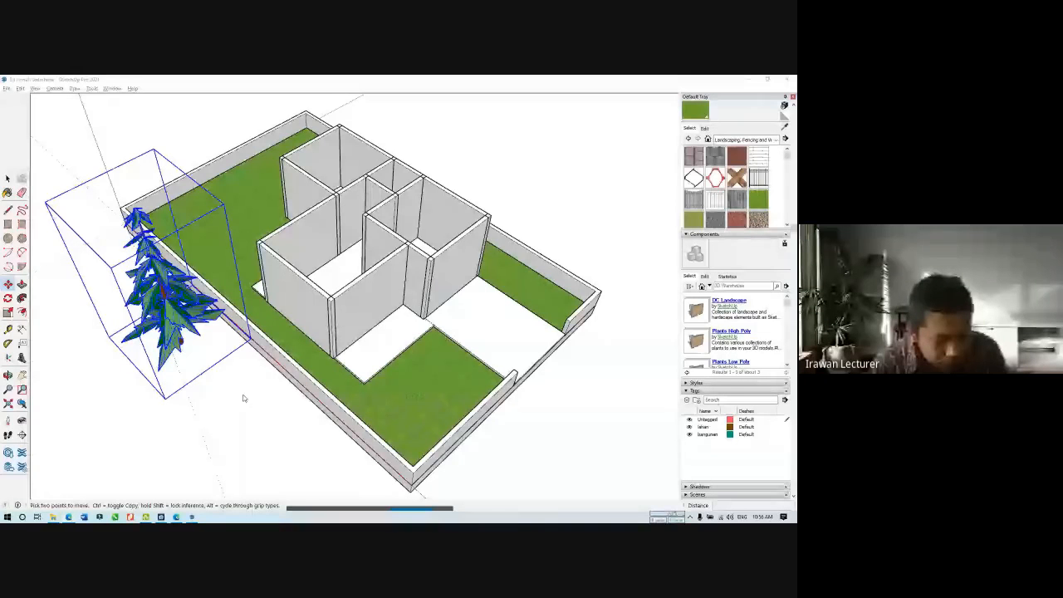
pyautogui.hotkey('alt', 'Tab')
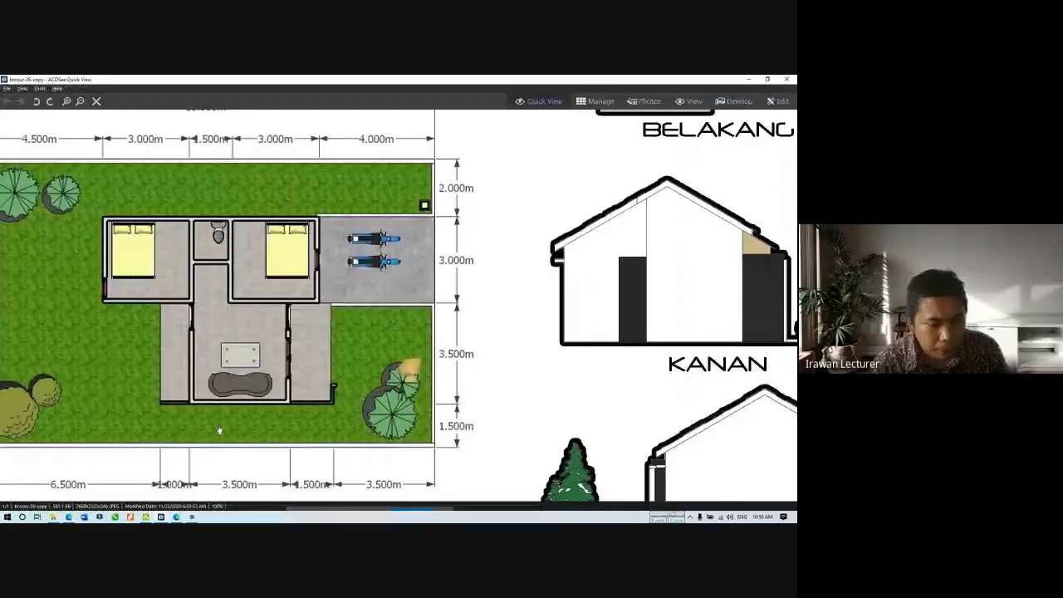
pyautogui.moveTo(219, 430); pyautogui.dragTo(360, 408)
pyautogui.moveTo(165, 448); pyautogui.dragTo(165, 474)
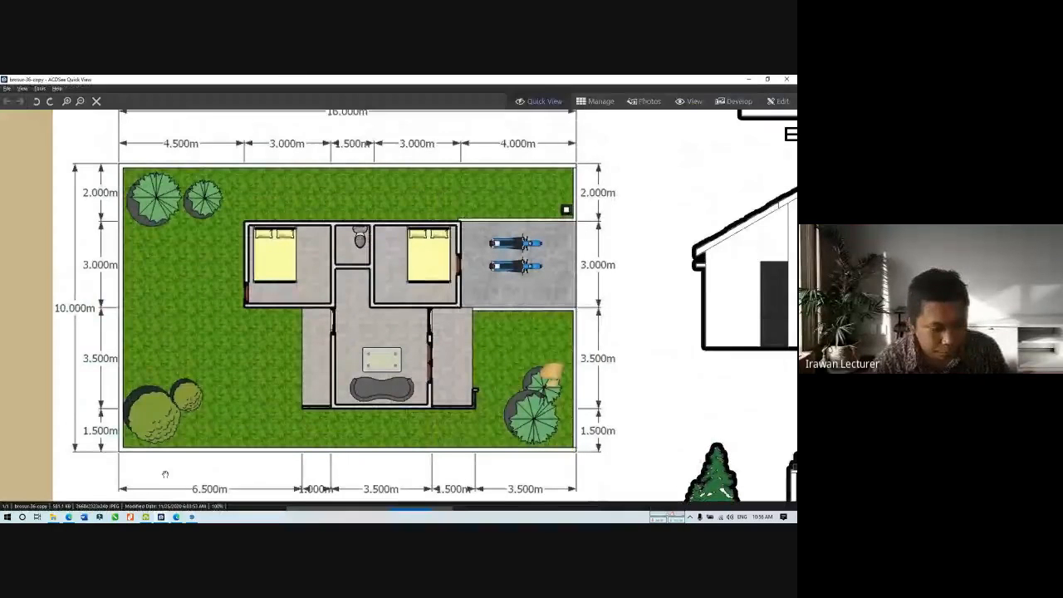
# Switch back to SketchUp and place the pine tree on the grass in the rear corner of the yard, beside the long boundary wall.
pyautogui.click(190, 518)
pyautogui.click(177, 219)
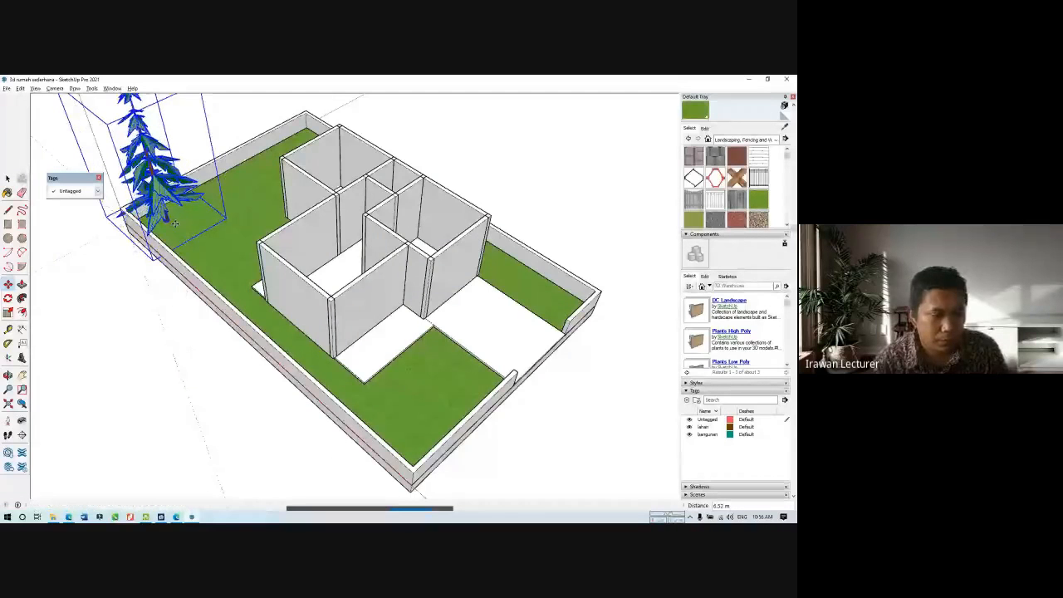
pyautogui.scroll(-2, 239, 347)
pyautogui.moveTo(238, 349); pyautogui.dragTo(307, 133, button='middle')
pyautogui.scroll(1, 307, 123)
pyautogui.scroll(1, 257, 195)
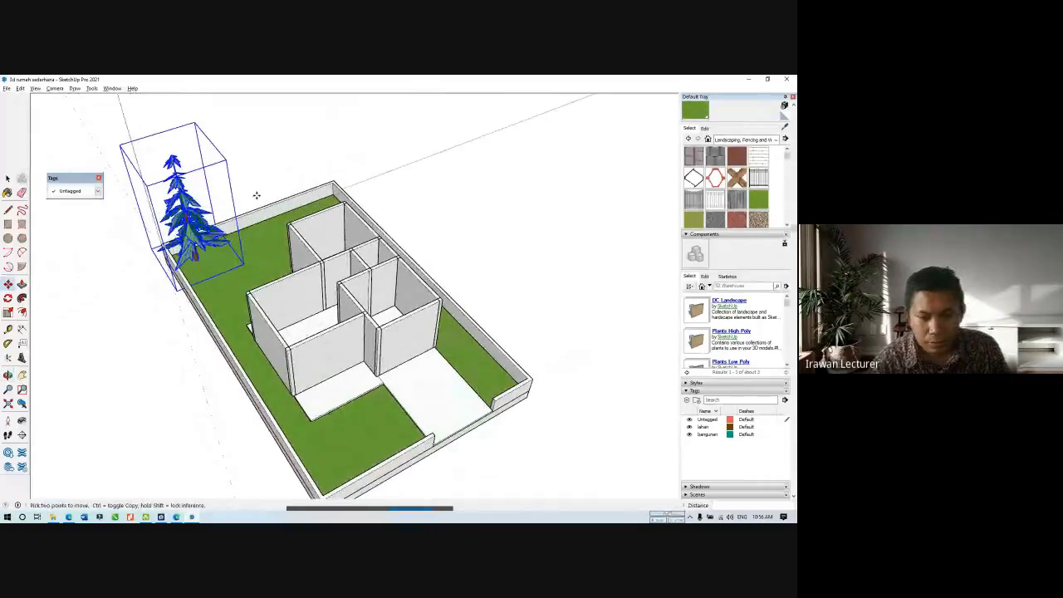
pyautogui.moveTo(256, 195); pyautogui.dragTo(297, 196, button='middle')
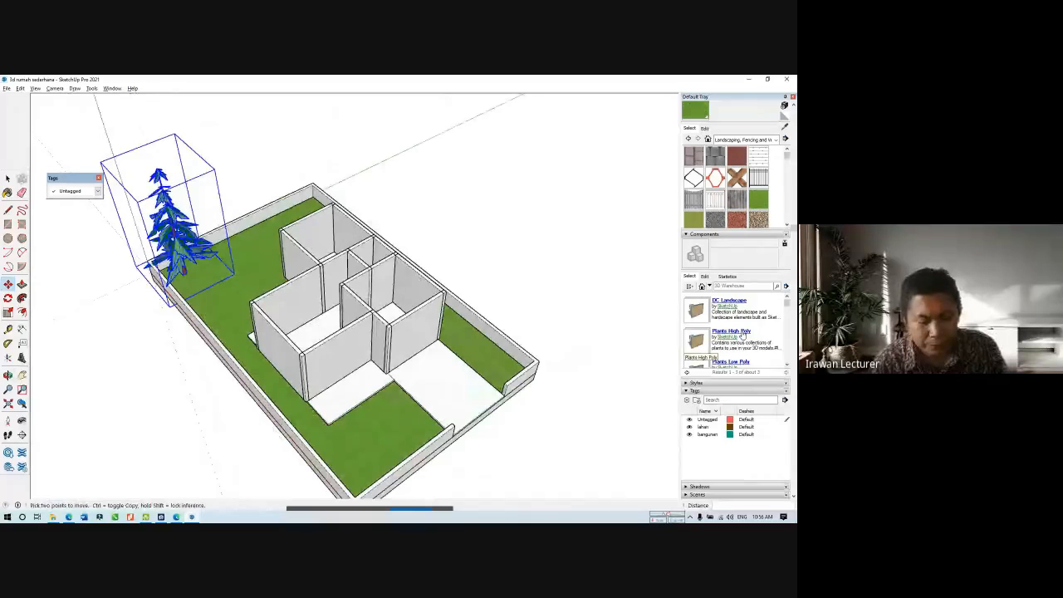
# Browse the Plants High Poly collection in 3D Warehouse and open its Trees 3D High Poly collection.
pyautogui.click(731, 331)
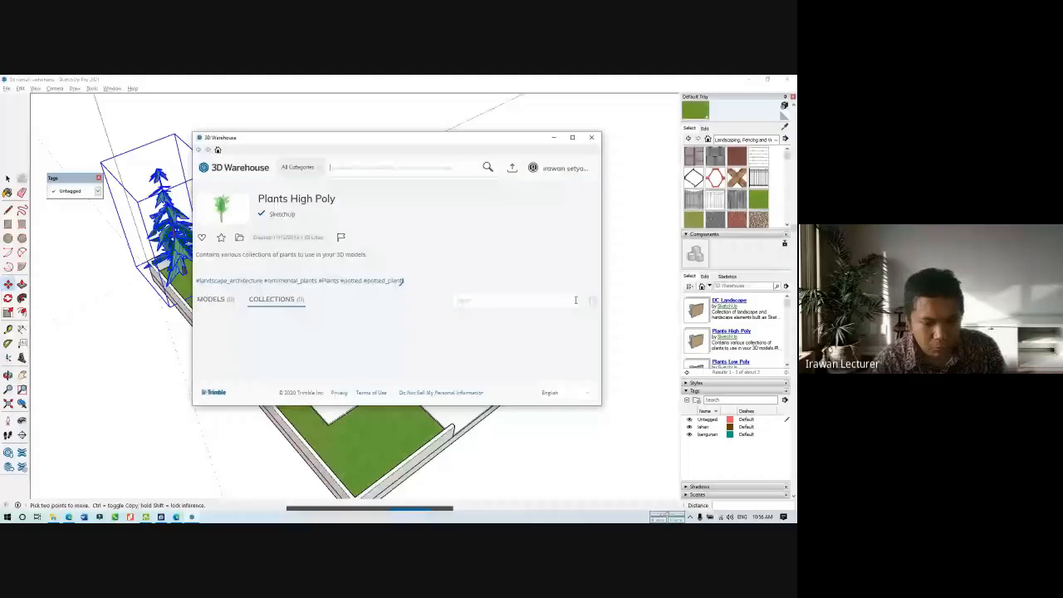
pyautogui.scroll(-3, 402, 324)
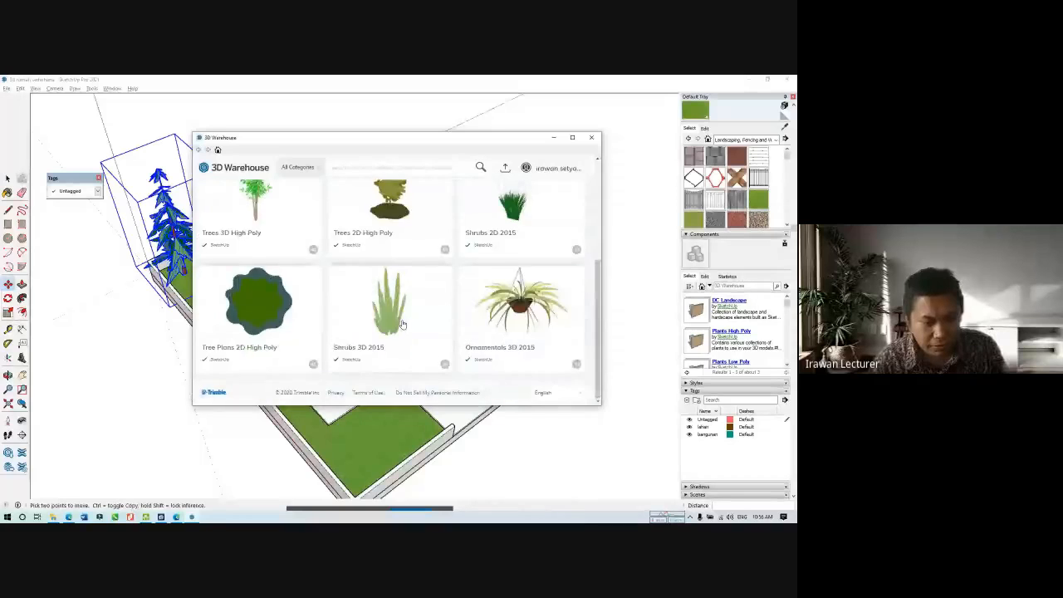
pyautogui.scroll(2, 402, 324)
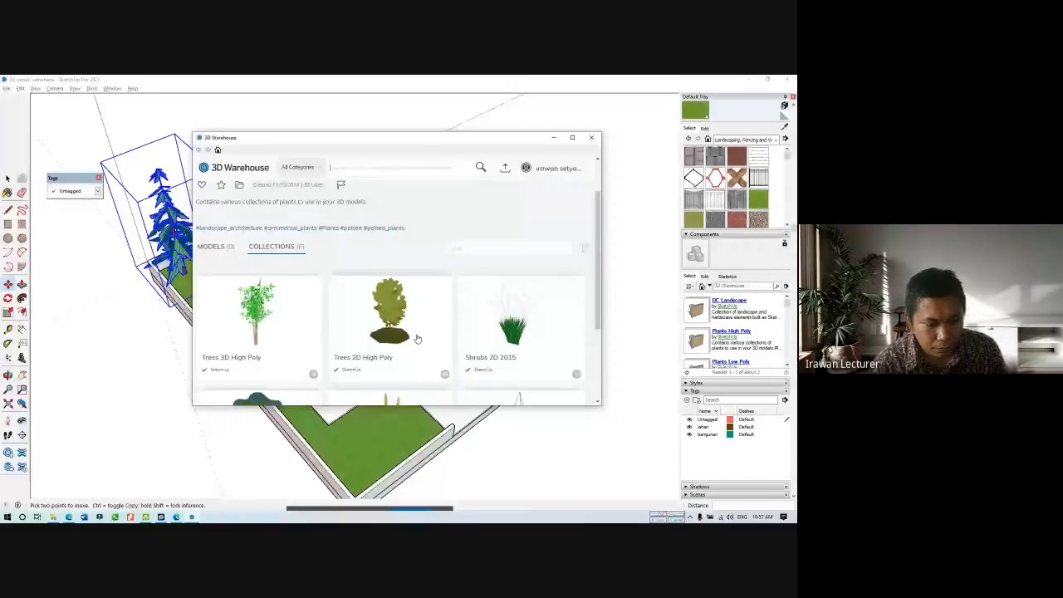
pyautogui.scroll(1, 418, 339)
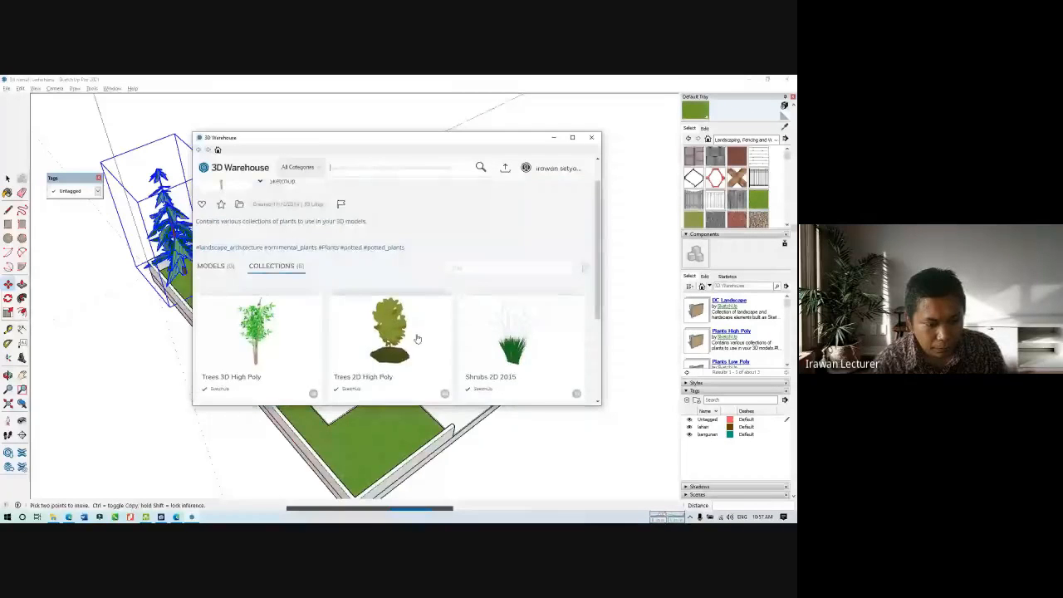
pyautogui.click(296, 355)
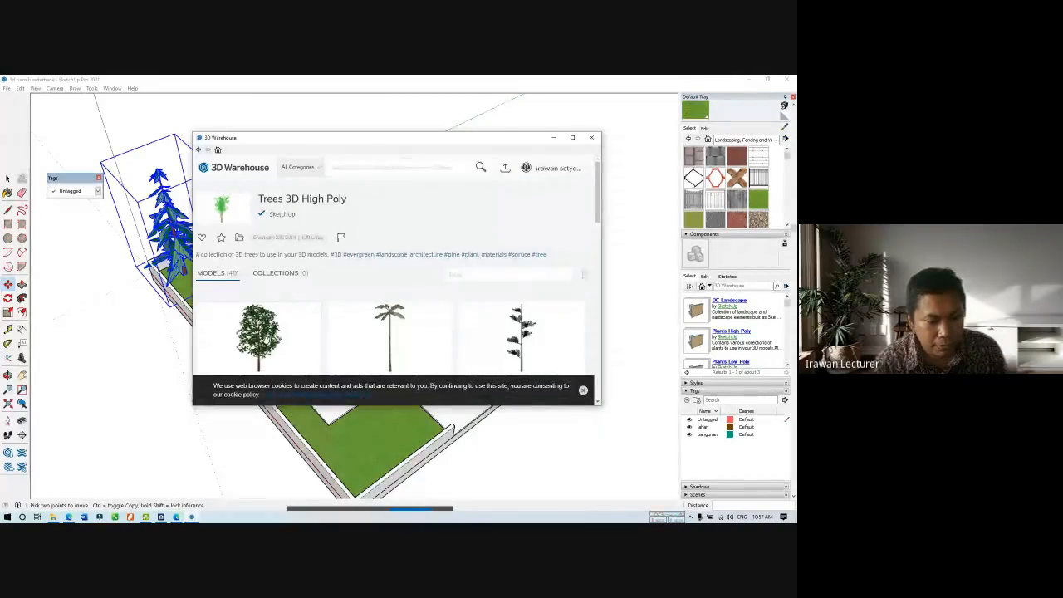
# Load the Evergreen Magnolia Tree into the model and place it on the grass in the other rear corner of the yard.
pyautogui.click(259, 336)
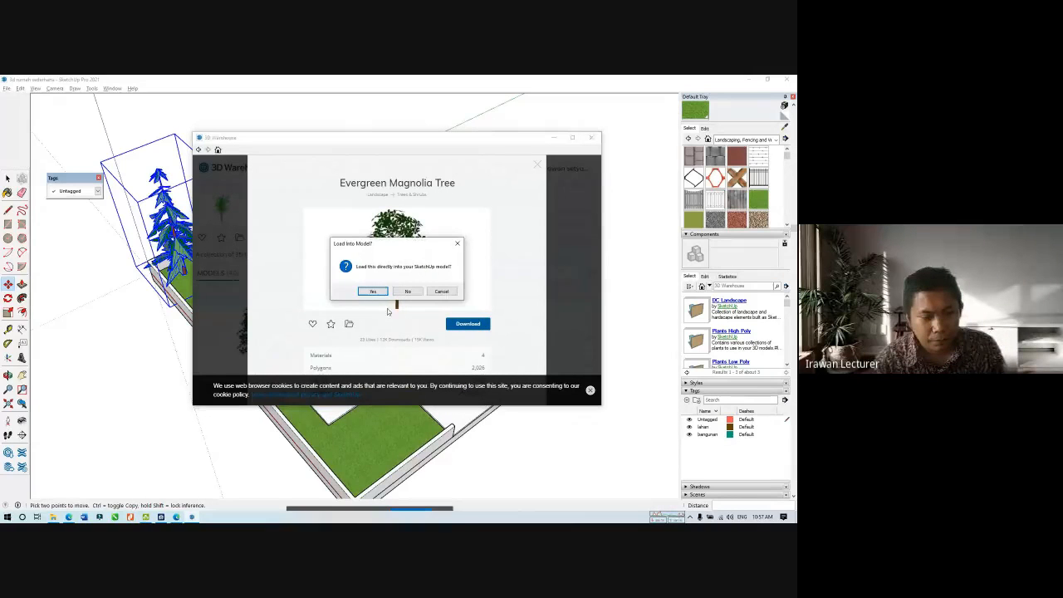
pyautogui.click(372, 291)
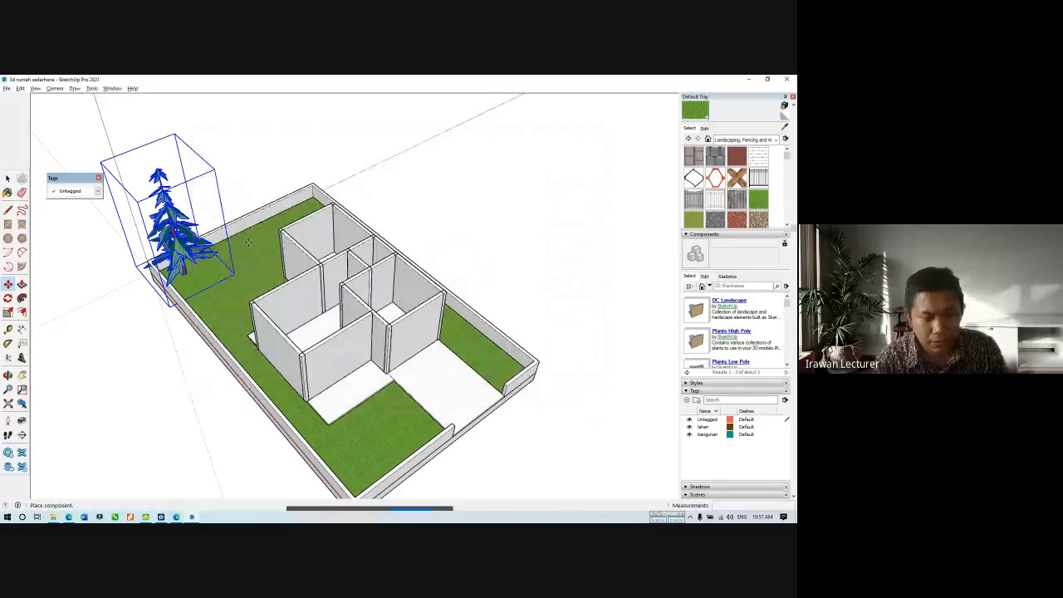
pyautogui.moveTo(248, 242); pyautogui.dragTo(274, 191, button='middle')
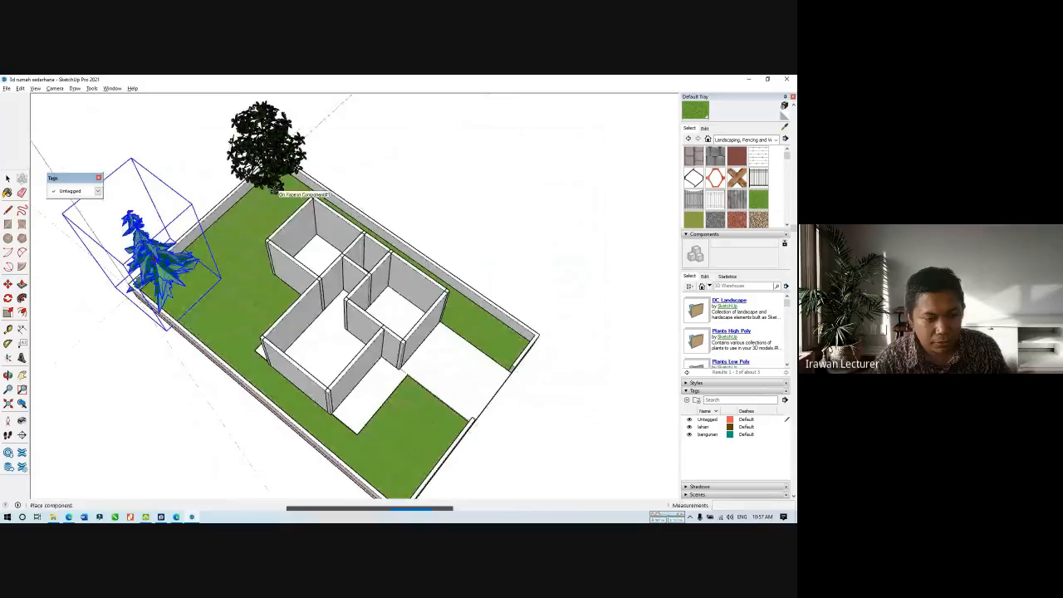
pyautogui.click(274, 192)
pyautogui.press('o')
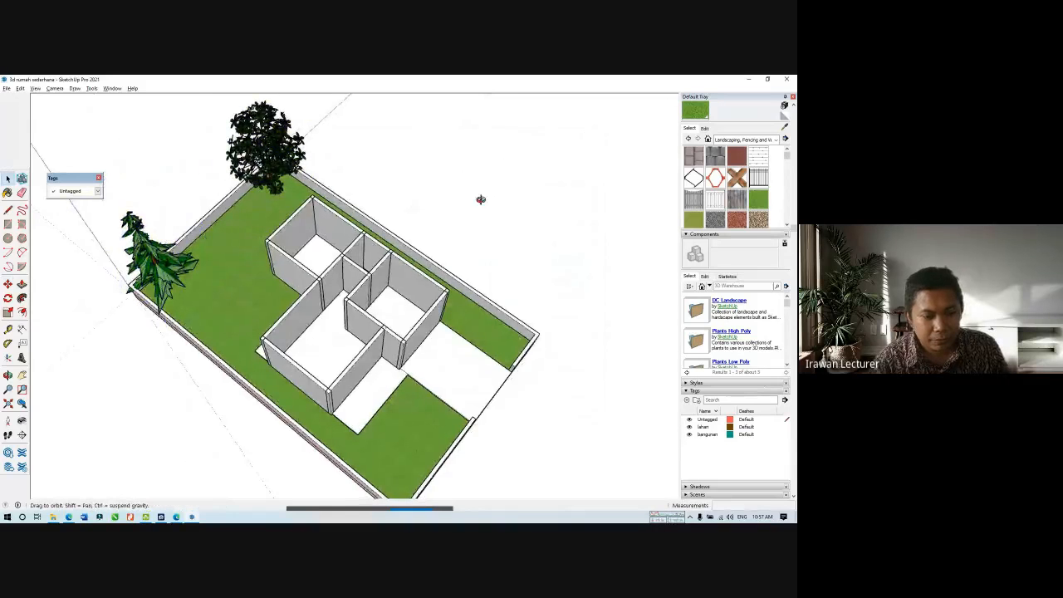
pyautogui.moveTo(482, 199)
pyautogui.mouseDown(button='middle')
pyautogui.moveTo(477, 129)
pyautogui.moveTo(467, 138)
pyautogui.mouseUp(button='middle')
# Check the floor plan image in ACDSee, return to SketchUp and open the DC People collection from the People components.
pyautogui.hotkey('alt', 'Tab')
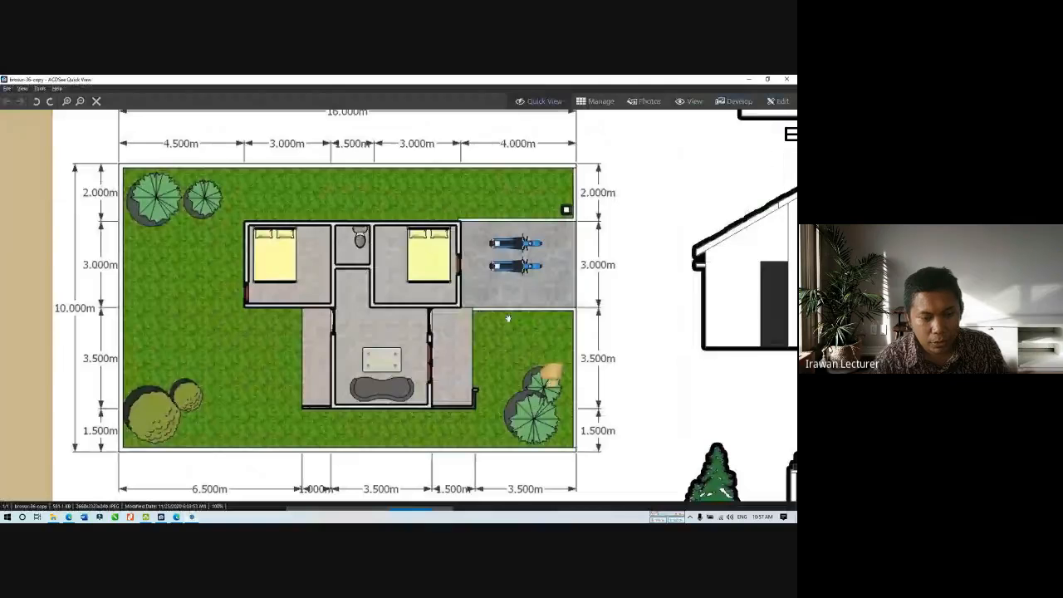
pyautogui.hotkey('alt', 'Tab')
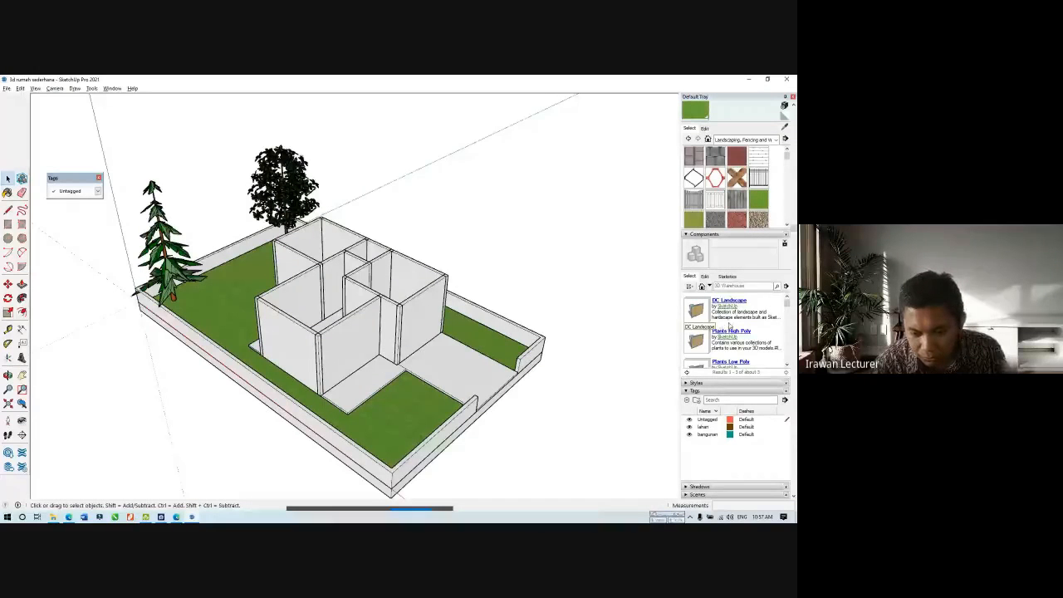
pyautogui.scroll(-5, 734, 325)
pyautogui.scroll(1, 734, 325)
pyautogui.click(701, 336)
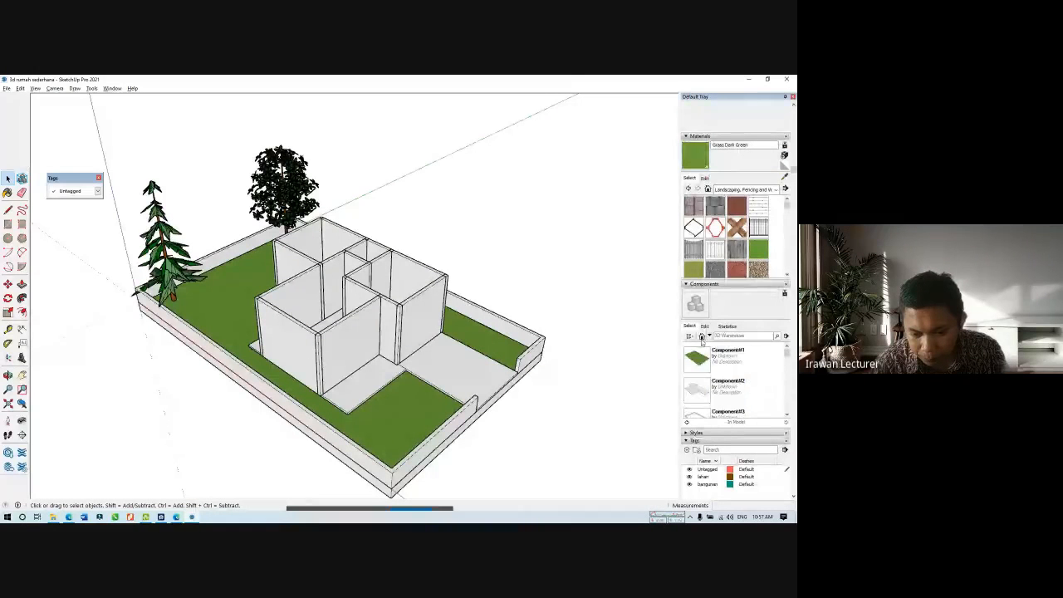
pyautogui.click(708, 335)
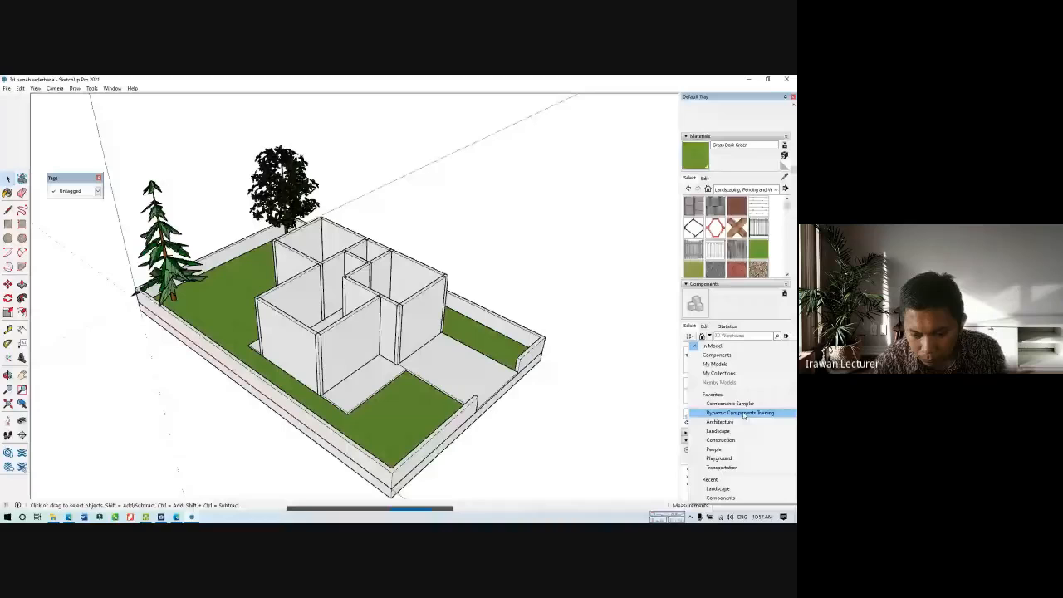
pyautogui.click(733, 448)
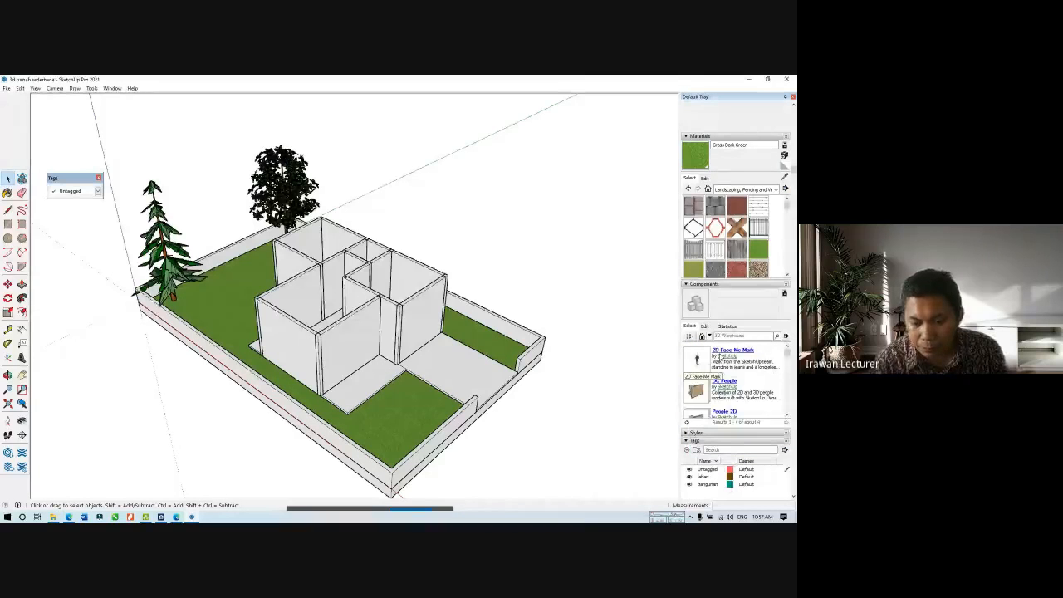
pyautogui.scroll(-2, 740, 382)
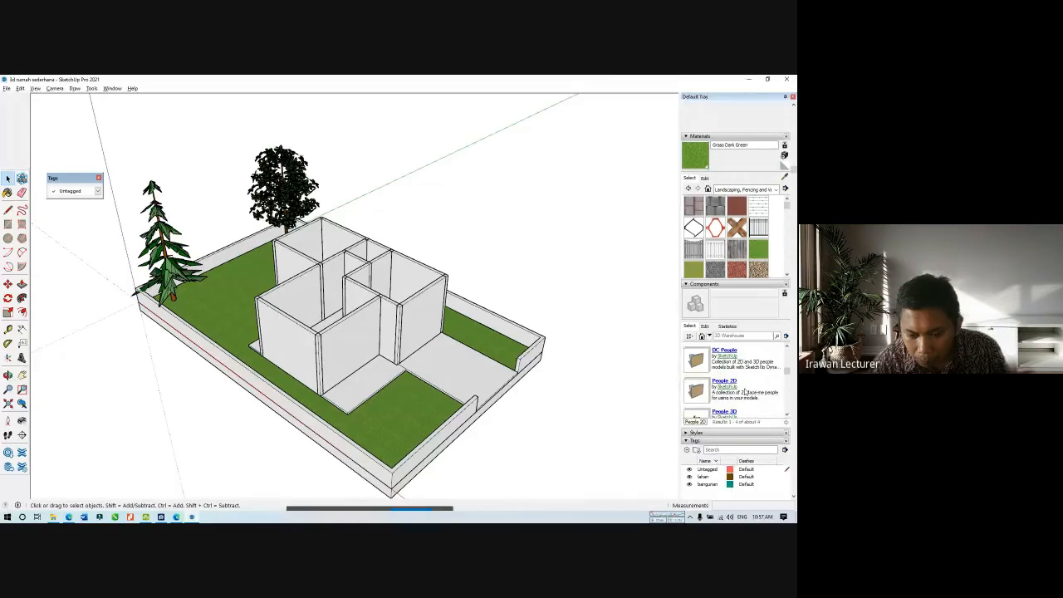
pyautogui.scroll(1, 745, 380)
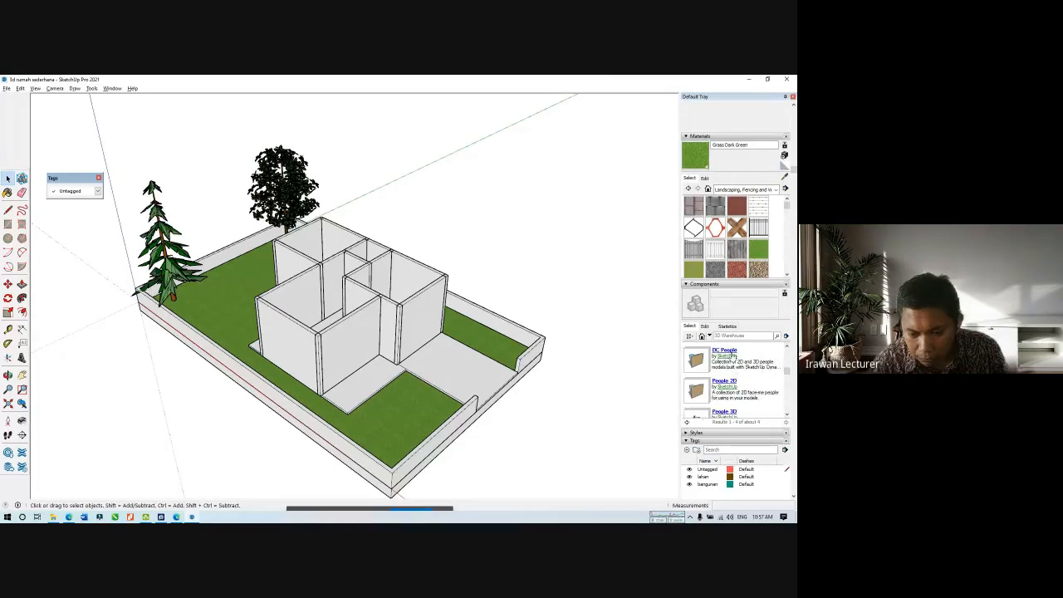
pyautogui.click(725, 350)
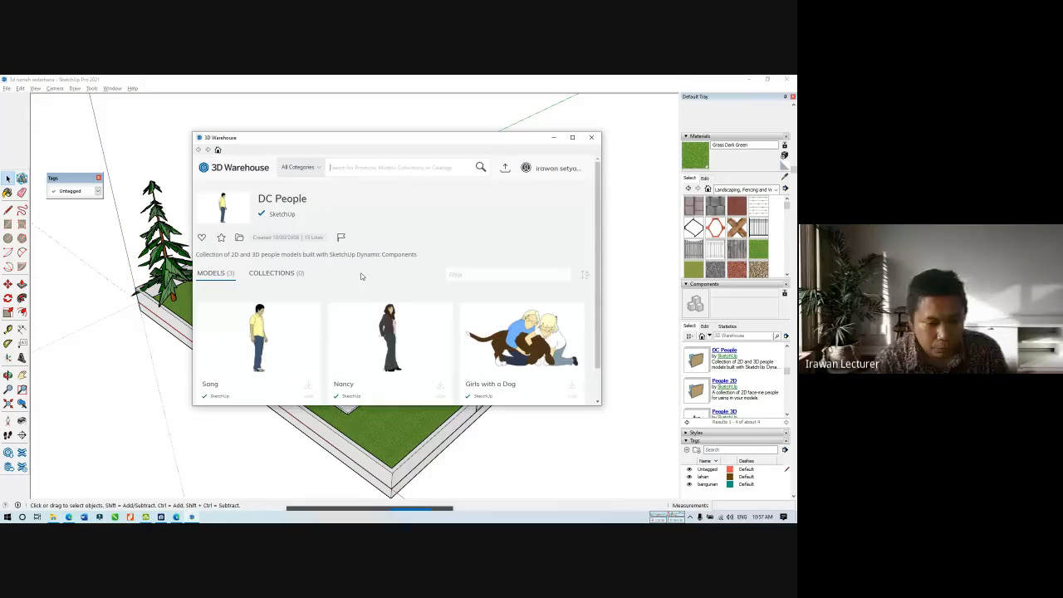
# Load the standing man in the yellow shirt from DC People and place him on the carport slab in front of the house.
pyautogui.scroll(-1, 383, 325)
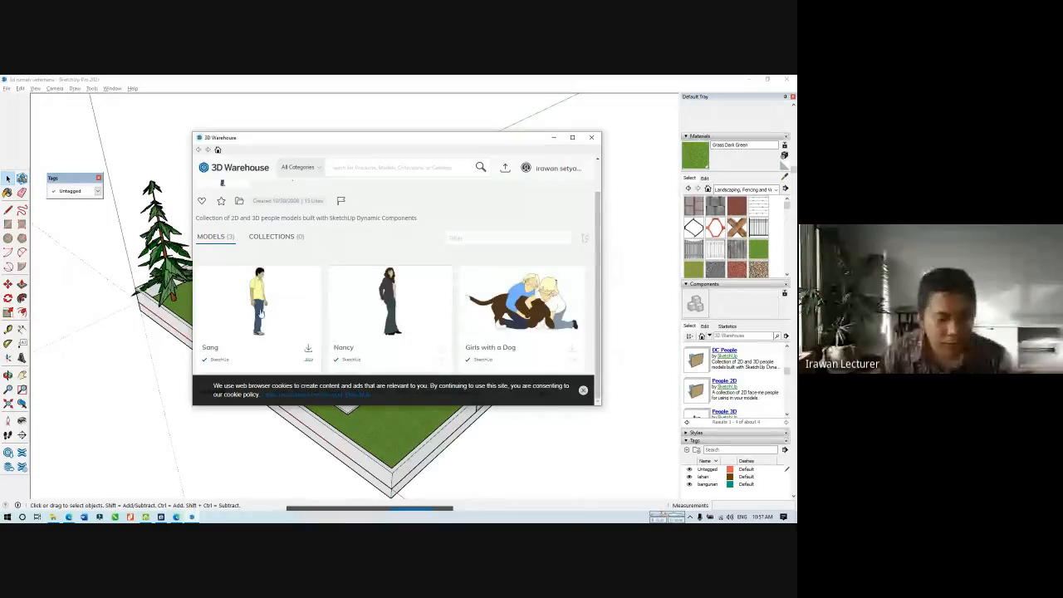
pyautogui.click(260, 315)
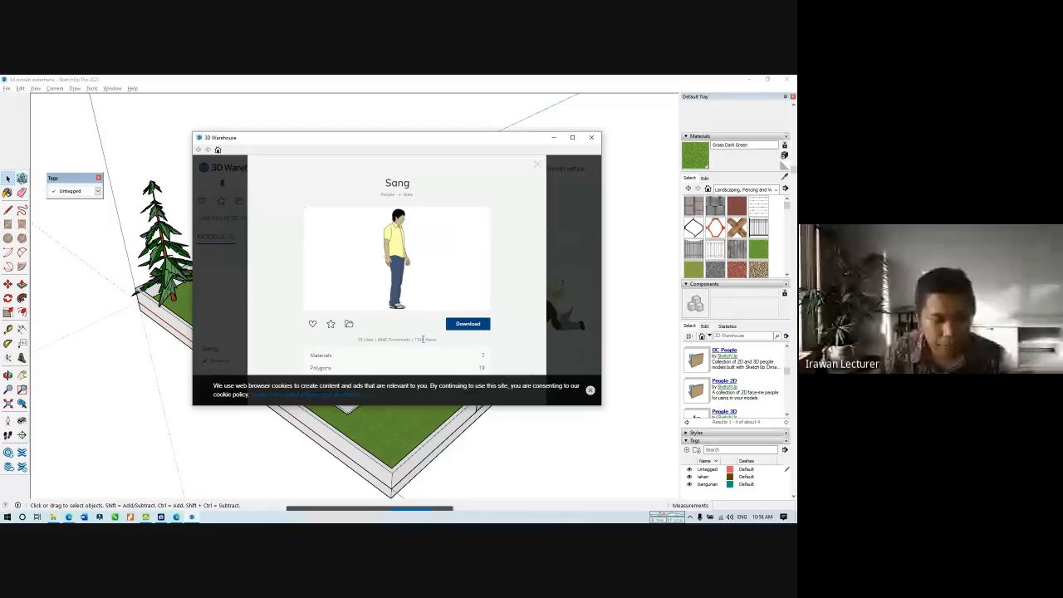
pyautogui.click(461, 322)
pyautogui.click(373, 290)
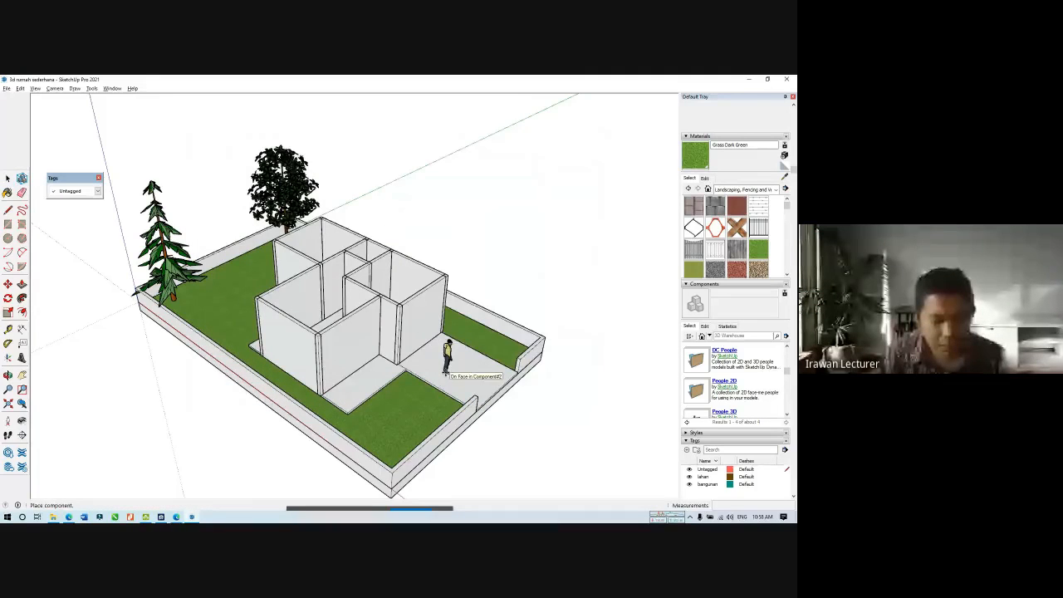
pyautogui.click(446, 374)
pyautogui.moveTo(446, 374); pyautogui.dragTo(517, 281, button='middle')
pyautogui.scroll(5, 481, 338)
pyautogui.scroll(-3, 506, 264)
pyautogui.press('space')
pyautogui.click(532, 266)
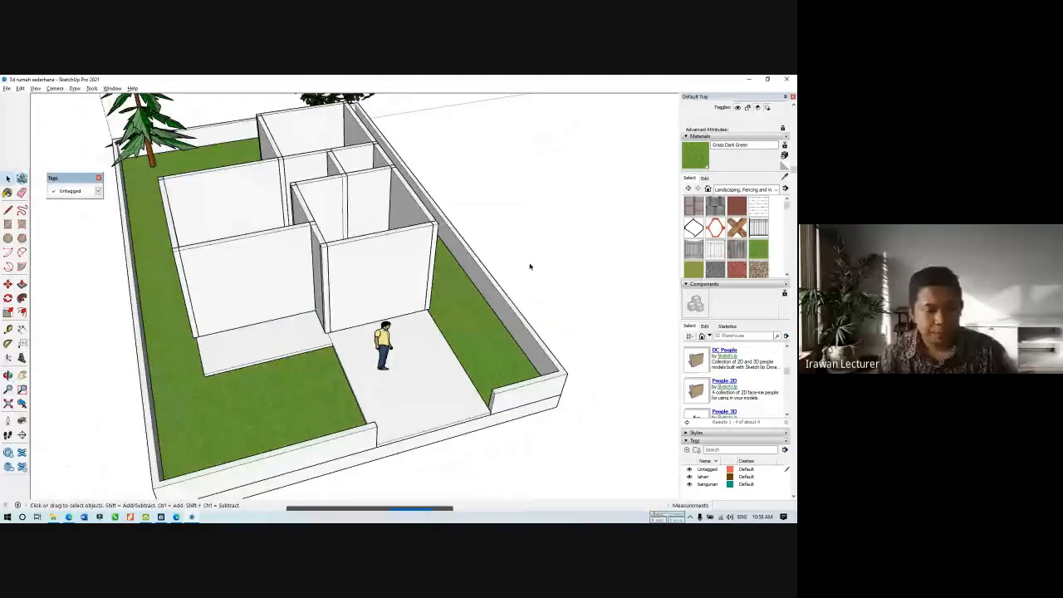
# Check the carport on the floor plan in ACDSee, then open the Motorcycles collection from SketchUp's Transportation components.
pyautogui.hotkey('alt', 'Tab')
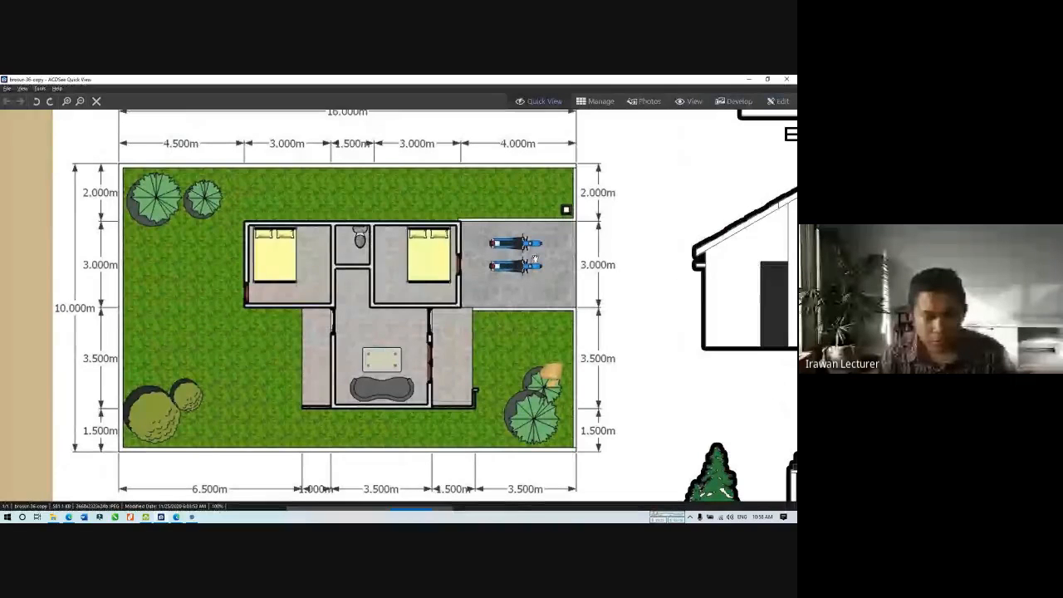
pyautogui.hotkey('alt', 'Tab')
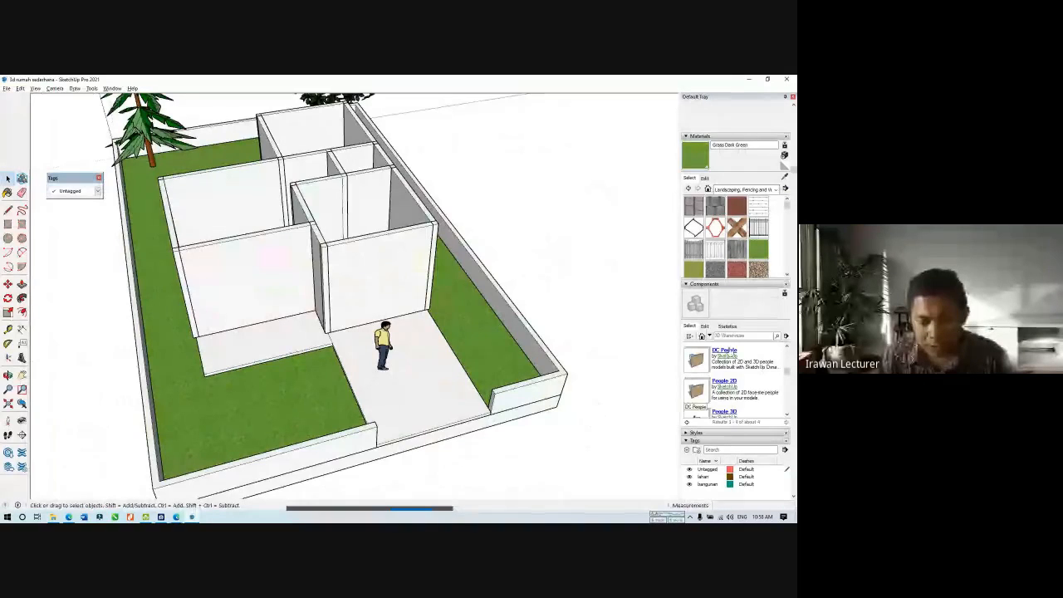
pyautogui.click(701, 339)
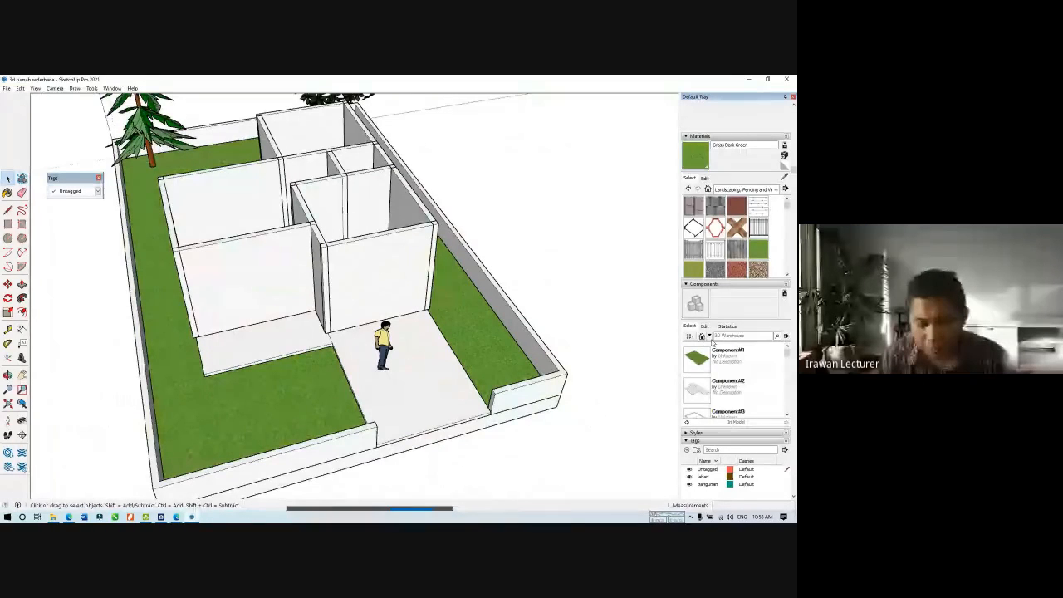
pyautogui.click(708, 336)
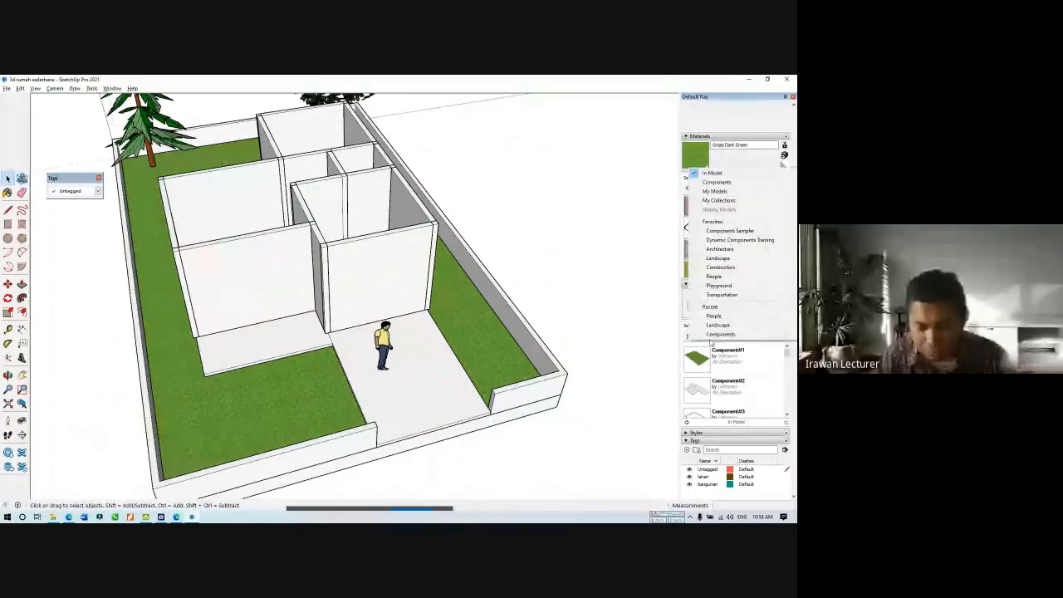
pyautogui.click(712, 295)
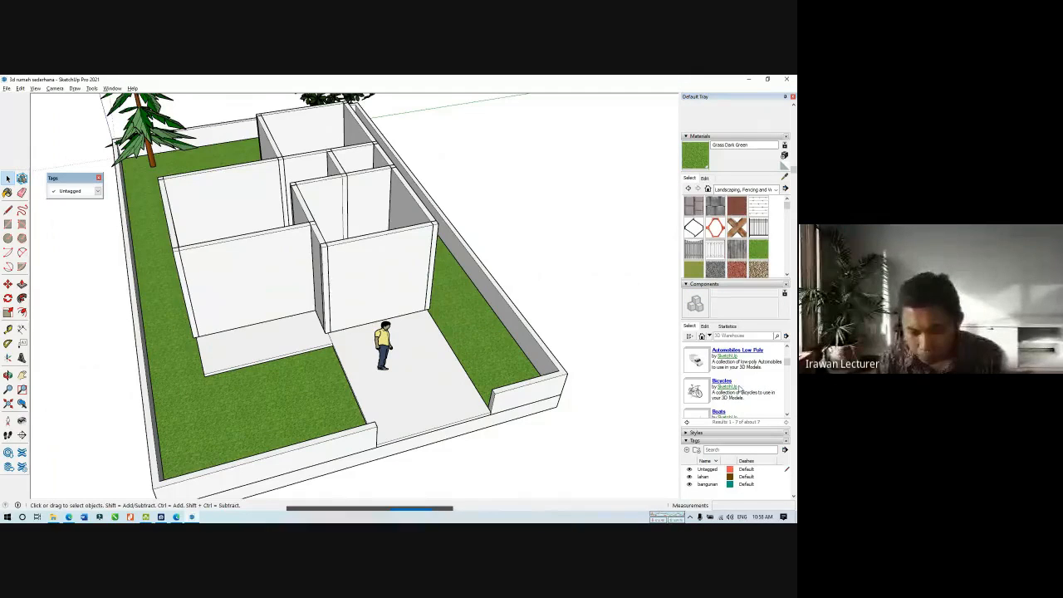
pyautogui.scroll(-3, 731, 393)
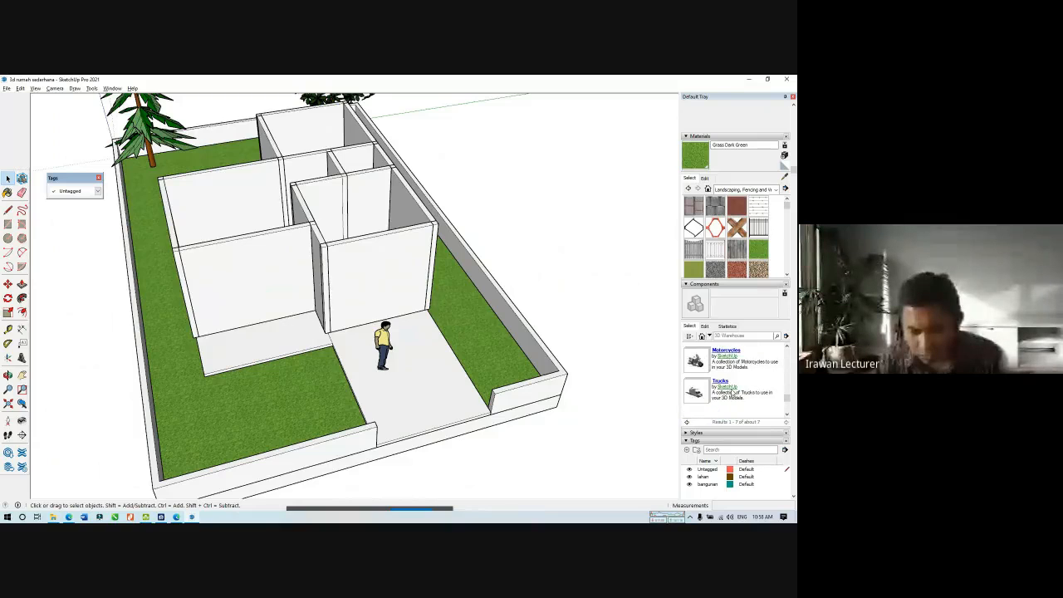
pyautogui.click(729, 355)
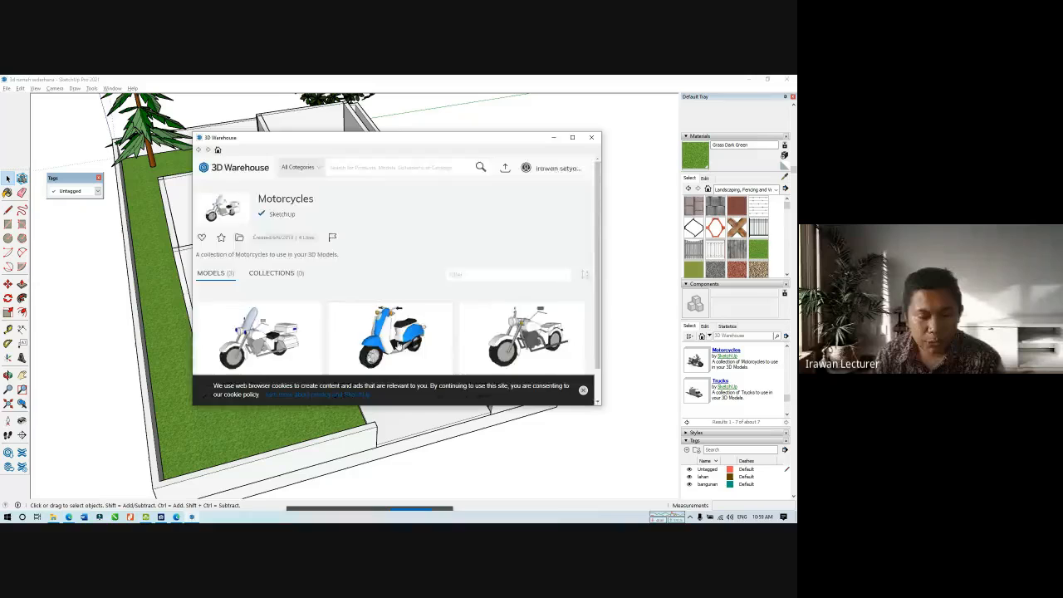
# Load the Scooter into the model, place it on the carport beside the man, and compare with the floor plan in ACDSee.
pyautogui.click(413, 342)
pyautogui.click(462, 325)
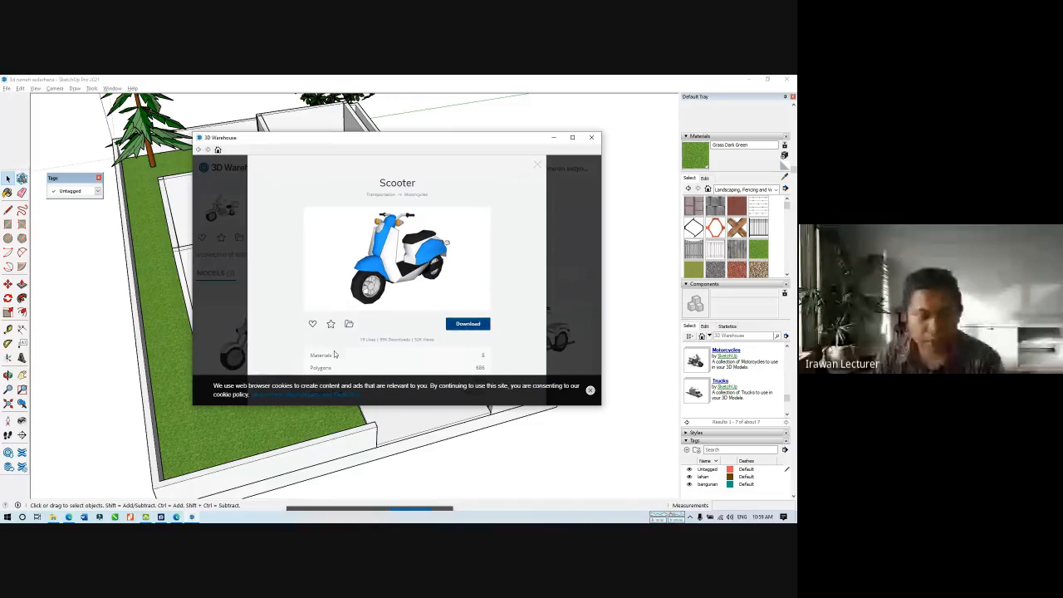
pyautogui.click(373, 291)
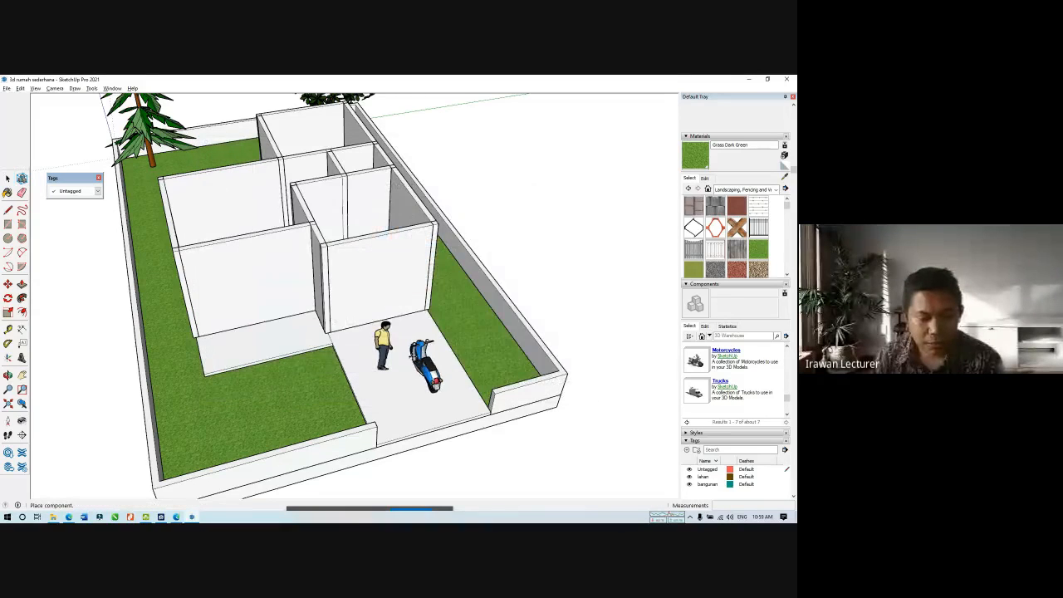
pyautogui.click(416, 367)
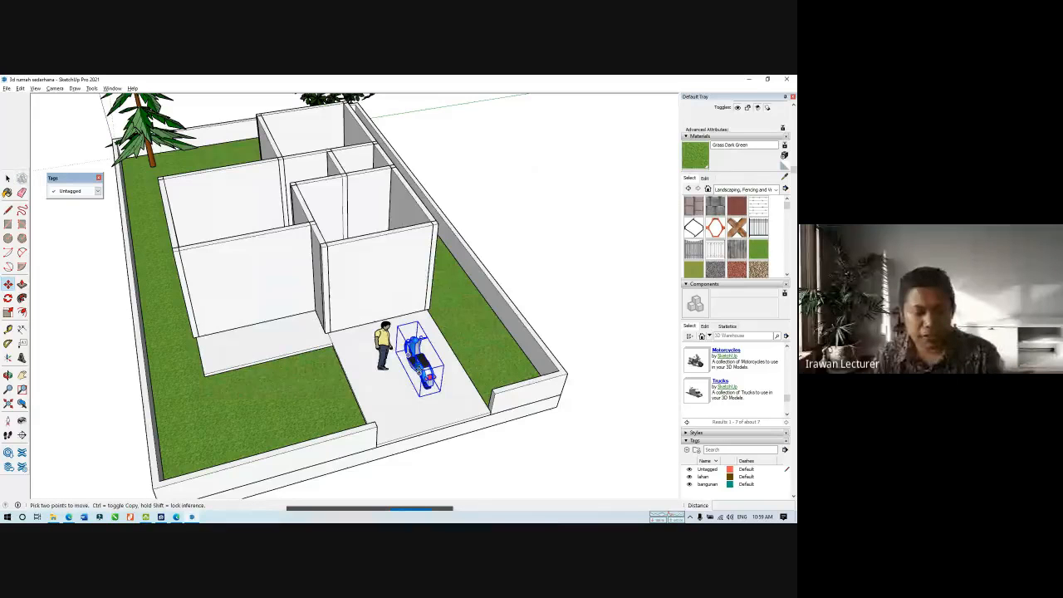
pyautogui.hotkey('alt', 'Tab')
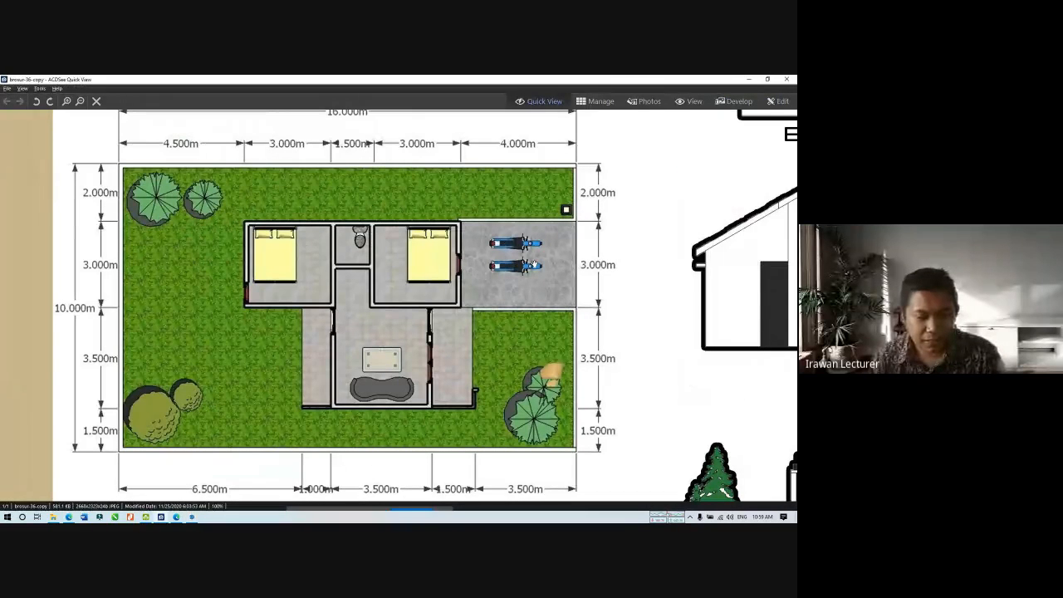
# Return to SketchUp, deselect the scooter and examine the furnished house model from the carport front and the garden side.
pyautogui.hotkey('alt', 'Tab')
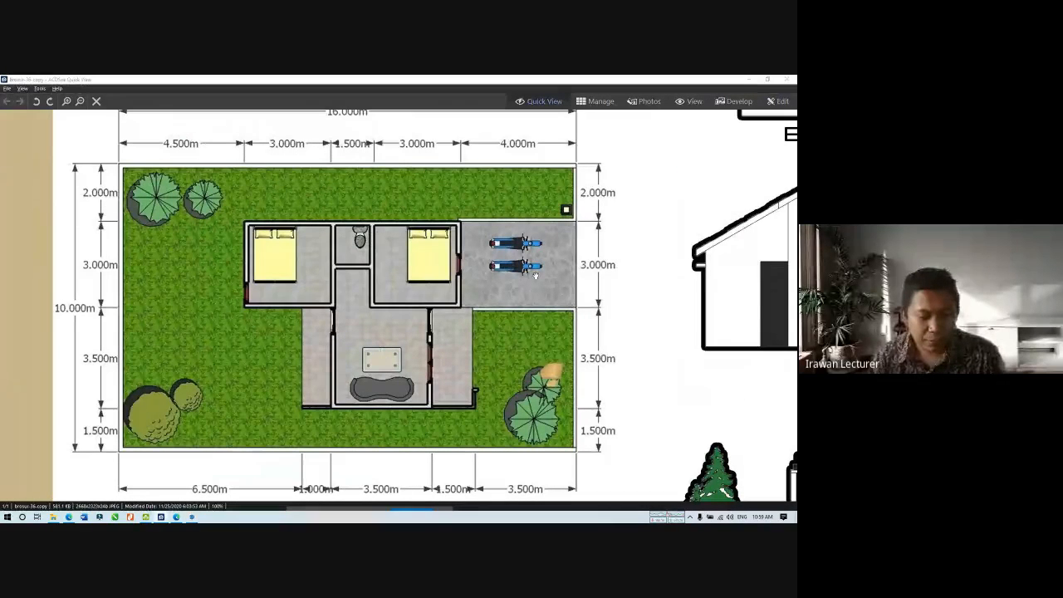
pyautogui.hotkey('alt', 'Tab')
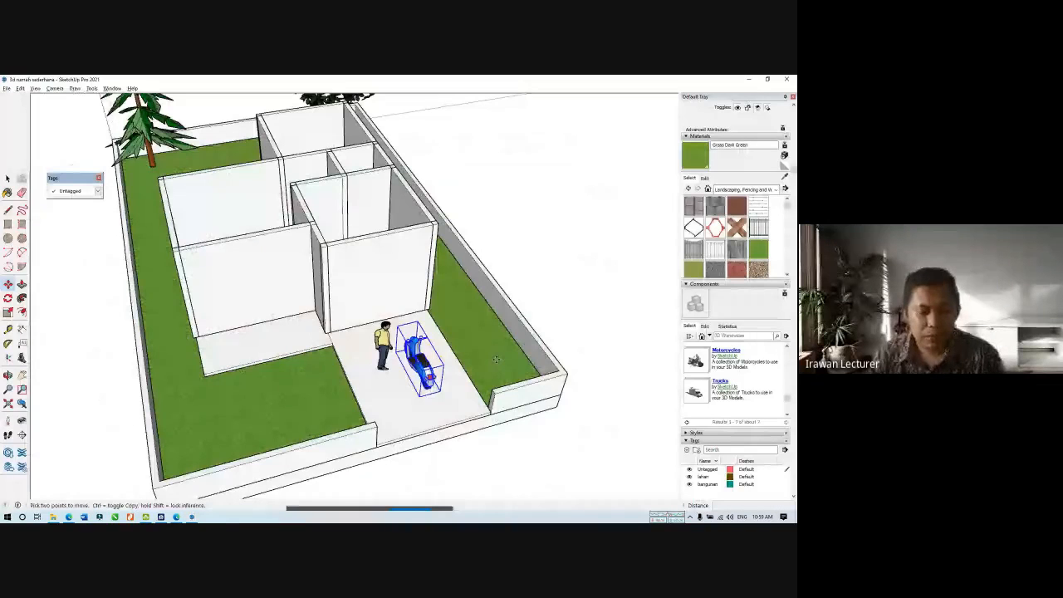
pyautogui.press('space')
pyautogui.click(516, 286)
pyautogui.scroll(-2, 516, 285)
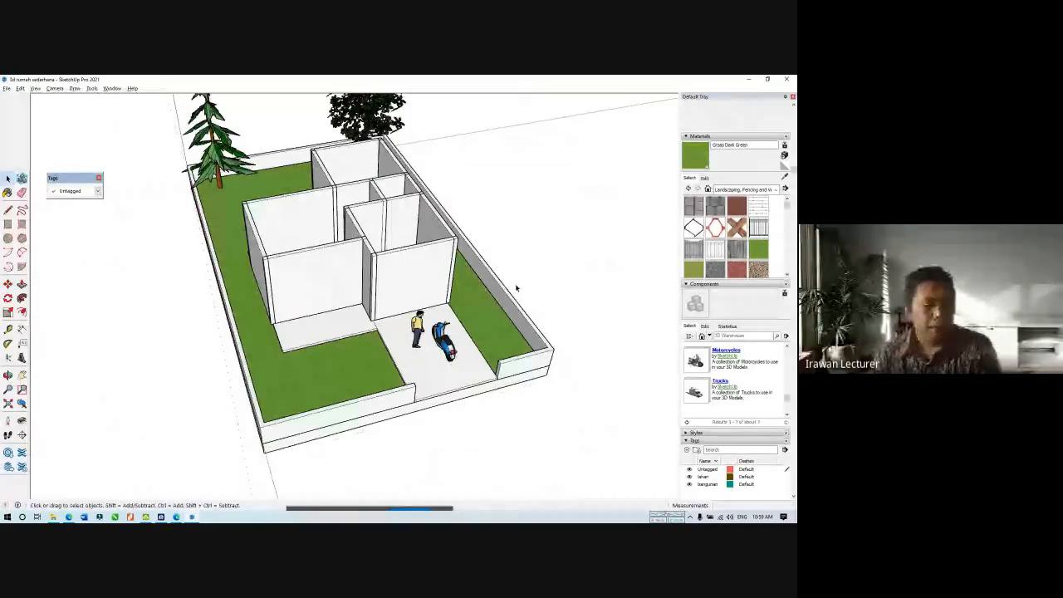
pyautogui.scroll(2, 397, 236)
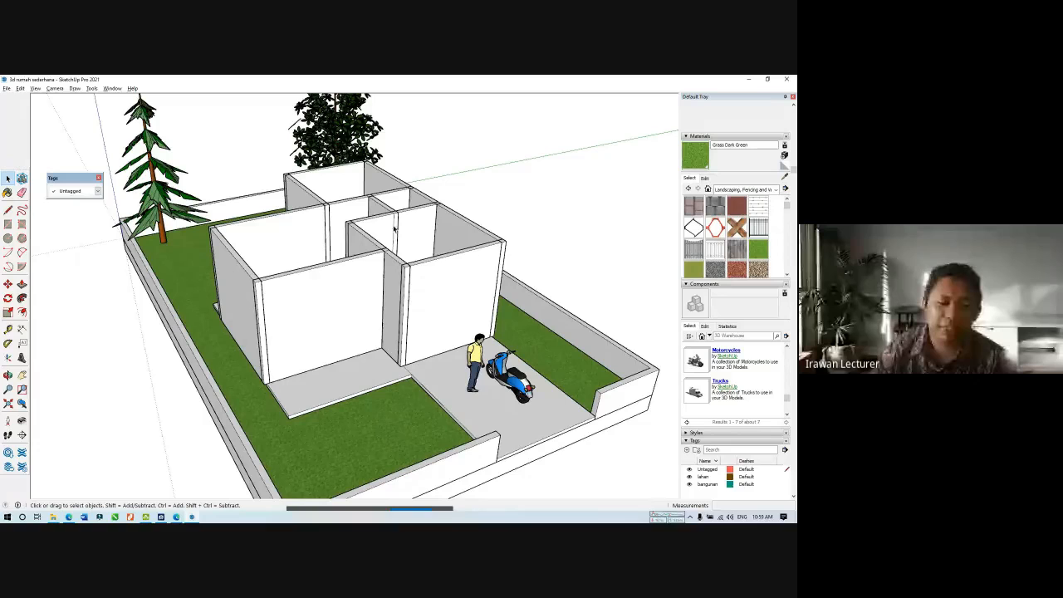
pyautogui.moveTo(426, 254); pyautogui.dragTo(468, 323, button='middle')
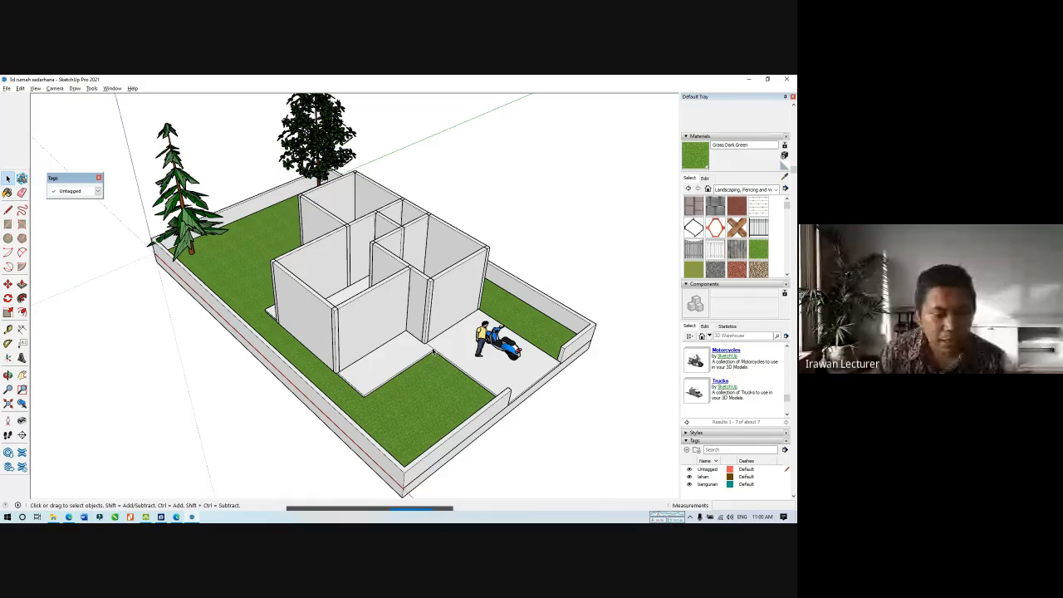
pyautogui.press('o')
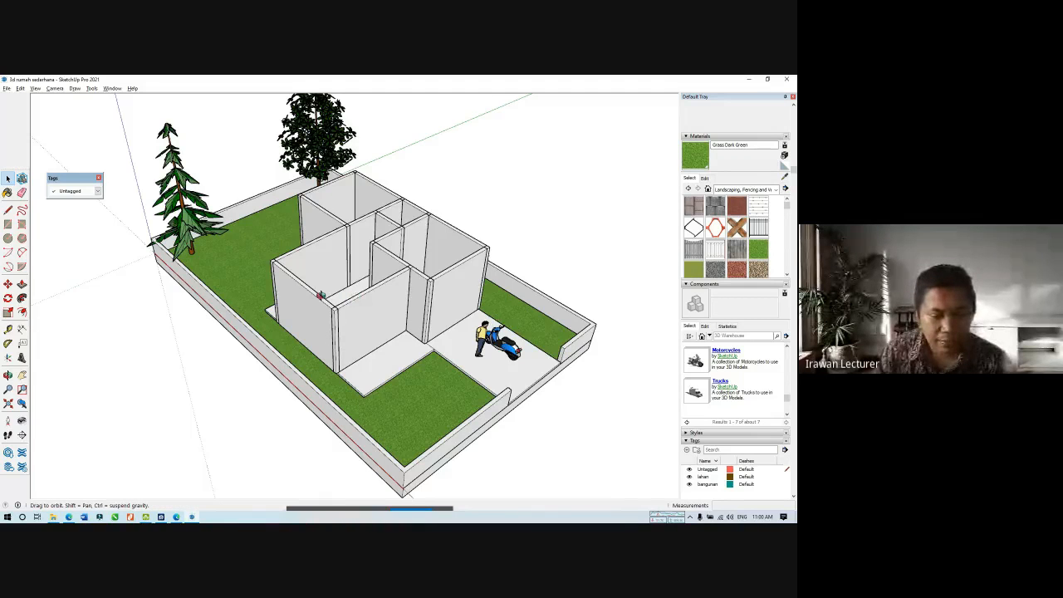
pyautogui.moveTo(320, 295); pyautogui.dragTo(616, 300)
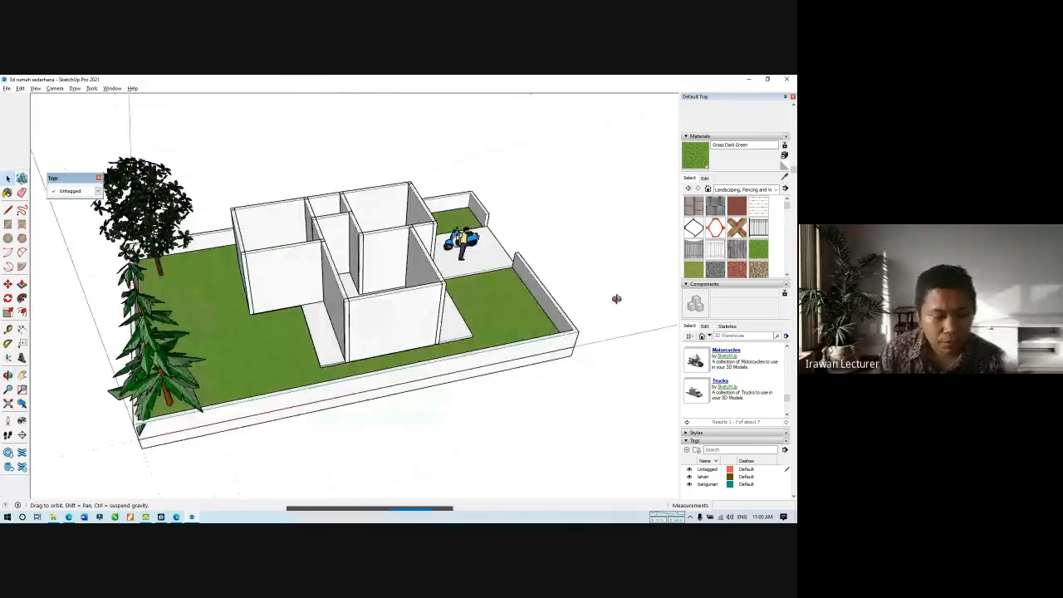
pyautogui.moveTo(616, 299); pyautogui.dragTo(262, 301, button='middle')
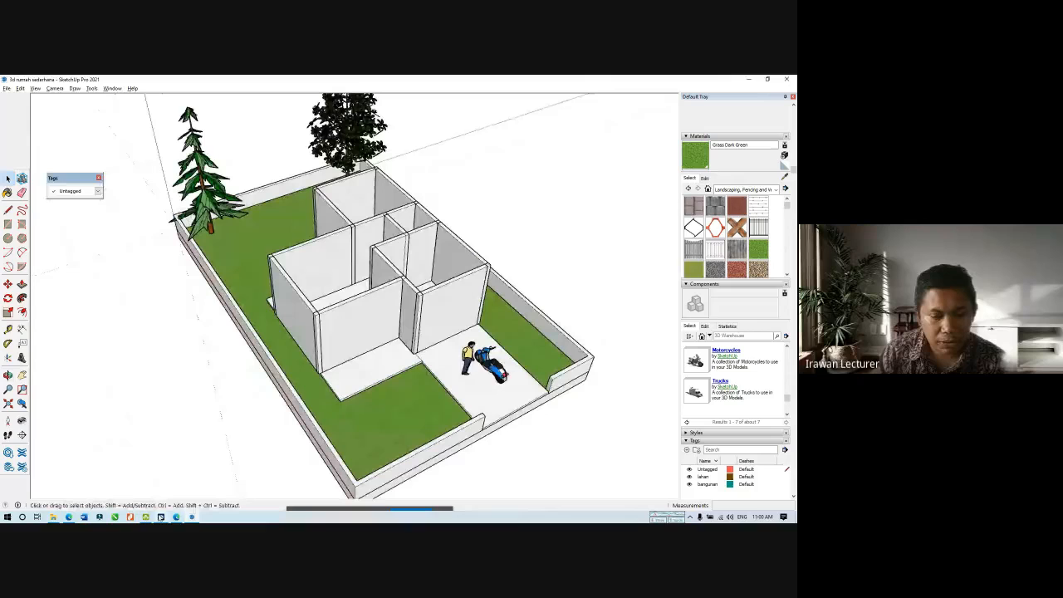
# Switch to ACDSee and review the Type 36 brochure's elevations, exterior perspective and floor plan for comparison with the model.
pyautogui.click(160, 517)
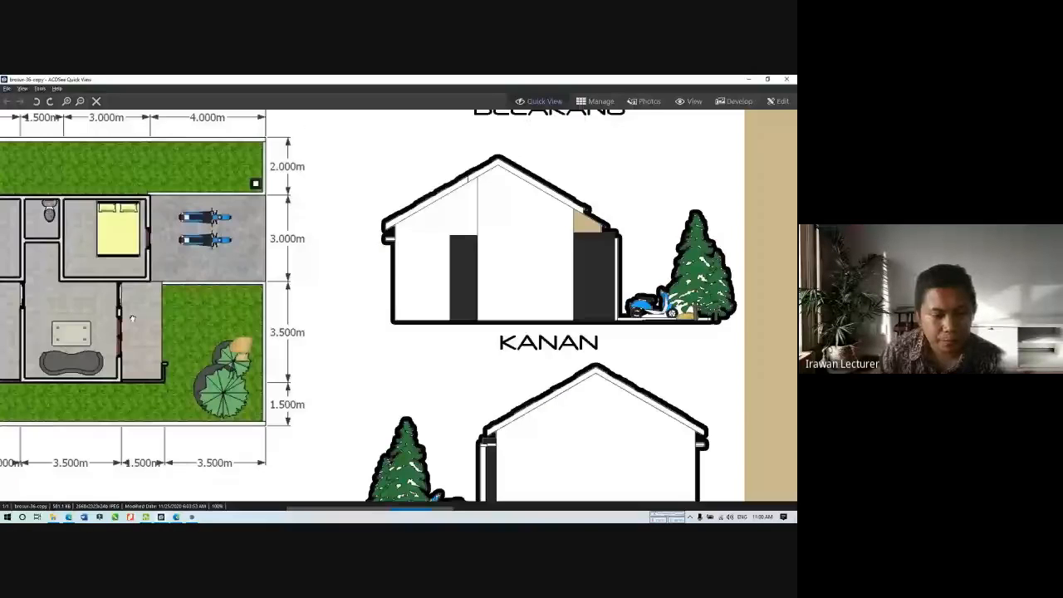
pyautogui.scroll(3, 175, 342)
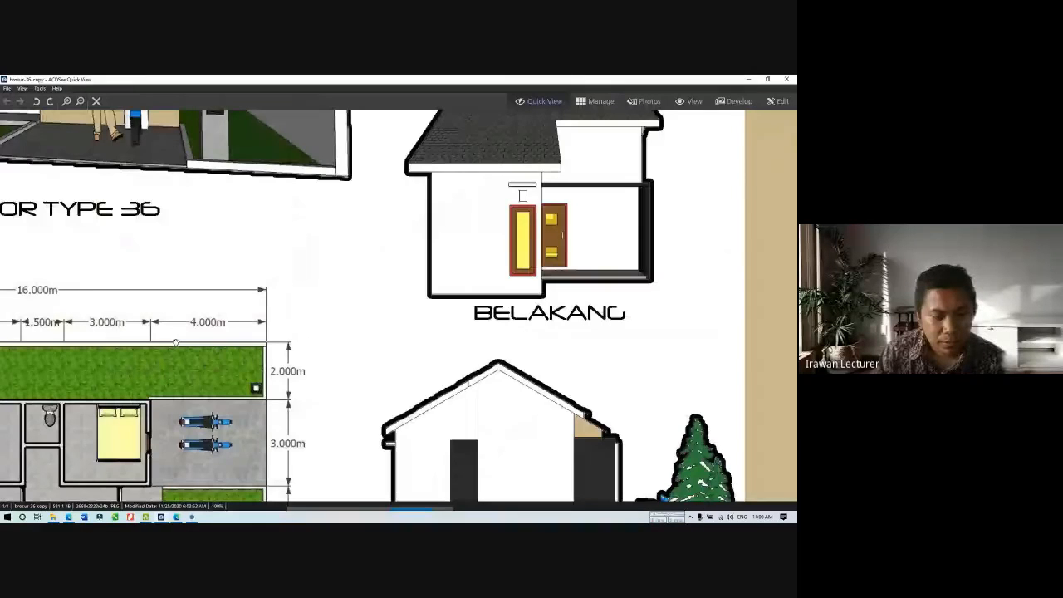
pyautogui.moveTo(175, 342); pyautogui.dragTo(329, 476)
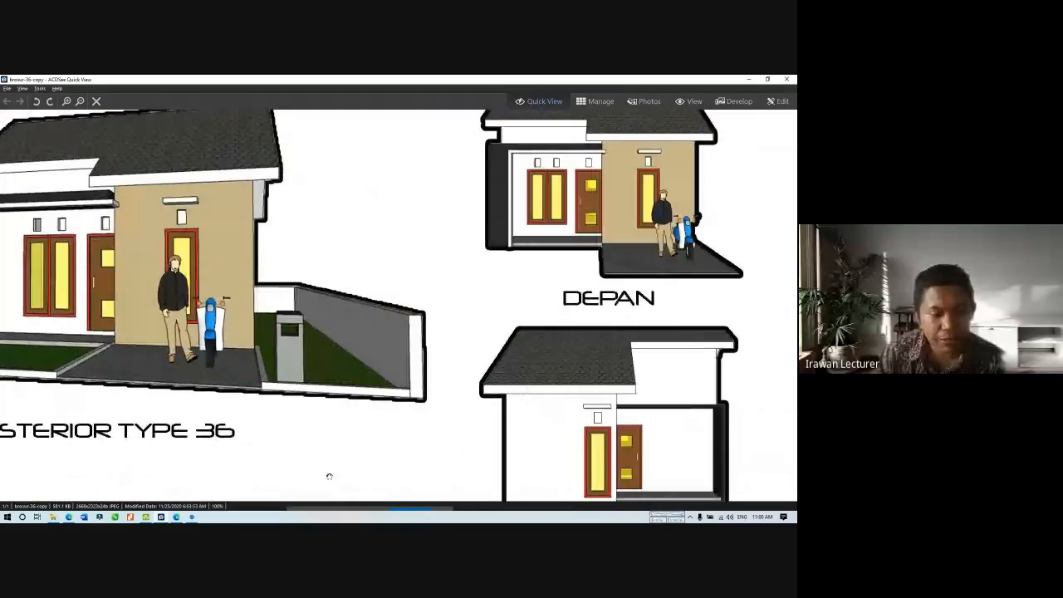
pyautogui.moveTo(332, 303); pyautogui.dragTo(483, 360)
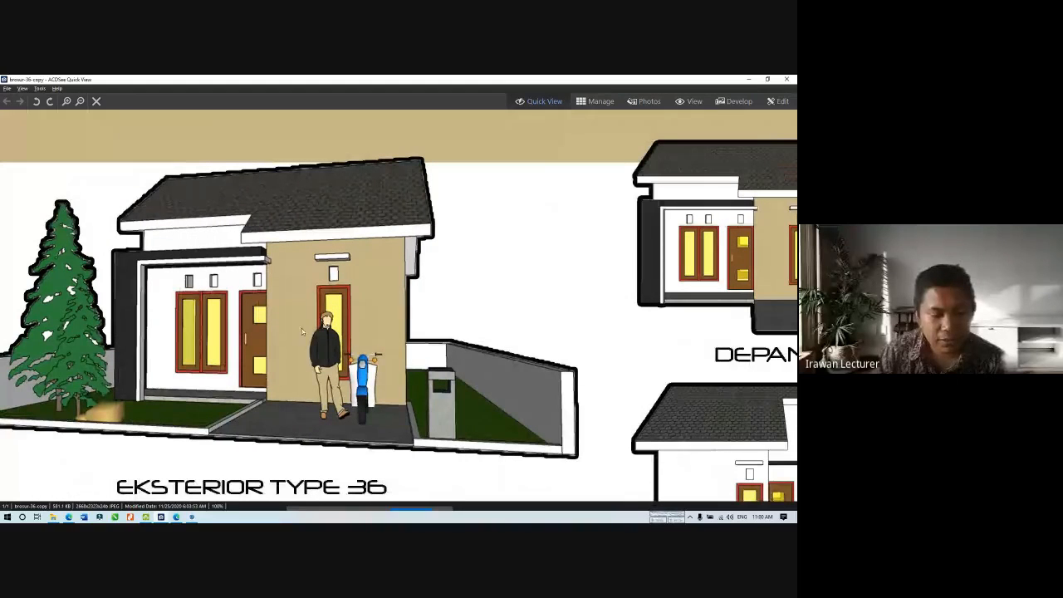
pyautogui.moveTo(494, 418); pyautogui.dragTo(521, 228)
pyautogui.moveTo(589, 376); pyautogui.dragTo(595, 209)
pyautogui.moveTo(592, 407); pyautogui.dragTo(586, 175)
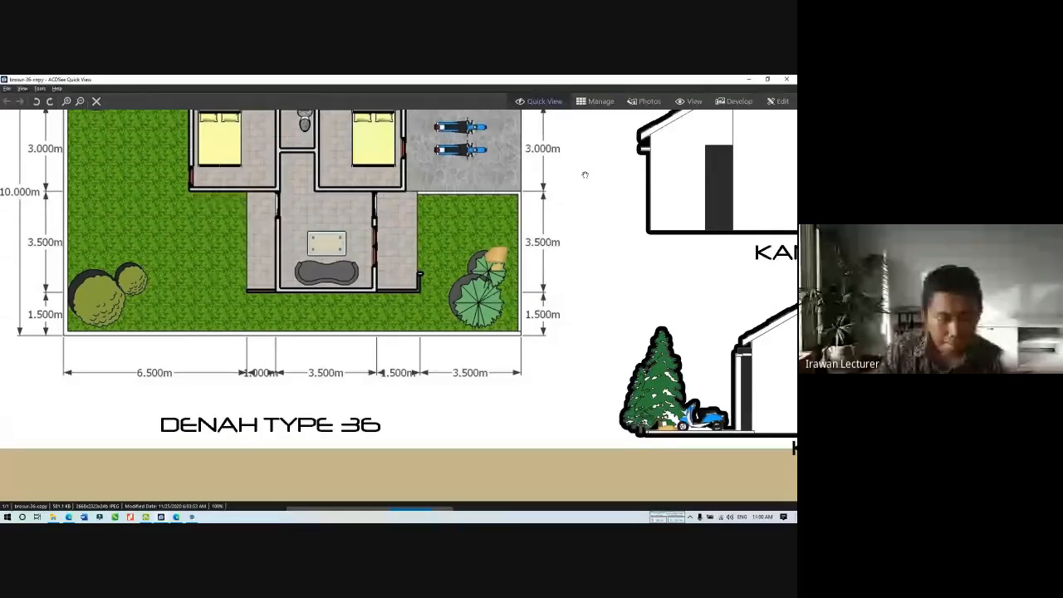
pyautogui.click(437, 509)
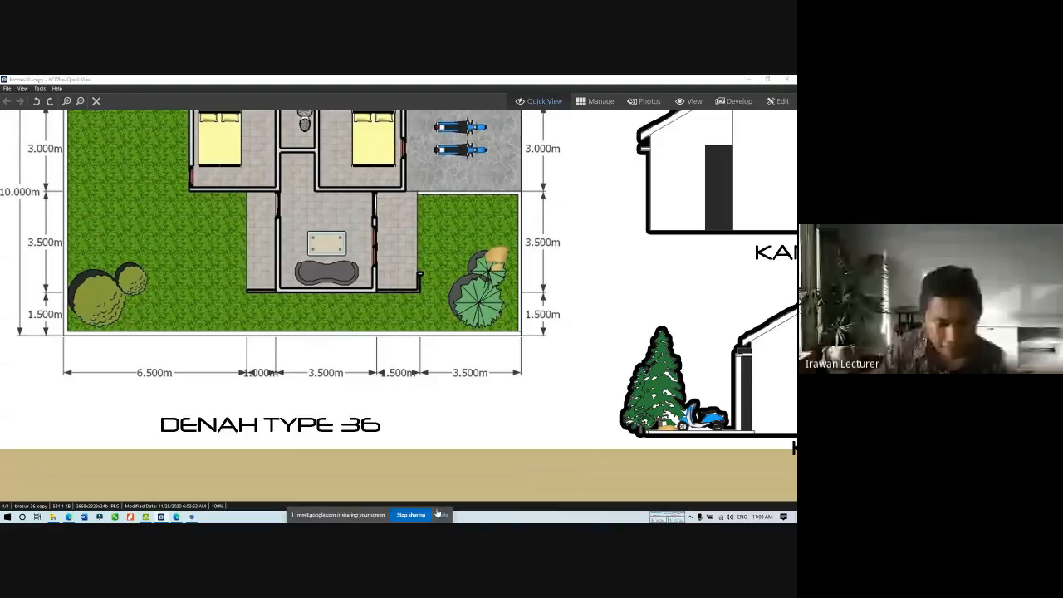
pyautogui.click(411, 515)
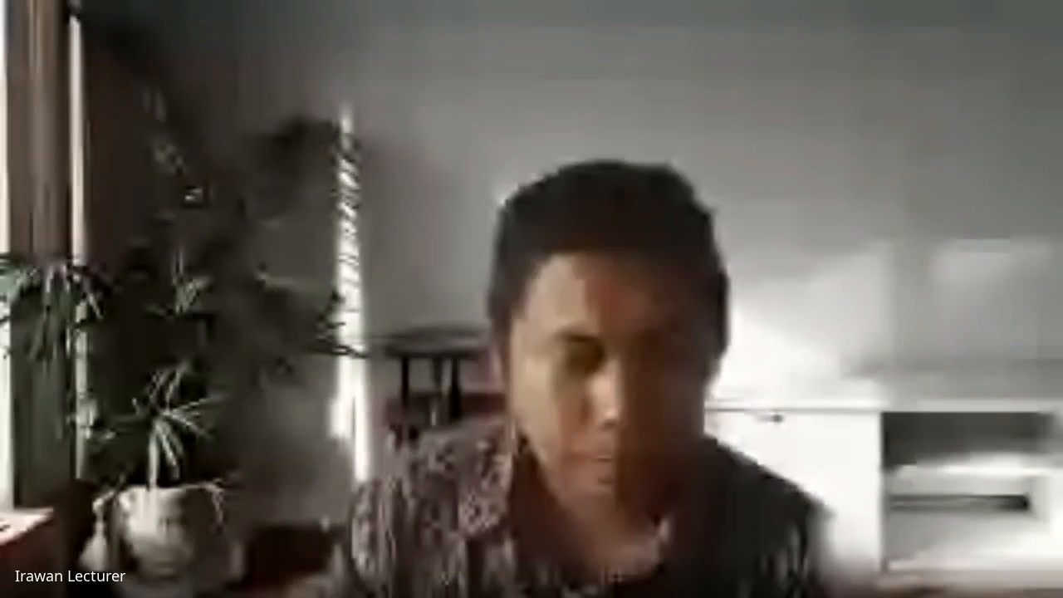